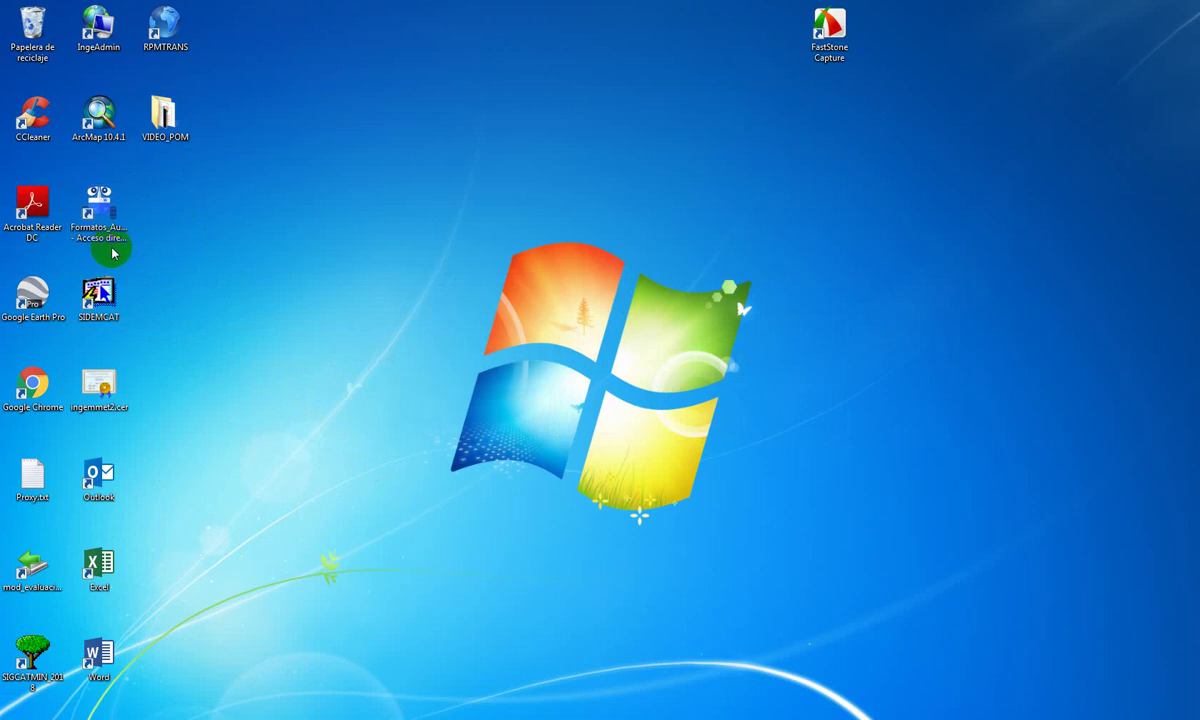
pyautogui.click(112, 228)
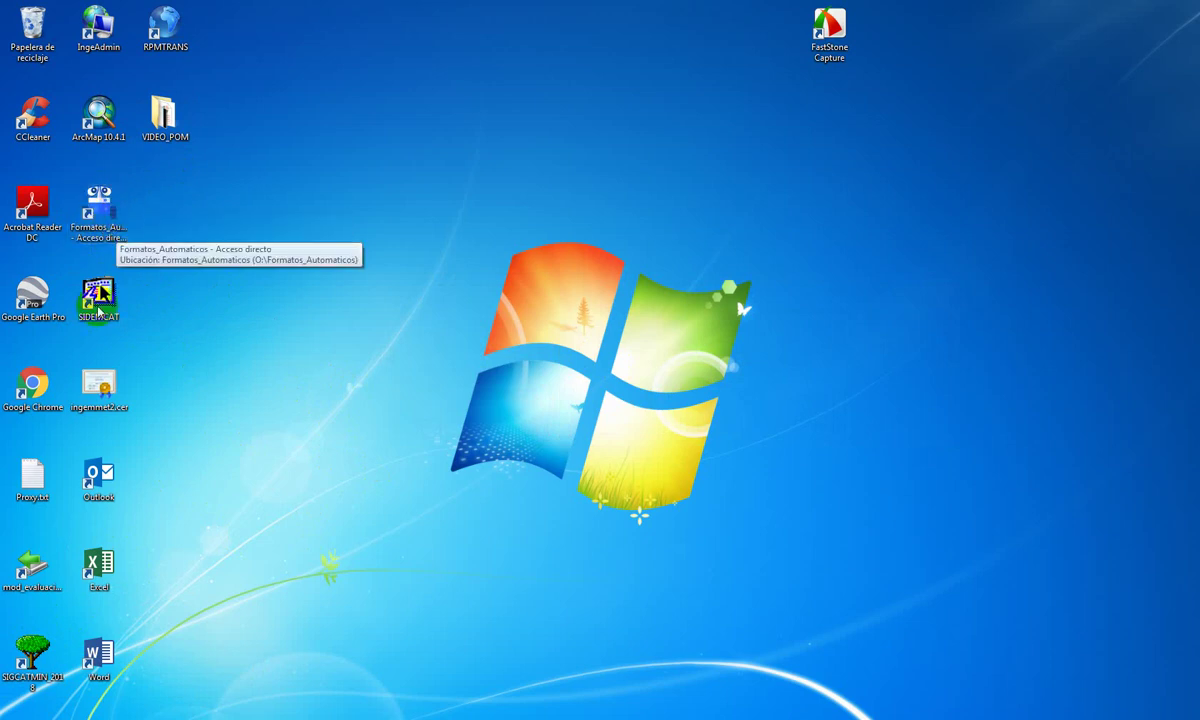
pyautogui.click(115, 324)
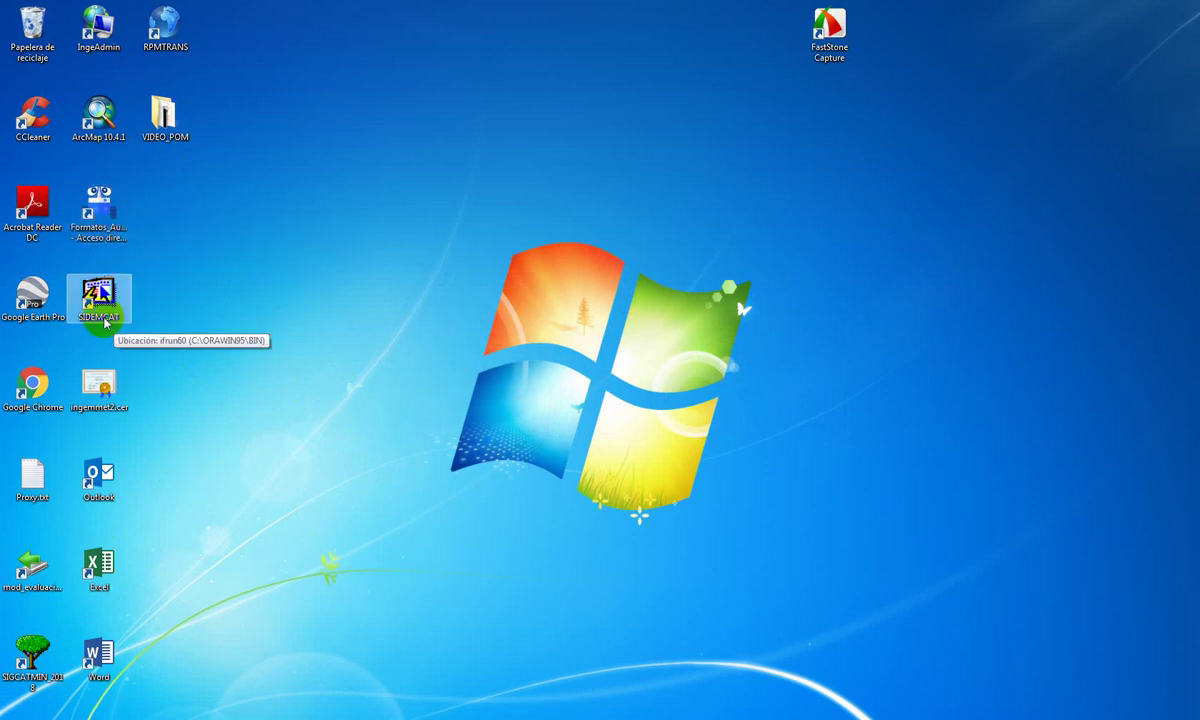
pyautogui.click(150, 308)
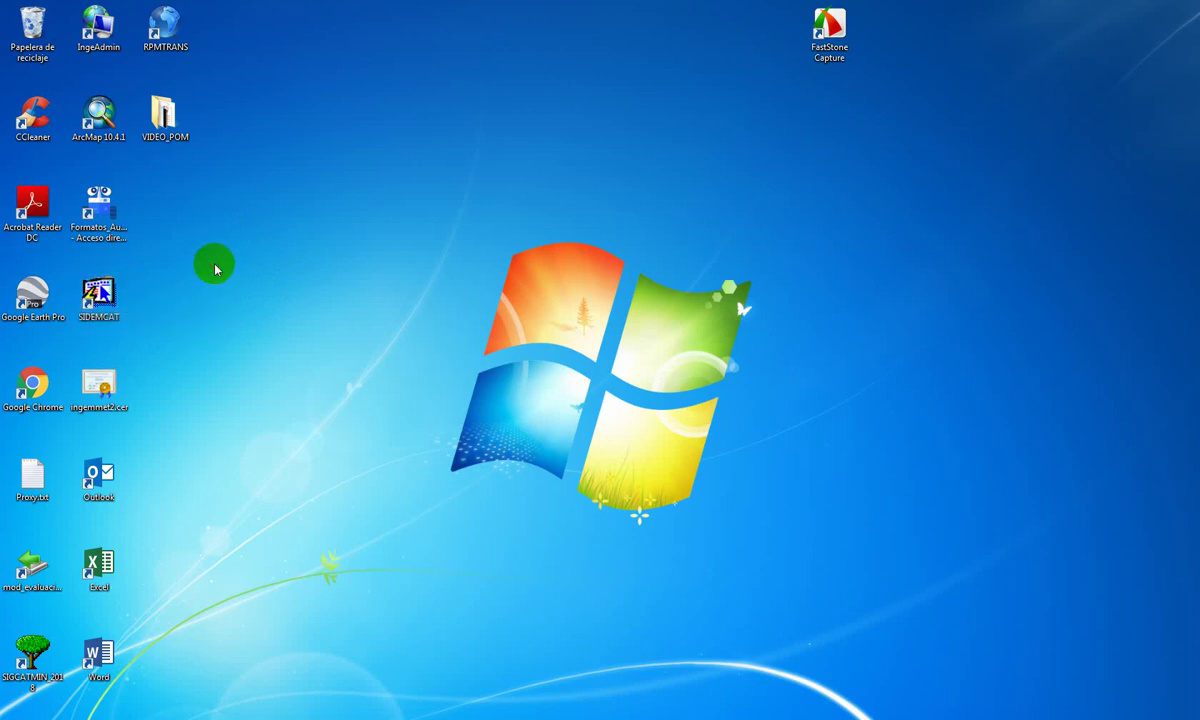
pyautogui.doubleClick(99, 294)
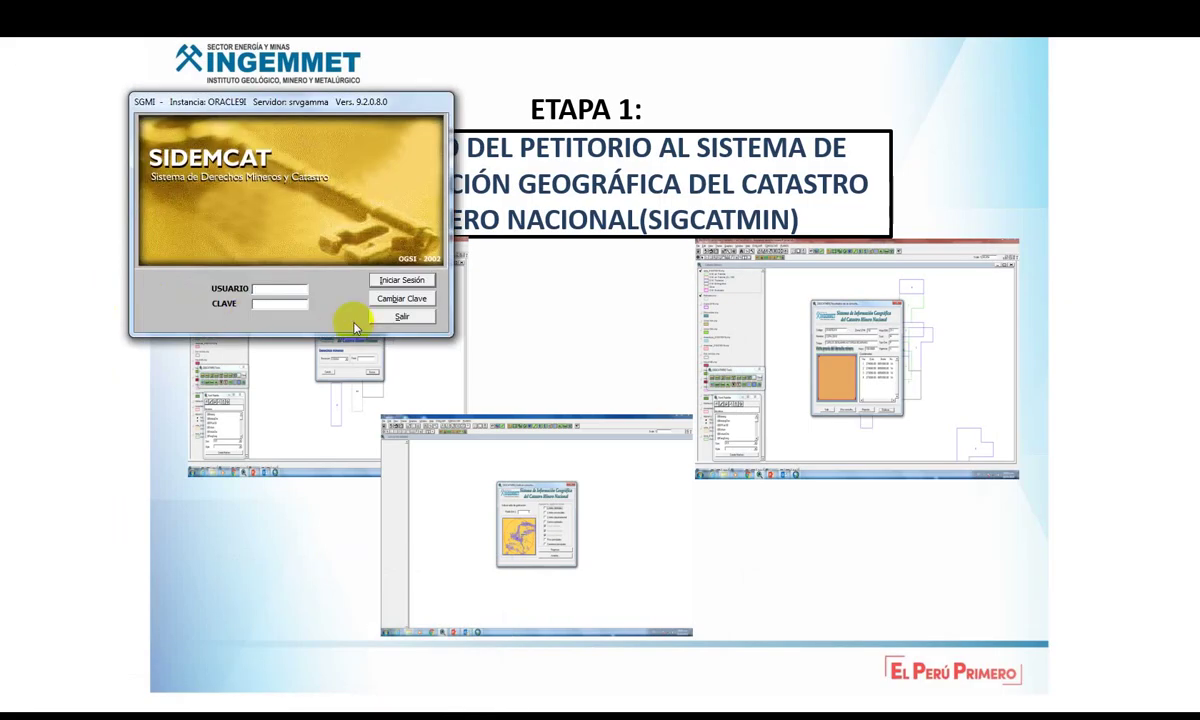
pyautogui.click(398, 316)
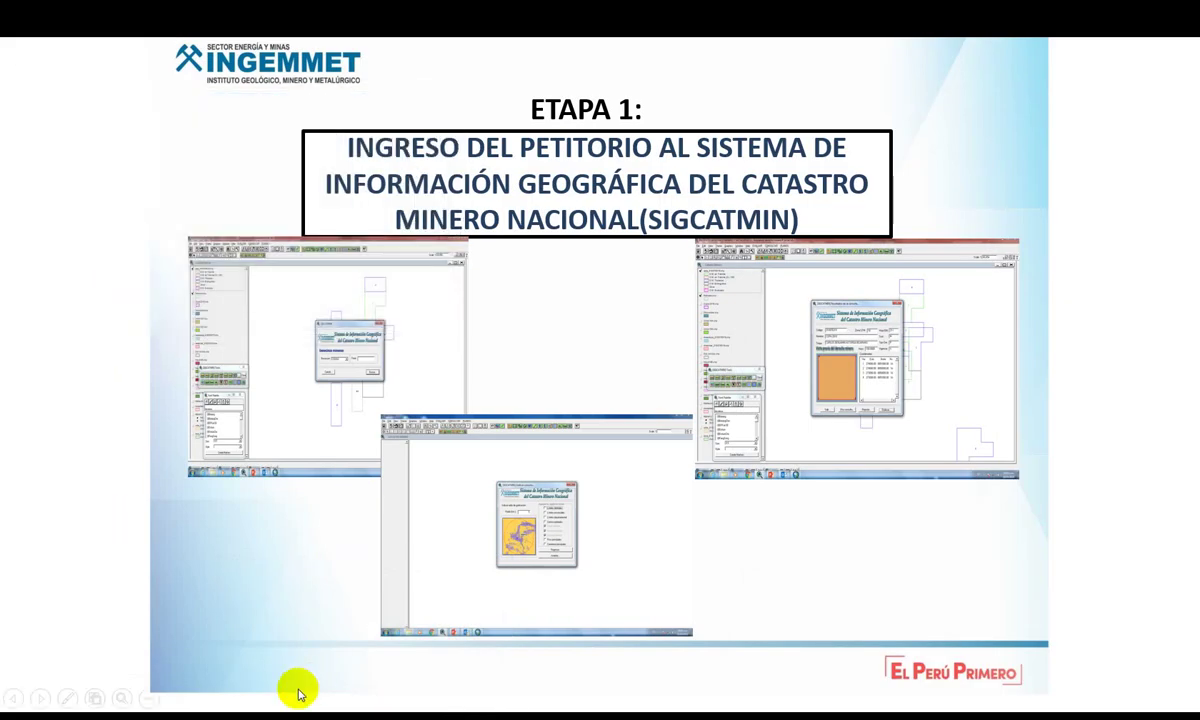
# - Switch to the SIDEMCAT window that is already open on the mining right query form
pyautogui.hotkey('alt', 'Tab')
pyautogui.hotkey('alt', 'Tab')
pyautogui.hotkey('alt', 'Tab')
pyautogui.hotkey('alt', 'Tab')
pyautogui.hotkey('alt', 'Tab')
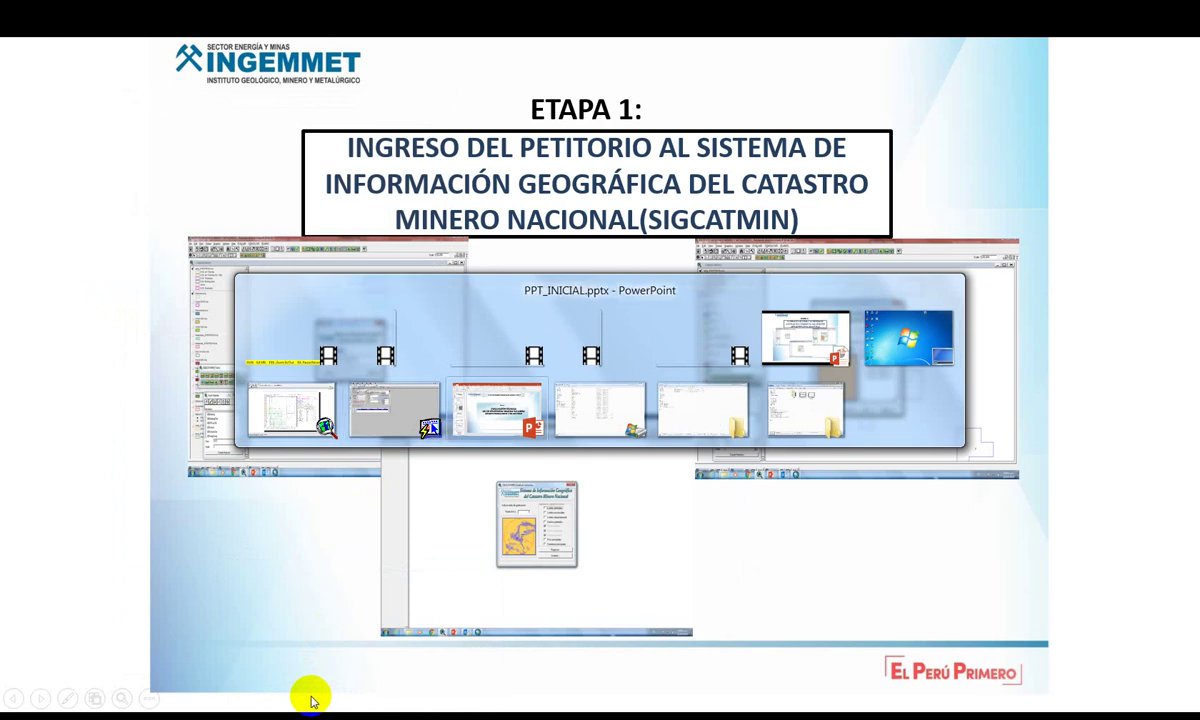
pyautogui.hotkey('alt', 'Tab')
pyautogui.hotkey('alt', 'Tab')
pyautogui.hotkey('alt', 'Tab')
pyautogui.hotkey('alt', 'Tab')
pyautogui.hotkey('alt', 'Tab')
pyautogui.hotkey('alt', 'Tab')
pyautogui.hotkey('alt', 'Tab')
pyautogui.hotkey('alt', 'Tab')
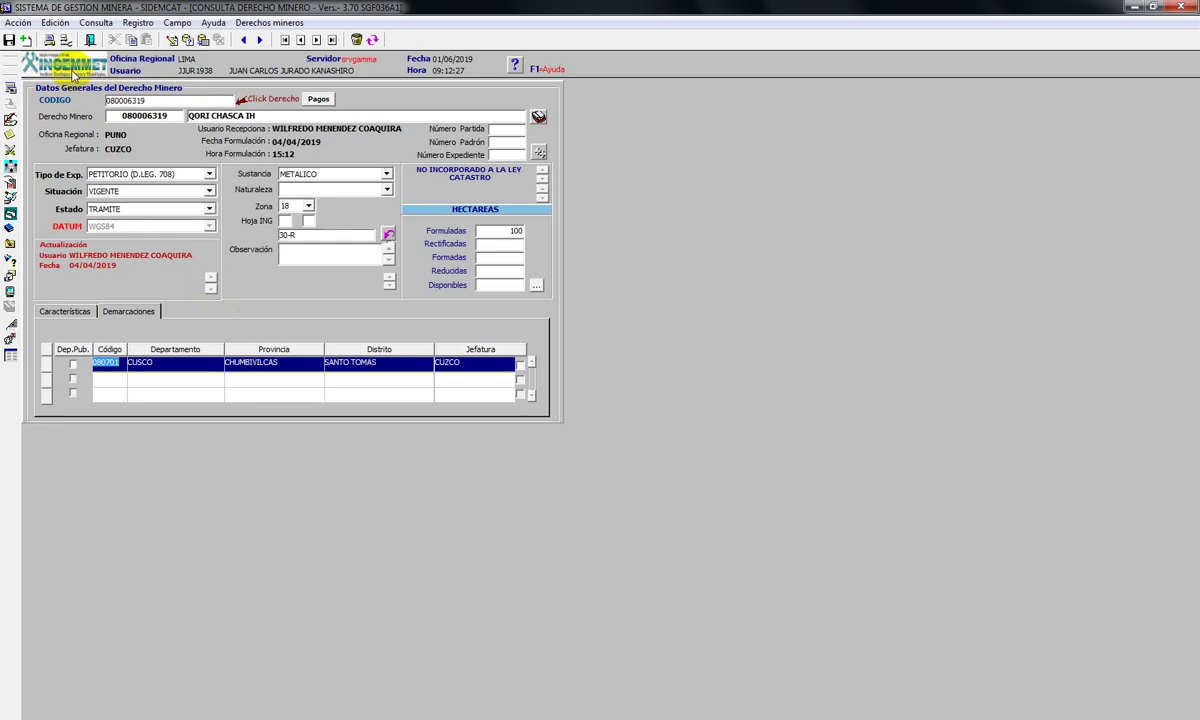
# - Clear the mining right query form for a new query and set it to search by code
pyautogui.click(18, 23)
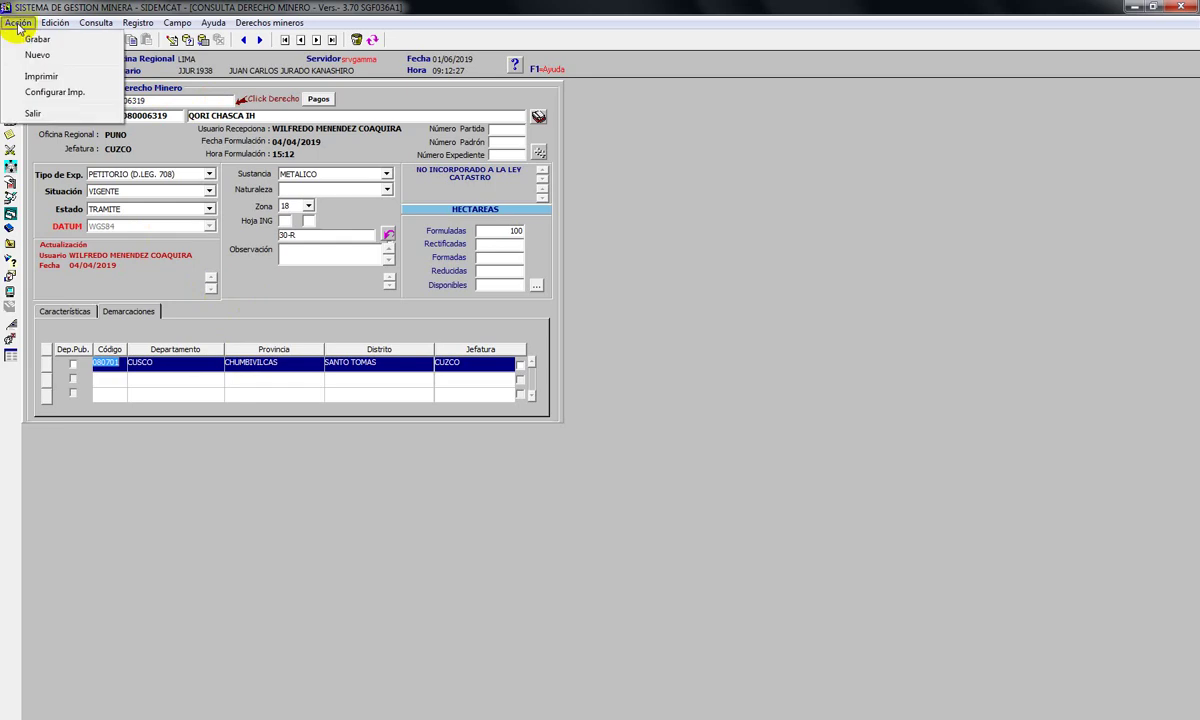
pyautogui.press('n')
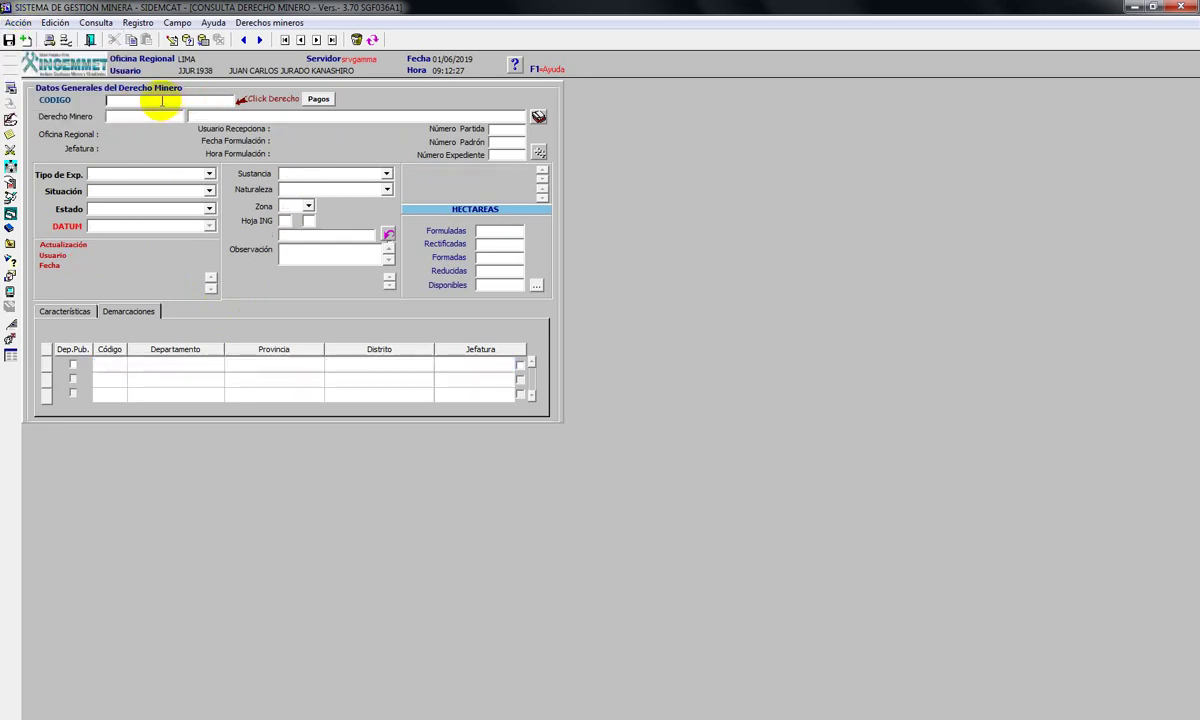
pyautogui.rightClick(115, 100)
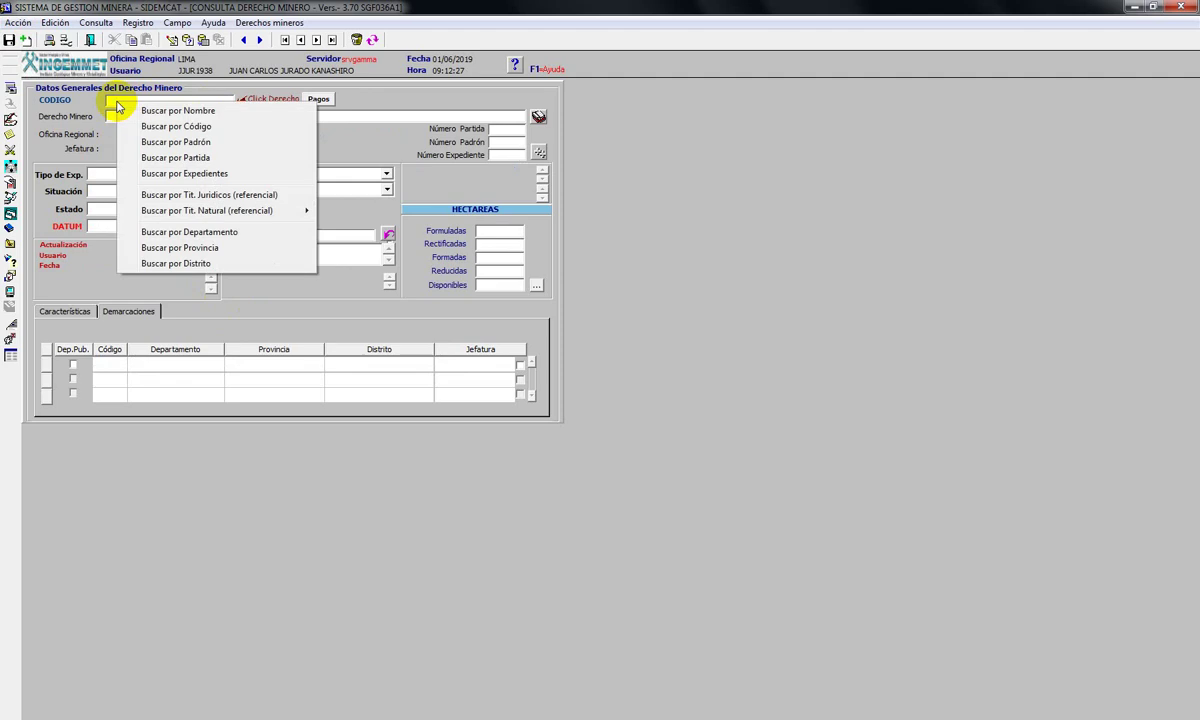
pyautogui.click(194, 127)
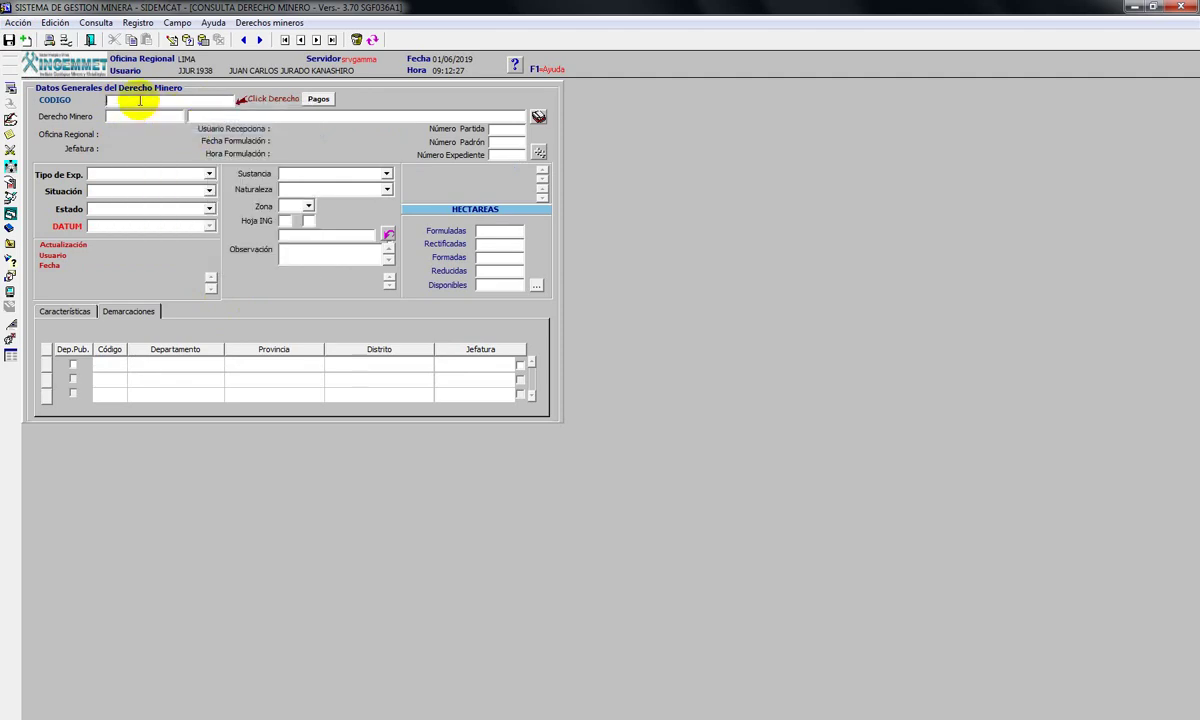
# - Try the Padrón search criterion, return to searching by code, and query mining right 080006319
pyautogui.rightClick(140, 100)
pyautogui.click(188, 137)
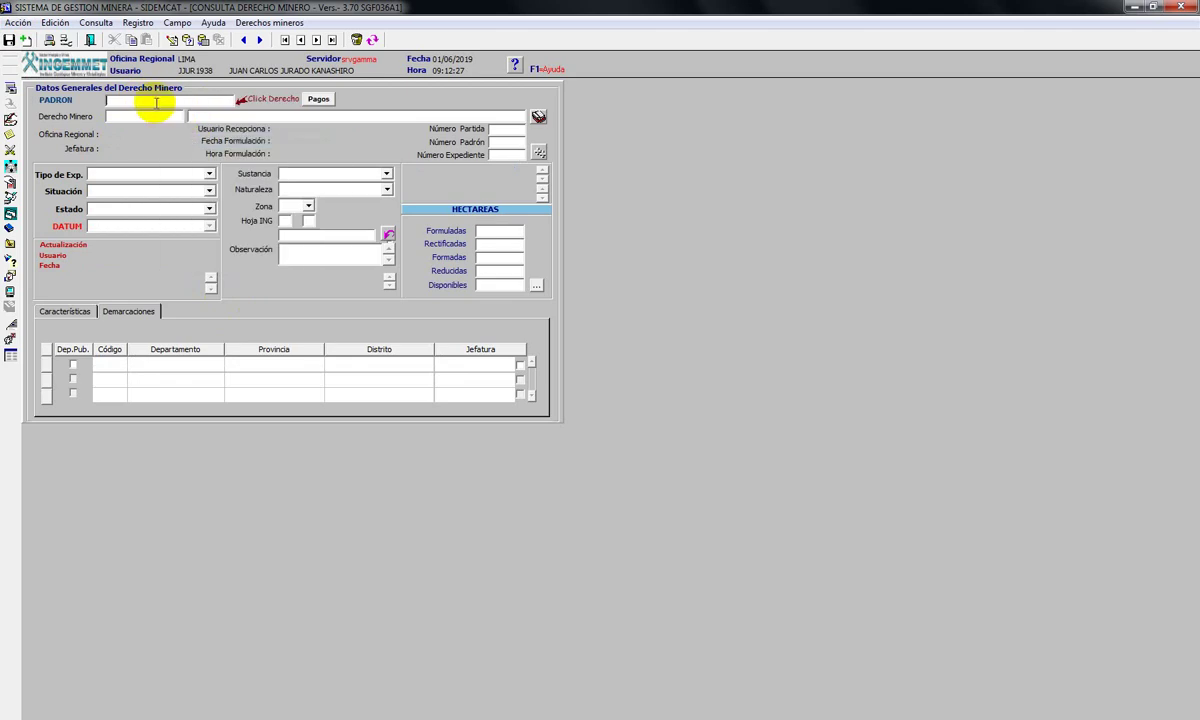
pyautogui.rightClick(156, 103)
pyautogui.click(153, 126)
pyautogui.write('9')
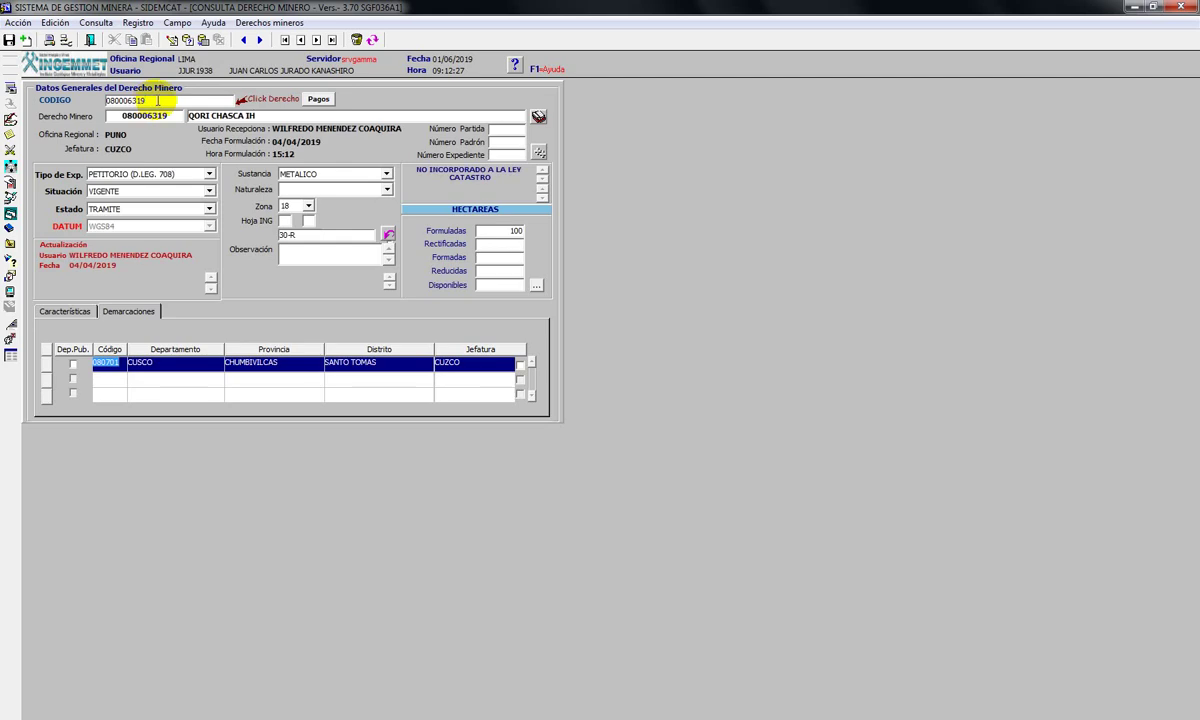
pyautogui.click(160, 114)
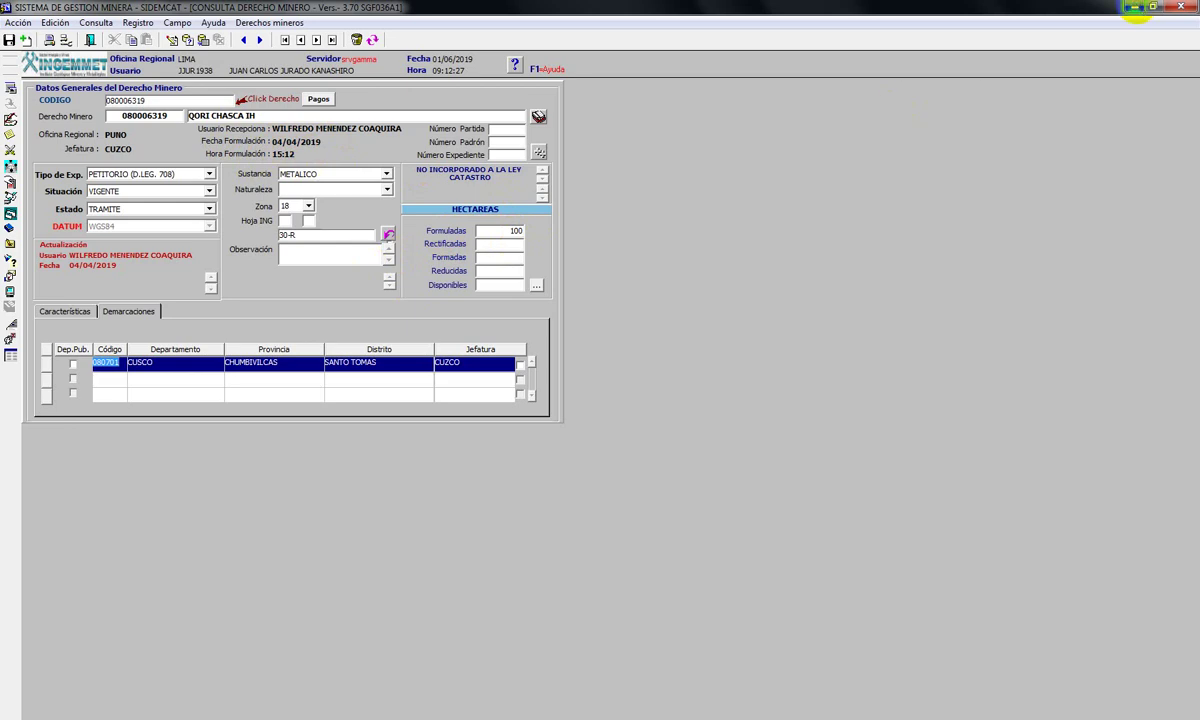
# - Minimize SIDEMCAT, return to the desktop, and launch SIGCATMIN
pyautogui.click(1135, 7)
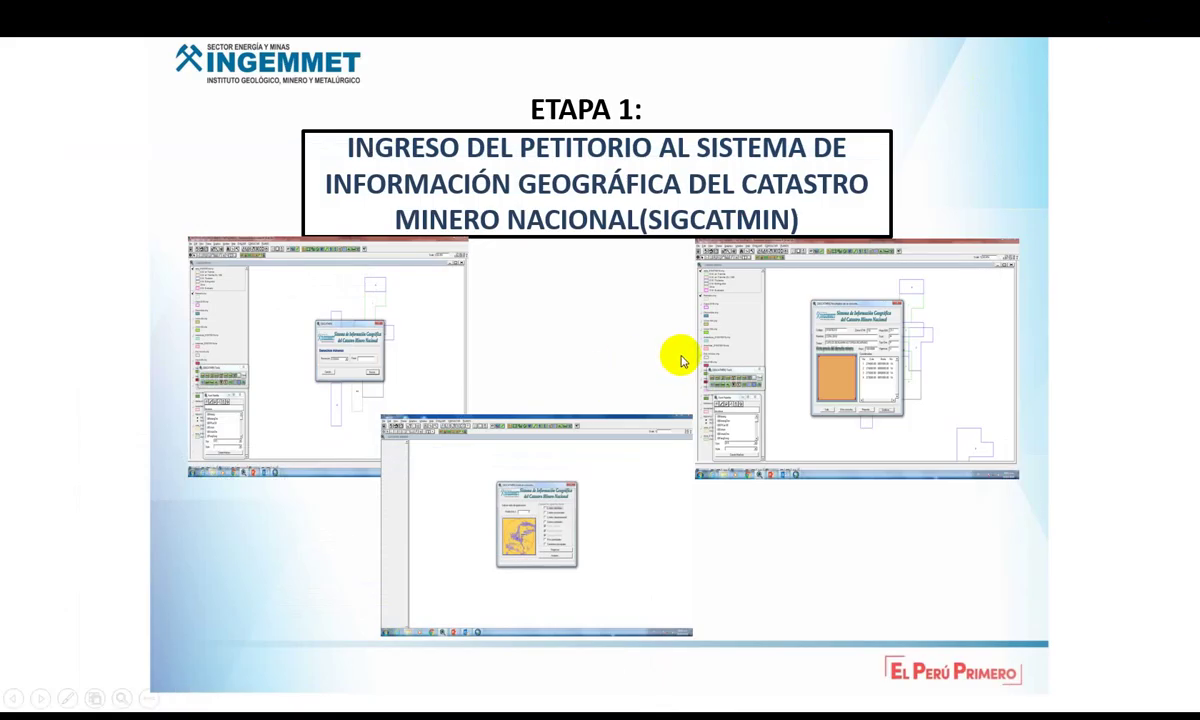
pyautogui.hotkey('alt', 'Tab')
pyautogui.hotkey('alt', 'Tab')
pyautogui.hotkey('alt', 'Tab')
pyautogui.hotkey('alt', 'Tab')
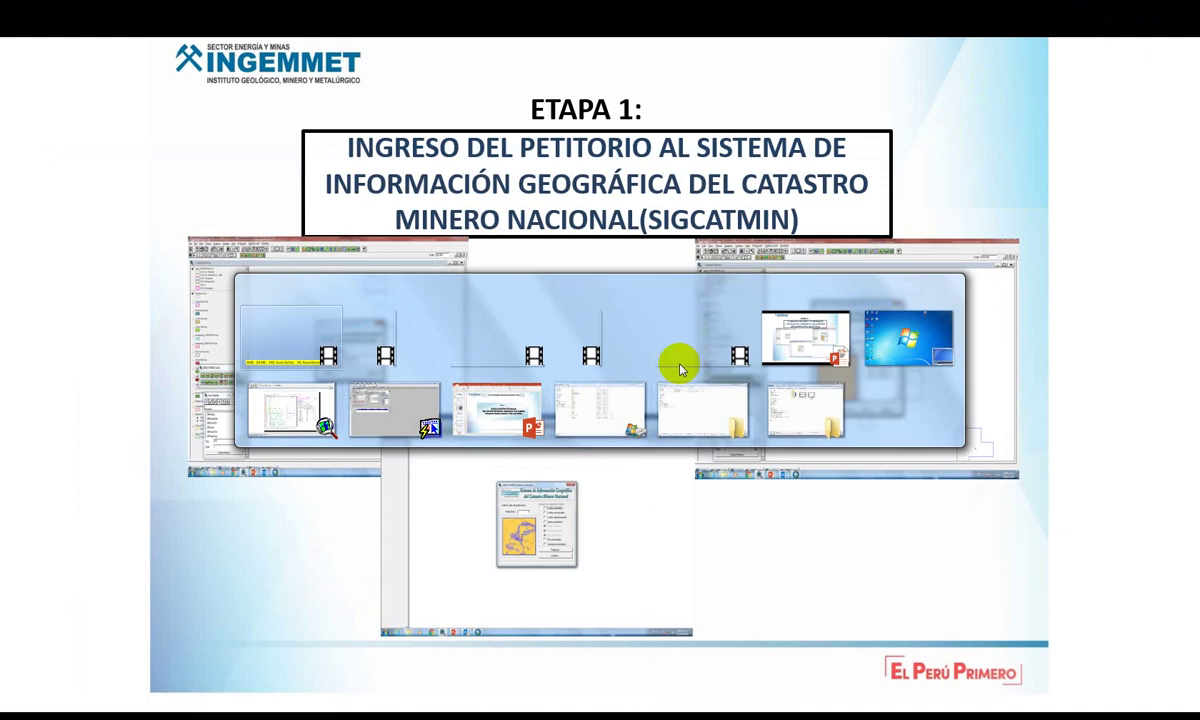
pyautogui.hotkey('alt', 'Tab')
pyautogui.hotkey('alt', 'Tab')
pyautogui.hotkey('alt', 'Tab')
pyautogui.hotkey('alt', 'Tab')
pyautogui.hotkey('alt', 'Tab')
pyautogui.hotkey('alt', 'Tab')
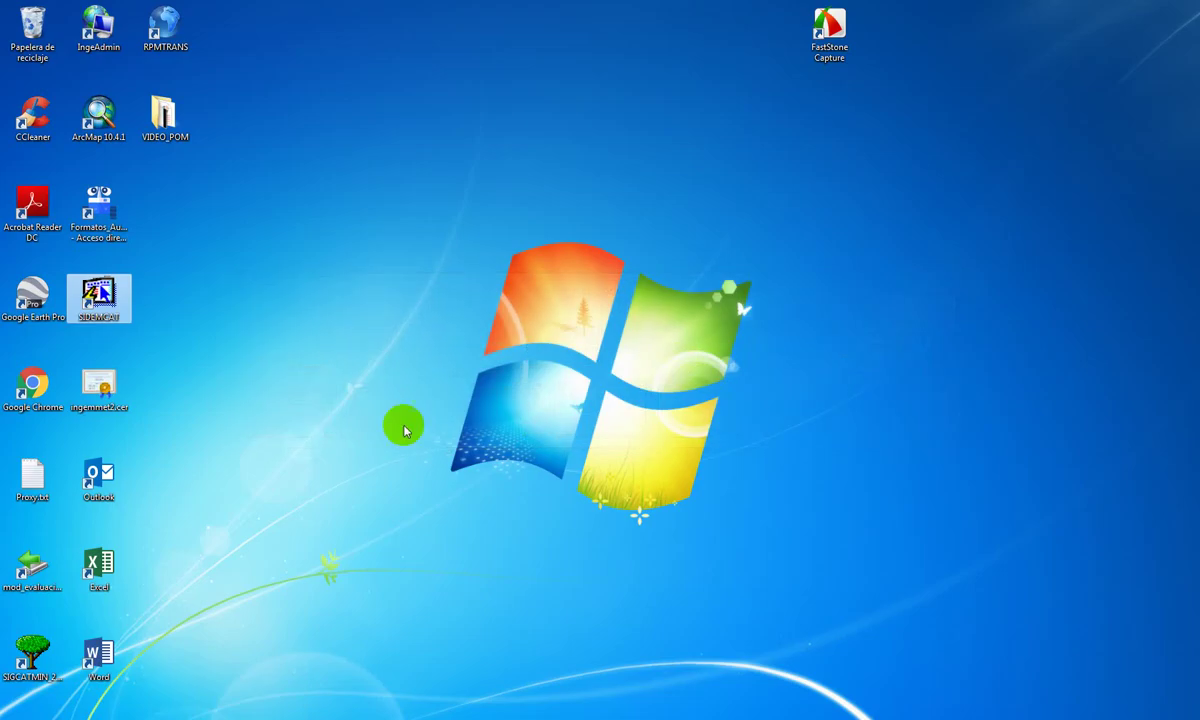
pyautogui.click(36, 660)
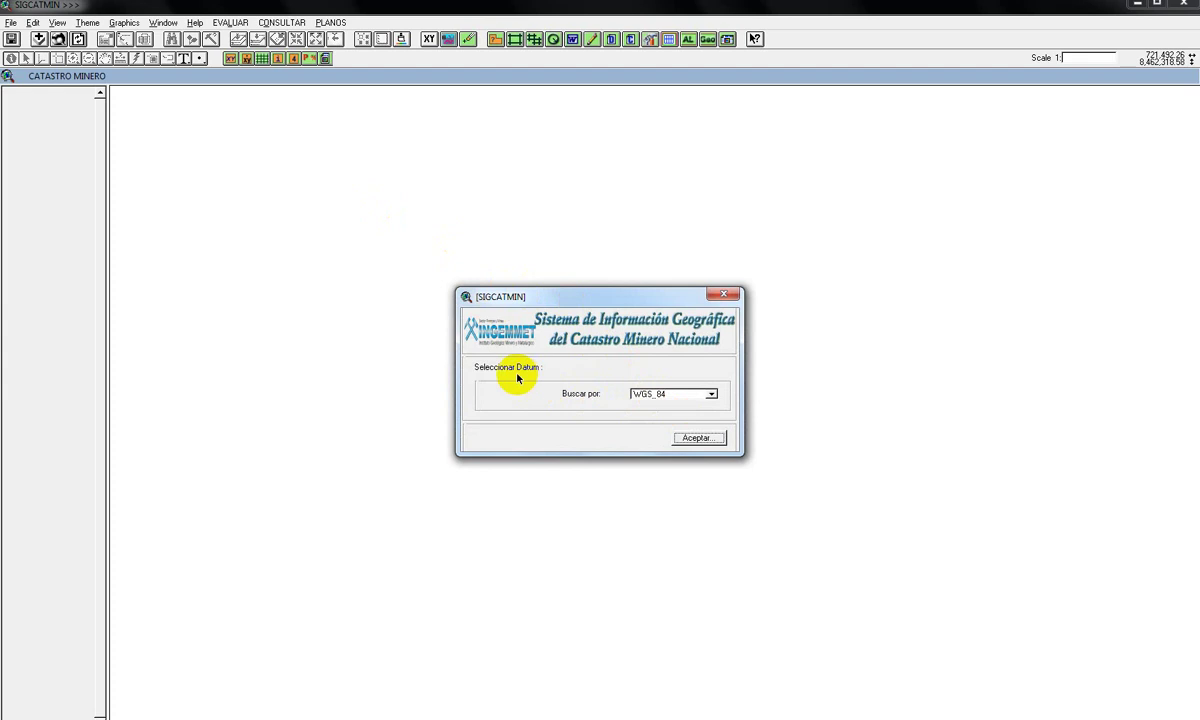
# - Select WGS_84 as the working datum and accept it
pyautogui.click(690, 394)
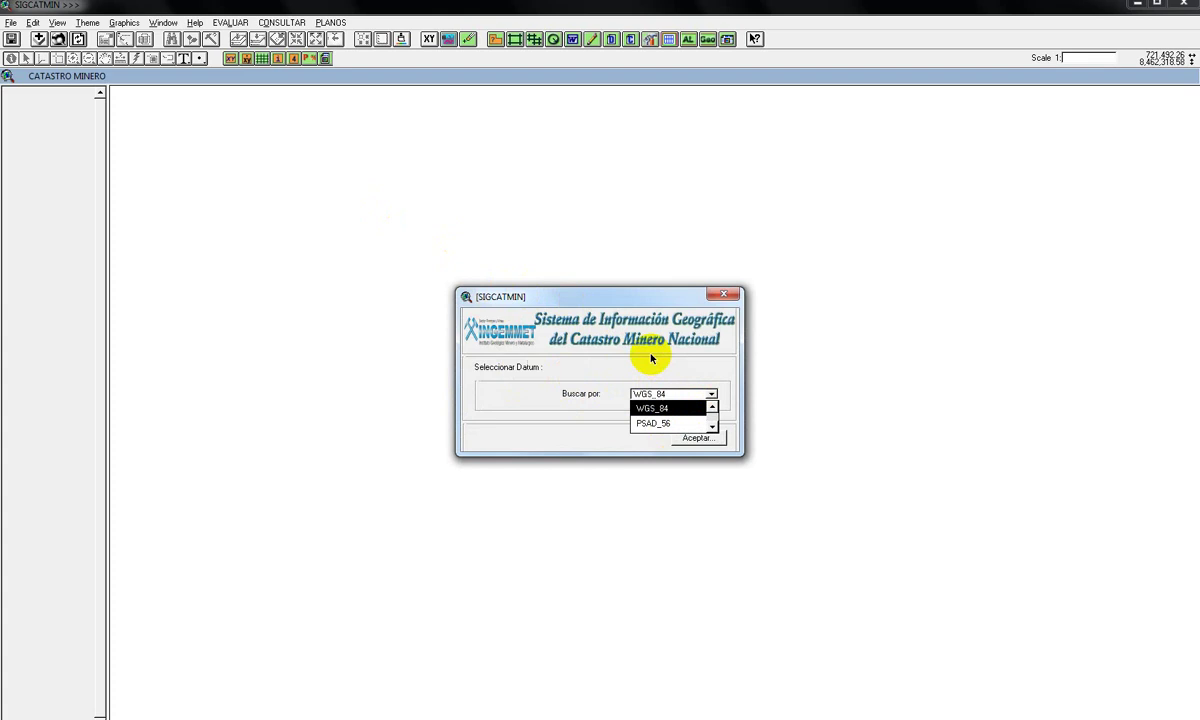
pyautogui.click(659, 409)
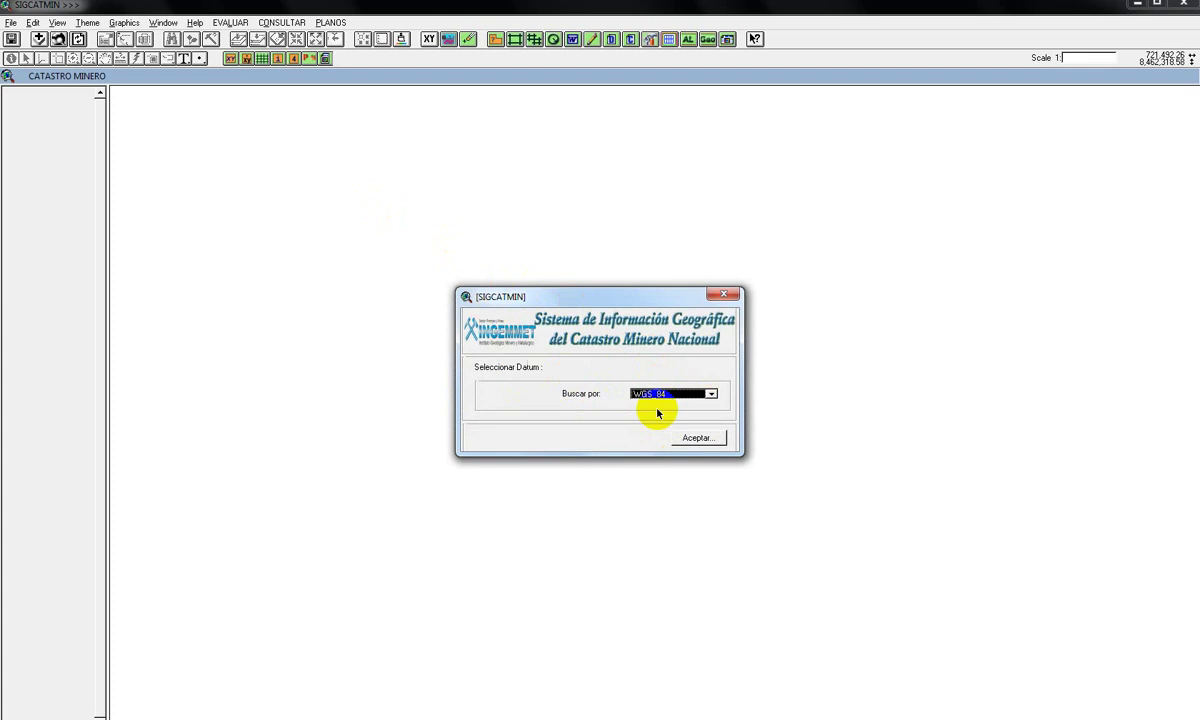
pyautogui.click(699, 439)
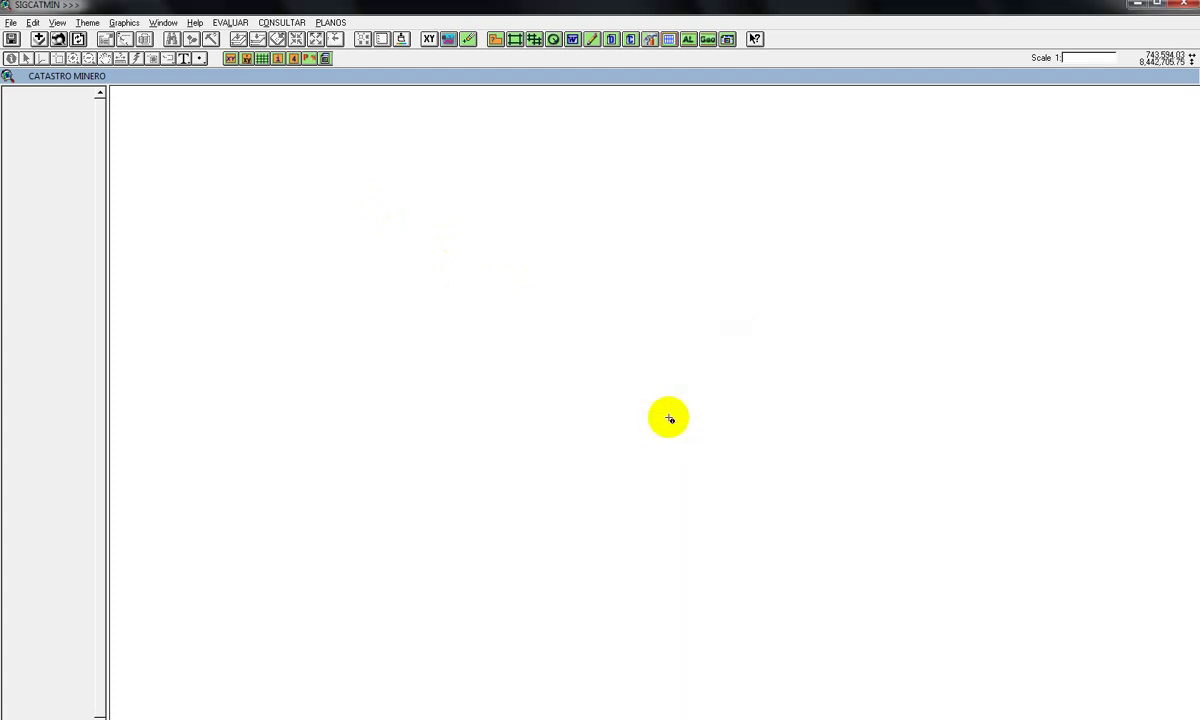
# - Search for the mining right to evaluate by code 080006319 and review its general data and coordinates
pyautogui.click(236, 22)
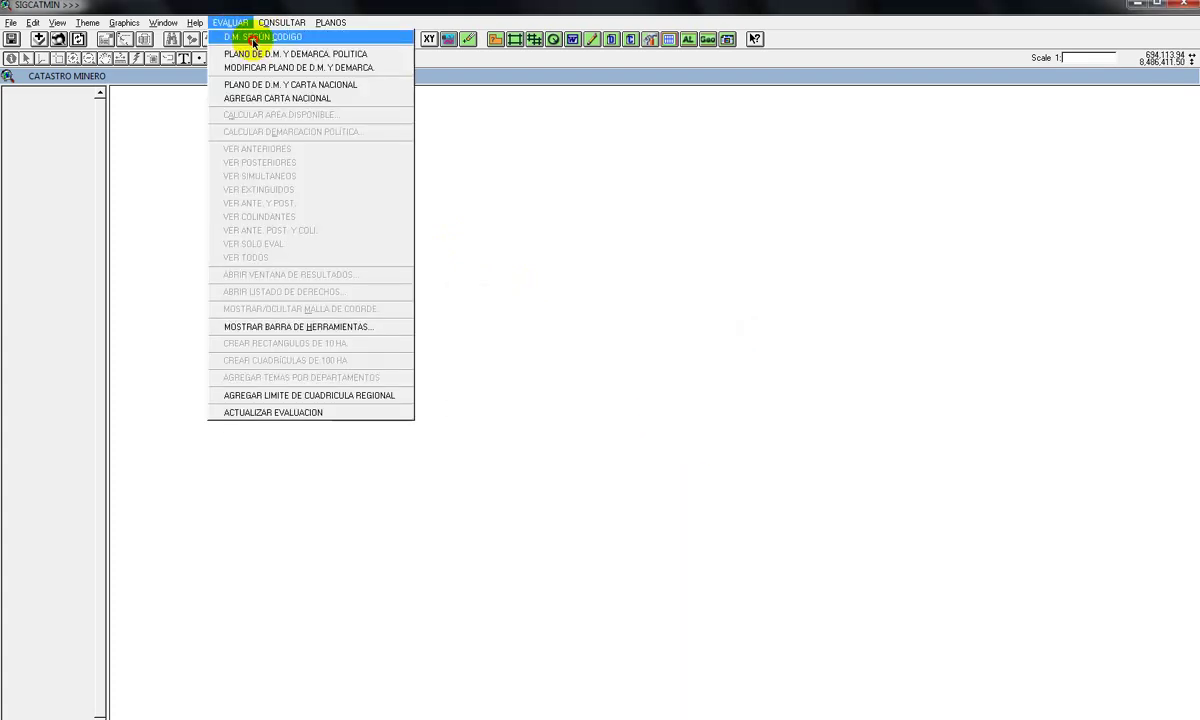
pyautogui.click(253, 38)
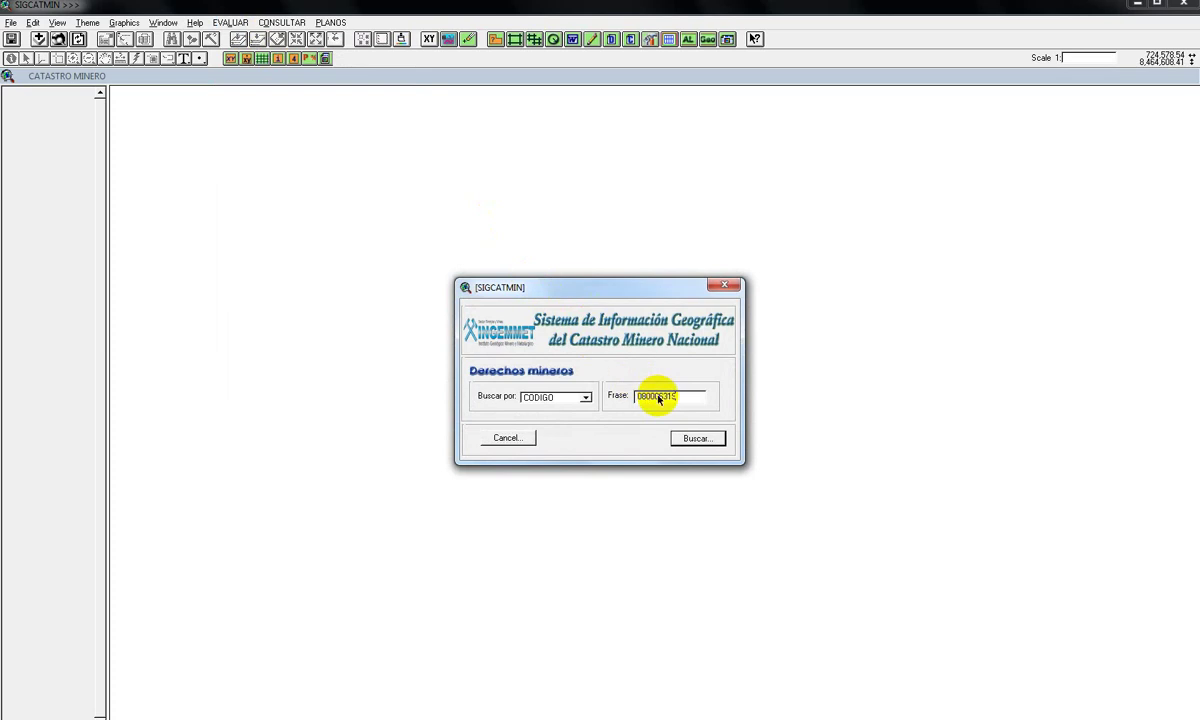
pyautogui.press('Return')
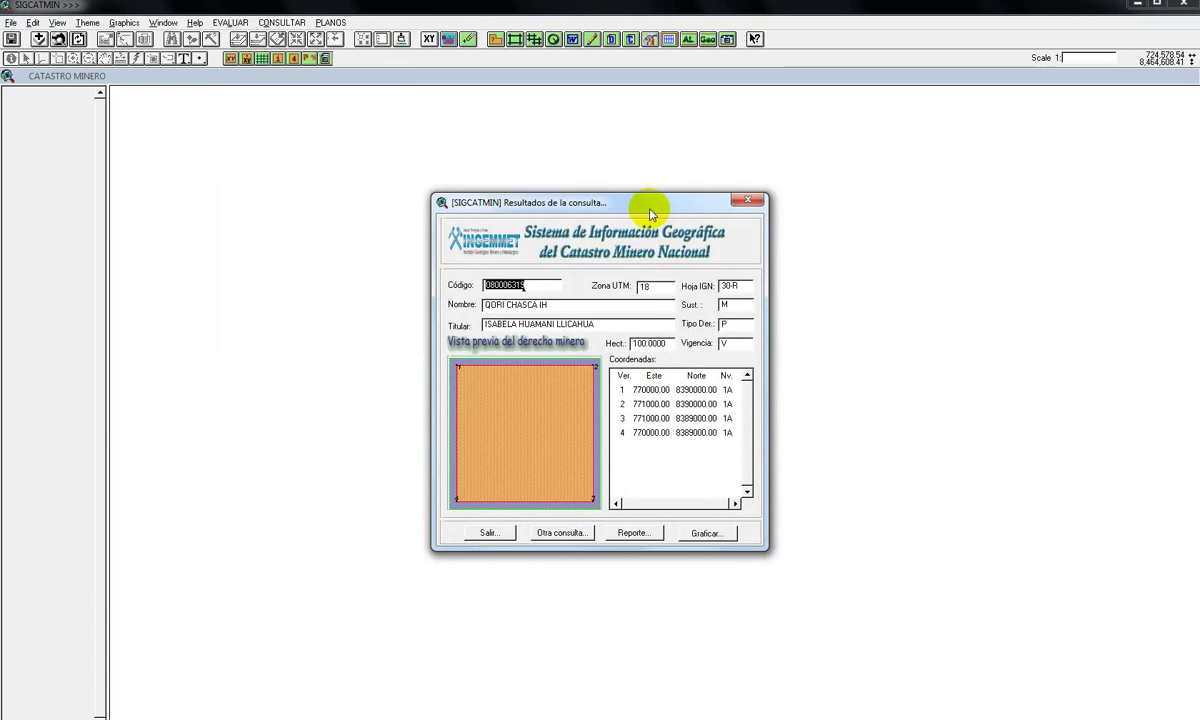
pyautogui.moveTo(650, 212); pyautogui.dragTo(616, 200)
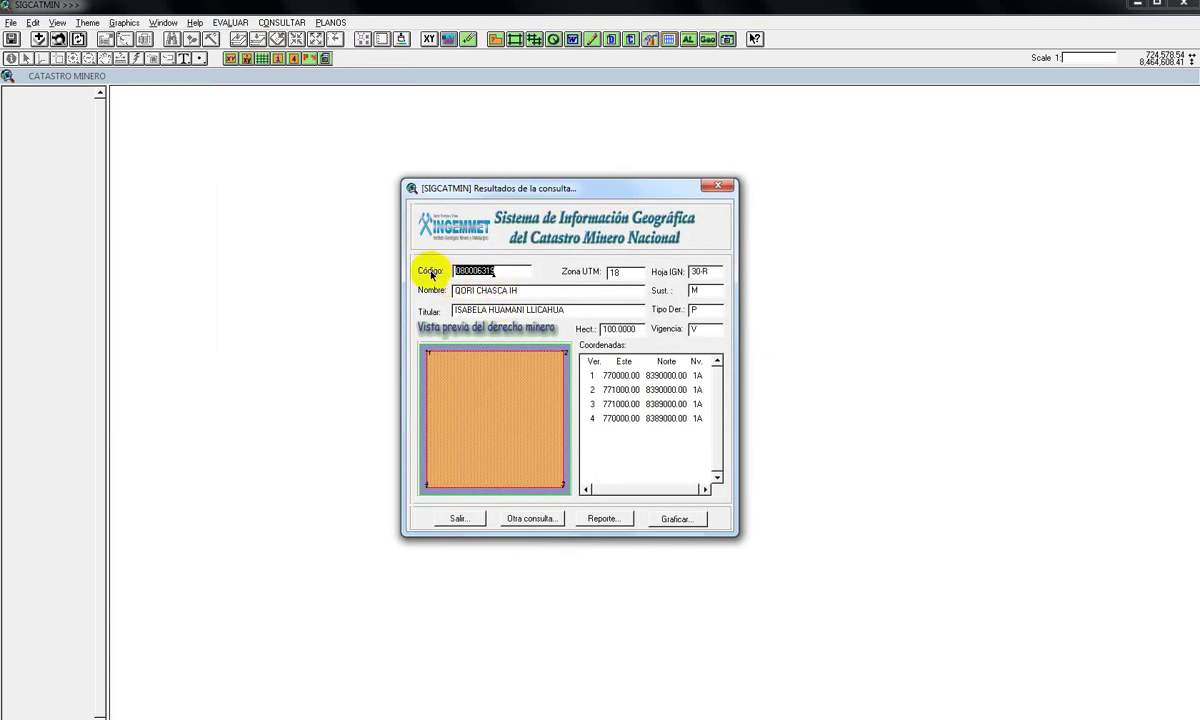
pyautogui.click(469, 279)
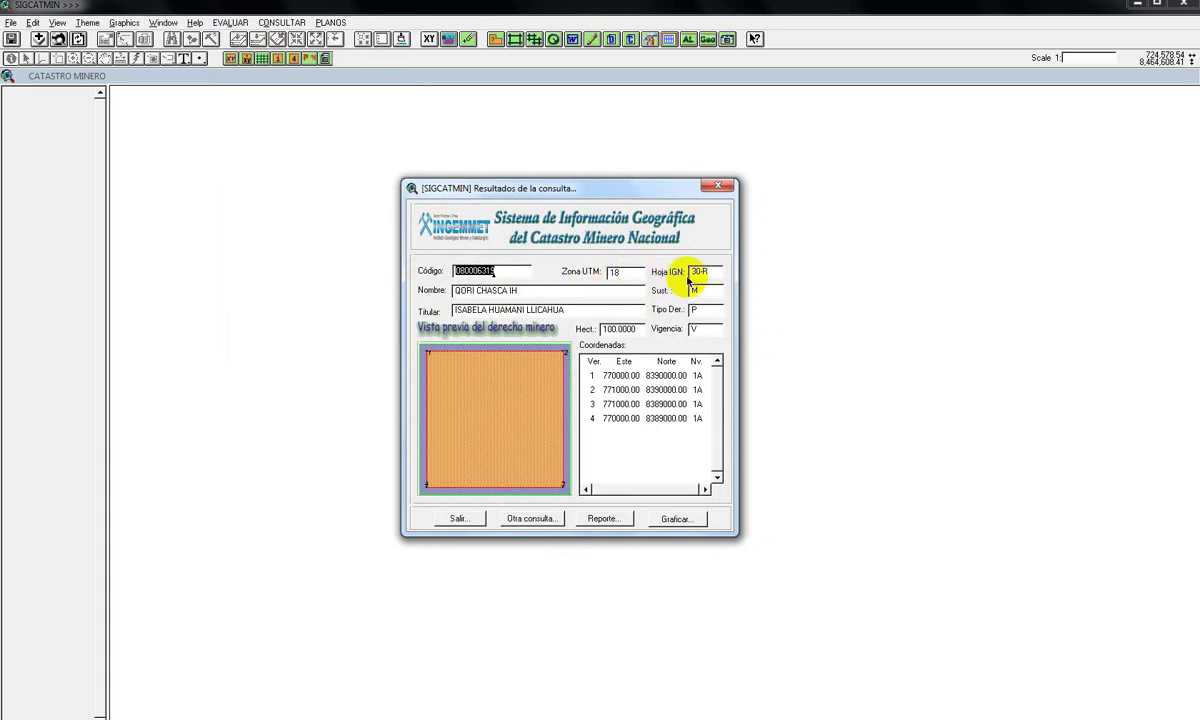
pyautogui.moveTo(698, 280)
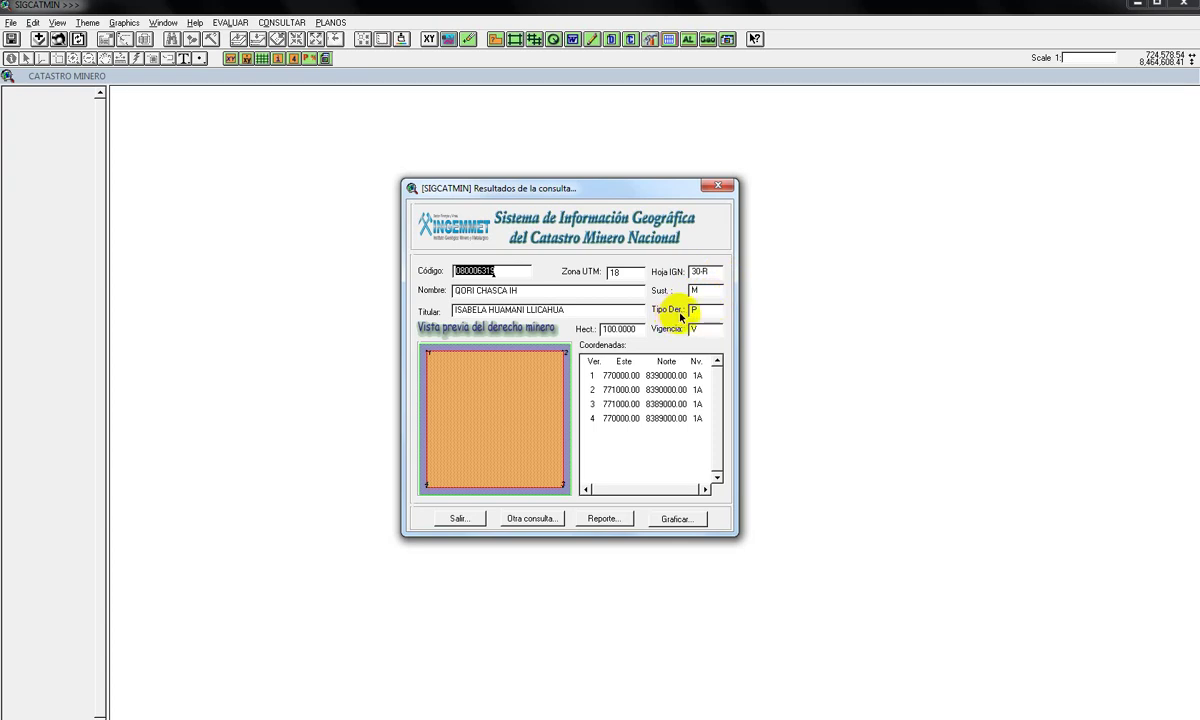
pyautogui.moveTo(704, 315)
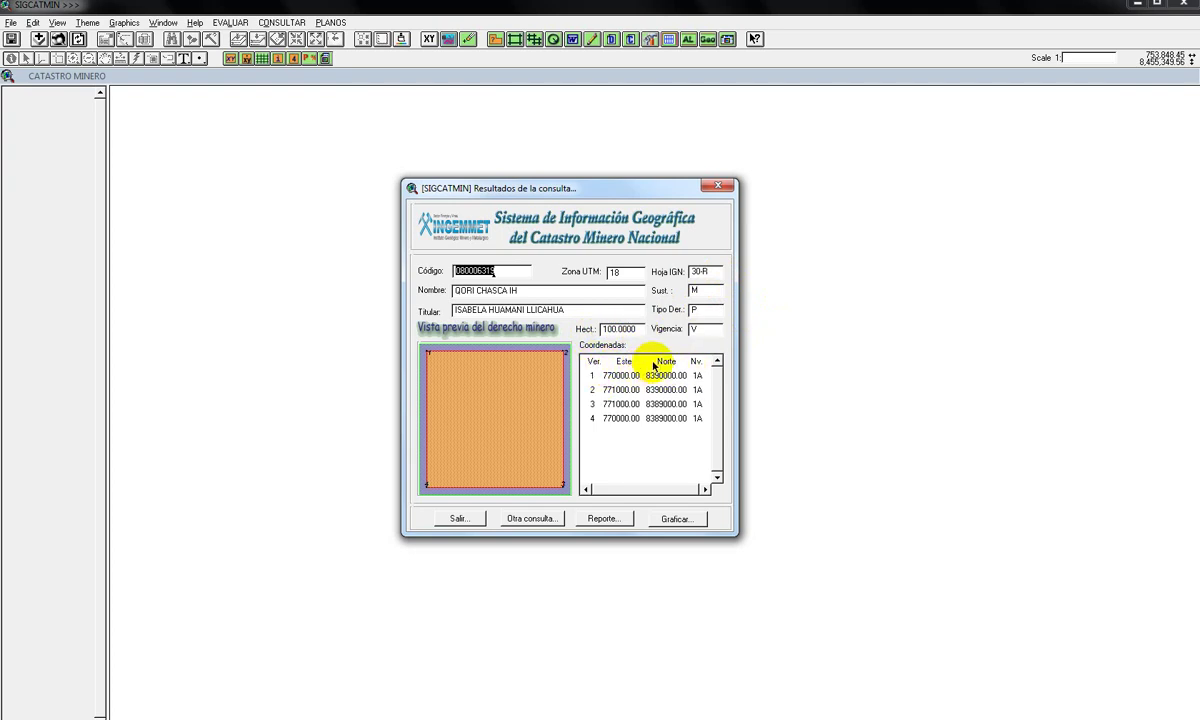
# - Plot the mining right with a 5 km radius and the default themes, and minimize the evaluation results and rights list windows
pyautogui.click(686, 517)
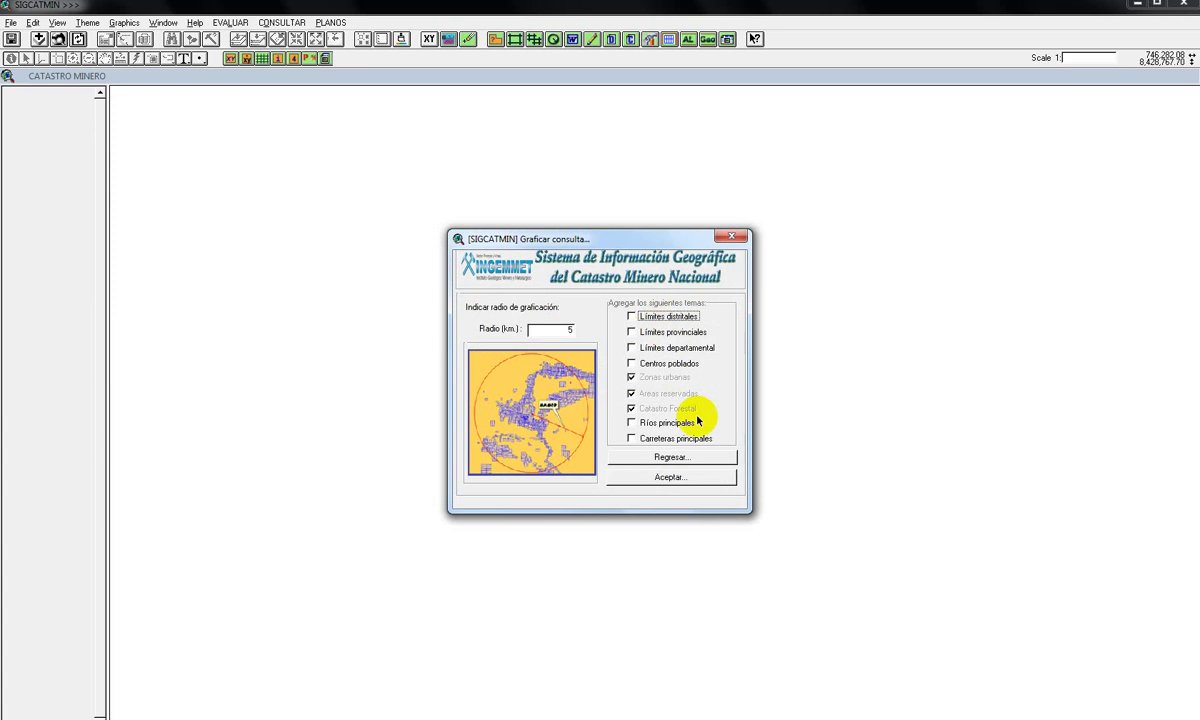
pyautogui.click(668, 478)
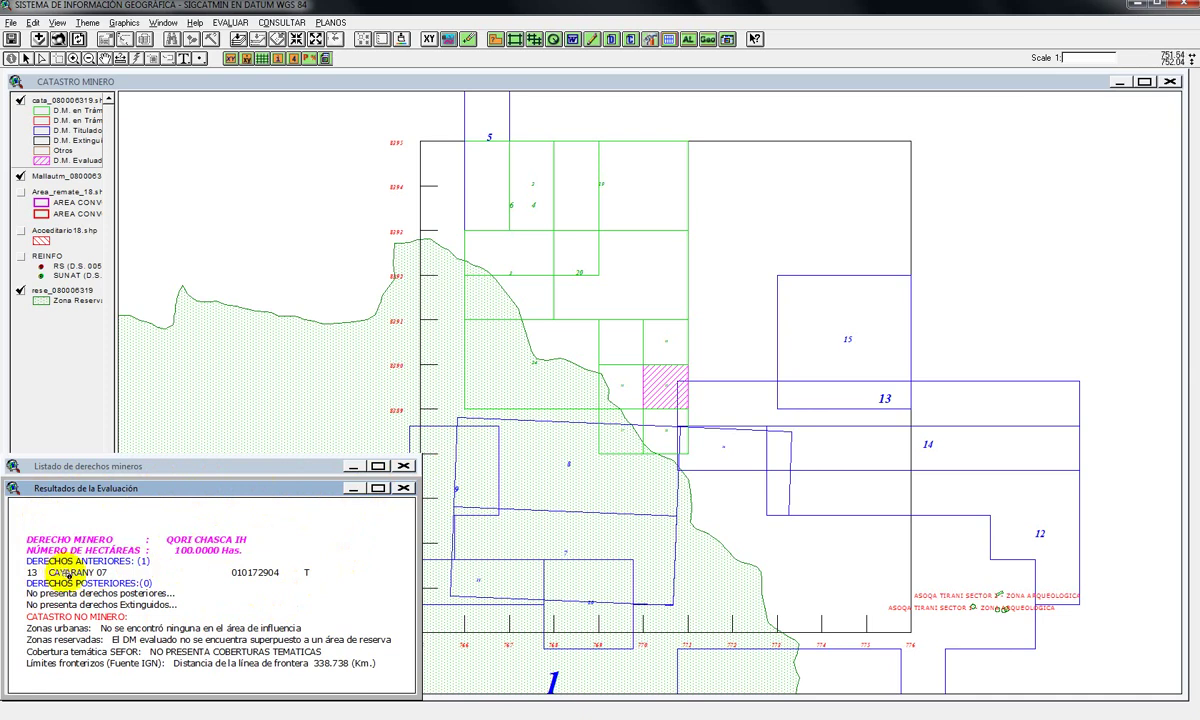
pyautogui.click(354, 488)
pyautogui.click(354, 466)
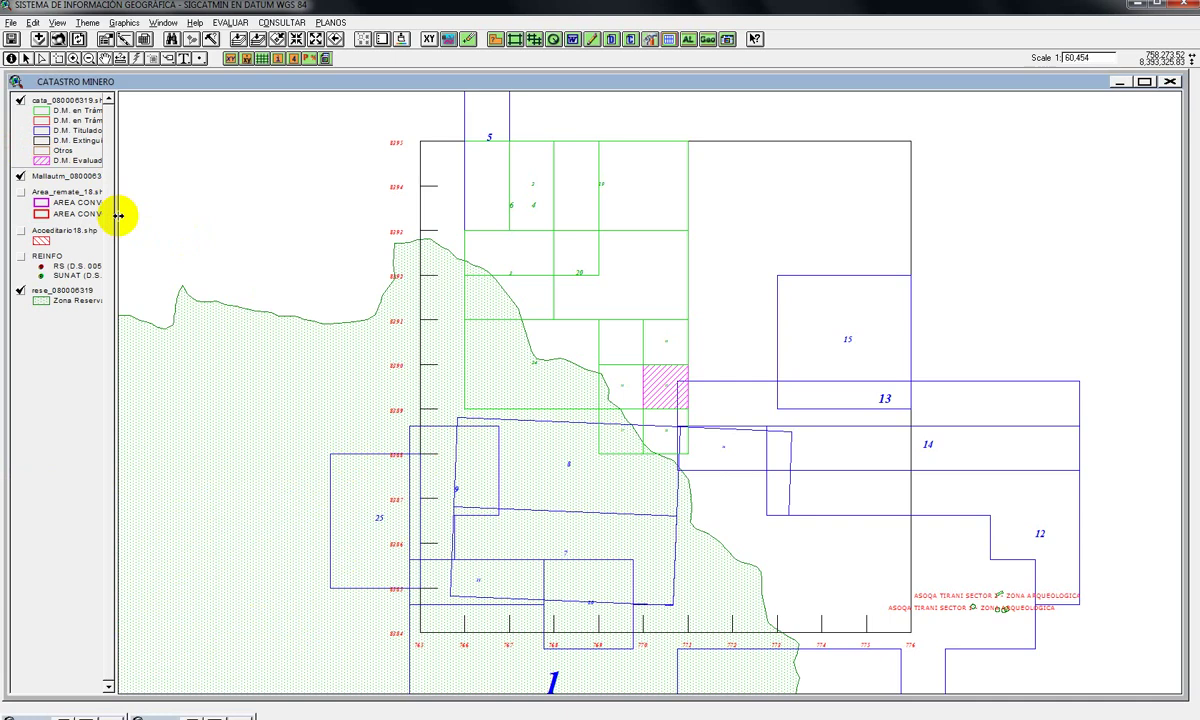
# - Style the D.M. Evaluado class of cata_080006319.shp with an empty fill and a 2-point outline, moving the fill palette clear of the legend
pyautogui.moveTo(118, 215); pyautogui.dragTo(268, 236)
pyautogui.doubleClick(35, 160)
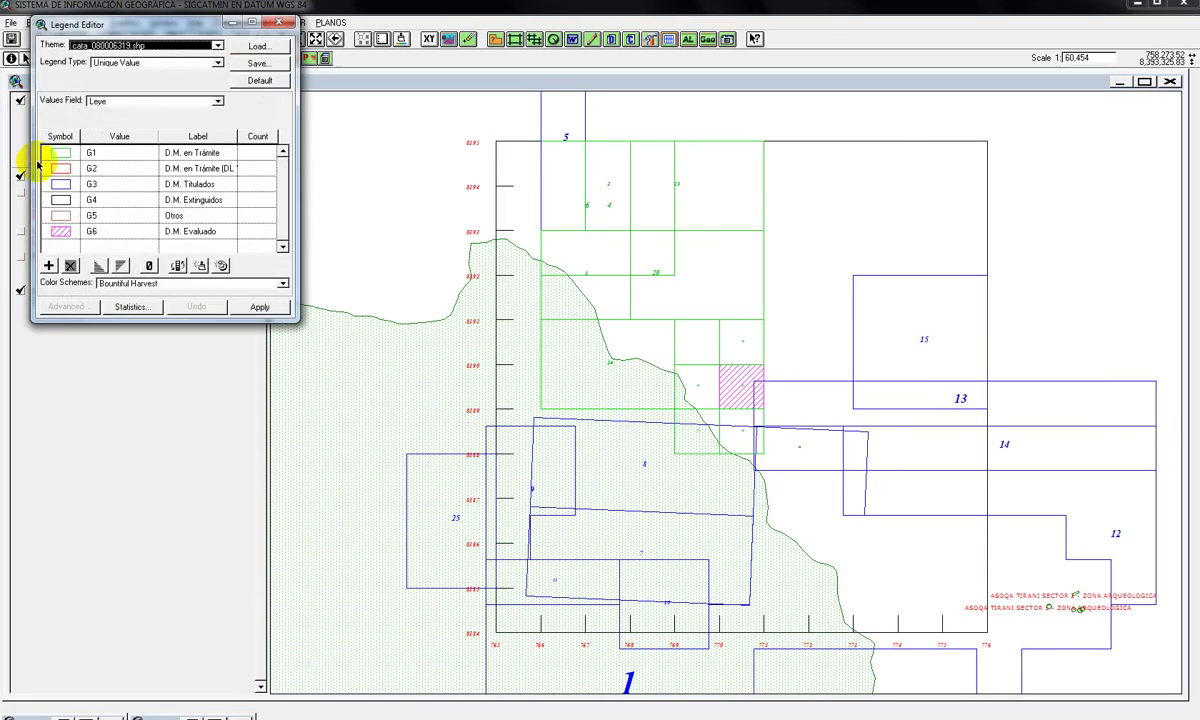
pyautogui.doubleClick(59, 231)
pyautogui.click(145, 127)
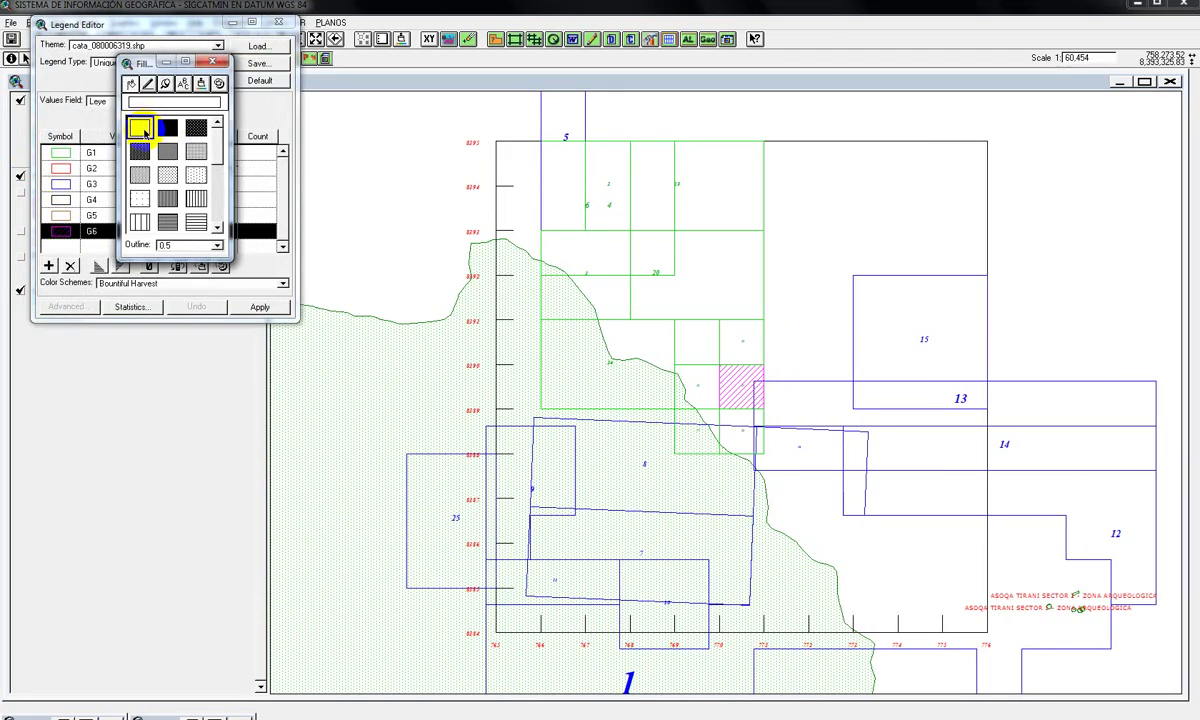
pyautogui.click(218, 246)
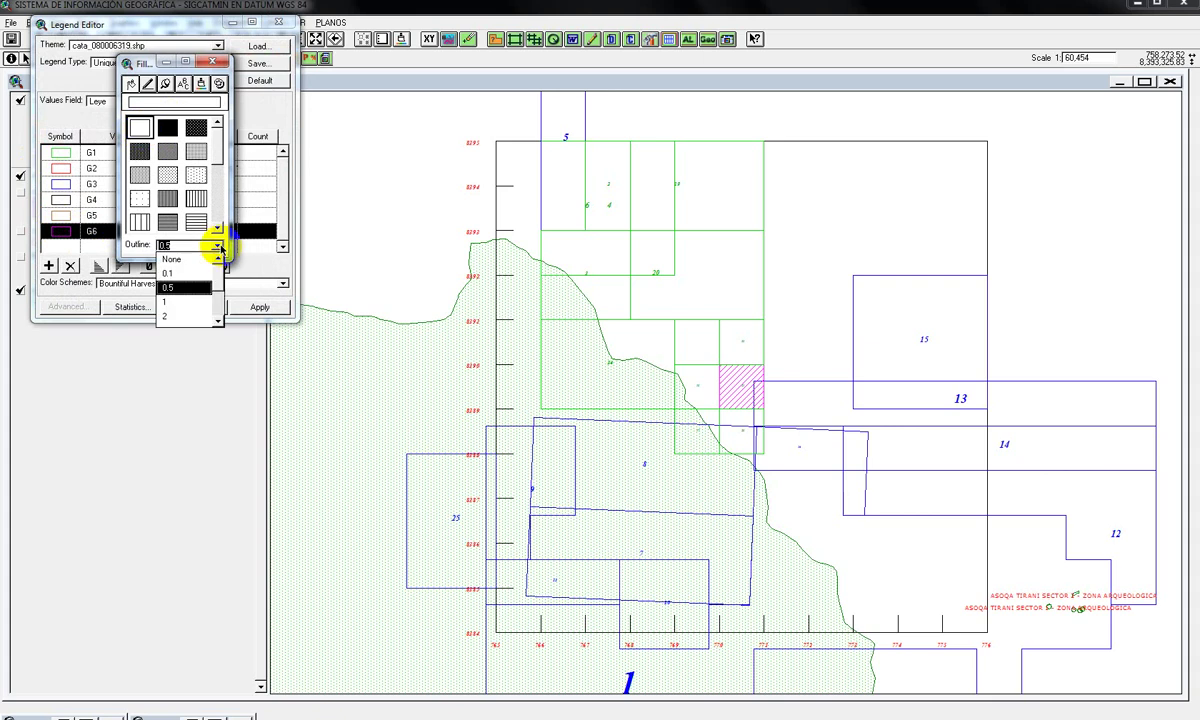
pyautogui.click(186, 316)
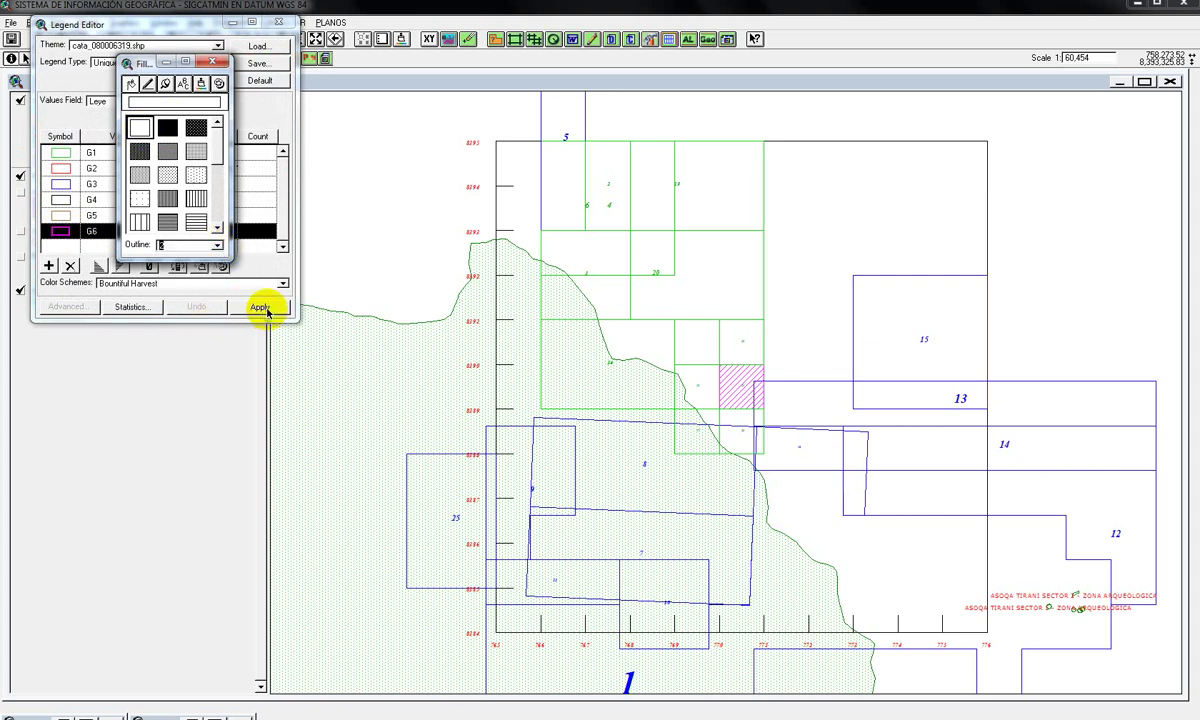
pyautogui.click(264, 308)
pyautogui.click(278, 22)
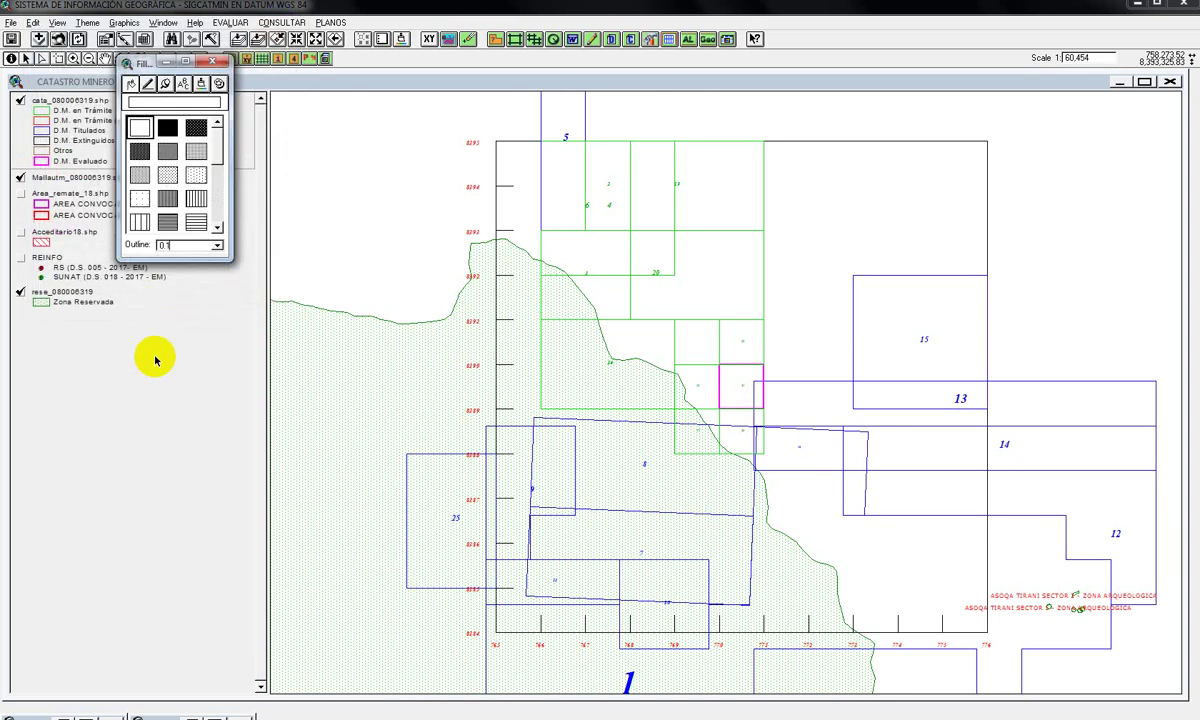
pyautogui.moveTo(133, 62); pyautogui.dragTo(103, 455)
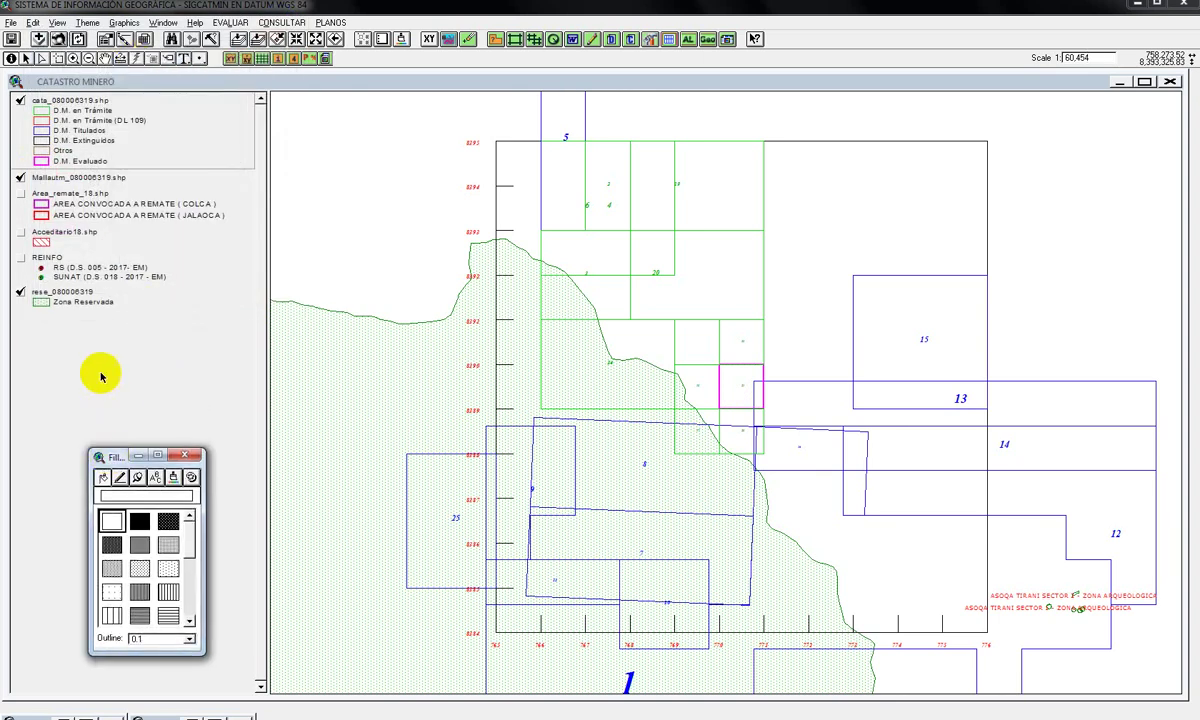
# - Hide the rese_080006319 and Mallautm_080006319.shp themes and show Acceditario18.shp
pyautogui.click(20, 291)
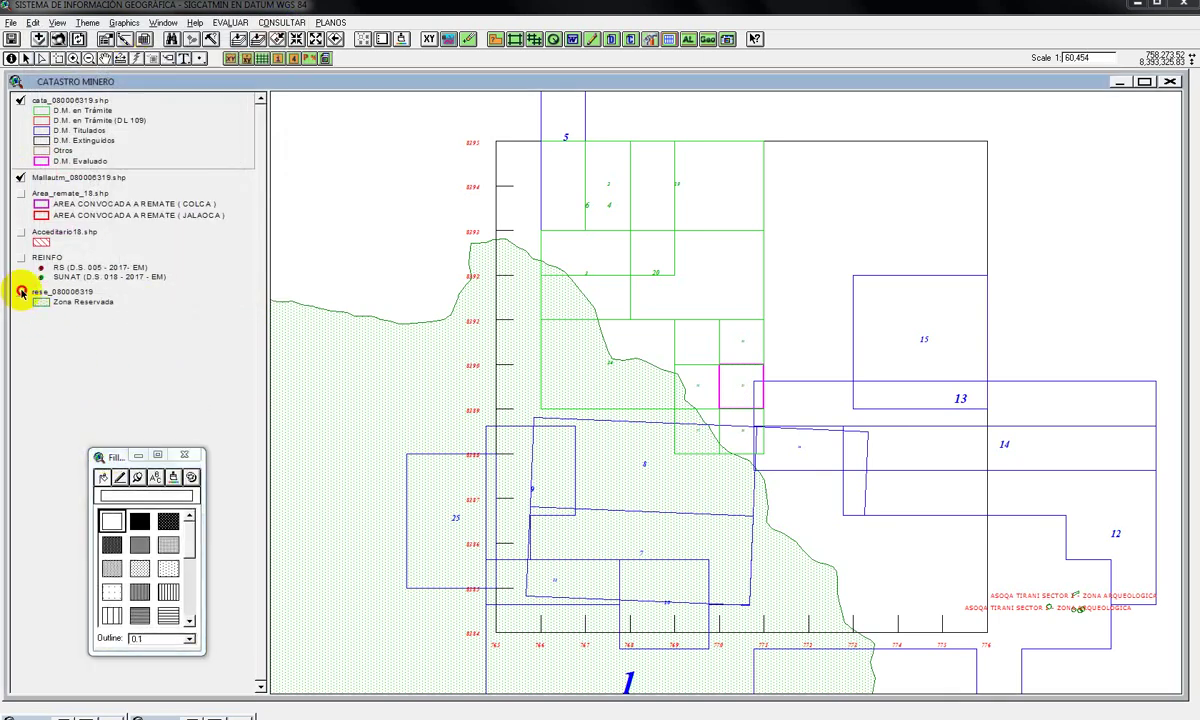
pyautogui.click(20, 178)
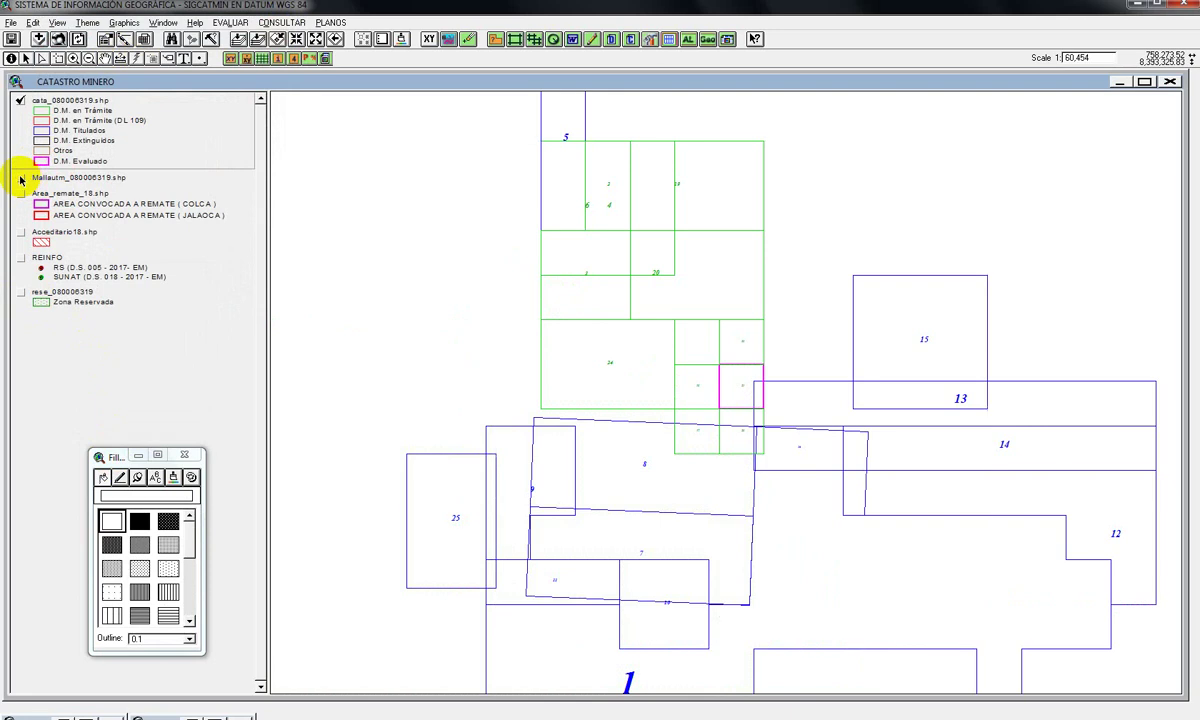
pyautogui.click(21, 234)
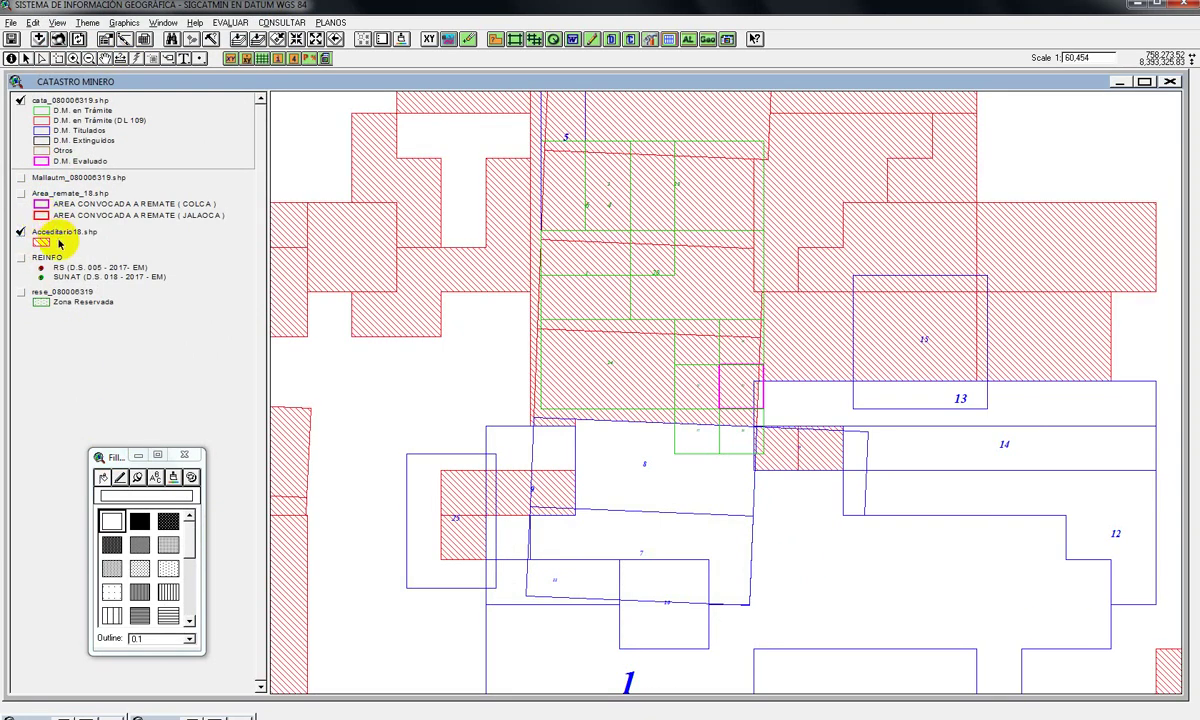
# - Make Acceditario18.shp the active theme, identify its polygons over the evaluated mining right, and enlarge the identify results window
pyautogui.click(65, 234)
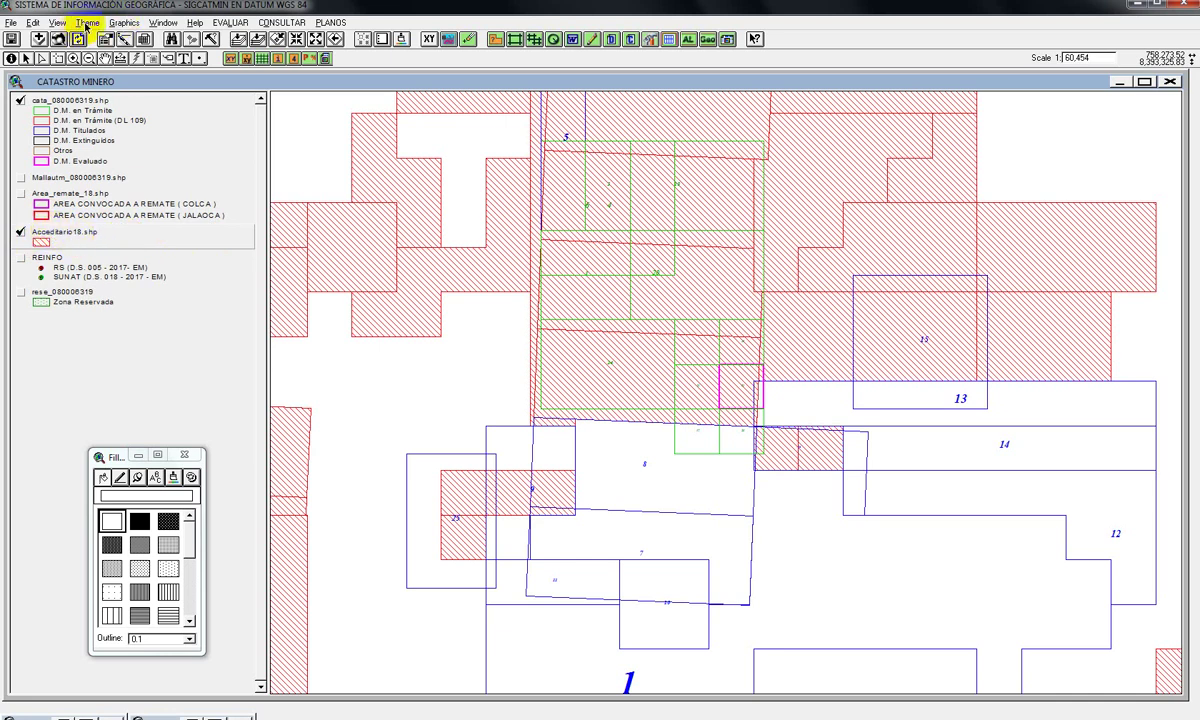
pyautogui.click(12, 58)
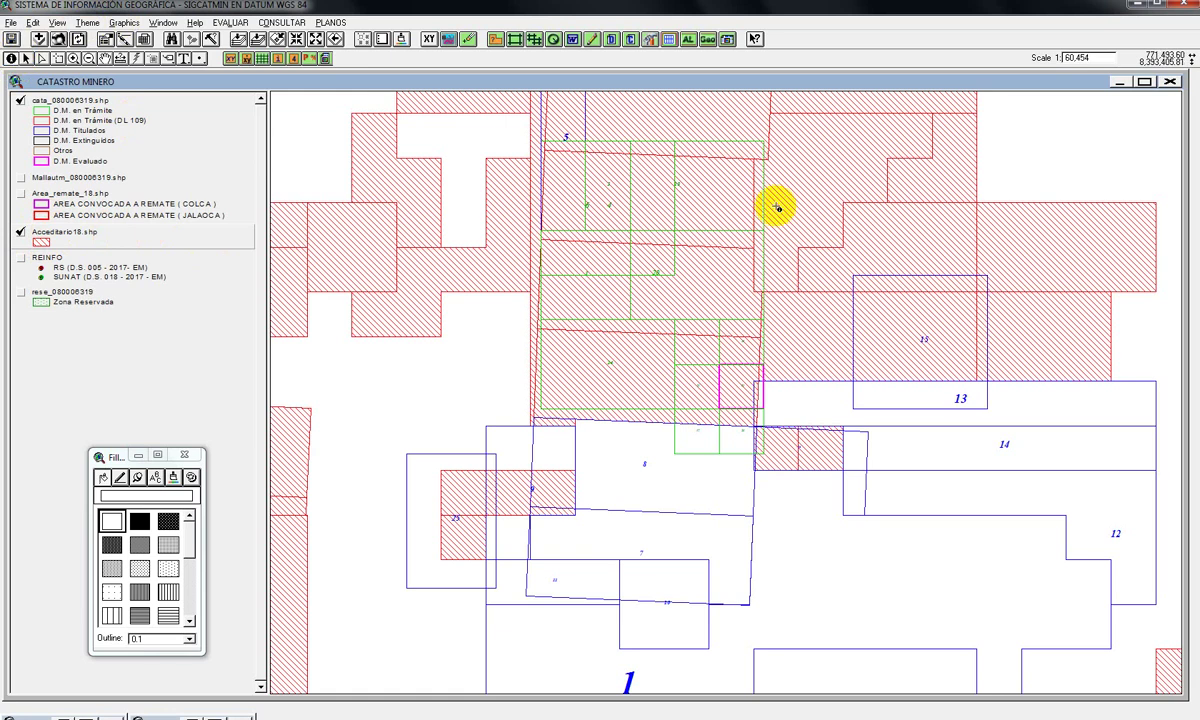
pyautogui.click(748, 378)
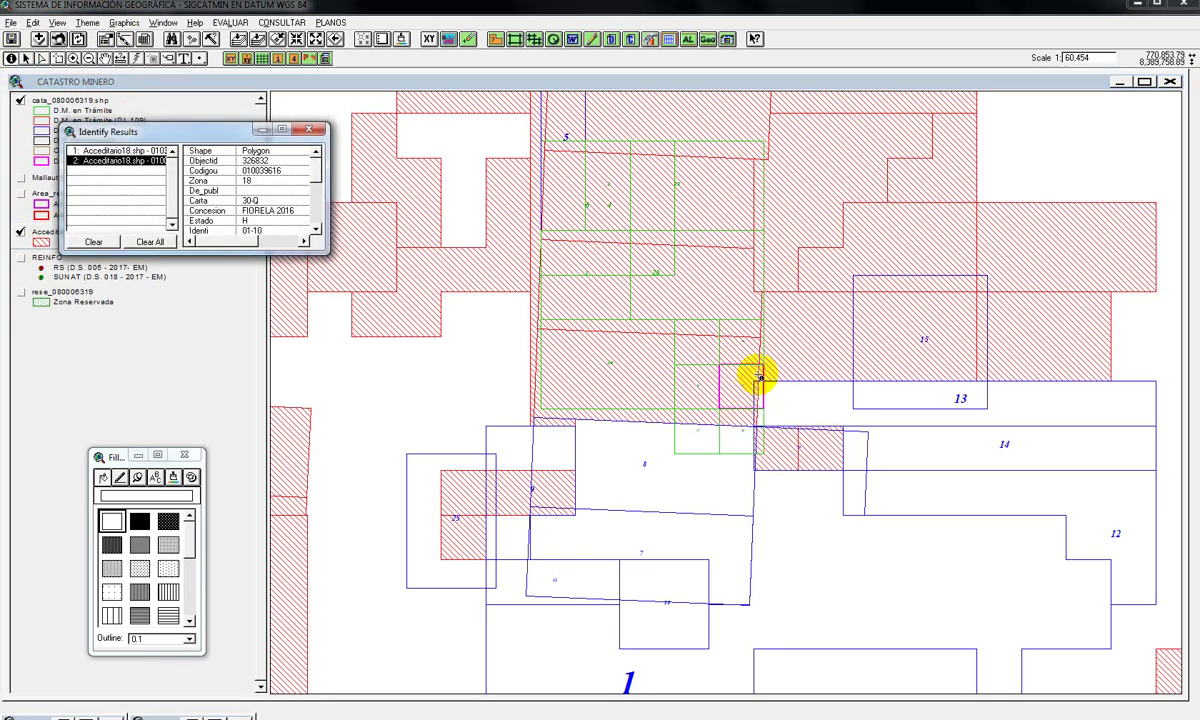
pyautogui.click(760, 372)
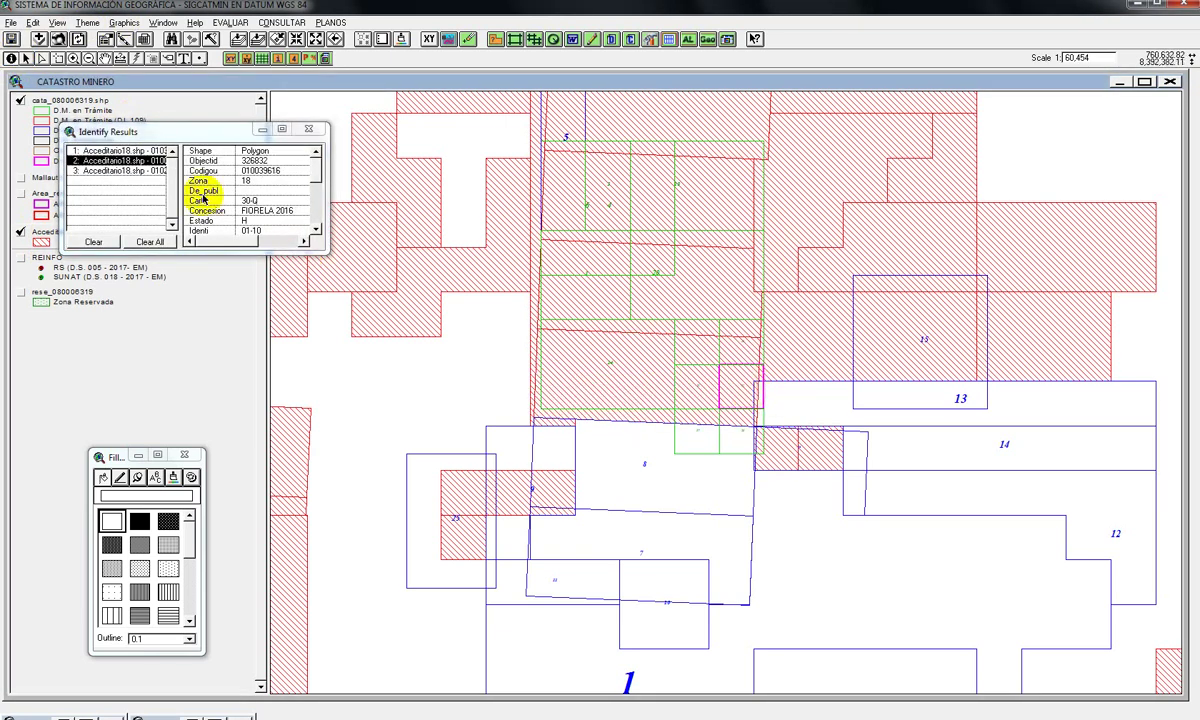
pyautogui.moveTo(322, 250); pyautogui.dragTo(428, 423)
pyautogui.moveTo(327, 136); pyautogui.dragTo(467, 325)
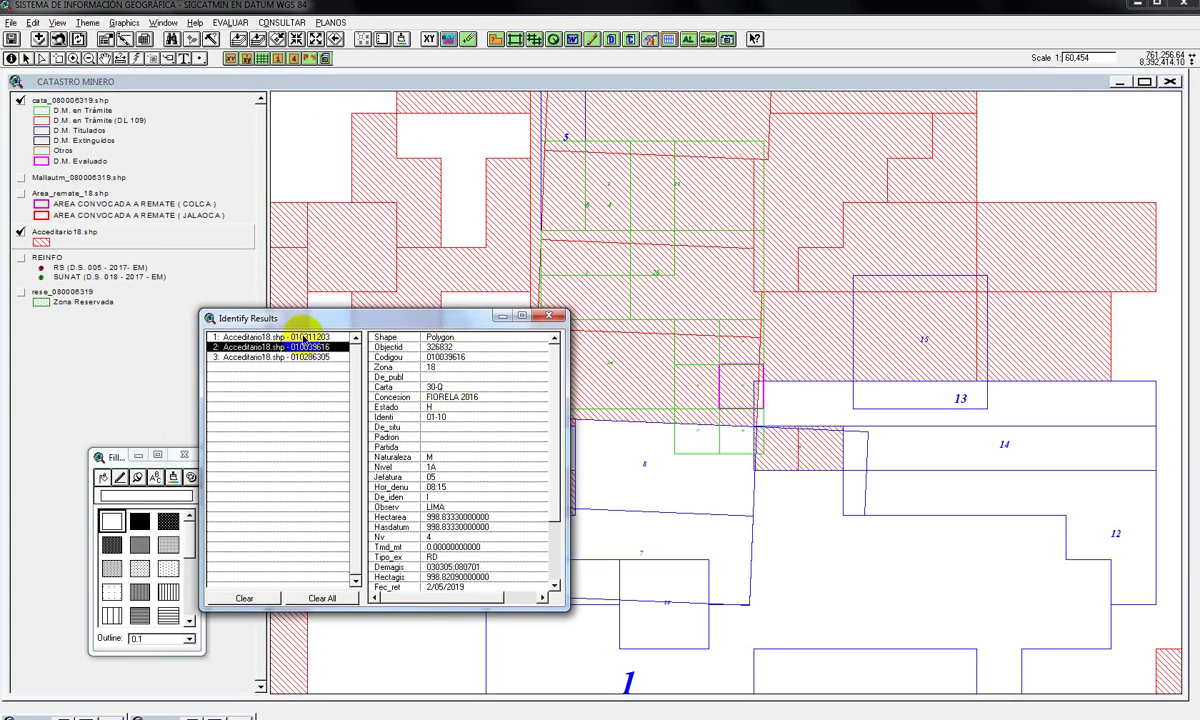
# - Examine the attributes of identified rights 010311203, 010039616 and 010286305, including retirement and free-availability dates, and minimize the results
pyautogui.click(300, 338)
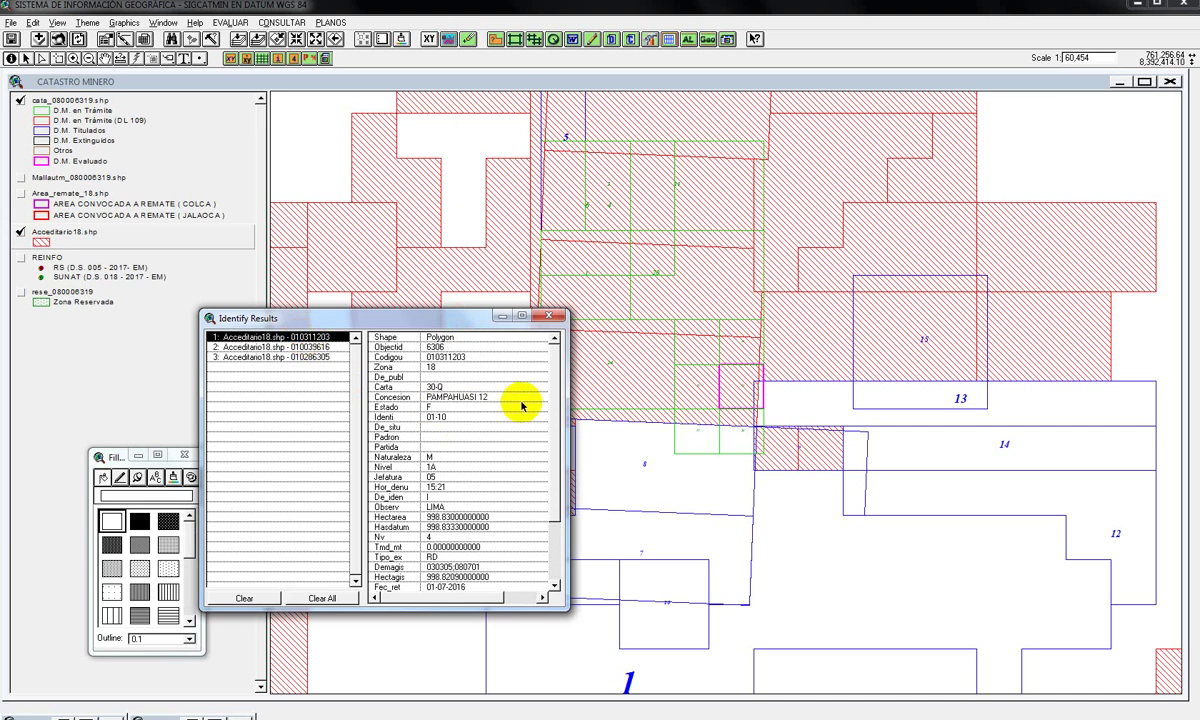
pyautogui.moveTo(556, 376); pyautogui.dragTo(549, 450)
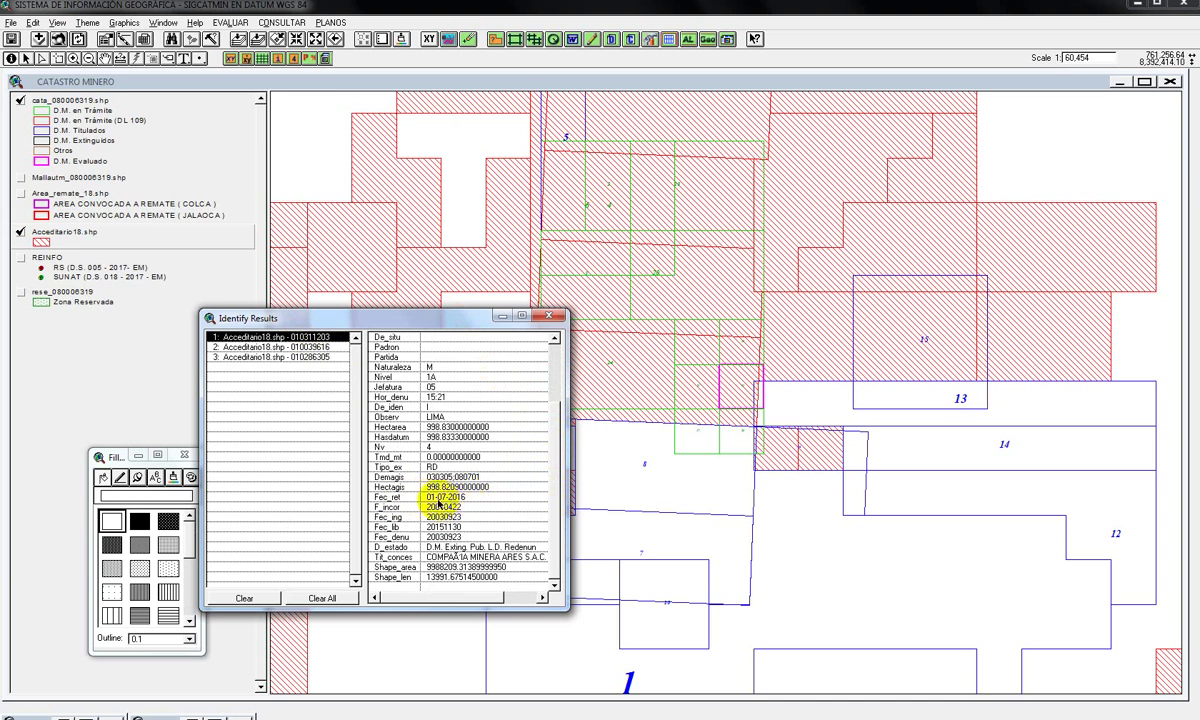
pyautogui.click(312, 347)
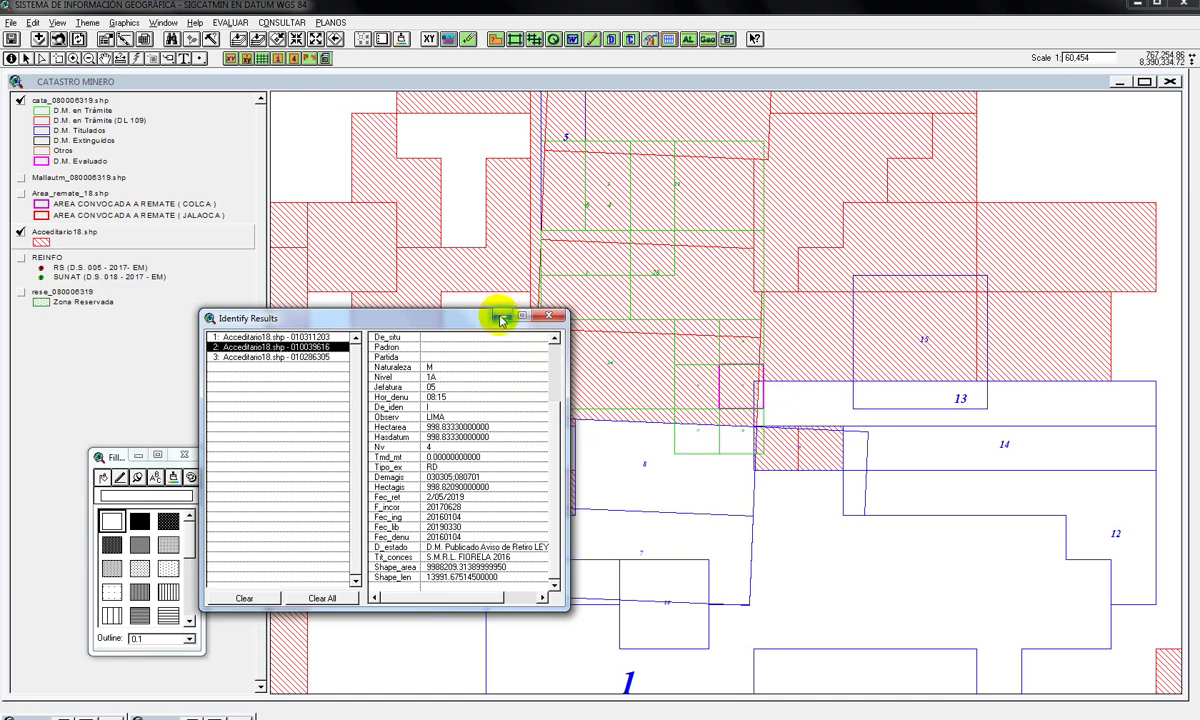
pyautogui.moveTo(554, 401); pyautogui.dragTo(555, 343)
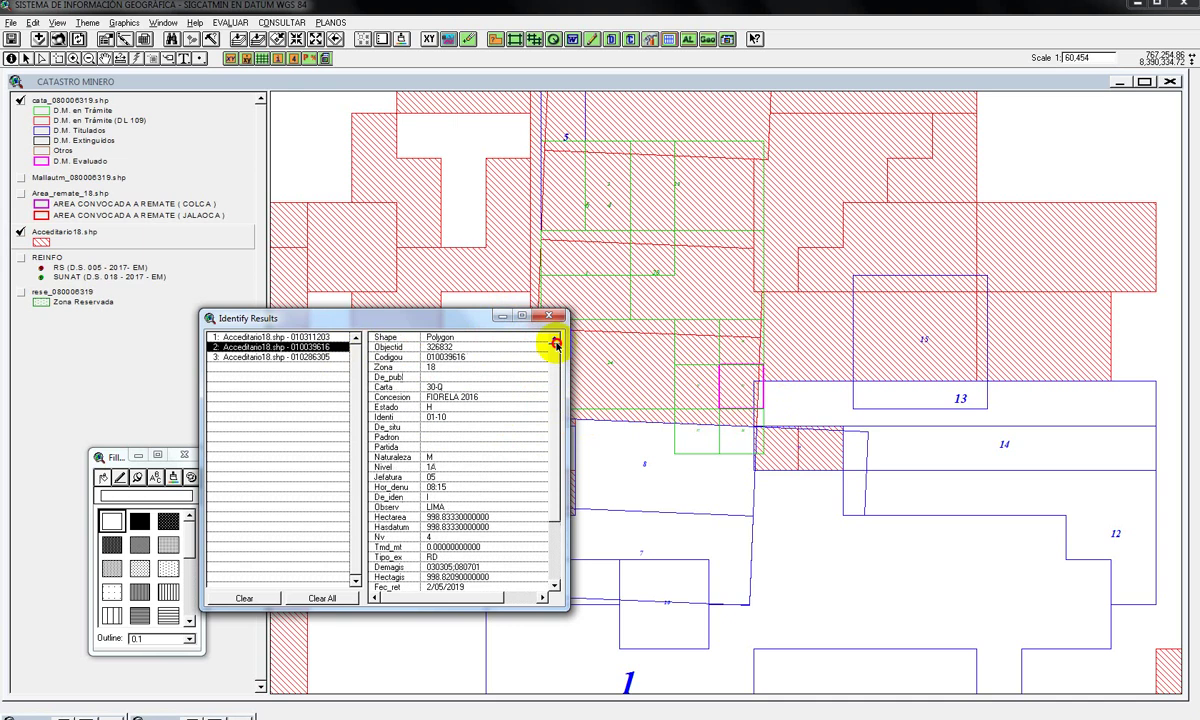
pyautogui.click(309, 358)
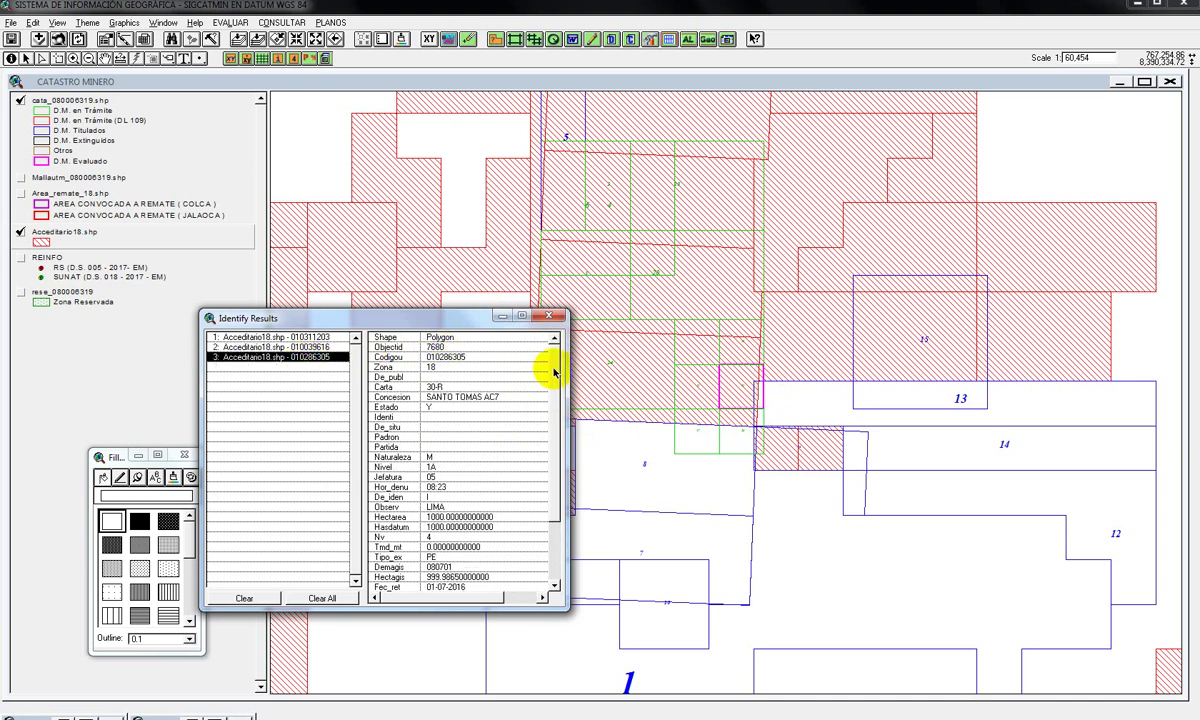
pyautogui.moveTo(554, 372); pyautogui.dragTo(554, 437)
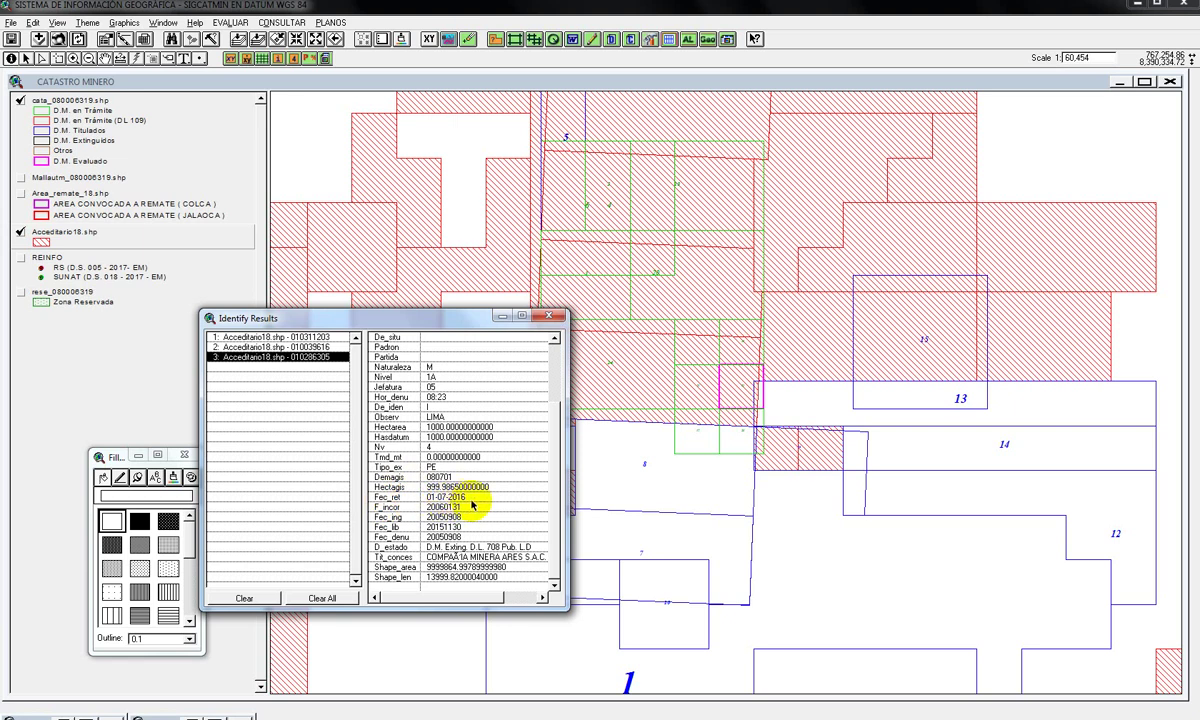
pyautogui.click(327, 347)
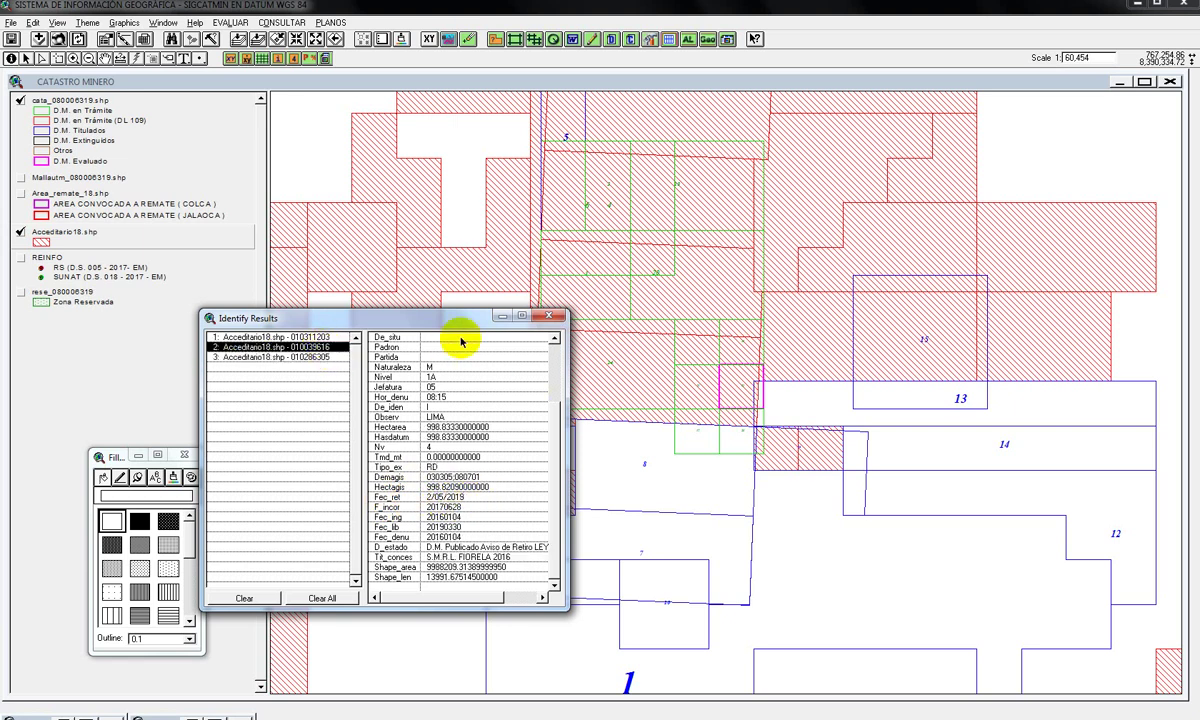
pyautogui.click(553, 363)
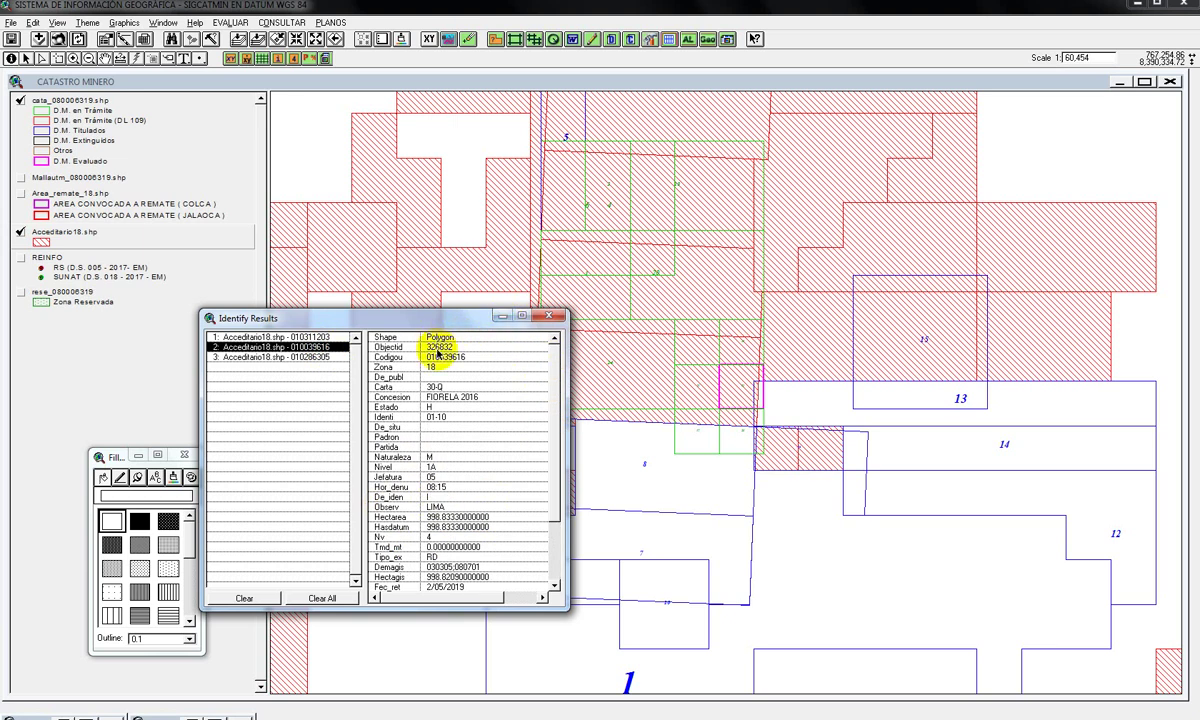
pyautogui.click(502, 316)
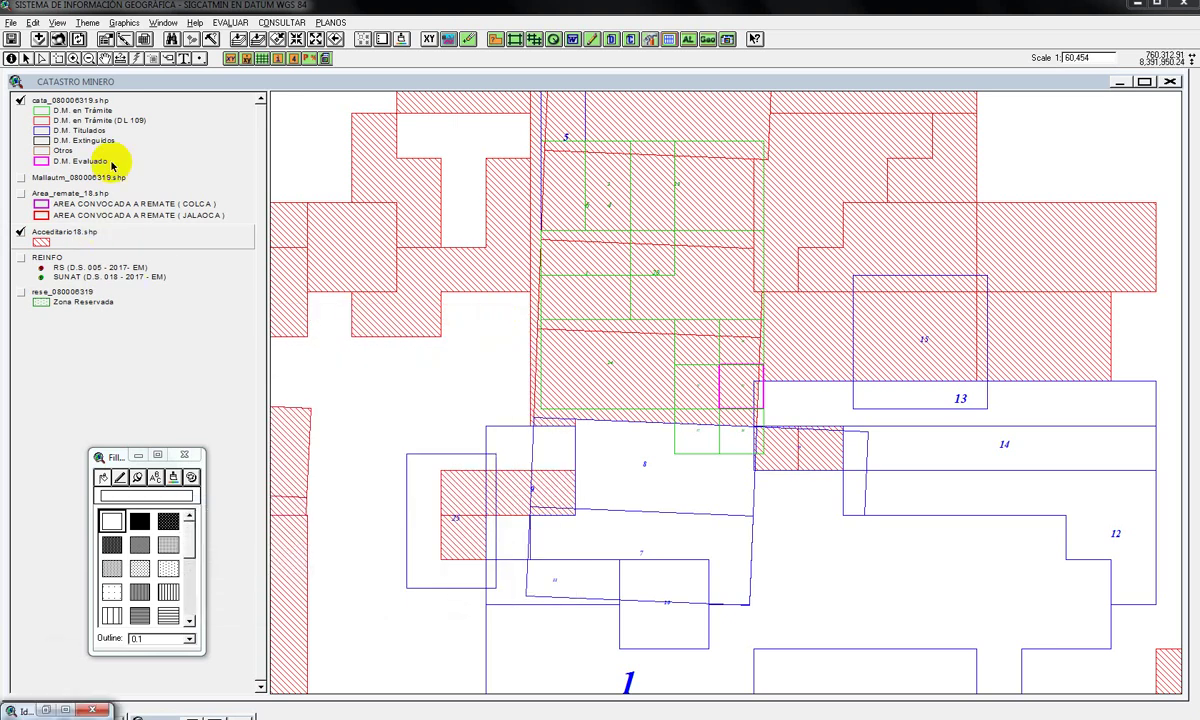
# - Find and select the record with Codigou 010039616 in the Acceditario18.shp attribute table, enlarging the table to read its row
pyautogui.click(88, 22)
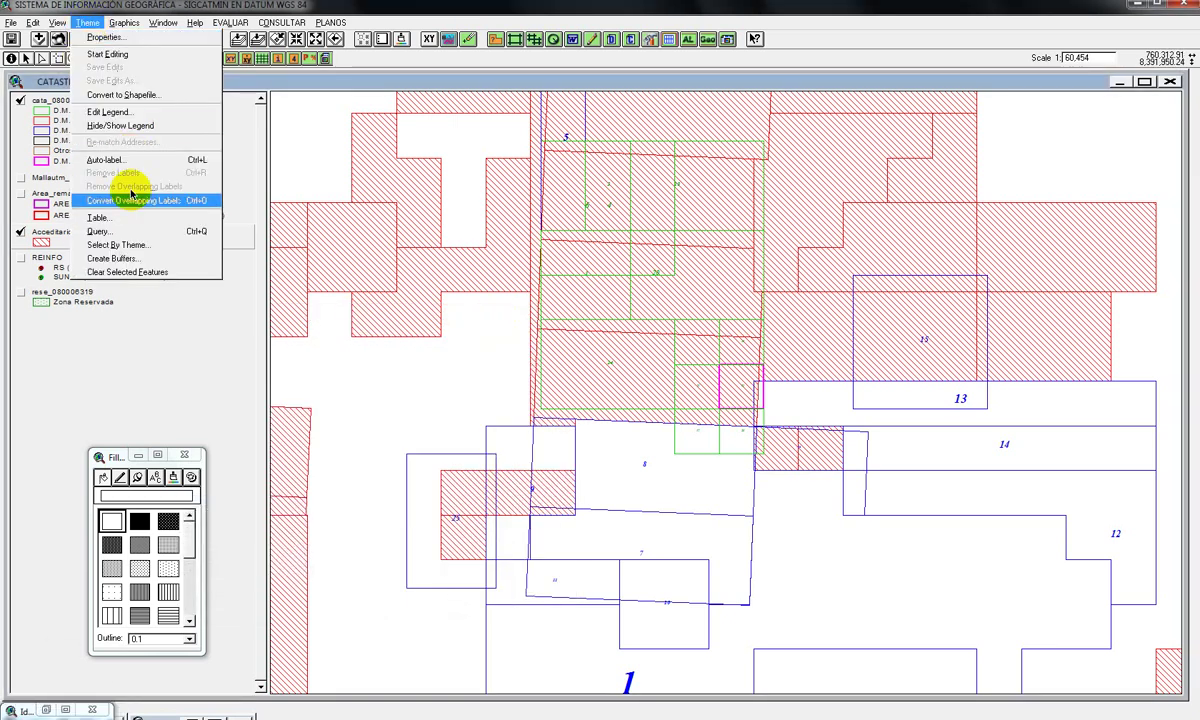
pyautogui.click(129, 219)
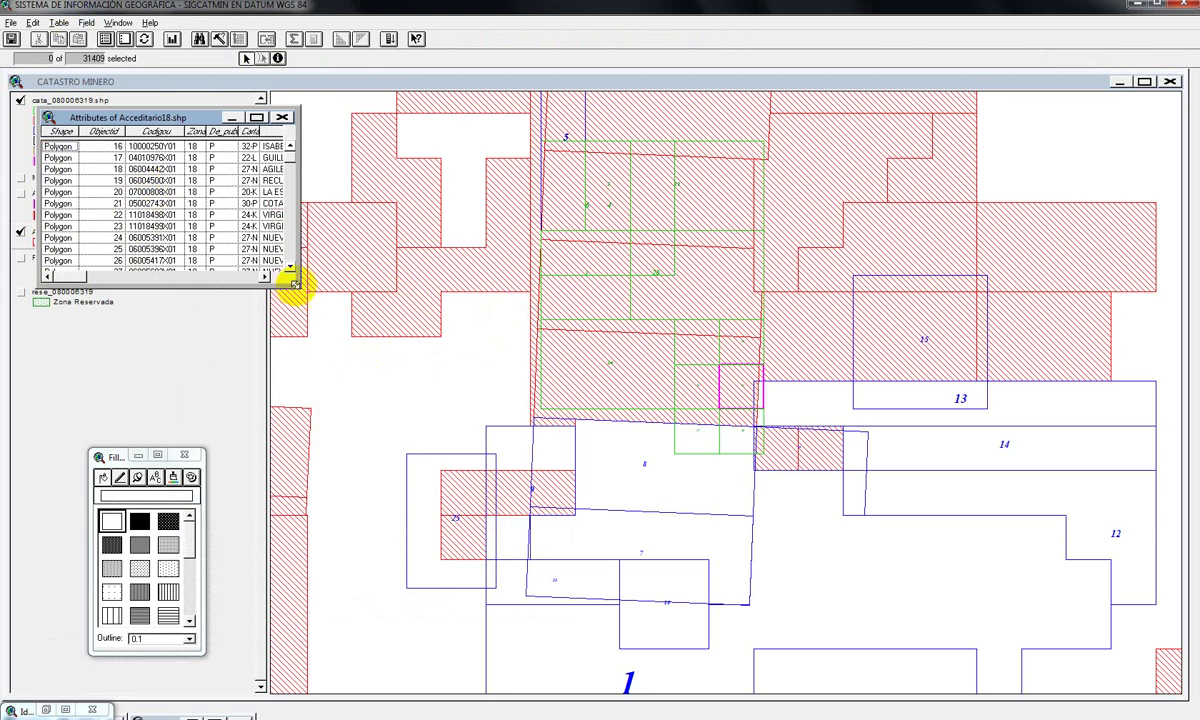
pyautogui.moveTo(295, 276); pyautogui.dragTo(172, 133)
pyautogui.click(170, 134)
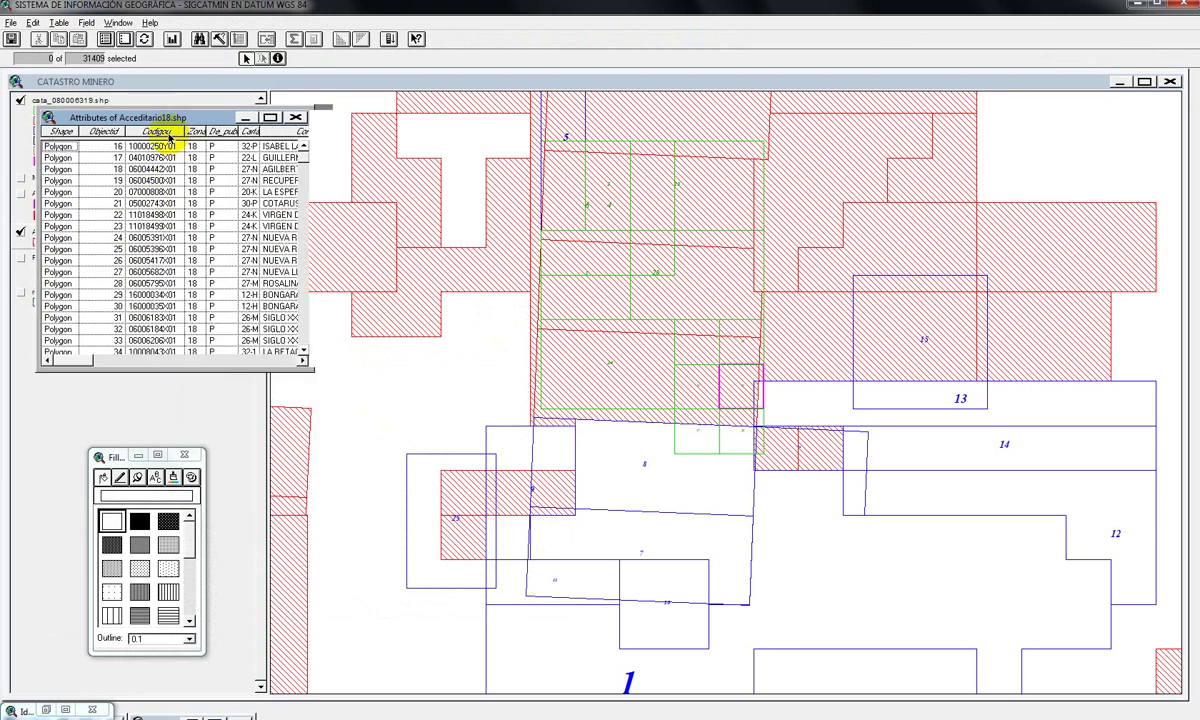
pyautogui.click(199, 40)
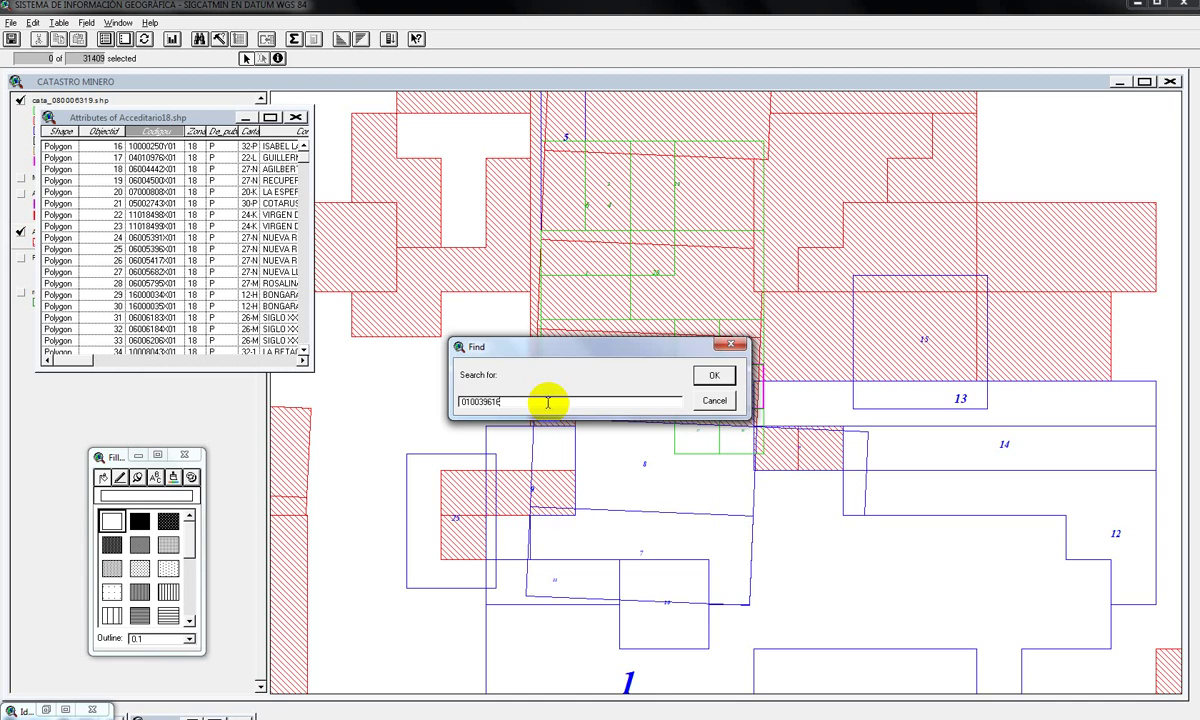
pyautogui.click(705, 375)
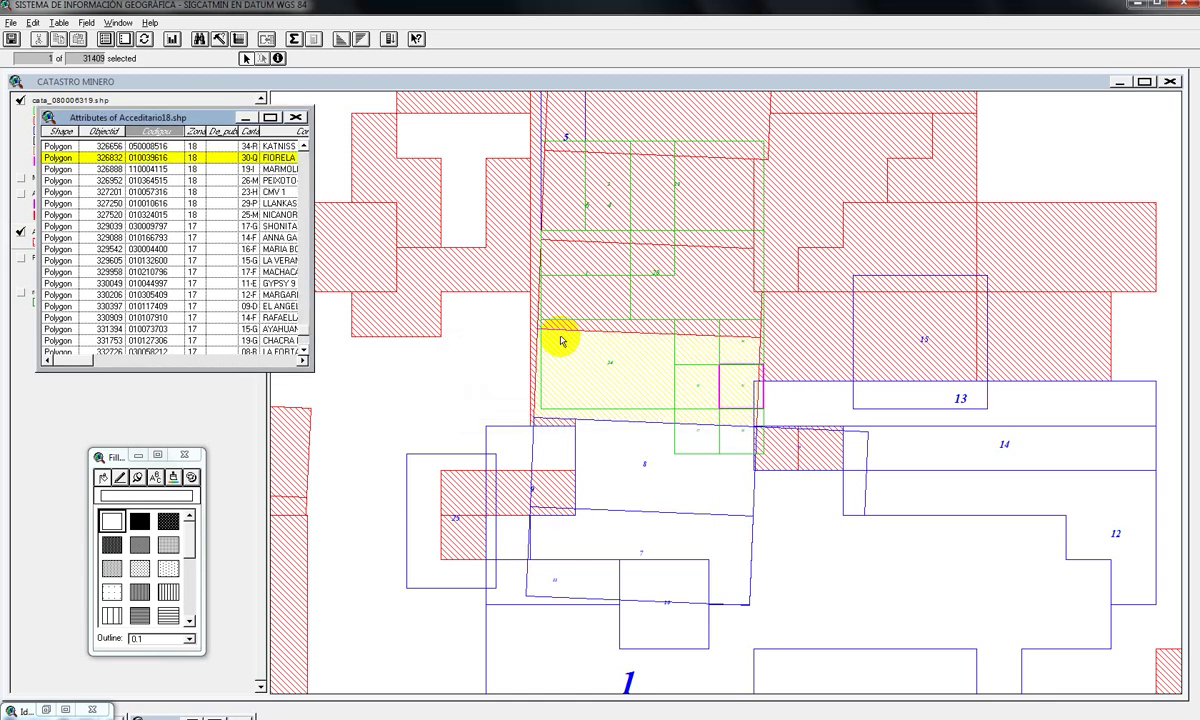
pyautogui.moveTo(313, 367); pyautogui.dragTo(453, 518)
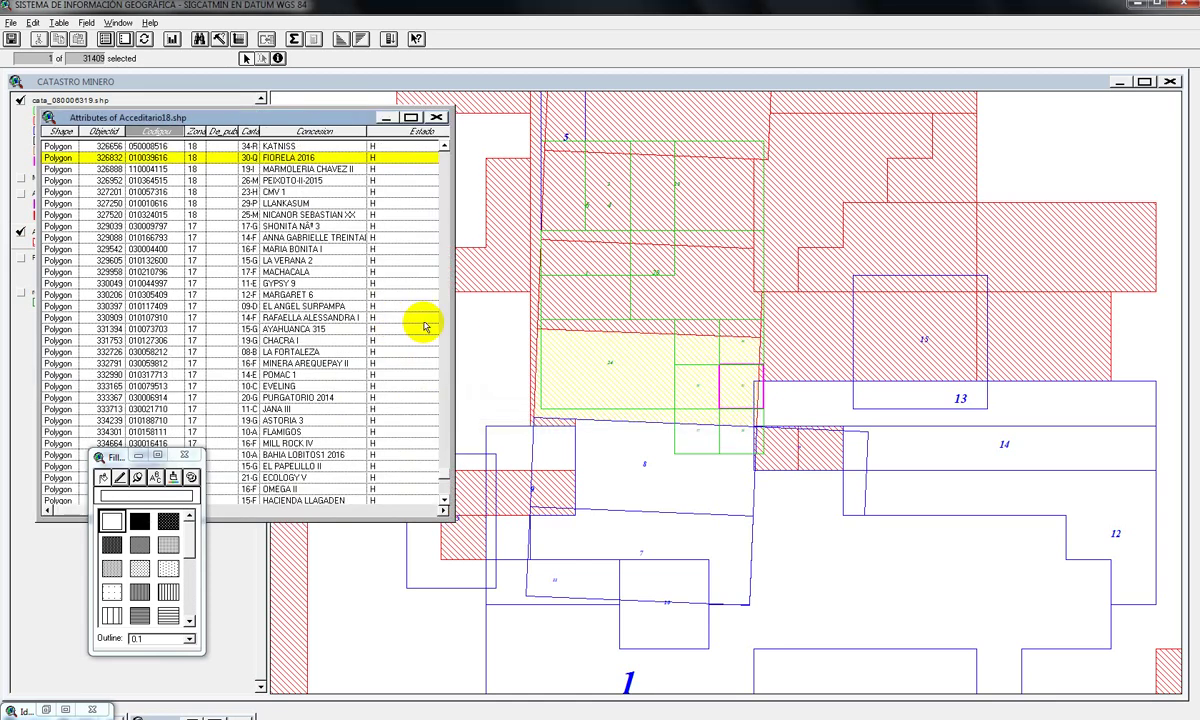
# - Convert the selected Acceditario18.shp polygon to the shapefile H.shp, replacing the existing file and adding it to the view
pyautogui.click(1050, 153)
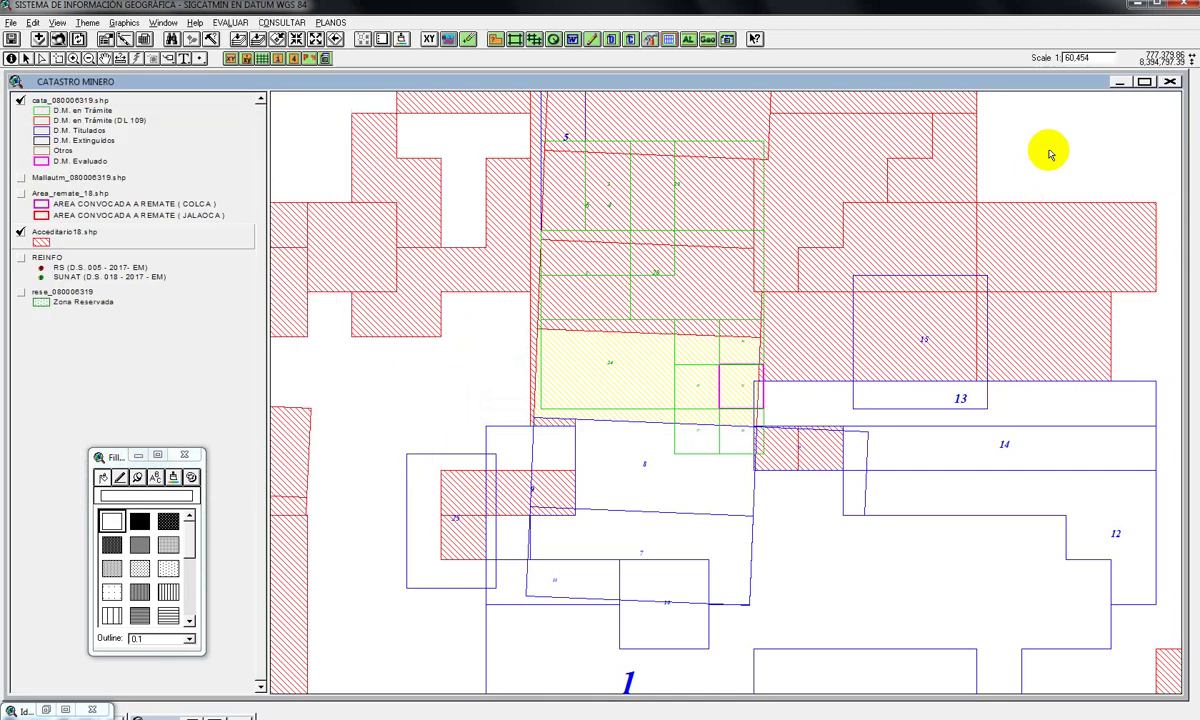
pyautogui.click(88, 22)
pyautogui.click(122, 94)
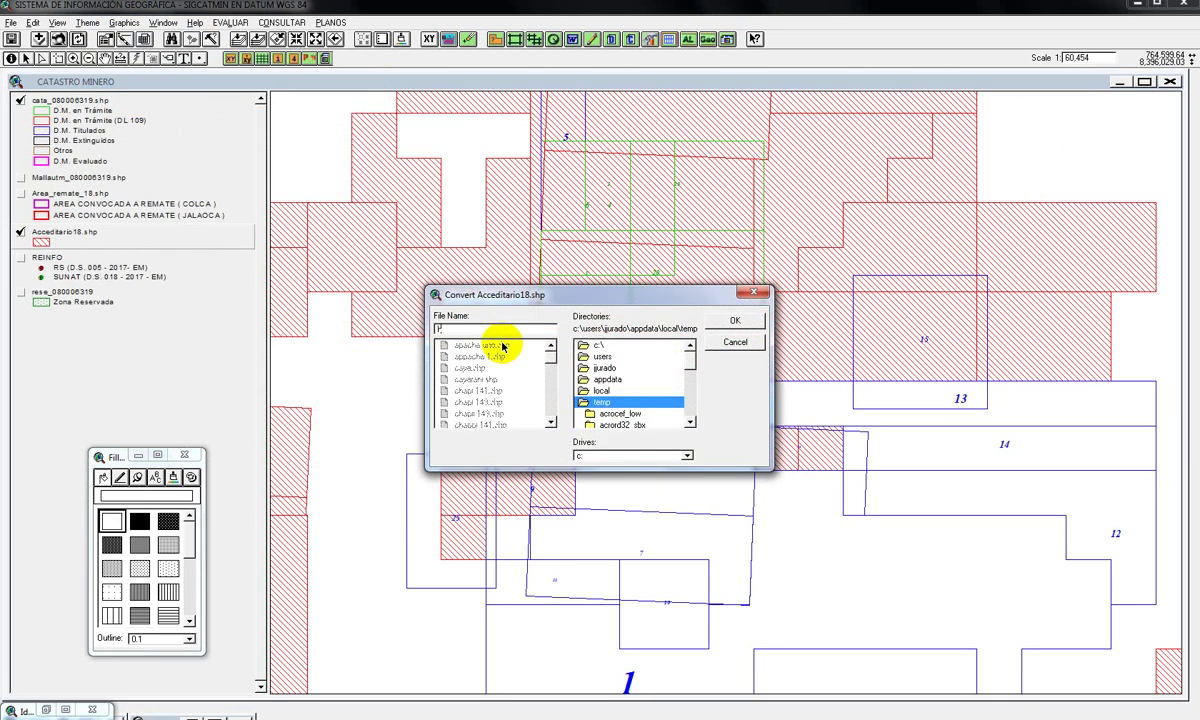
pyautogui.click(734, 320)
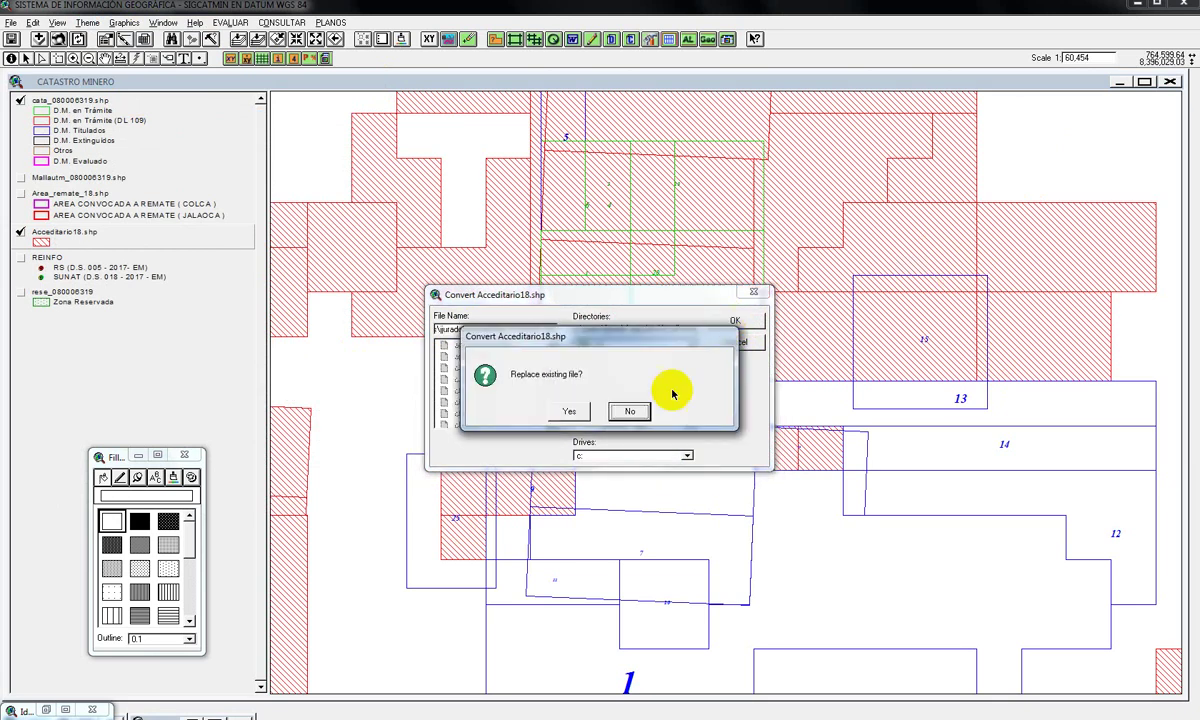
pyautogui.click(567, 413)
pyautogui.click(563, 409)
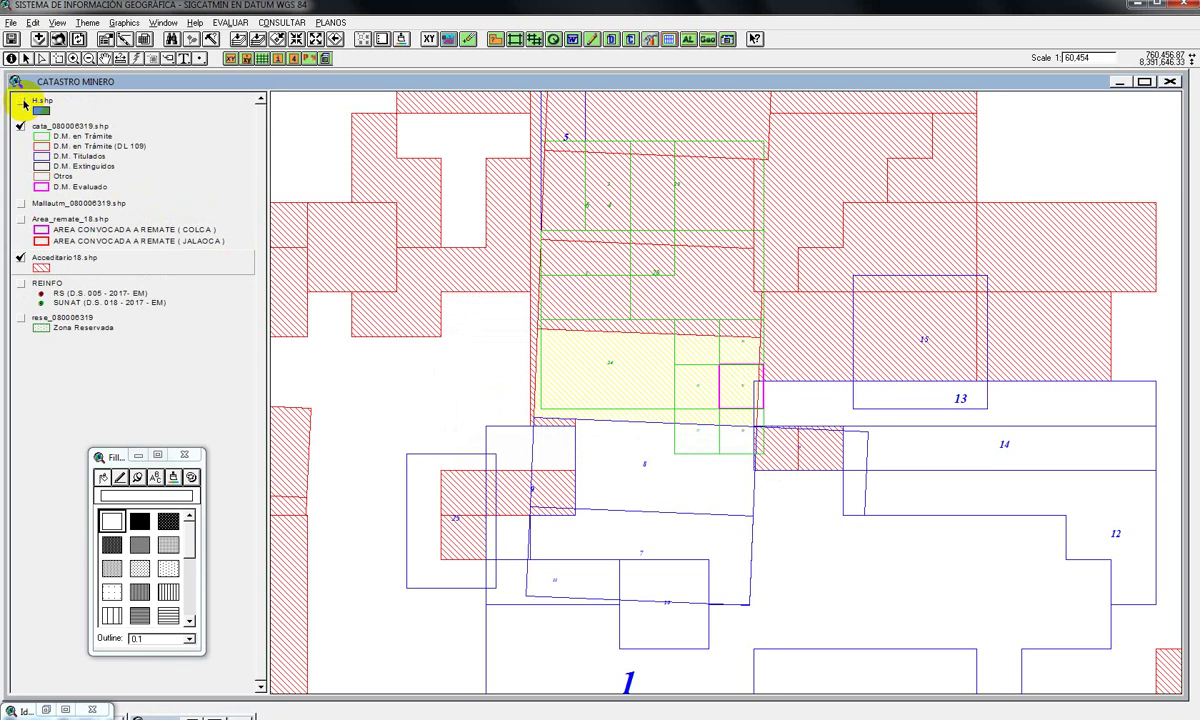
# - Hide the Acceditario18.shp theme, open its attribute table and clear the selected record
pyautogui.click(20, 260)
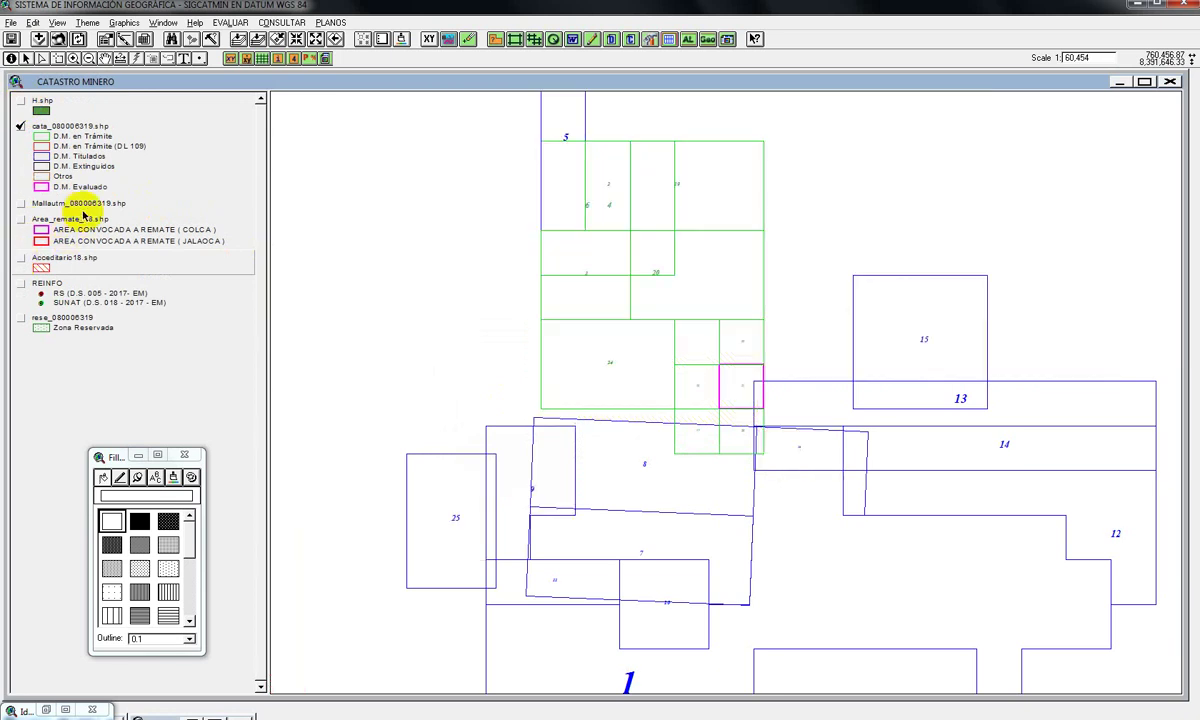
pyautogui.click(86, 21)
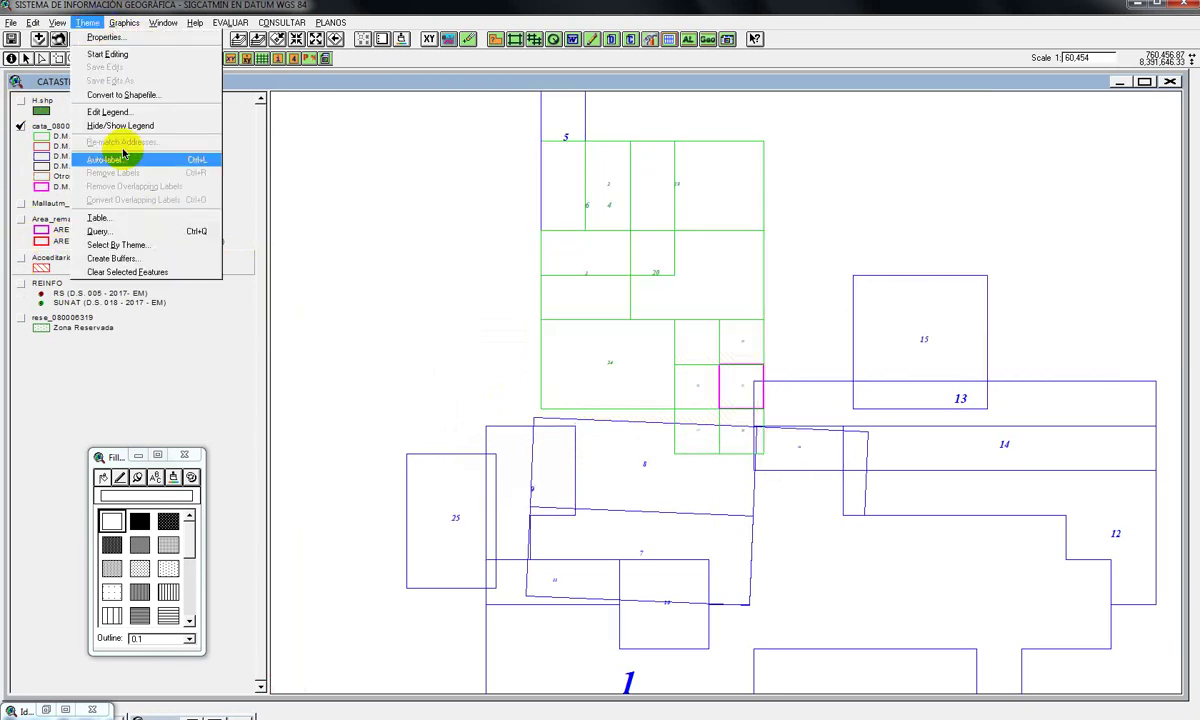
pyautogui.click(125, 213)
pyautogui.click(124, 41)
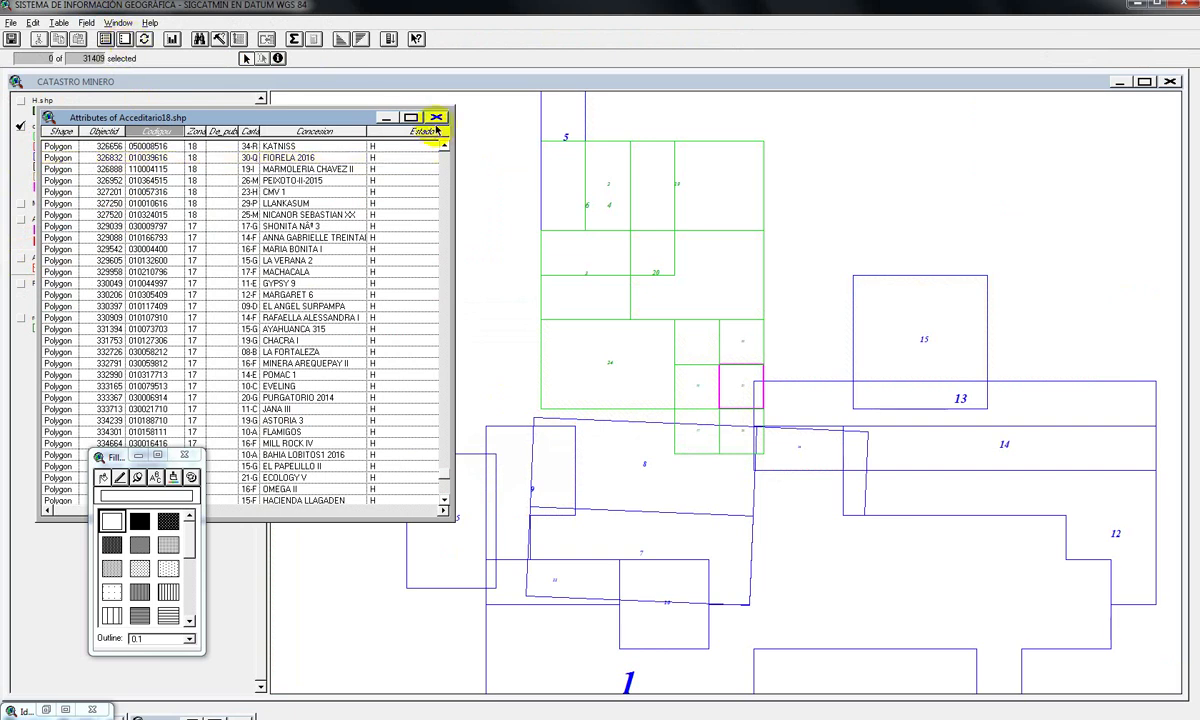
# - Dismiss the error message and close the identify results for the Acceditario18.shp polygons
pyautogui.click(968, 165)
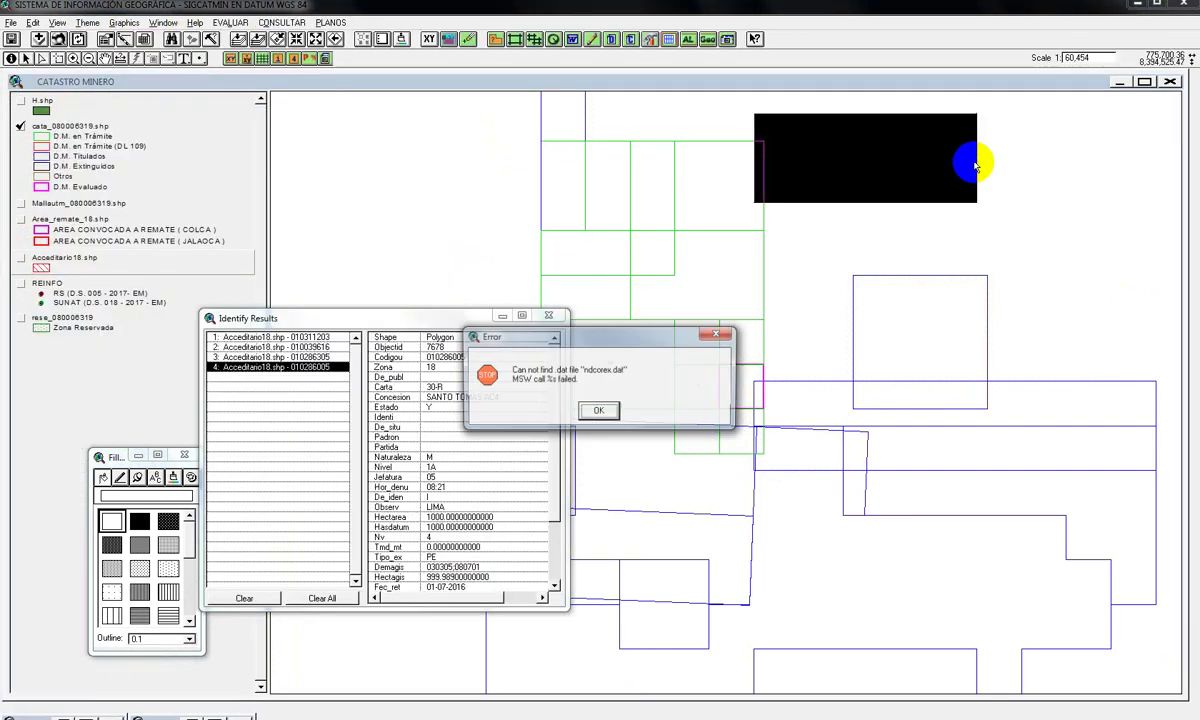
pyautogui.click(718, 333)
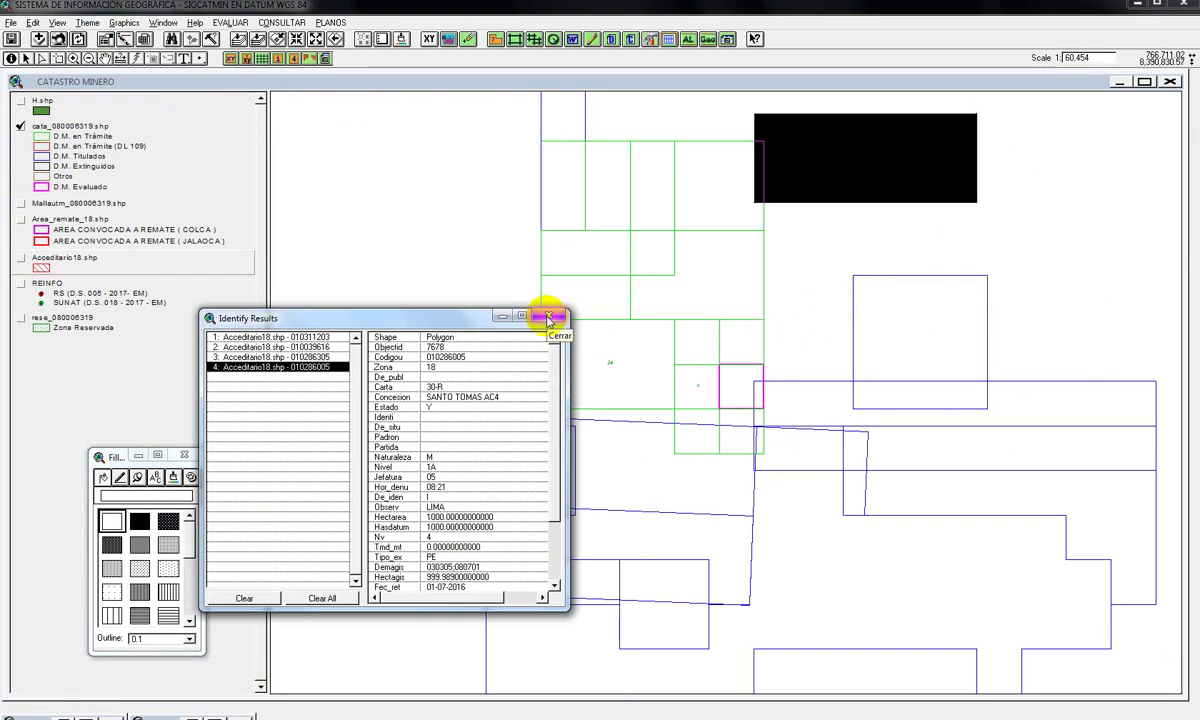
pyautogui.click(548, 317)
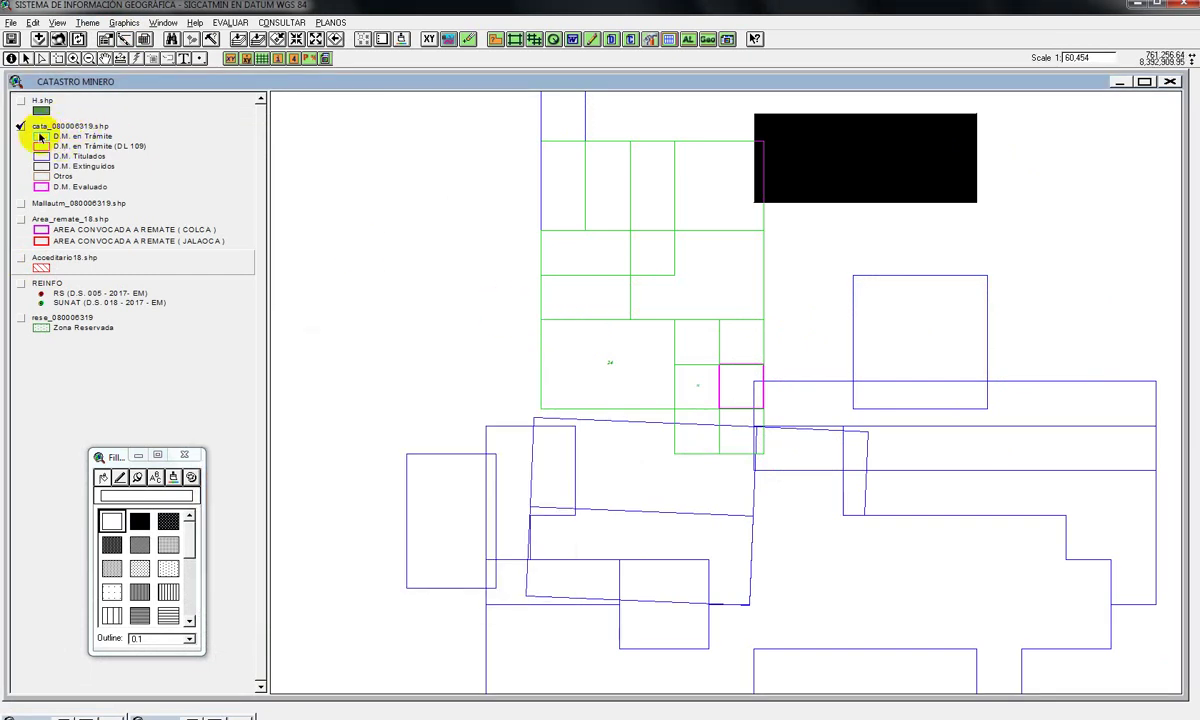
# - Display the H.shp theme and set its legend symbol to an empty fill
pyautogui.click(20, 101)
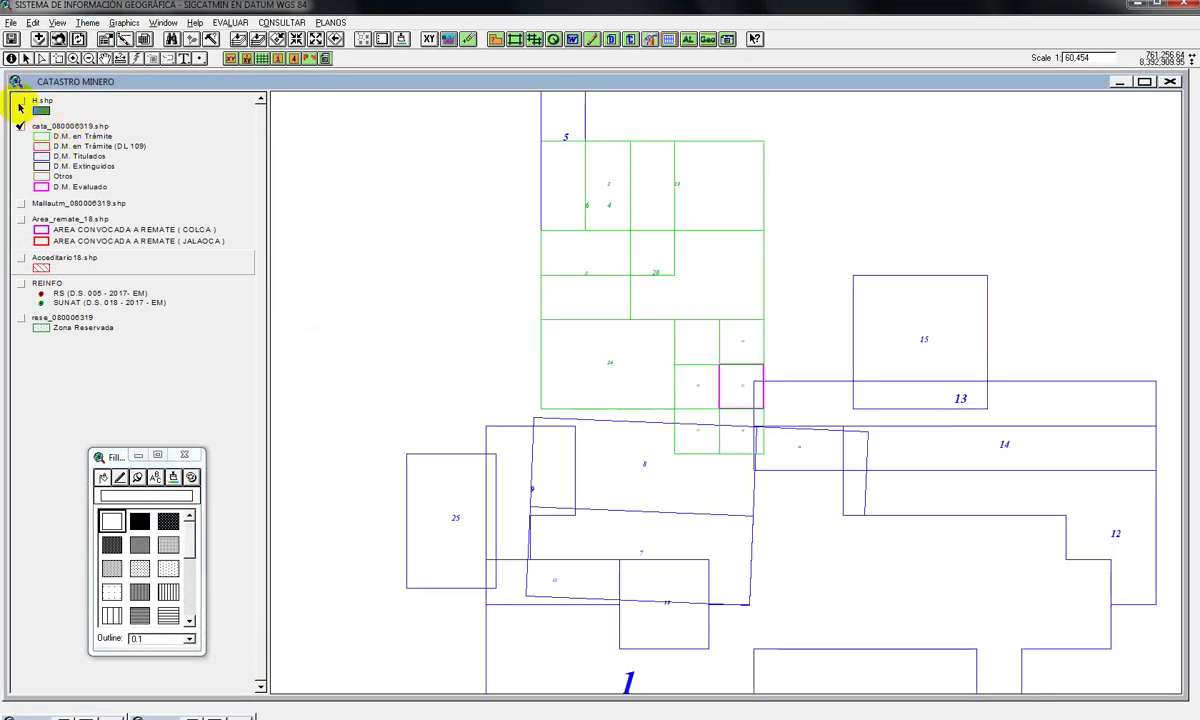
pyautogui.click(20, 102)
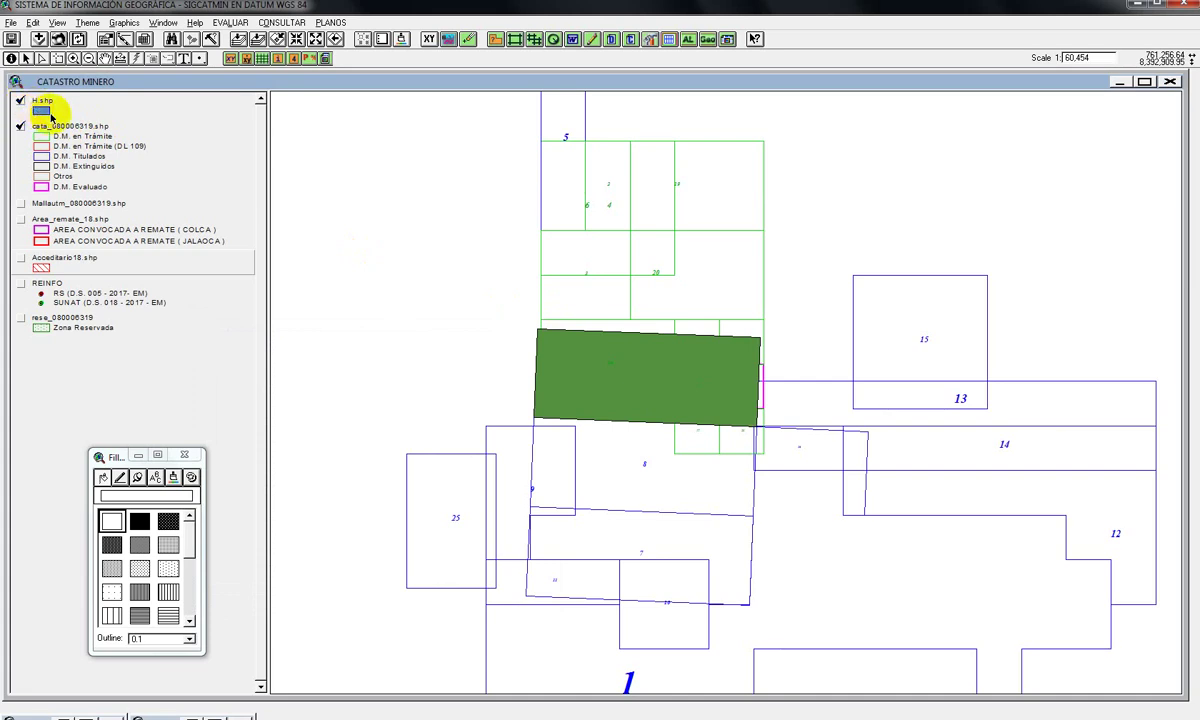
pyautogui.doubleClick(41, 110)
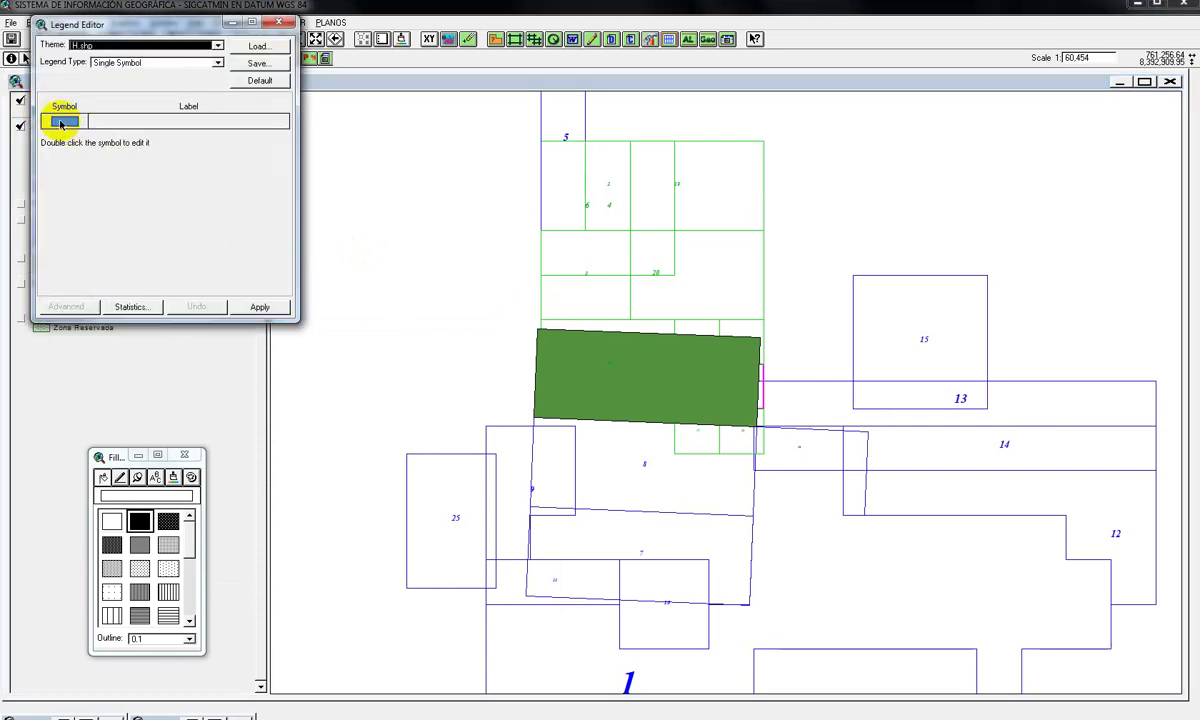
pyautogui.click(174, 478)
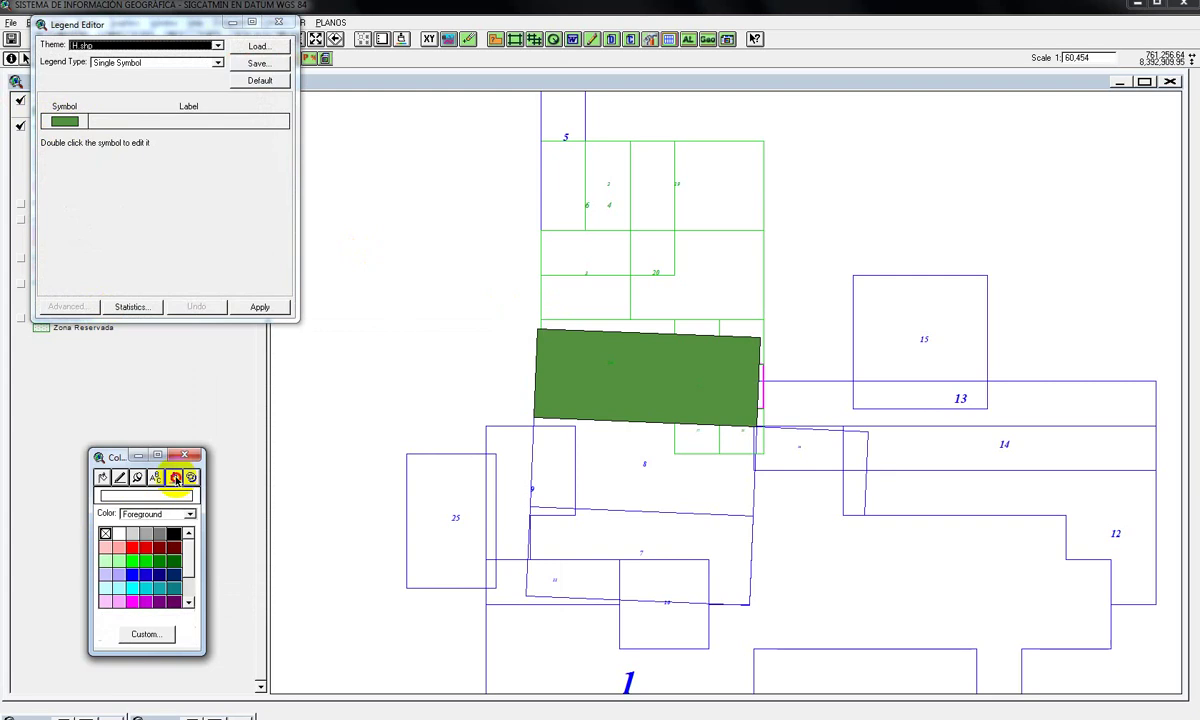
pyautogui.click(102, 477)
pyautogui.click(113, 521)
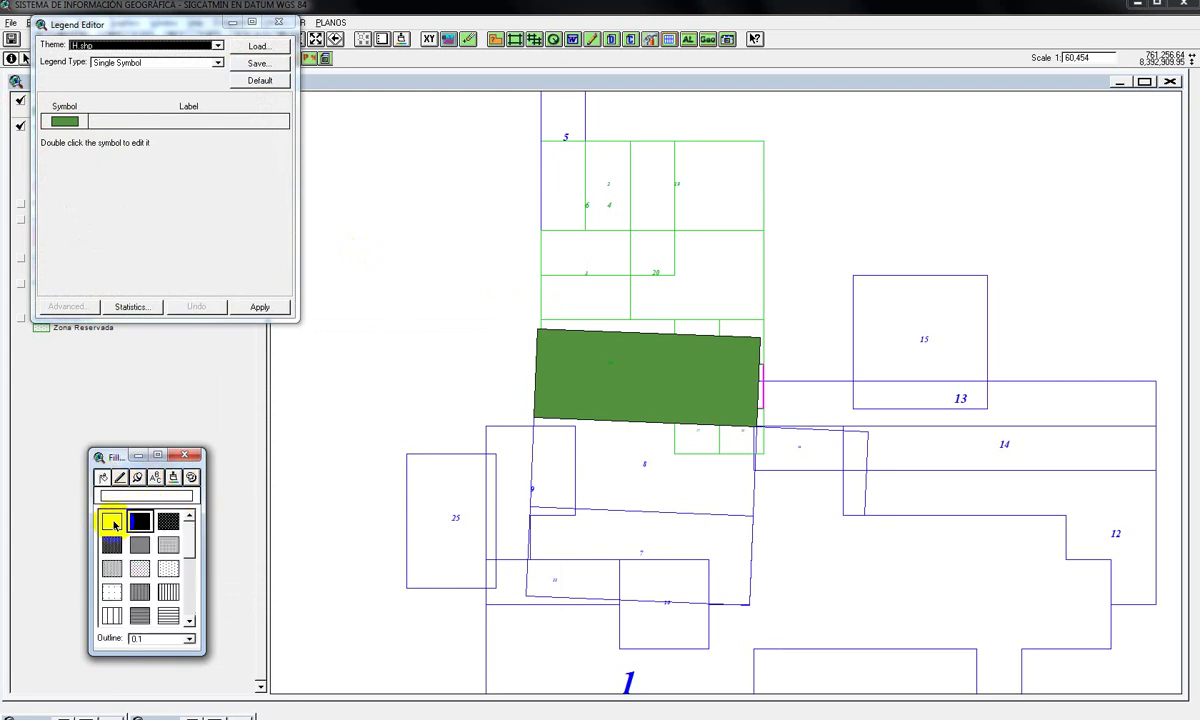
pyautogui.click(111, 521)
# - Set the H.shp symbol's outline colour to brown, apply it to the map and close the legend editor
pyautogui.click(175, 480)
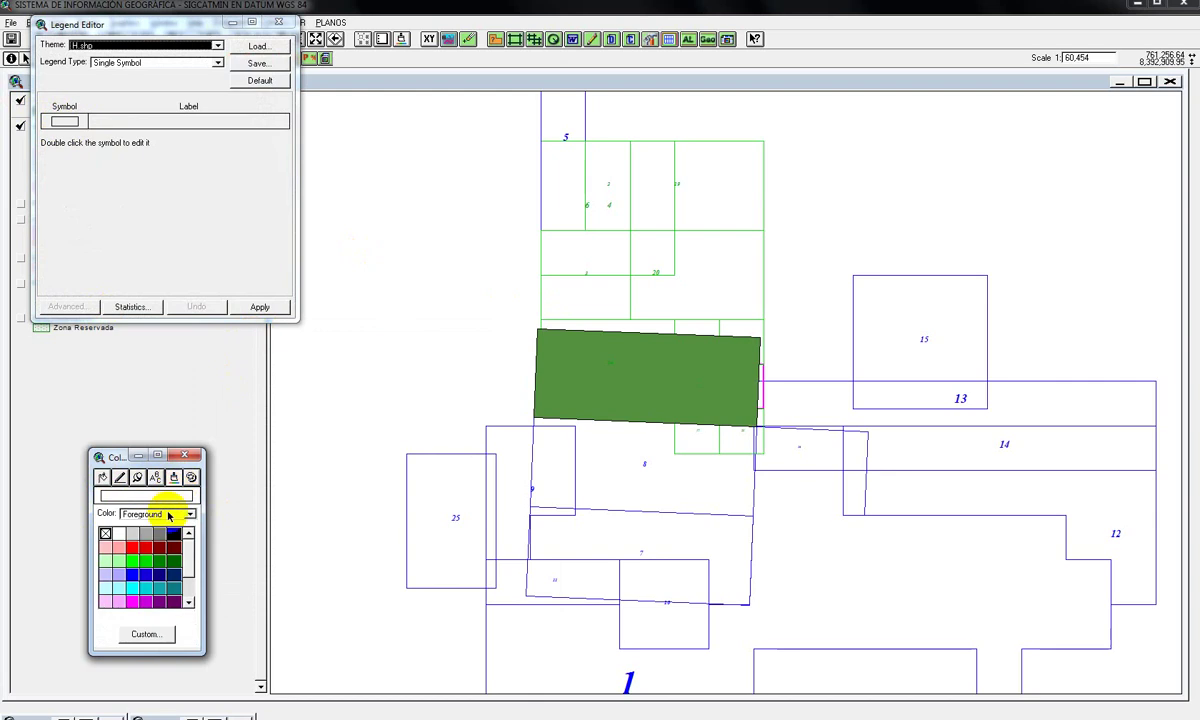
pyautogui.click(168, 513)
pyautogui.click(152, 556)
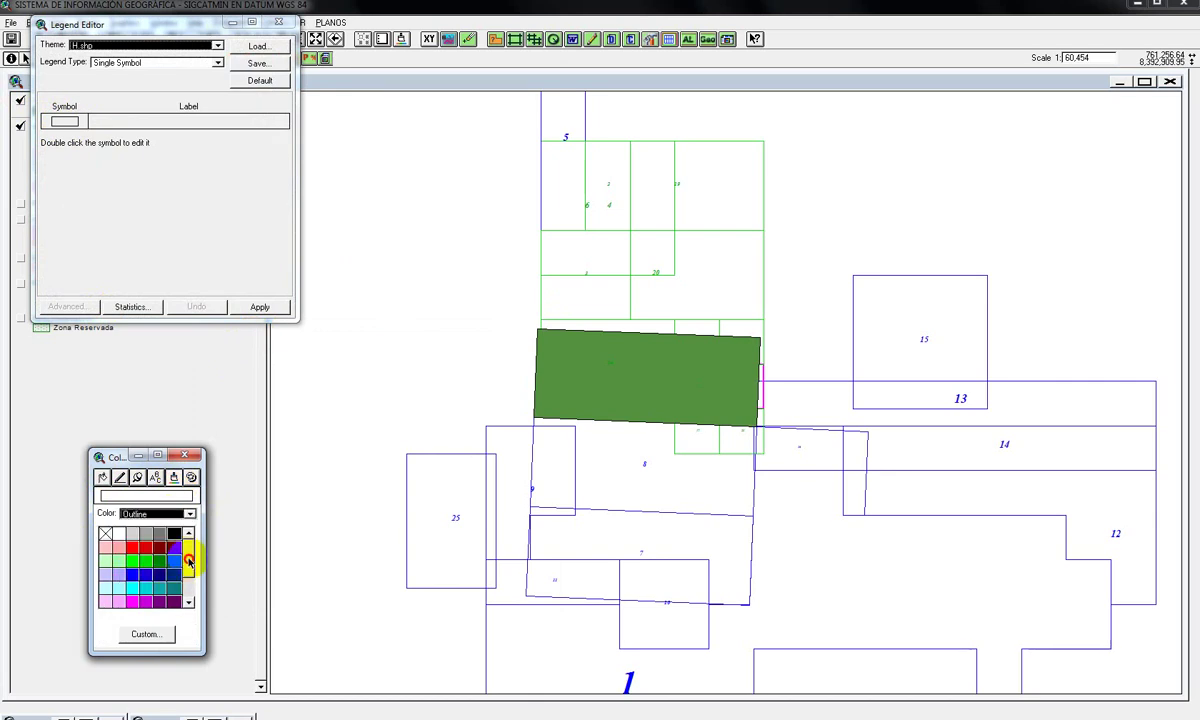
pyautogui.scroll(-3, 170, 590)
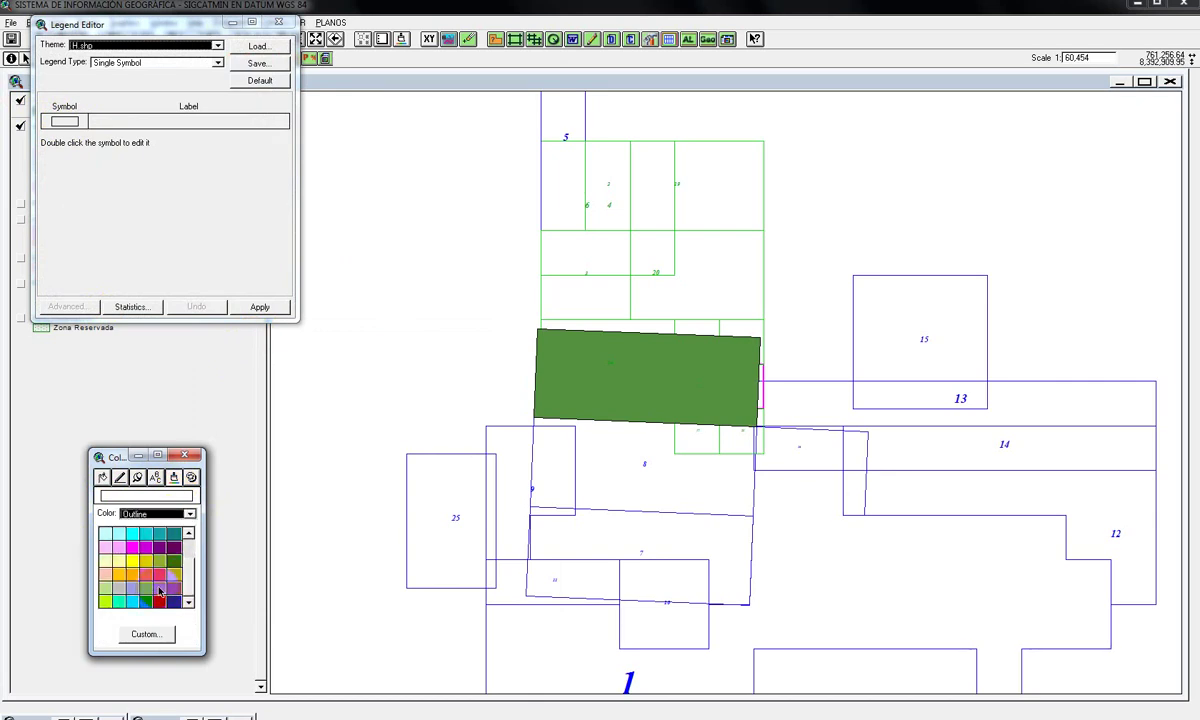
pyautogui.click(259, 306)
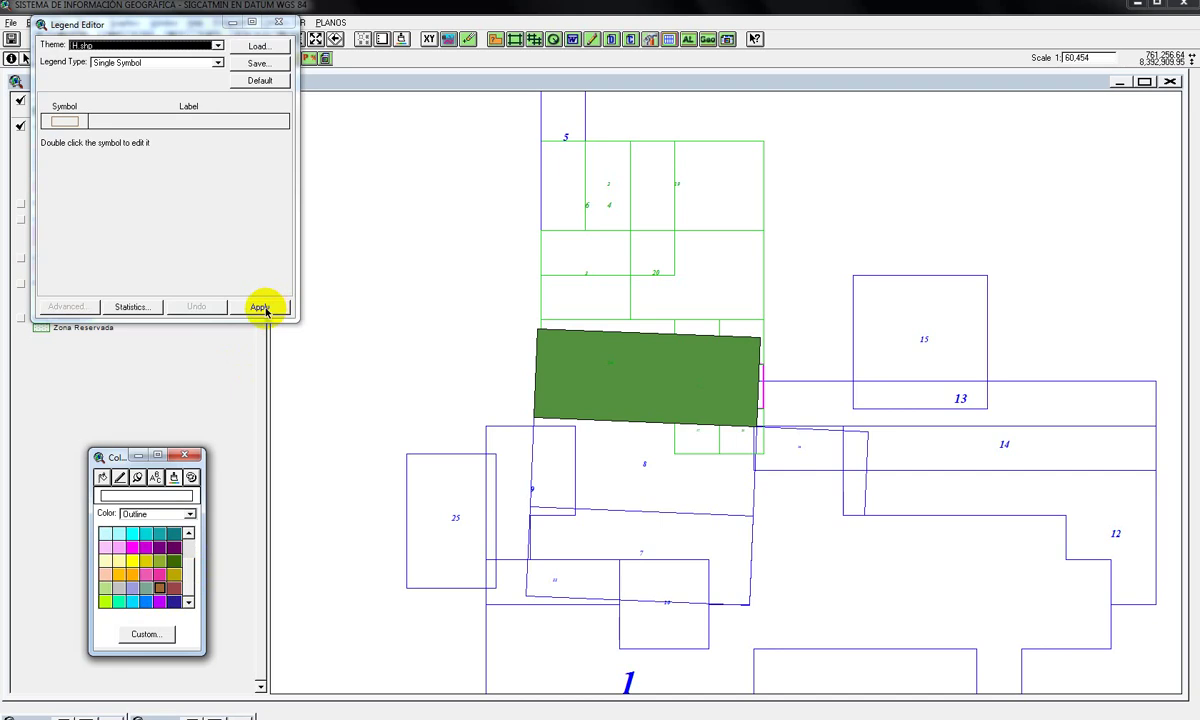
pyautogui.click(280, 23)
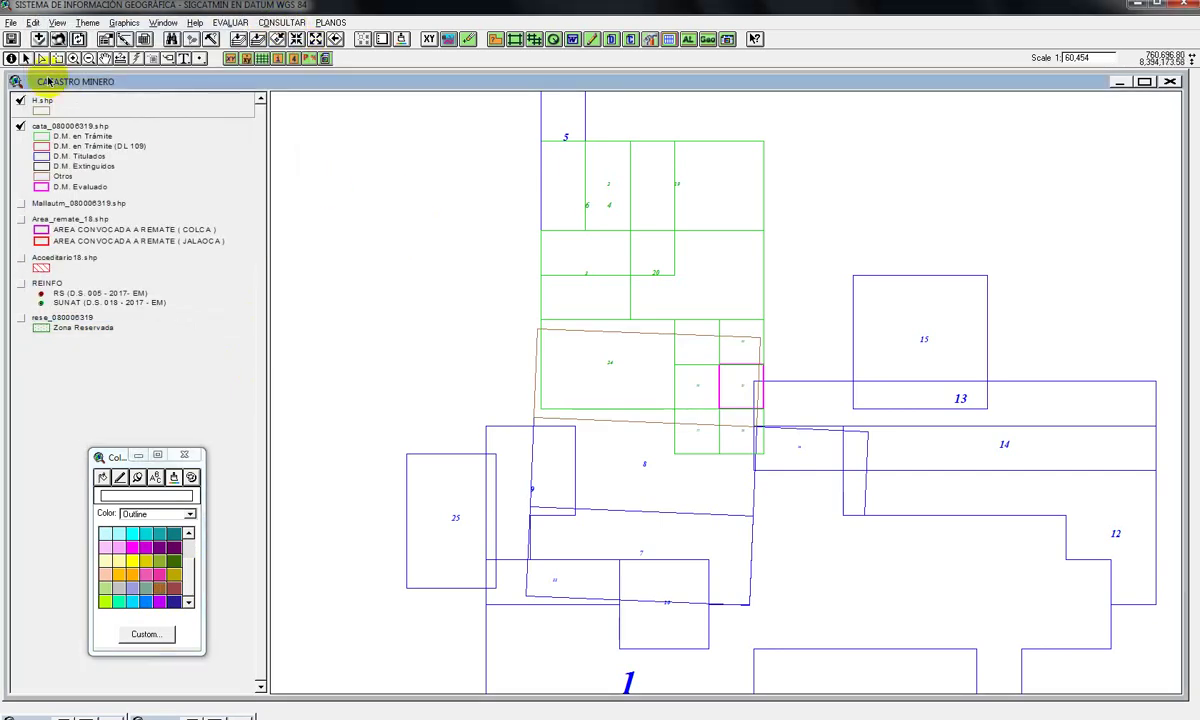
# - Add the text label H inside the brown-outlined H.shp polygon
pyautogui.click(184, 58)
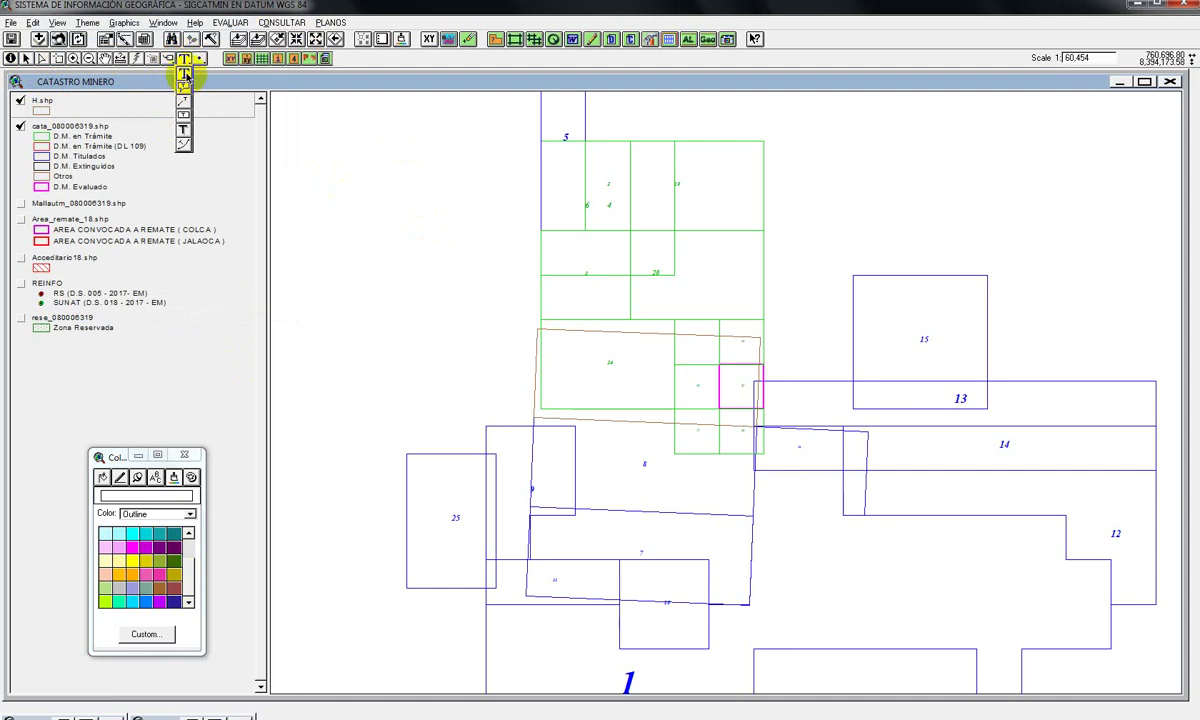
pyautogui.click(184, 73)
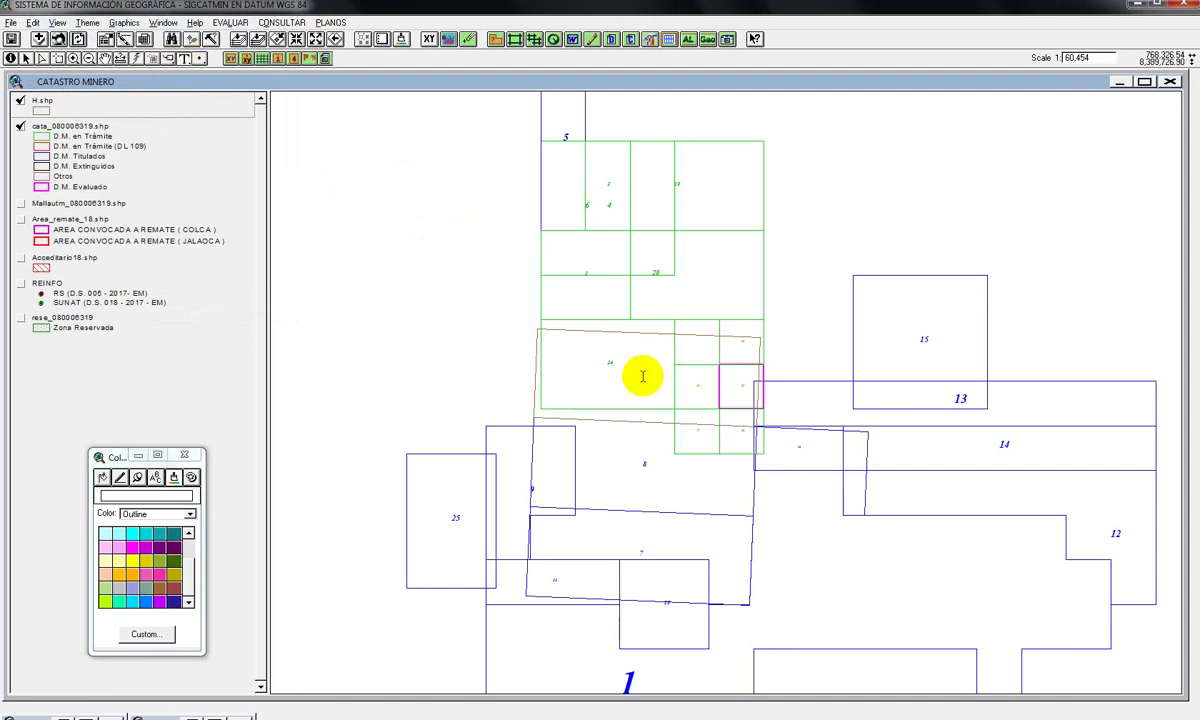
pyautogui.click(642, 372)
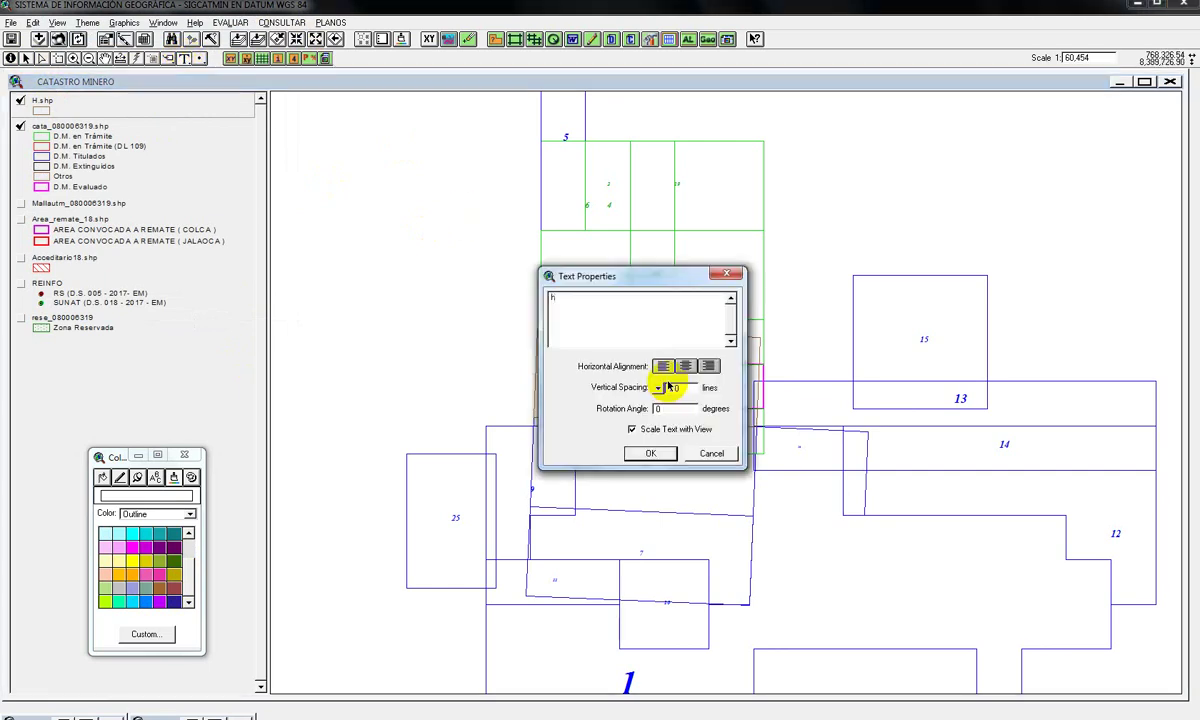
pyautogui.click(652, 452)
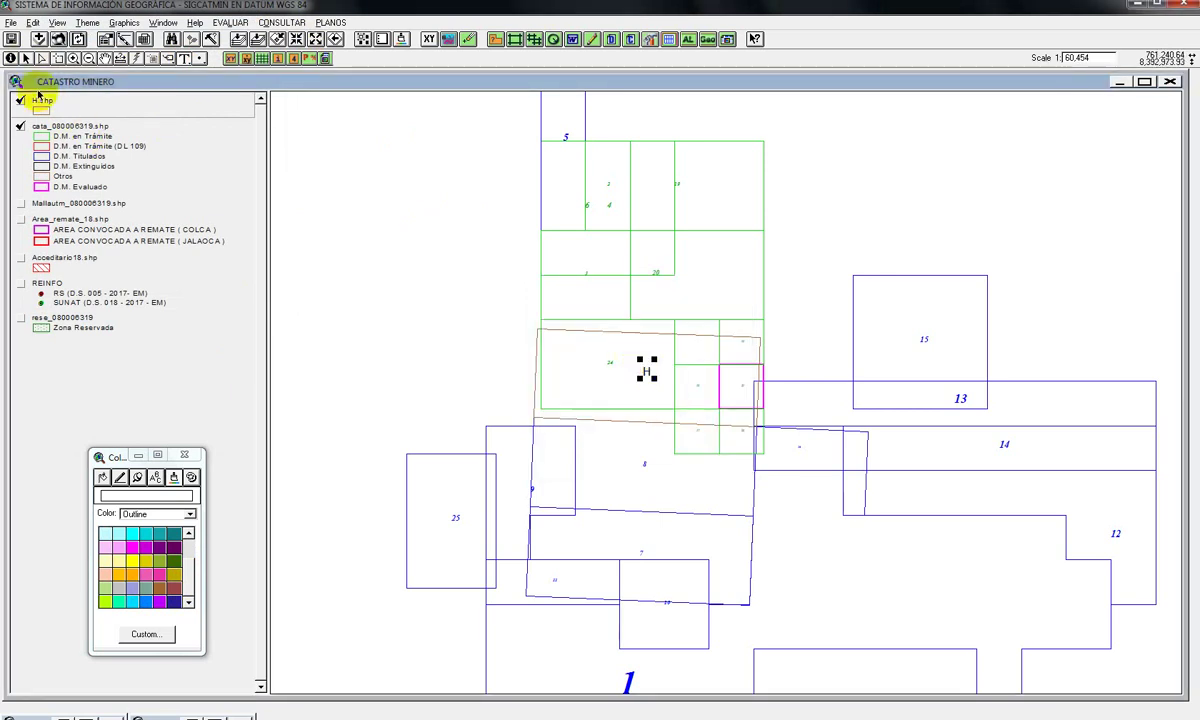
# - Move cata_080006319.shp above H.shp in the theme order and display the rese_080006319 reserved zone
pyautogui.click(25, 58)
pyautogui.click(86, 162)
pyautogui.moveTo(86, 162); pyautogui.dragTo(80, 100)
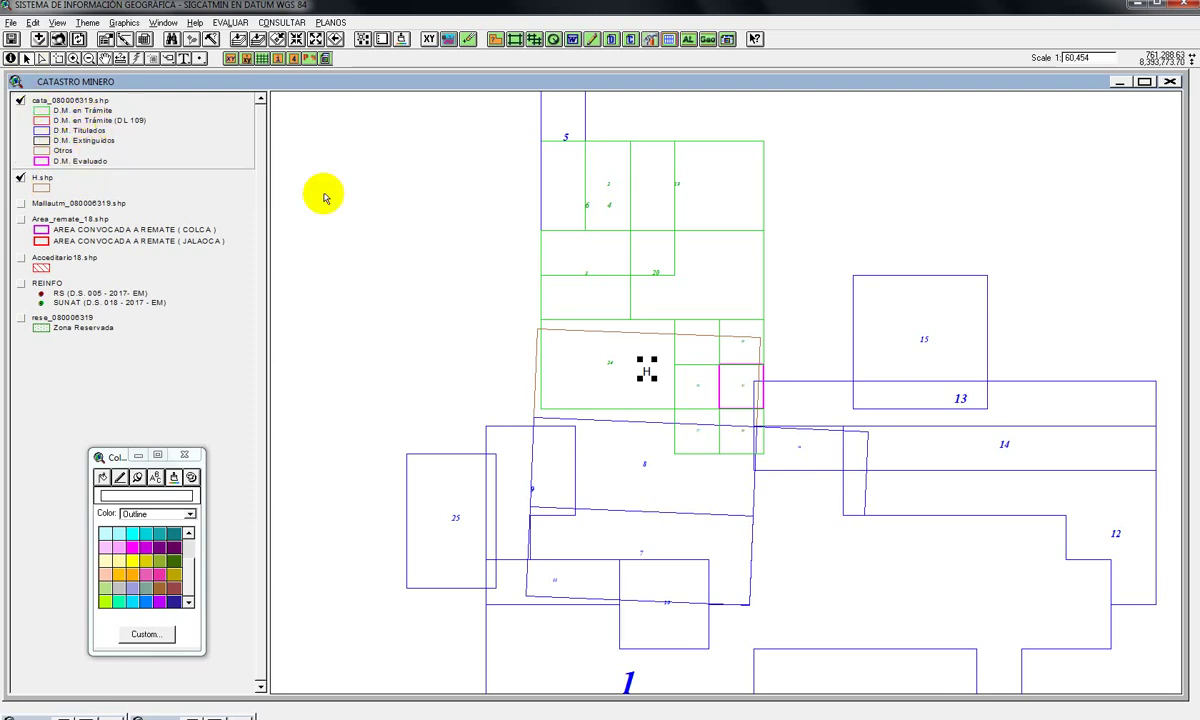
pyautogui.click(22, 318)
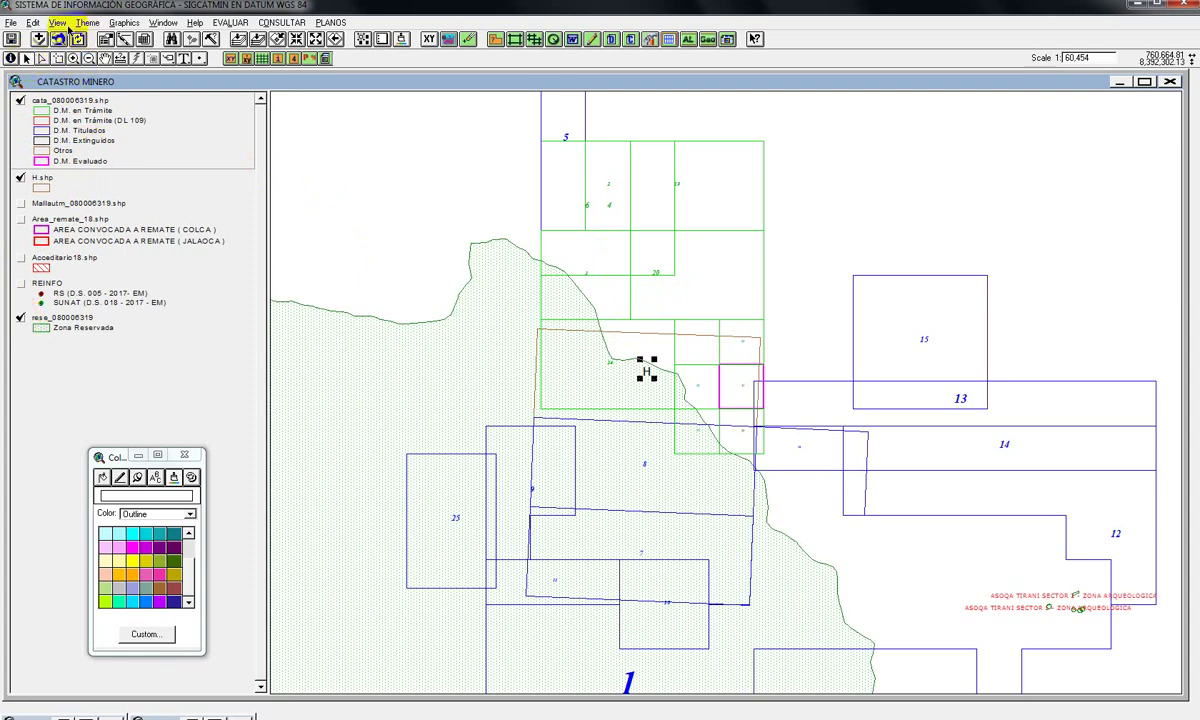
# - Select all graphics on the map and set their text size to 10
pyautogui.click(33, 22)
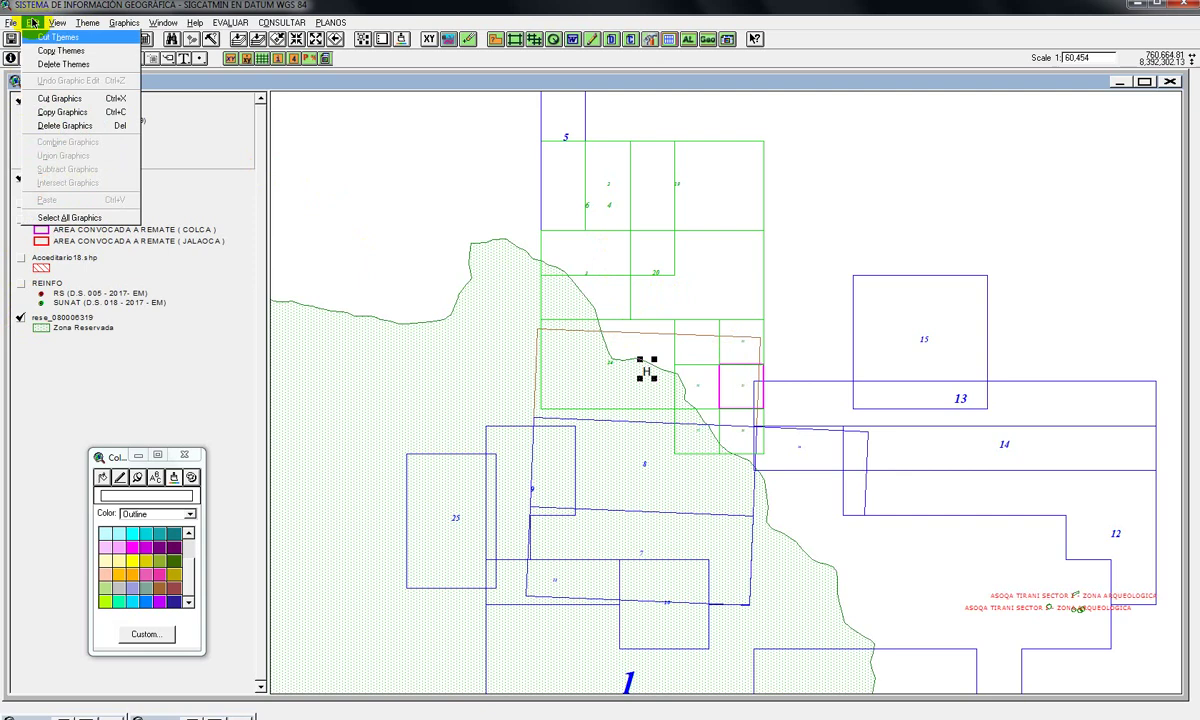
pyautogui.click(50, 207)
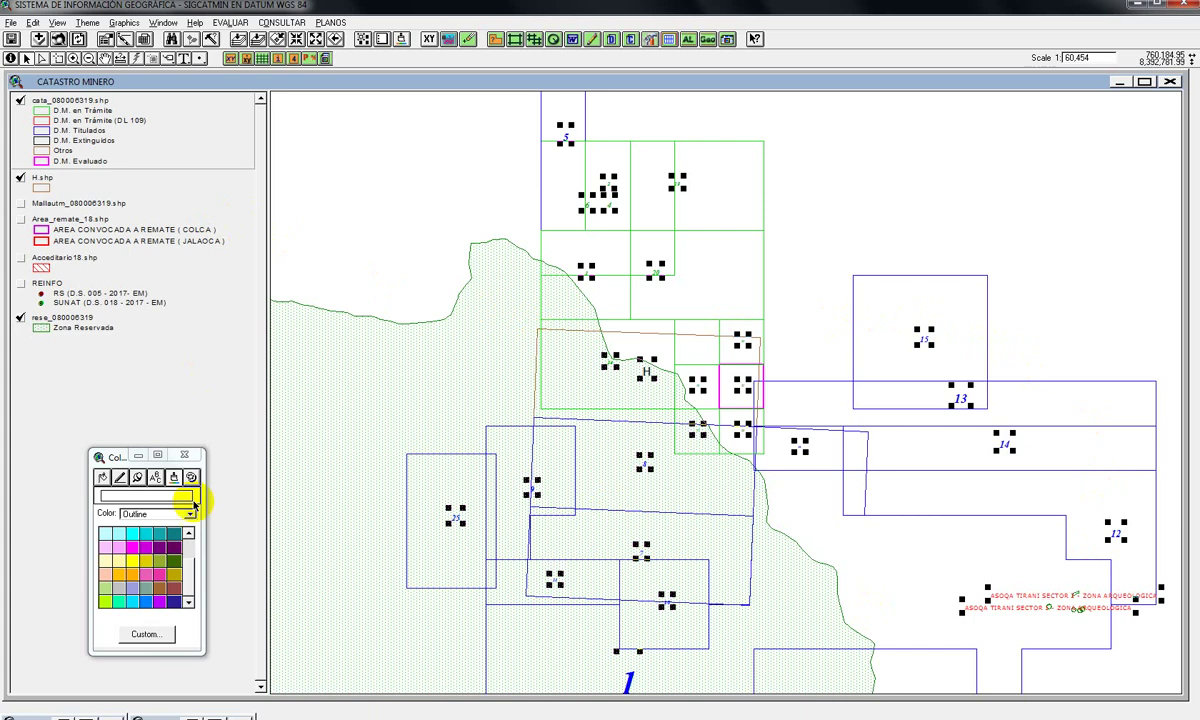
pyautogui.click(161, 513)
pyautogui.click(153, 574)
pyautogui.click(156, 477)
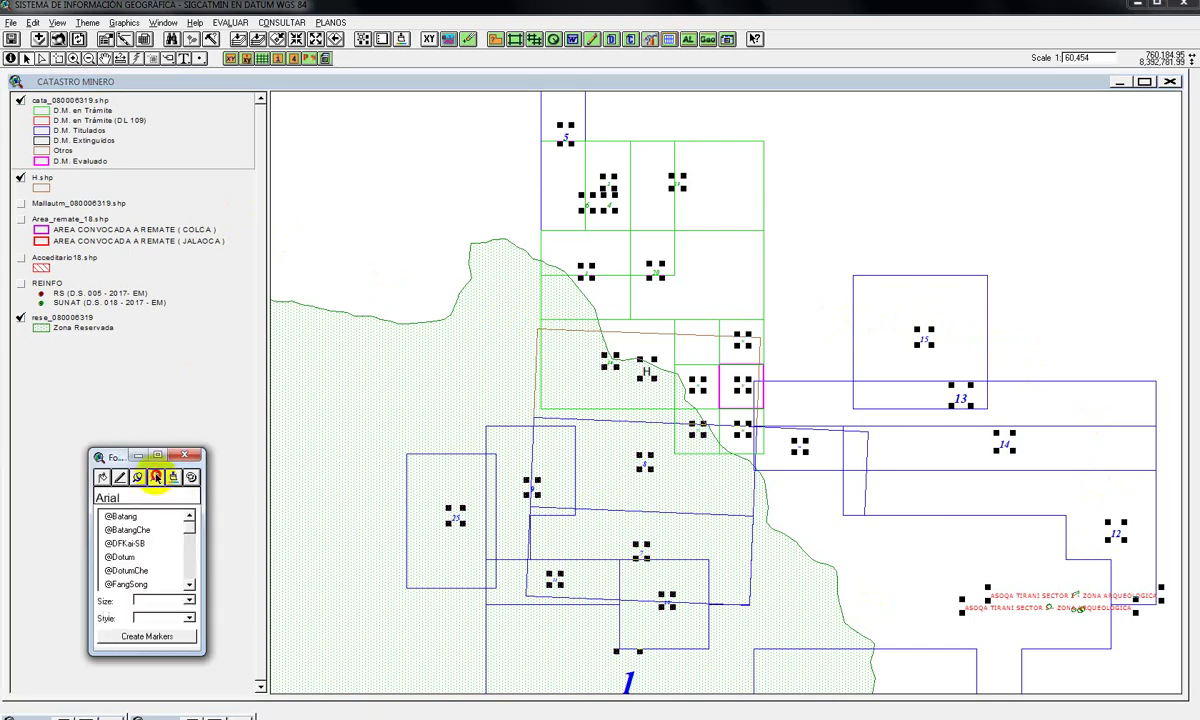
pyautogui.click(160, 600)
pyautogui.write('10')
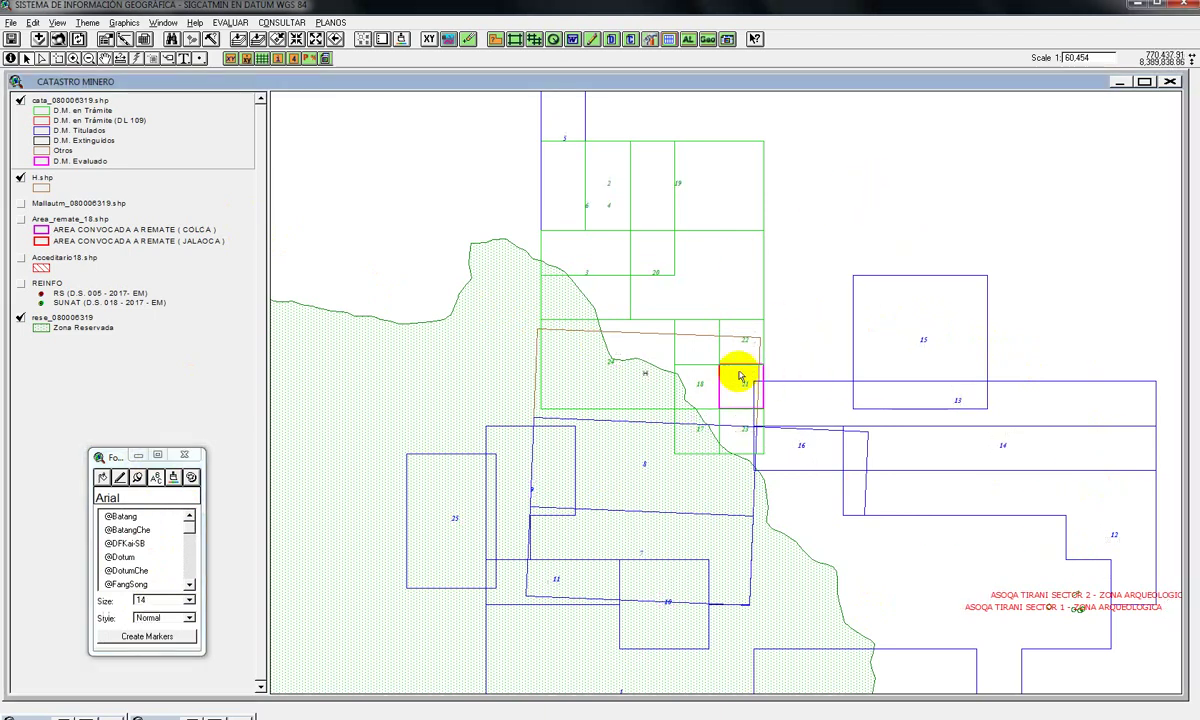
# - Centre label 21 within the evaluated mining right's square and change its text colour to magenta
pyautogui.moveTo(737, 373); pyautogui.dragTo(751, 389)
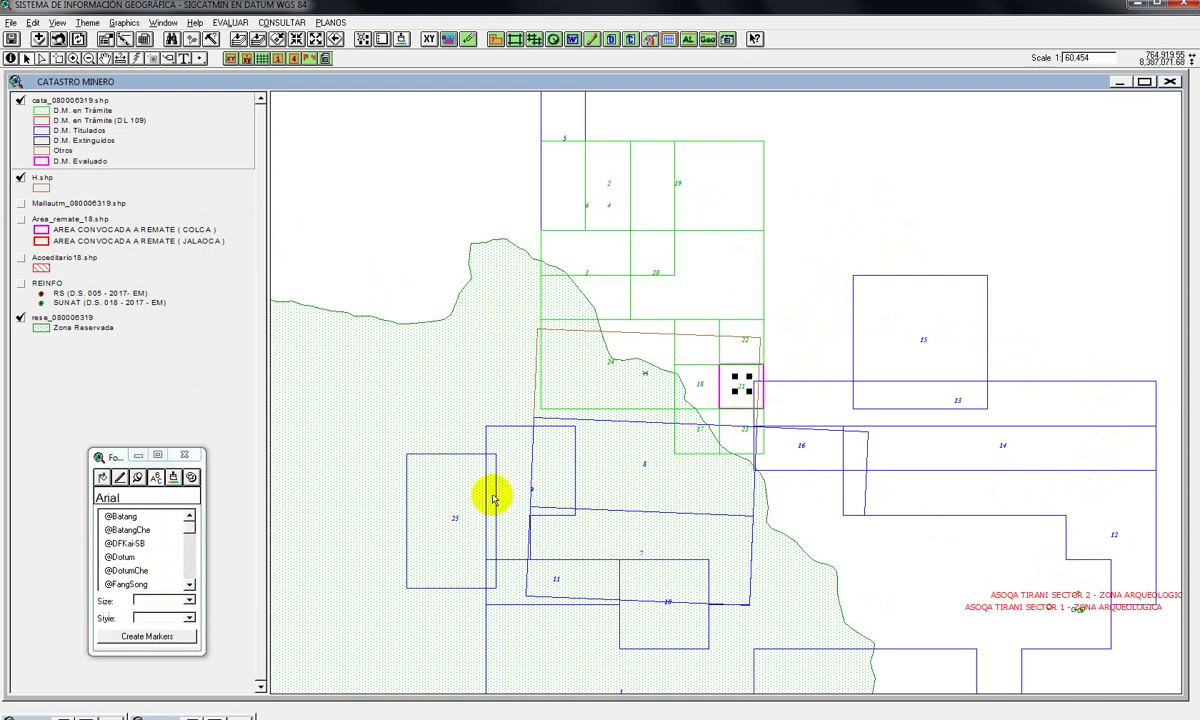
pyautogui.click(172, 477)
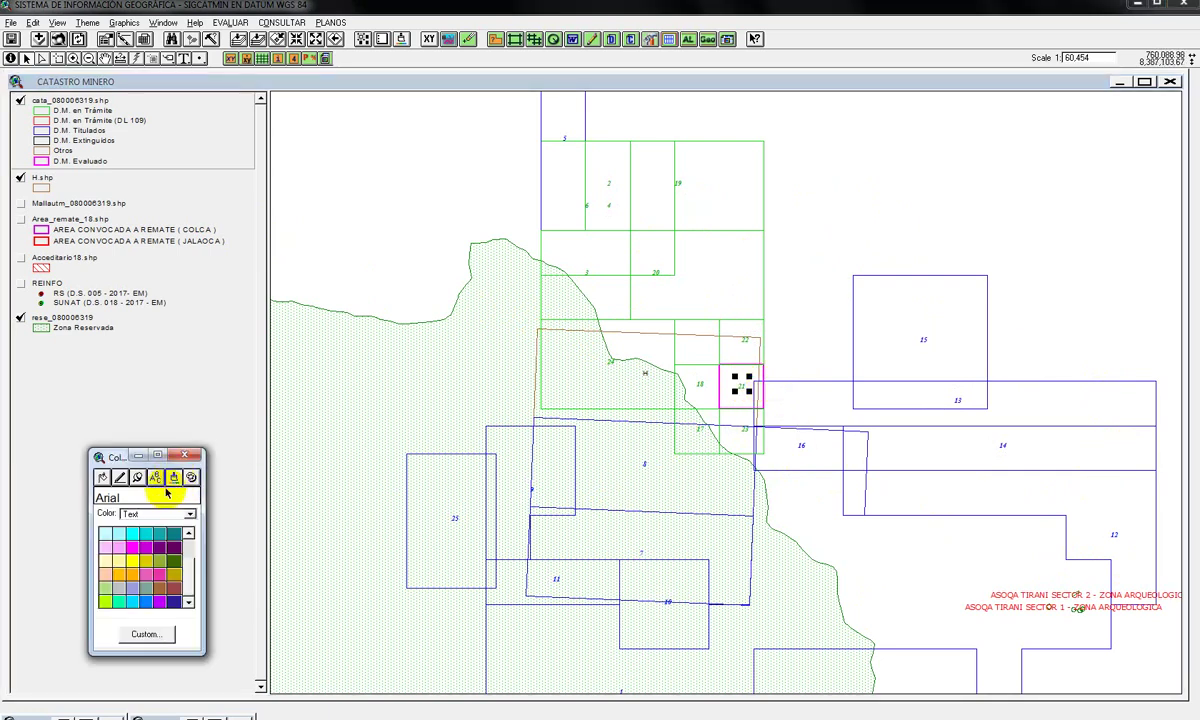
pyautogui.click(147, 549)
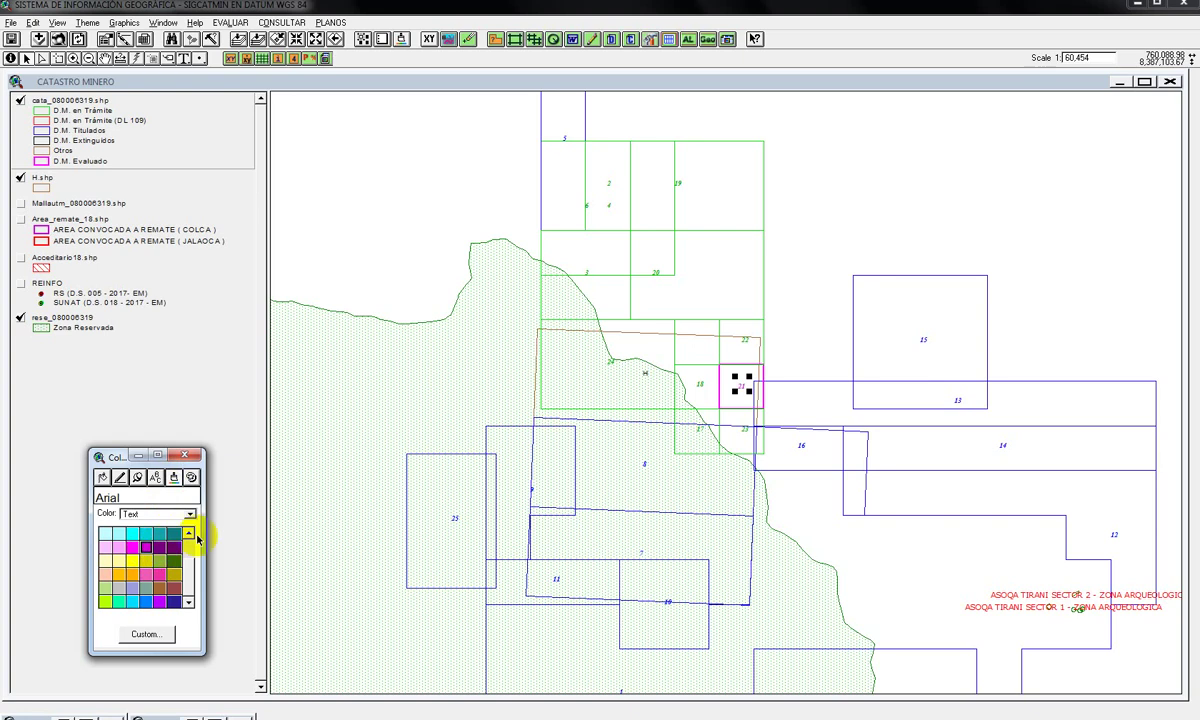
pyautogui.click(828, 183)
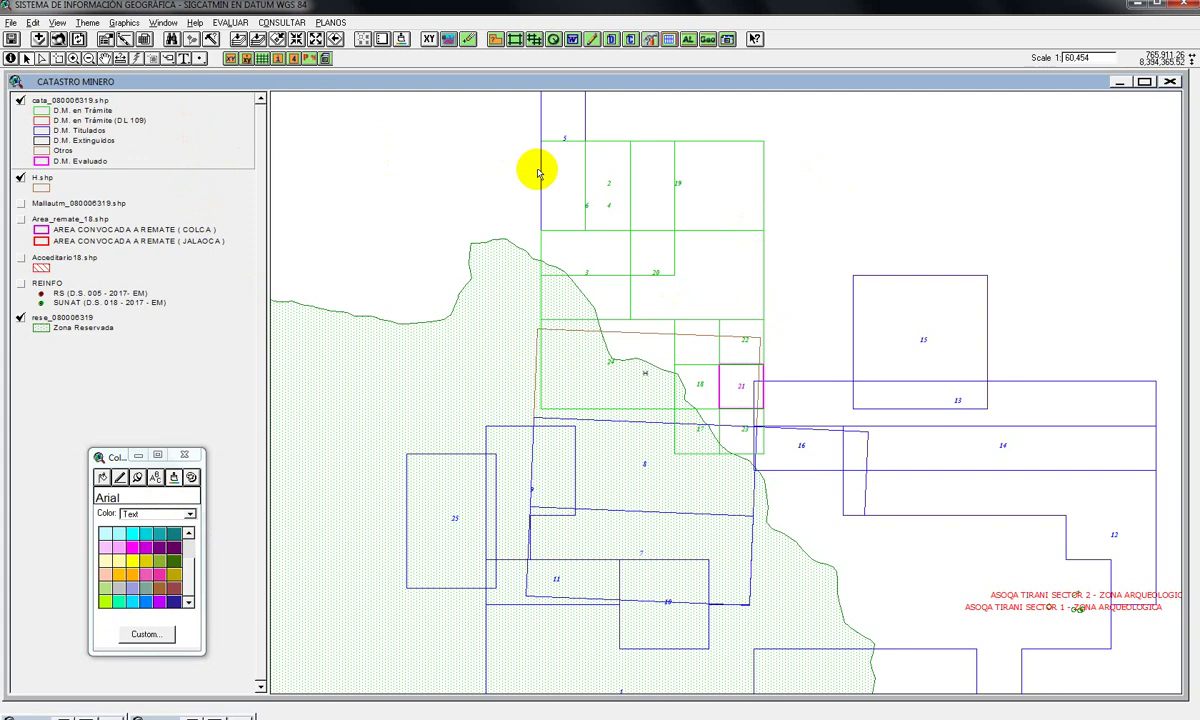
# - Select the H label in the brown-outlined polygon and change its font style
pyautogui.click(648, 376)
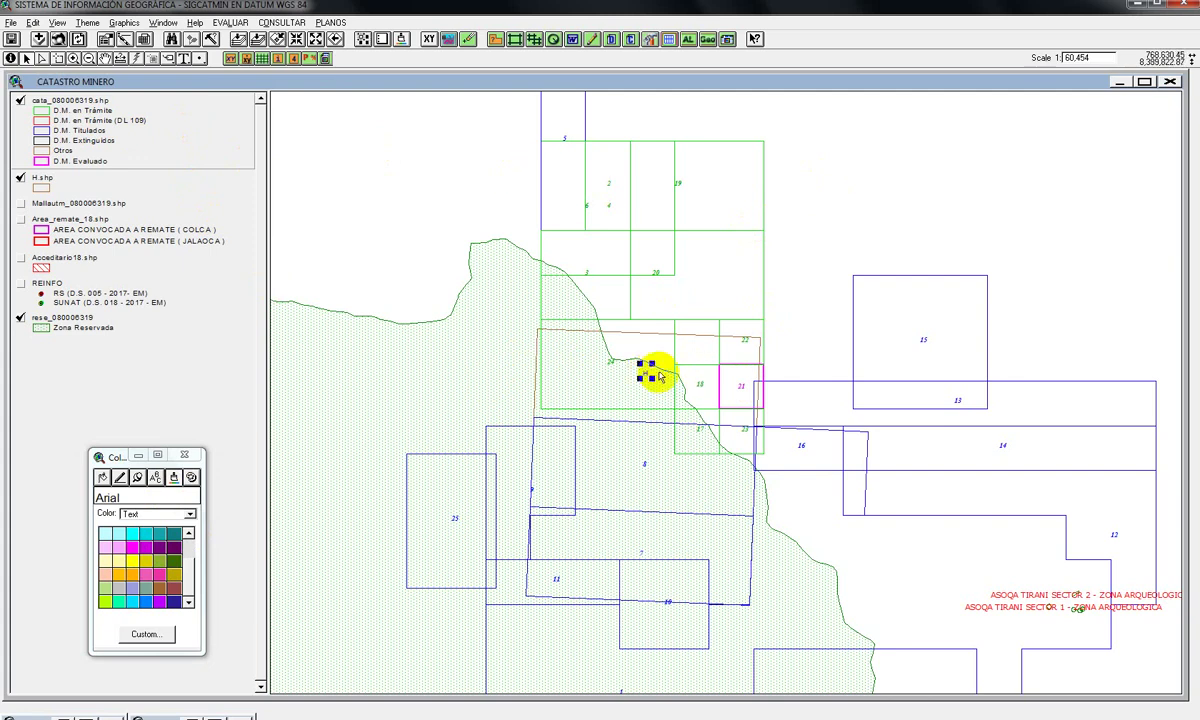
pyautogui.click(156, 477)
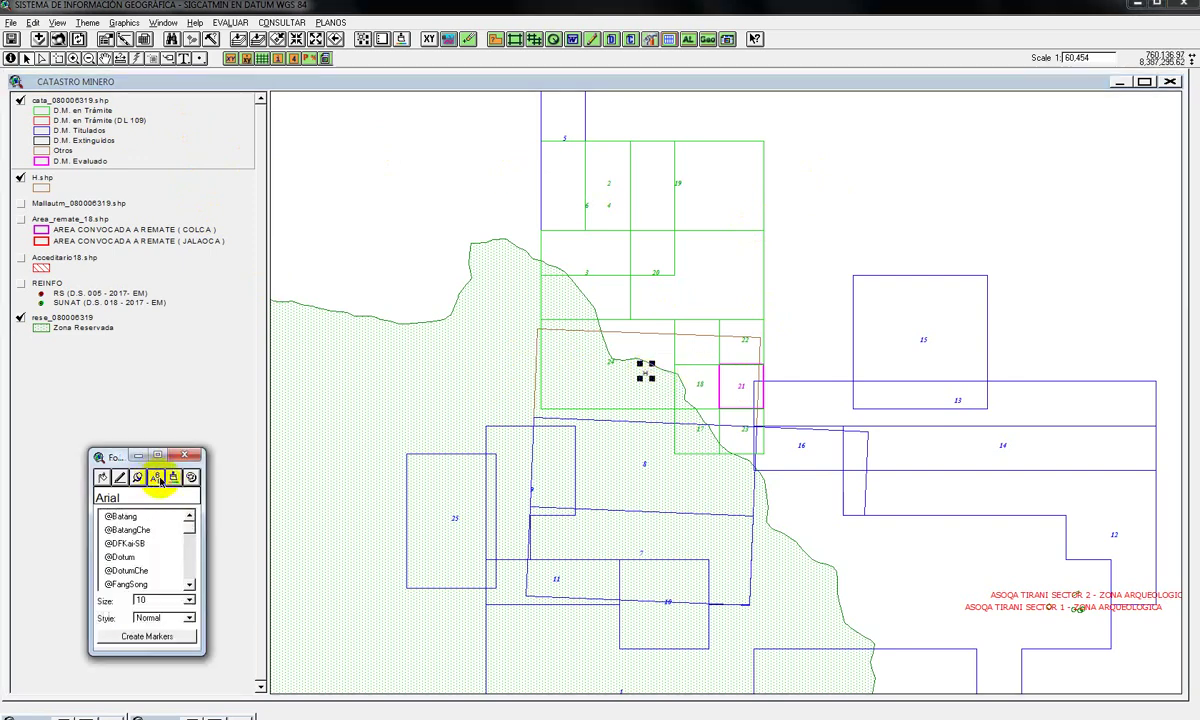
pyautogui.click(187, 618)
pyautogui.click(190, 668)
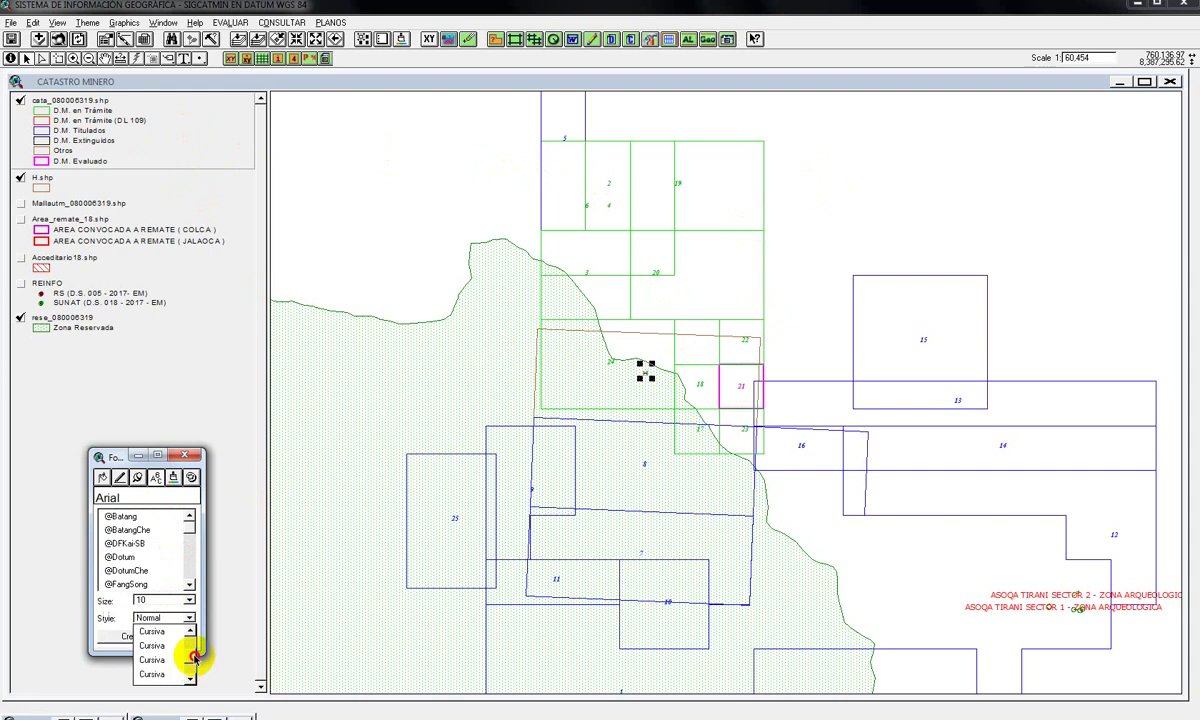
pyautogui.click(175, 645)
pyautogui.click(850, 207)
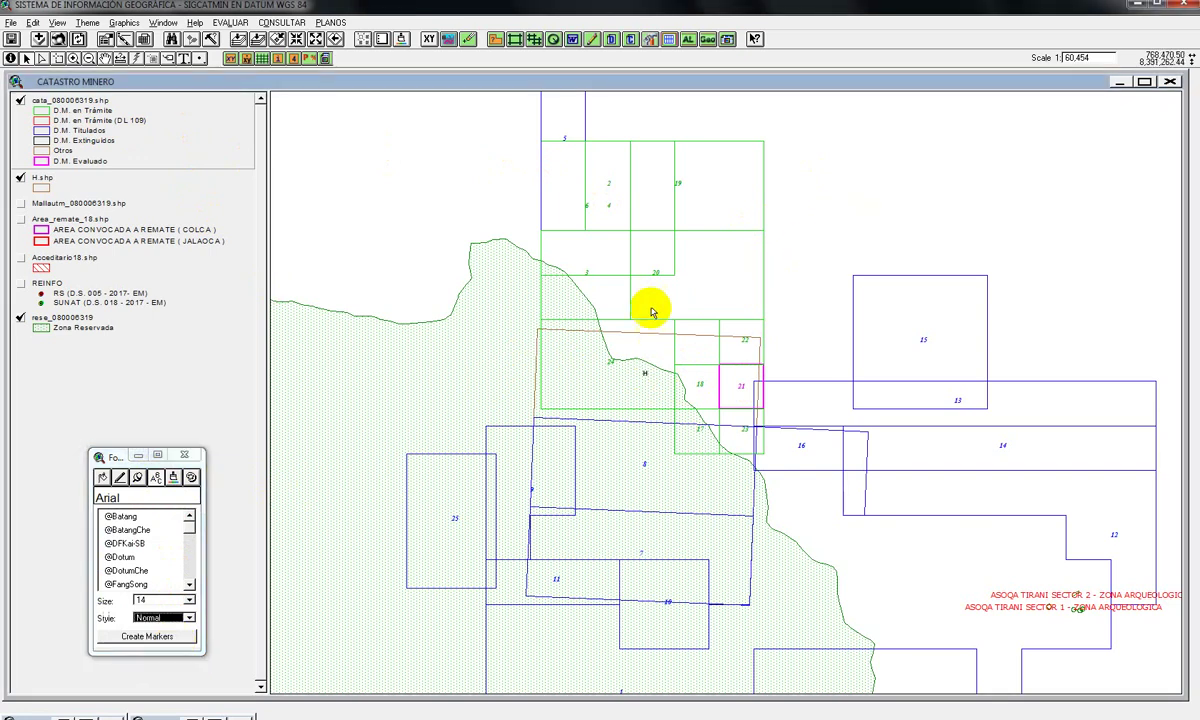
# - Create an A-4 horizontal pre-cadastral plan of the current map at a scale of 1:75000
pyautogui.click(337, 22)
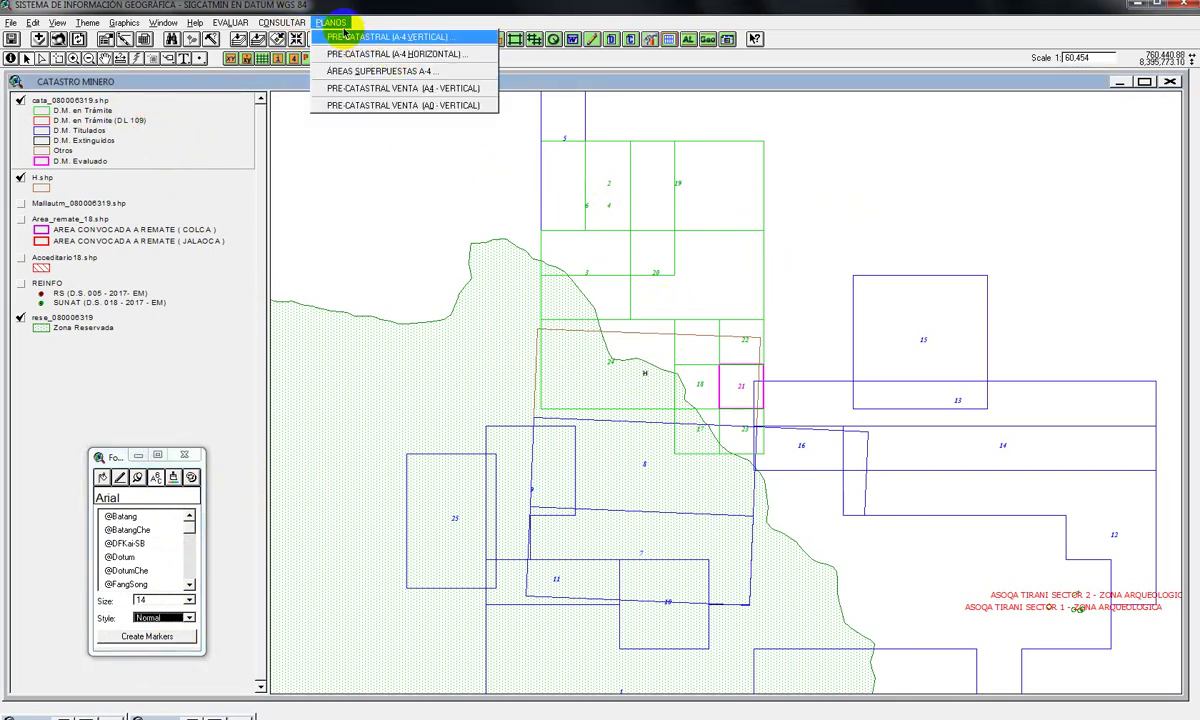
pyautogui.click(431, 56)
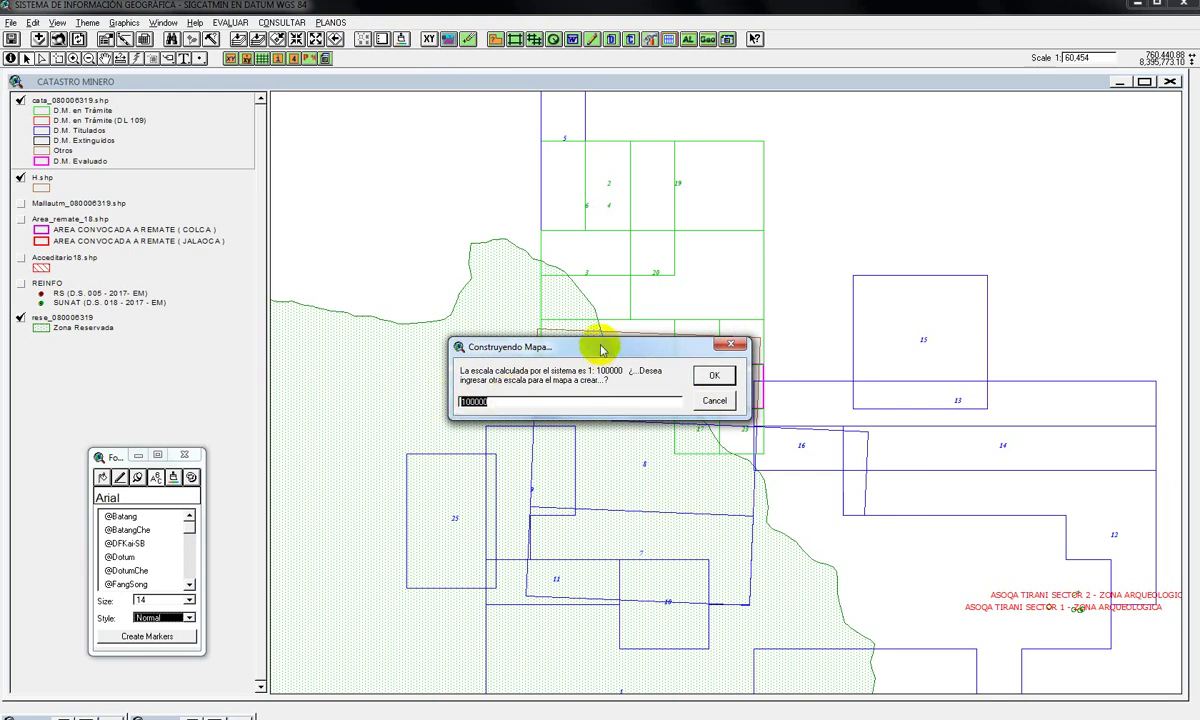
pyautogui.moveTo(566, 344); pyautogui.dragTo(502, 351)
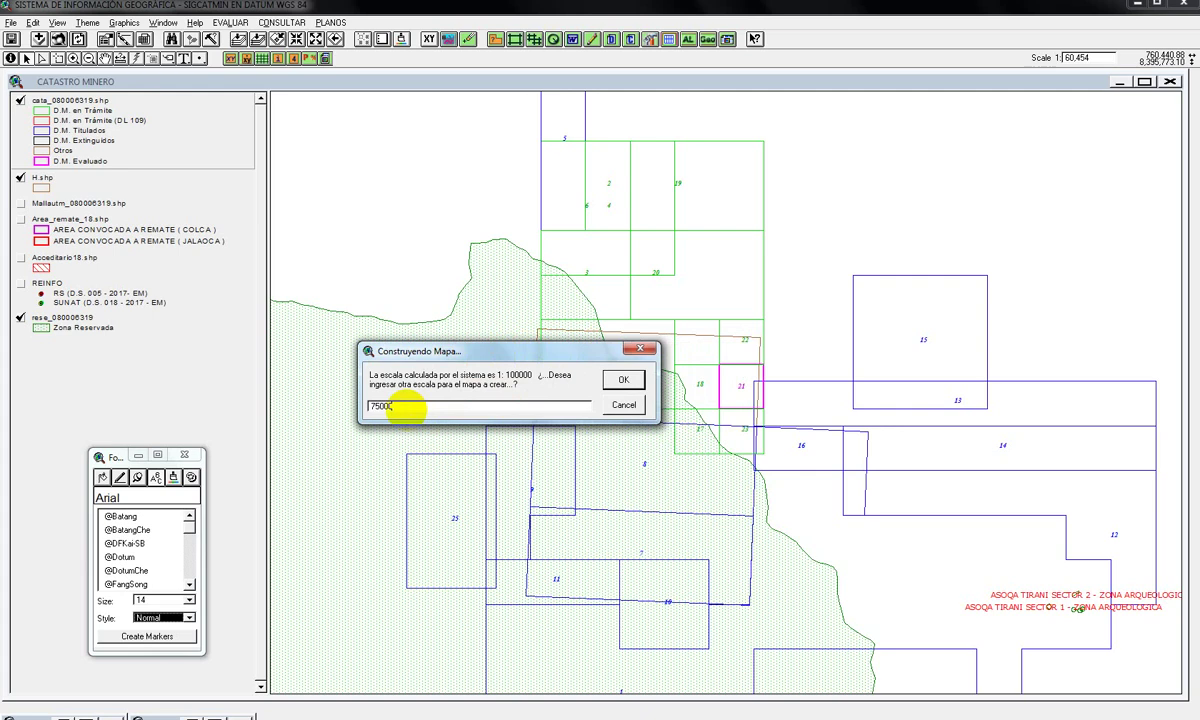
pyautogui.click(625, 380)
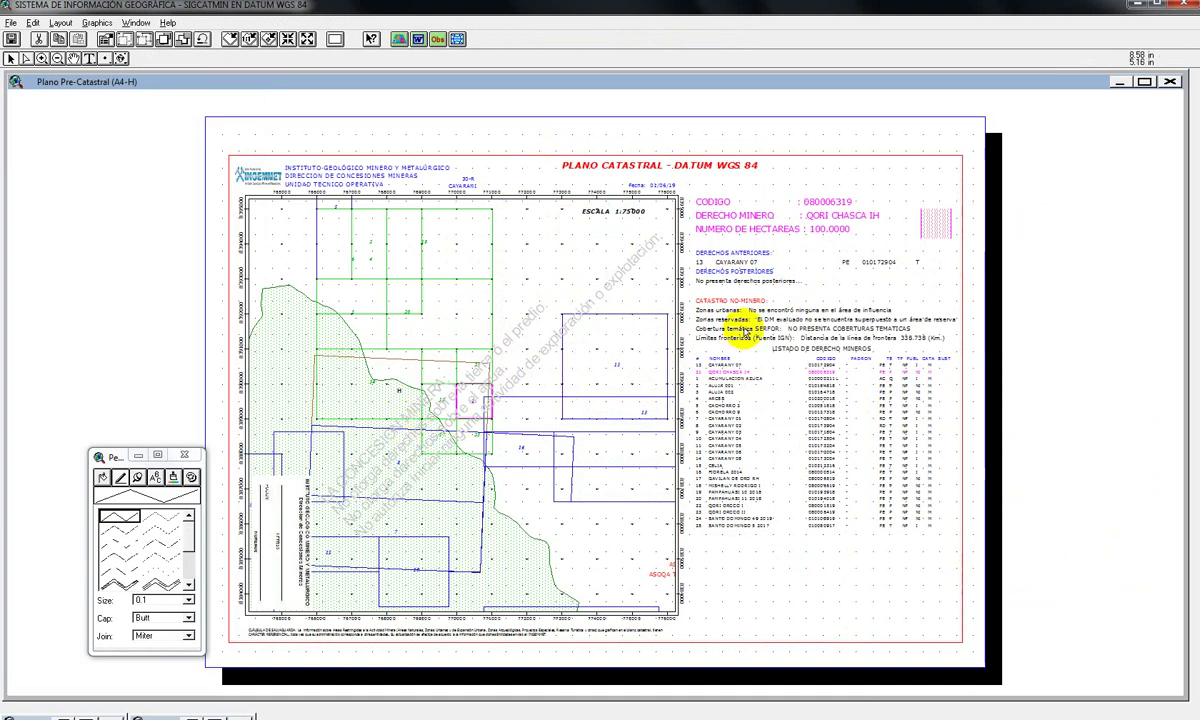
# - Move the CATASTRO NO MINERO block and the mining rights listing slightly down to open space beneath DERECHOS POSTERIORES
pyautogui.click(809, 265)
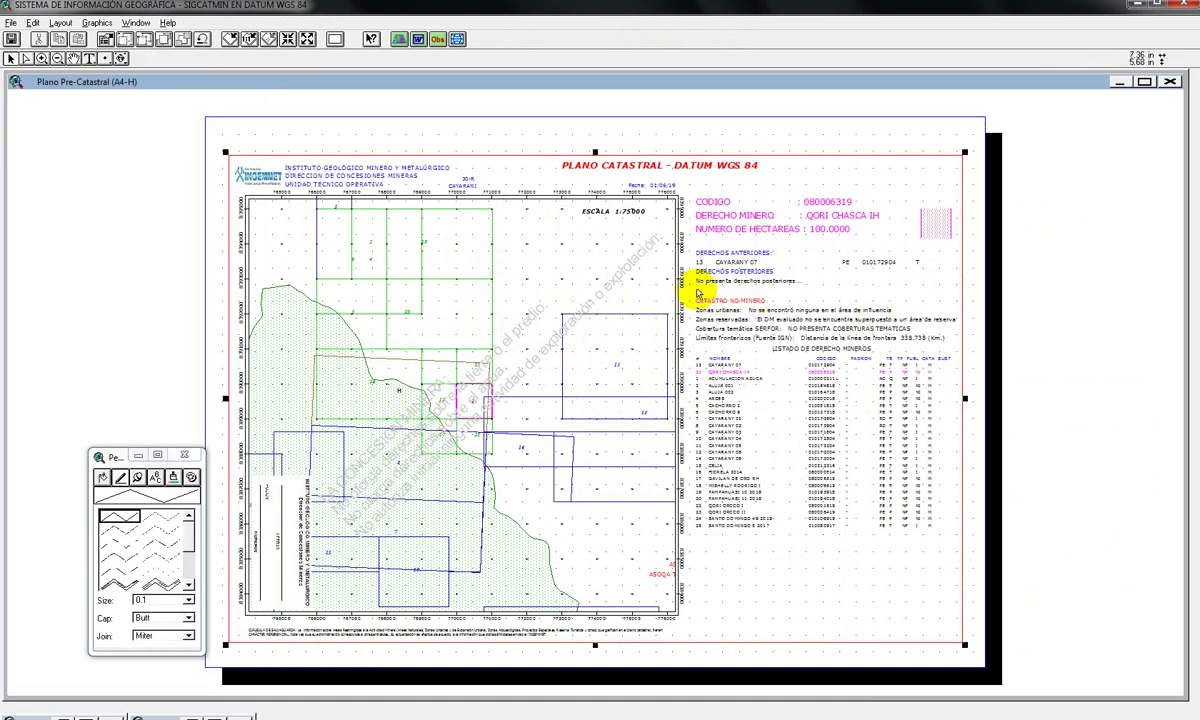
pyautogui.moveTo(980, 592); pyautogui.dragTo(748, 314)
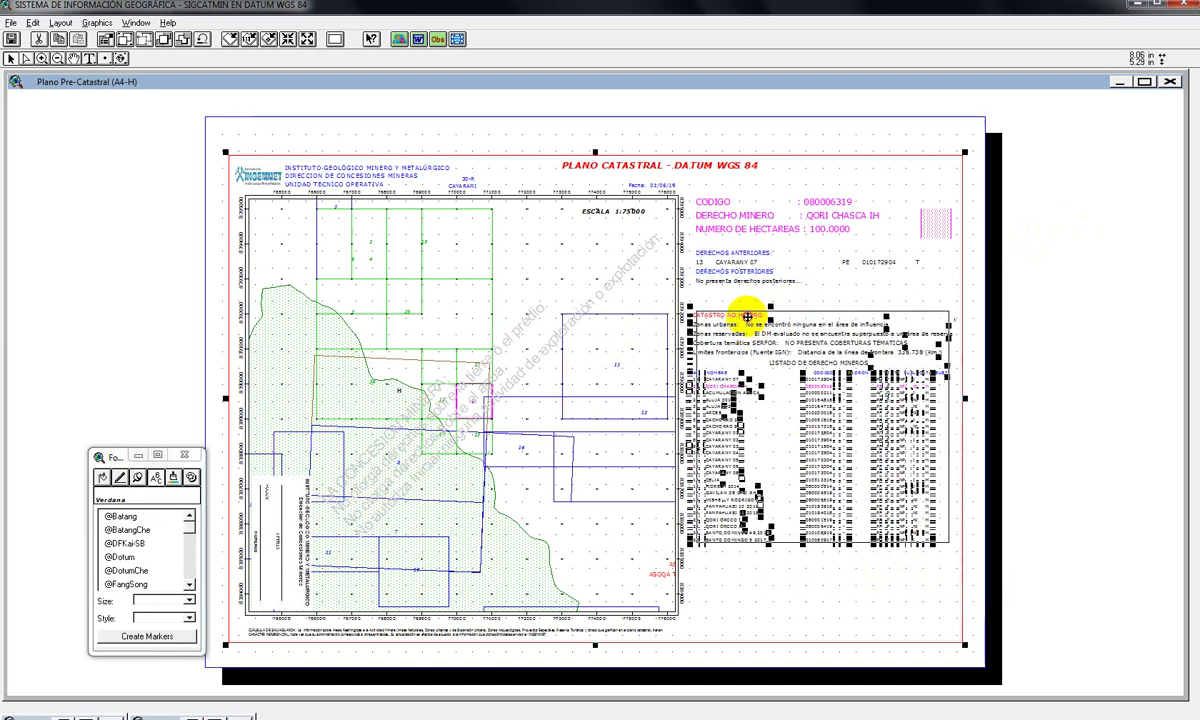
pyautogui.click(1029, 279)
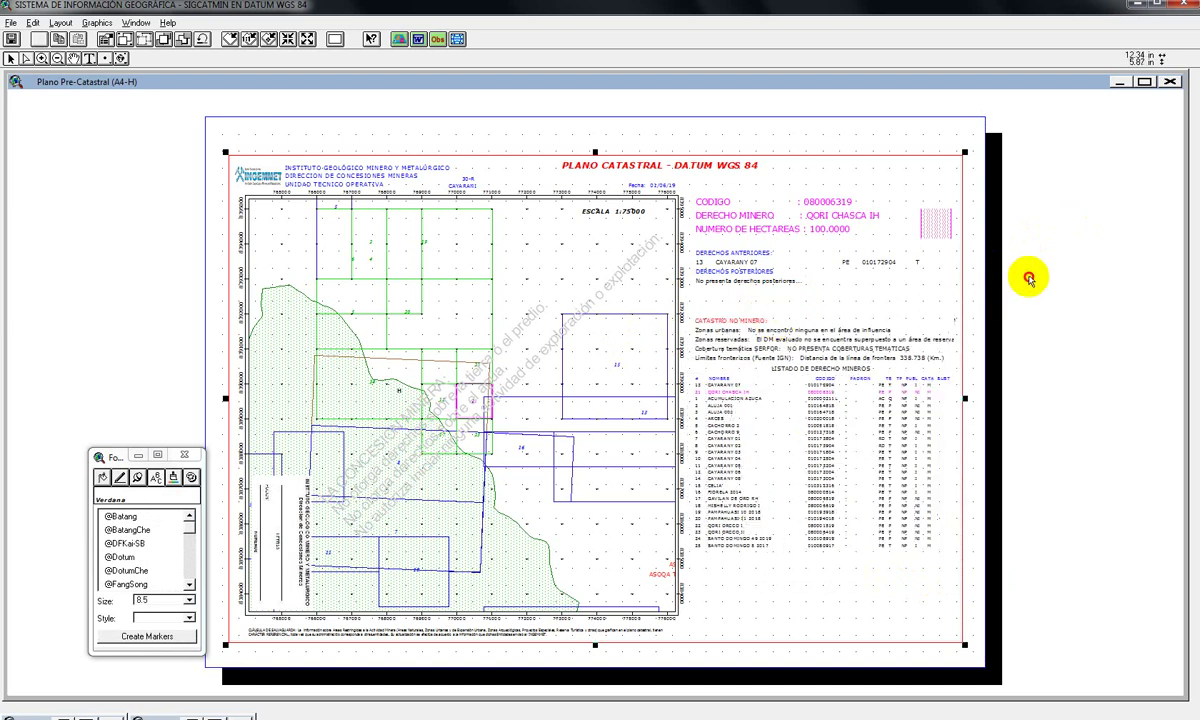
# - Copy the DERECHOS ANTERIORES heading with its CAYARANY 07 row and place the copy below the DERECHOS POSTERIORES text
pyautogui.click(702, 255)
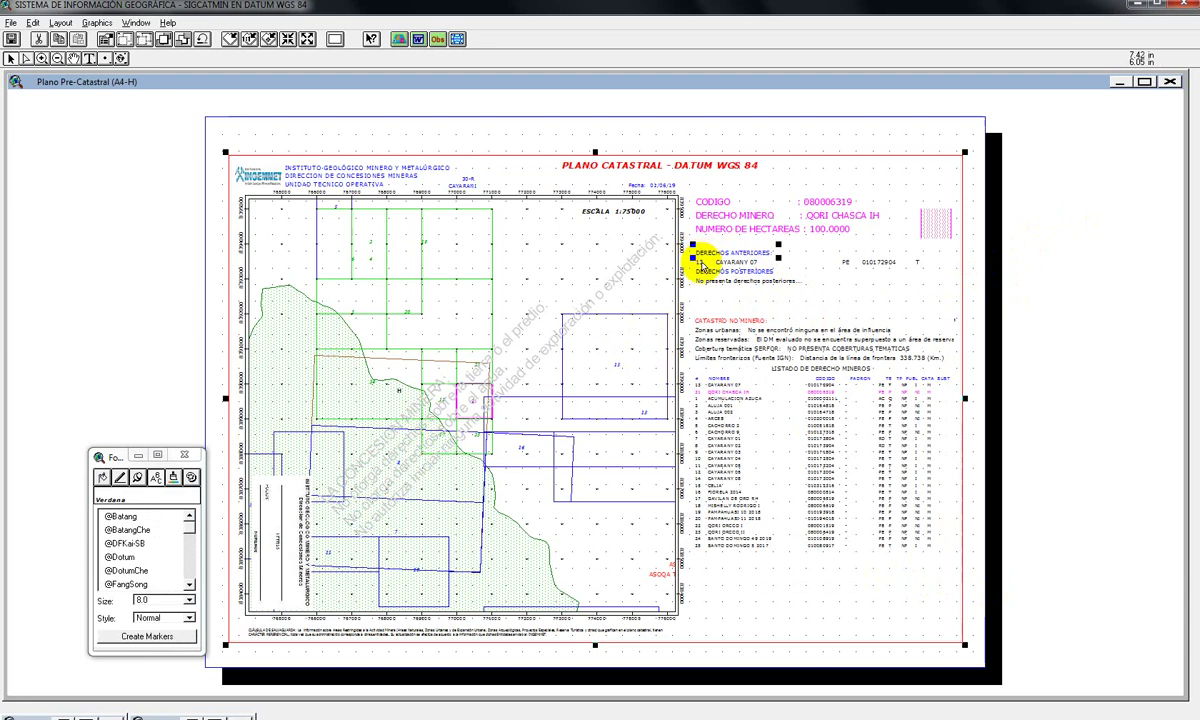
pyautogui.click(704, 261)
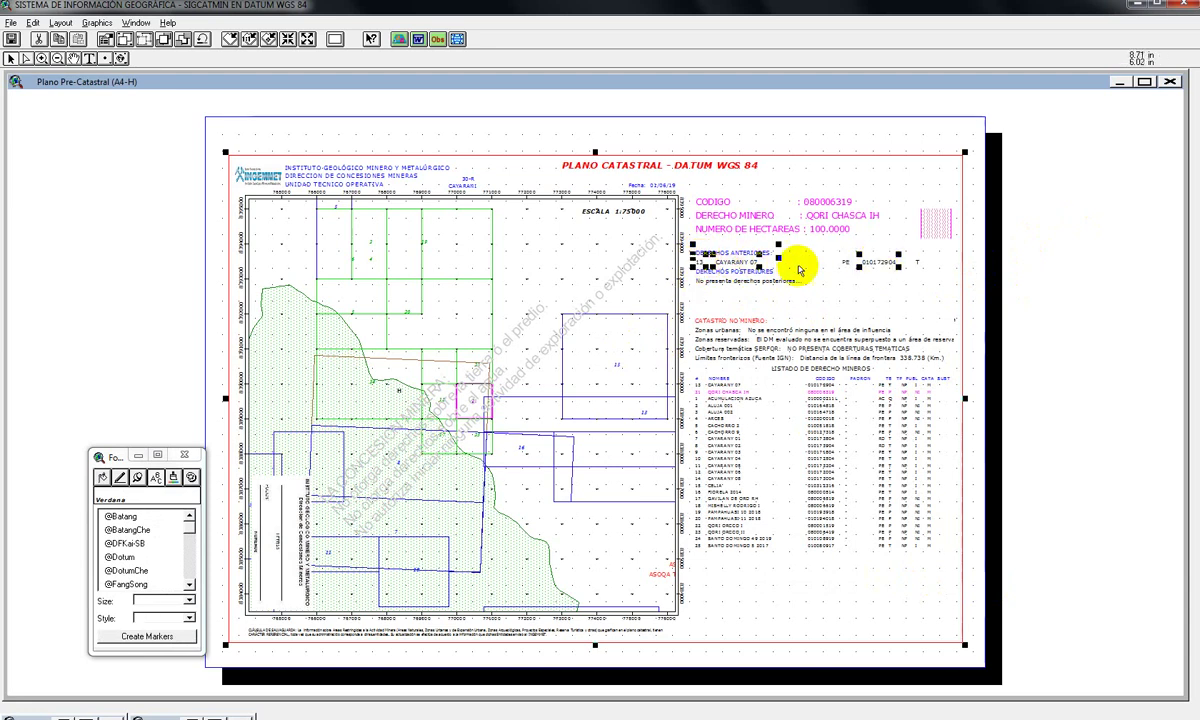
pyautogui.click(32, 23)
pyautogui.click(45, 67)
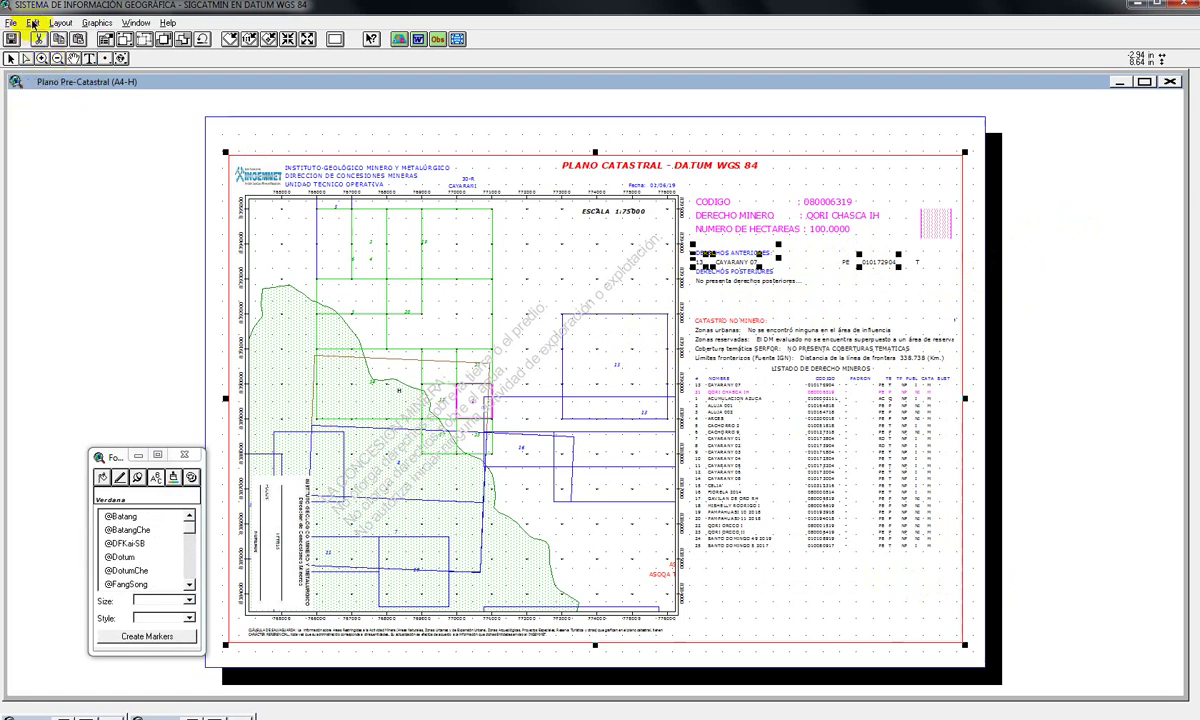
pyautogui.click(32, 23)
pyautogui.click(50, 82)
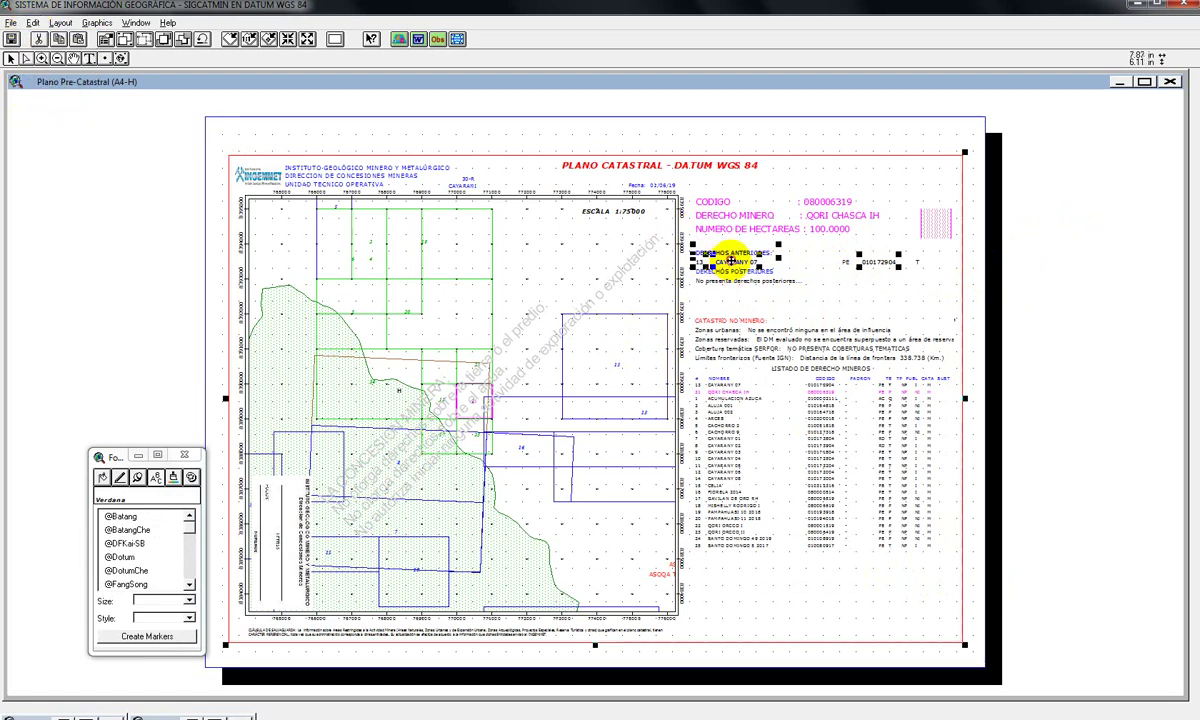
pyautogui.moveTo(718, 265); pyautogui.dragTo(734, 300)
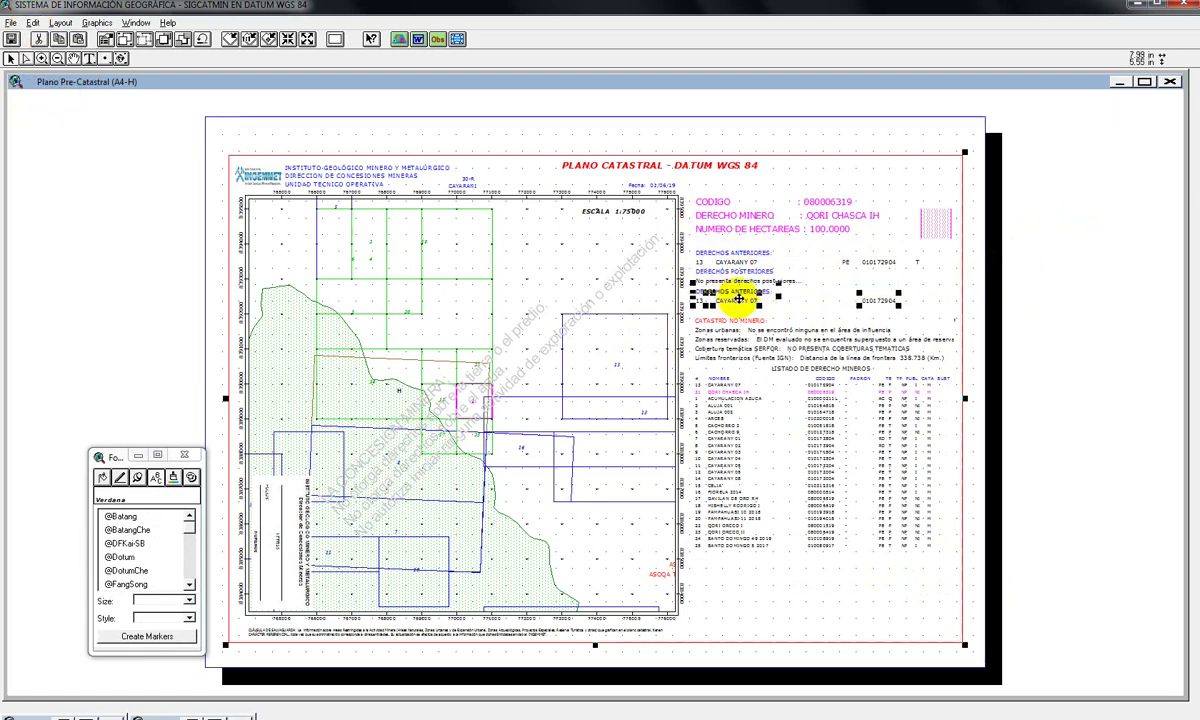
pyautogui.click(1020, 252)
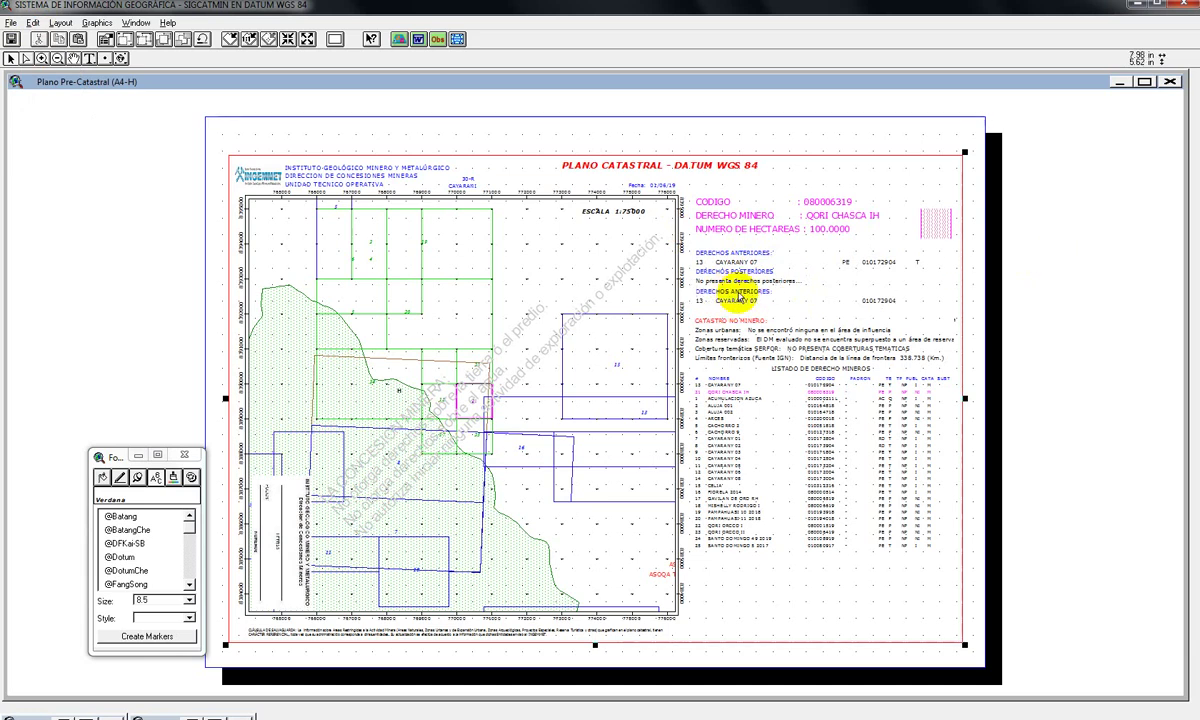
# - Change the copied heading's text to "DERECHO EXTINGUIDO RETIRADO EL 02/05/2019:"
pyautogui.doubleClick(755, 291)
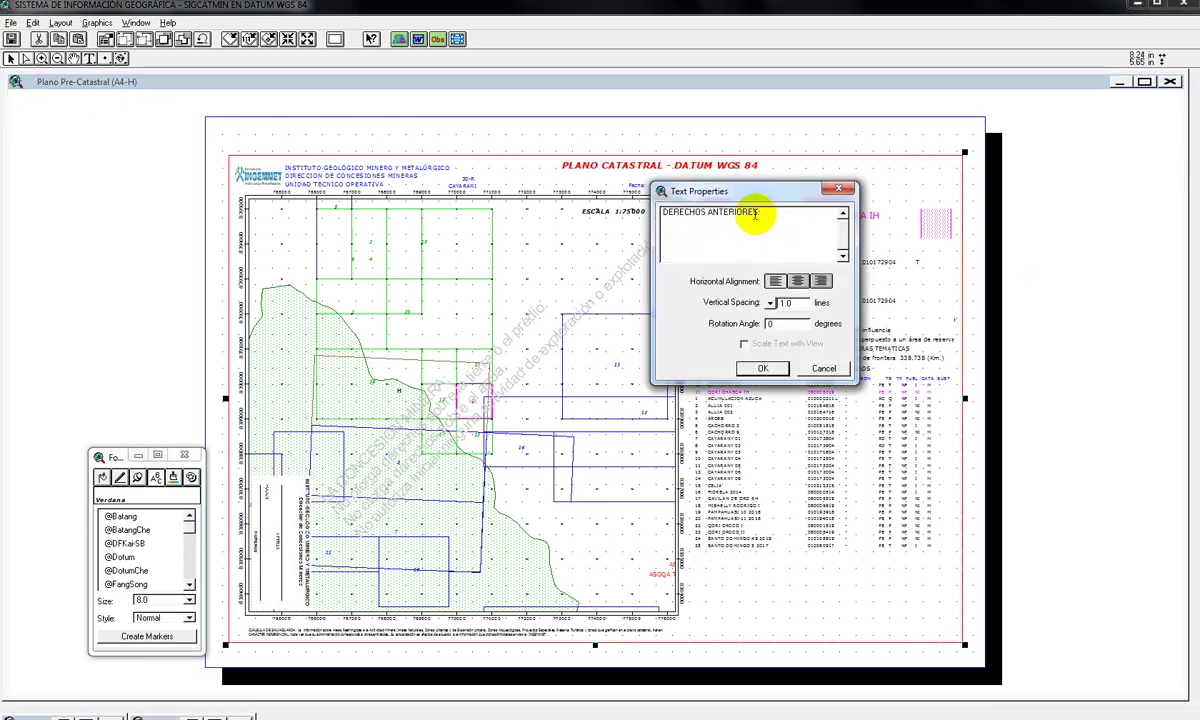
pyautogui.write(':')
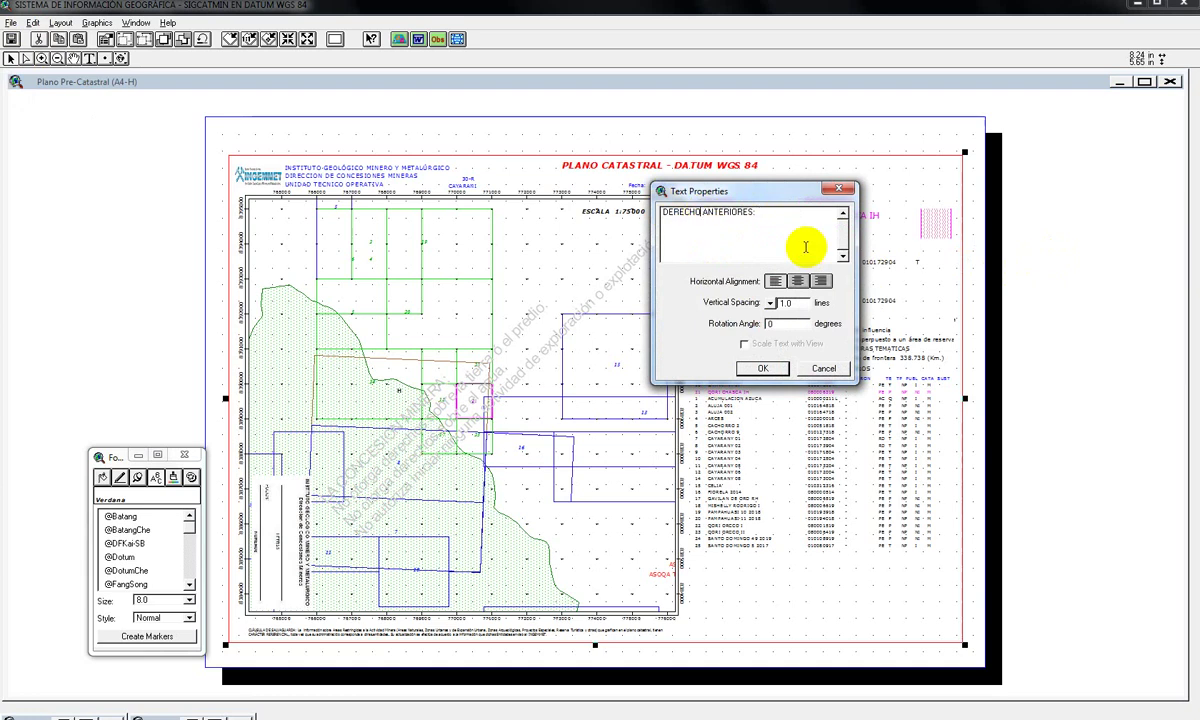
pyautogui.press('Delete')
pyautogui.press('Delete')
pyautogui.press('Delete')
pyautogui.press('Delete')
pyautogui.press('Delete')
pyautogui.press('Delete')
pyautogui.press('Delete')
pyautogui.press('Delete')
pyautogui.write('EXTINGUIDO RETIRADO EL C')
pyautogui.write('2/05/2019:')
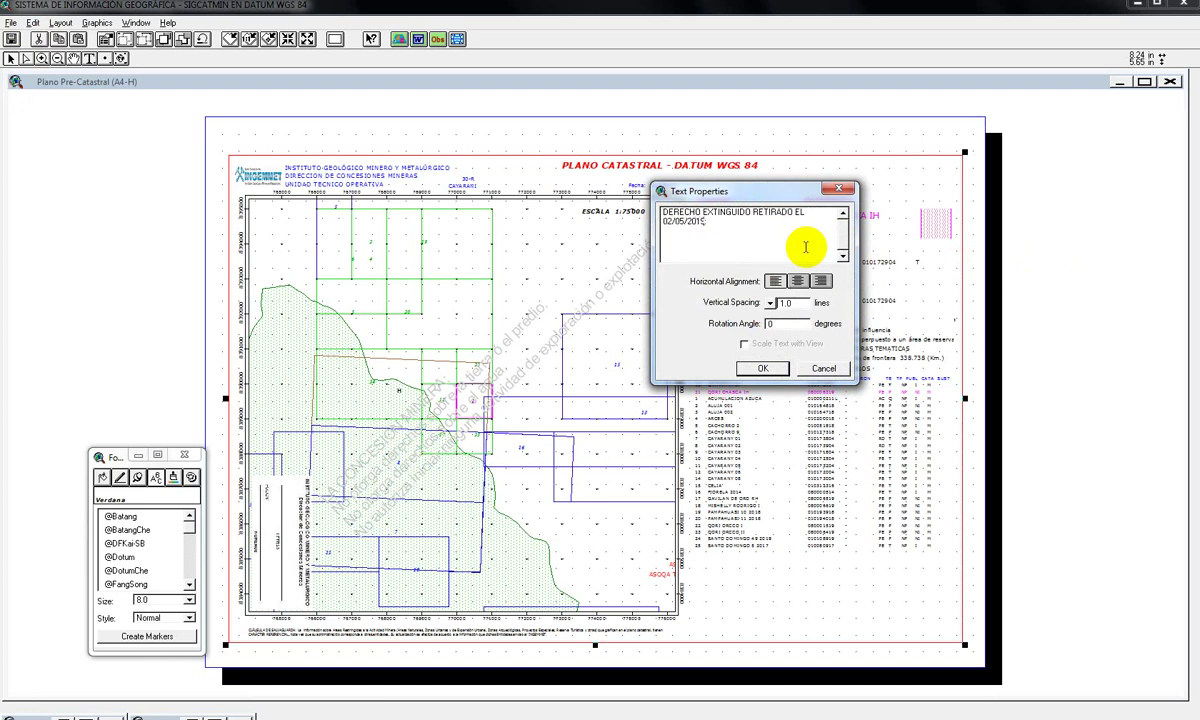
pyautogui.click(778, 368)
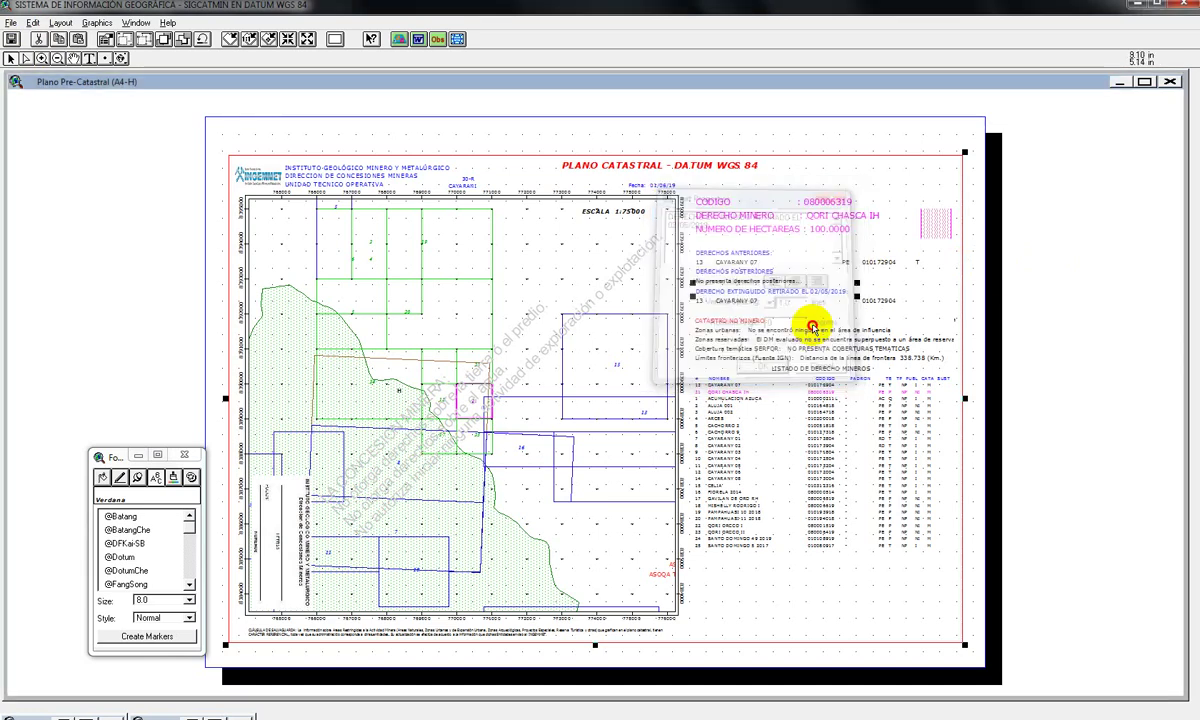
# - In the copied row, change the number to H and the mining right's name to FIORELA 2016
pyautogui.doubleClick(700, 300)
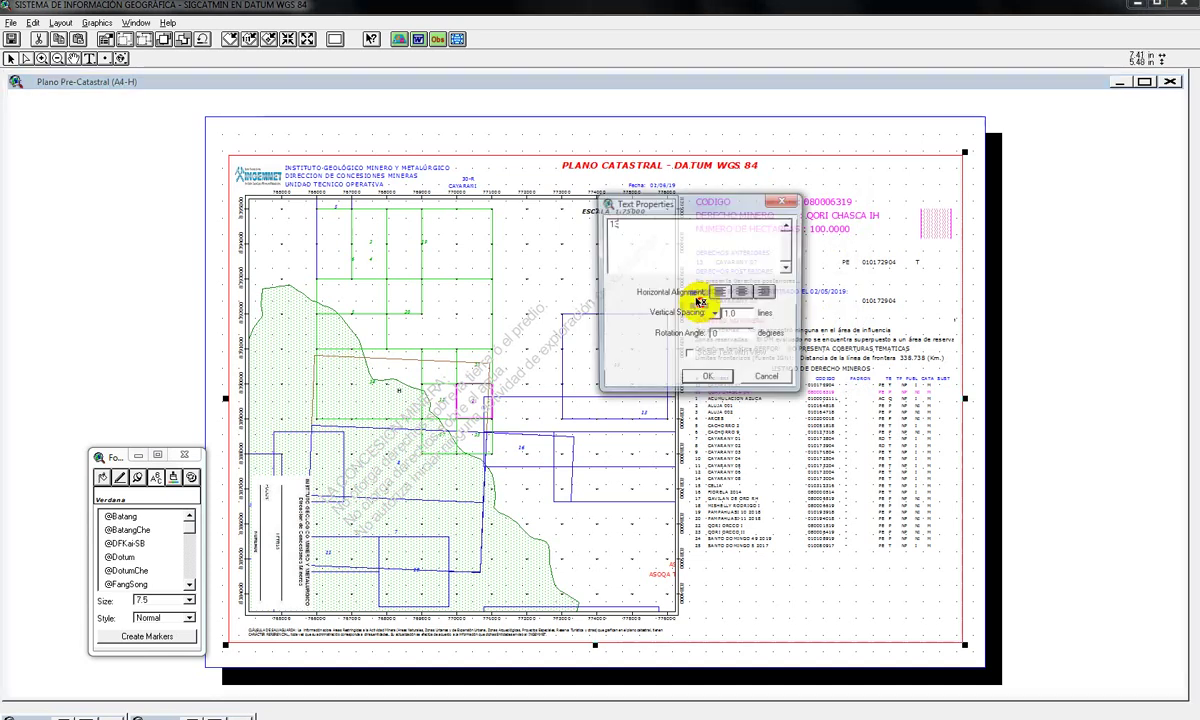
pyautogui.moveTo(634, 234); pyautogui.dragTo(581, 226)
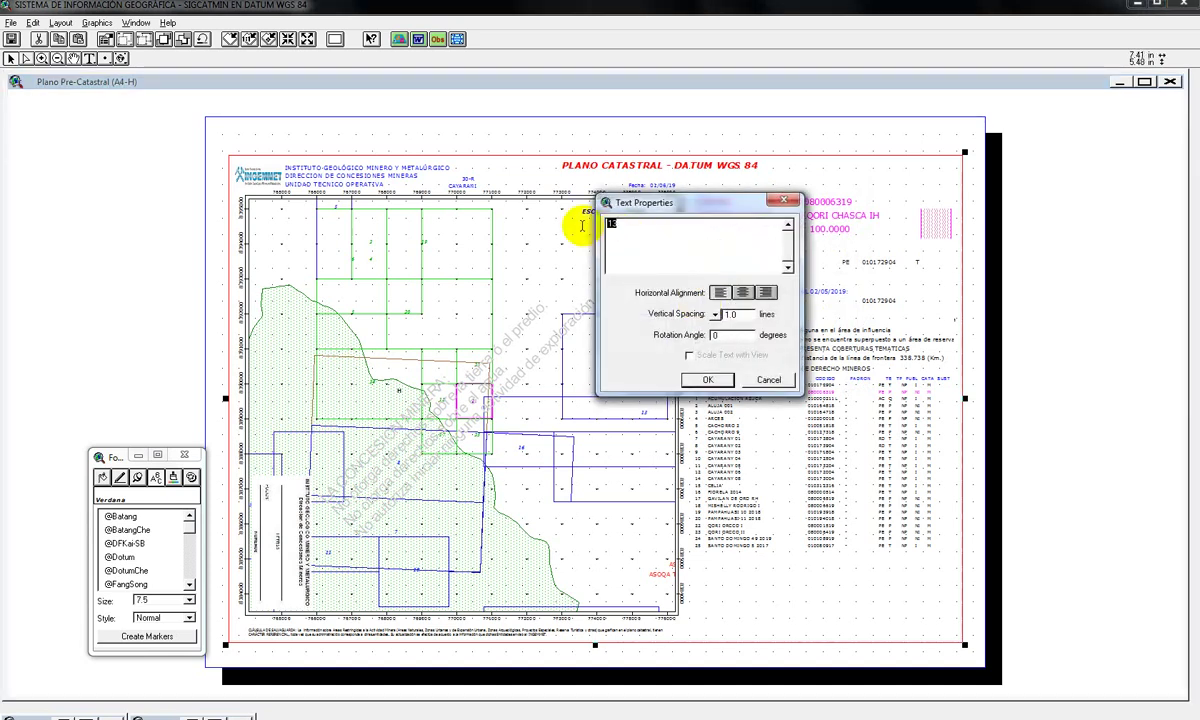
pyautogui.write('H')
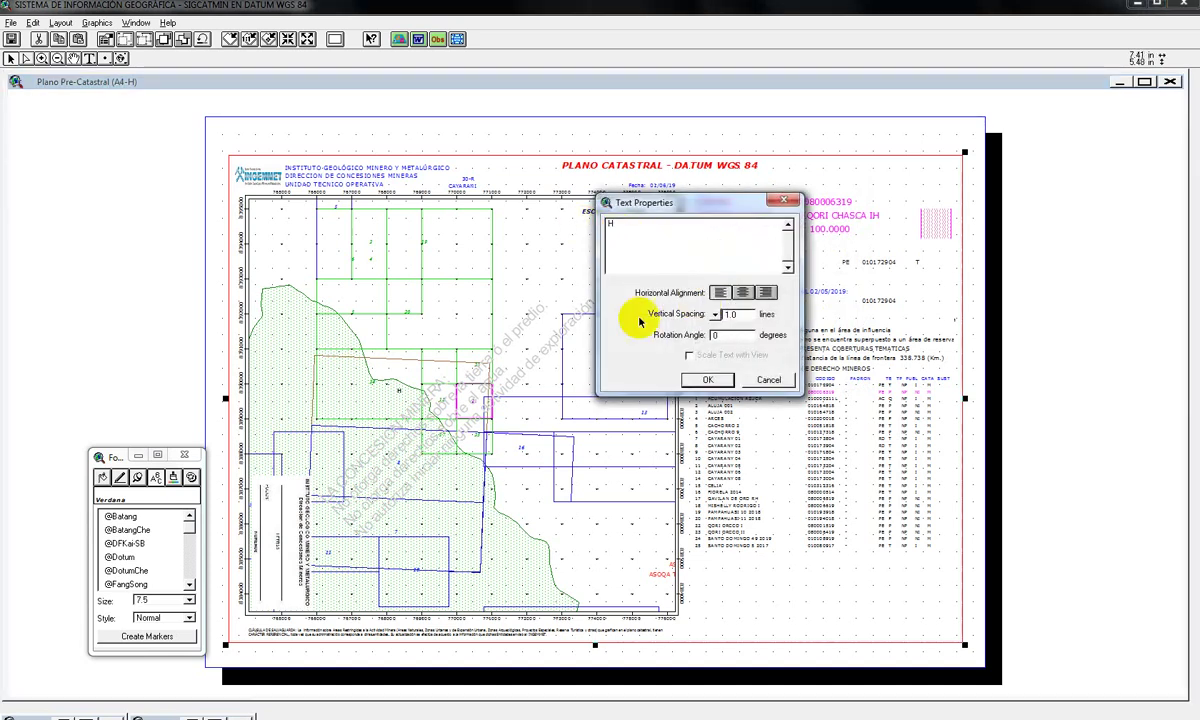
pyautogui.click(707, 380)
pyautogui.doubleClick(722, 300)
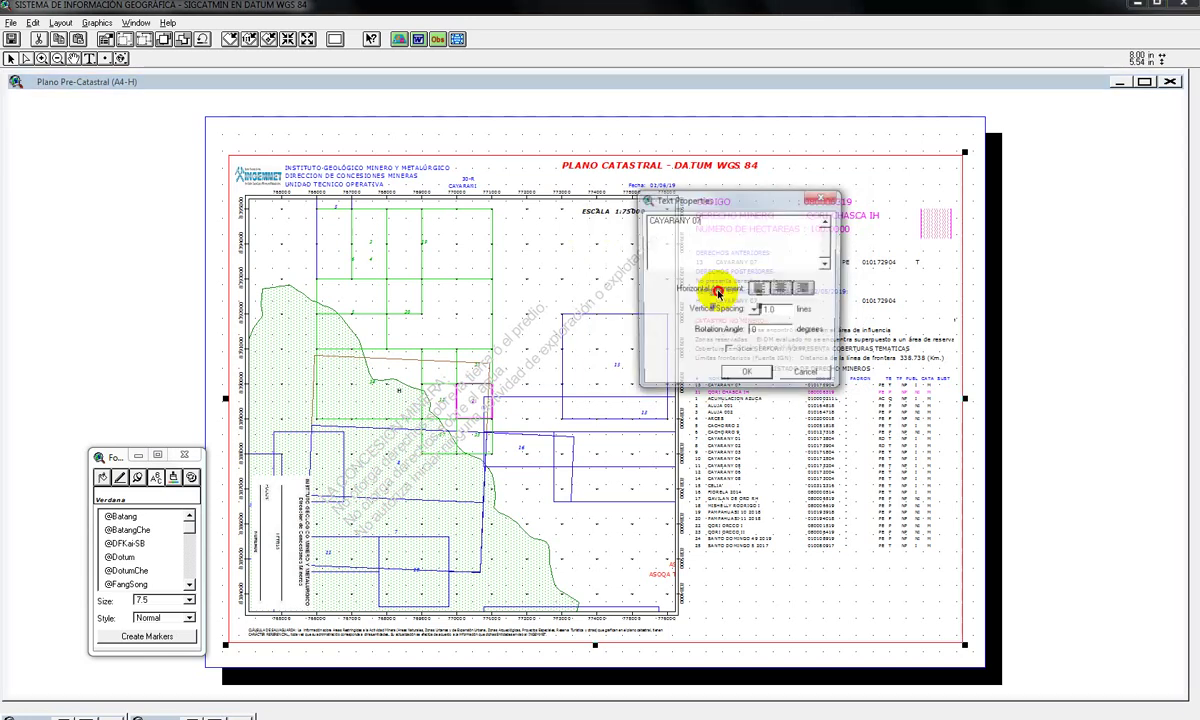
pyautogui.moveTo(820, 216); pyautogui.dragTo(550, 195)
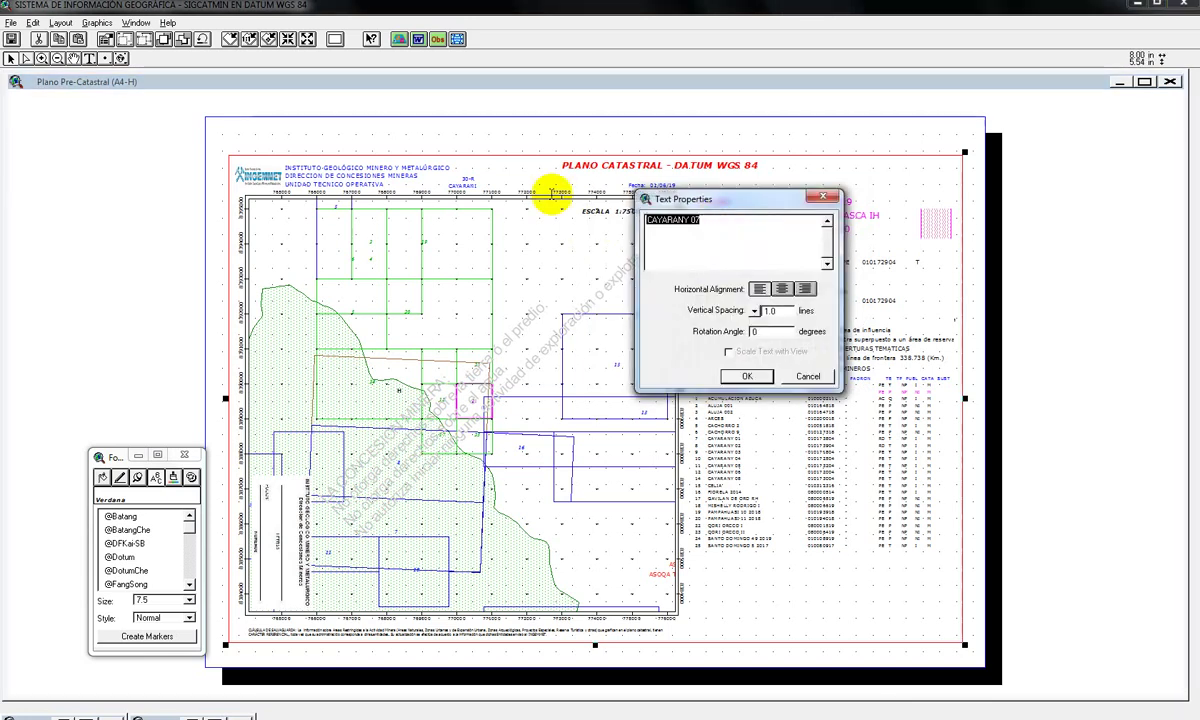
pyautogui.write('FIORELA 2016')
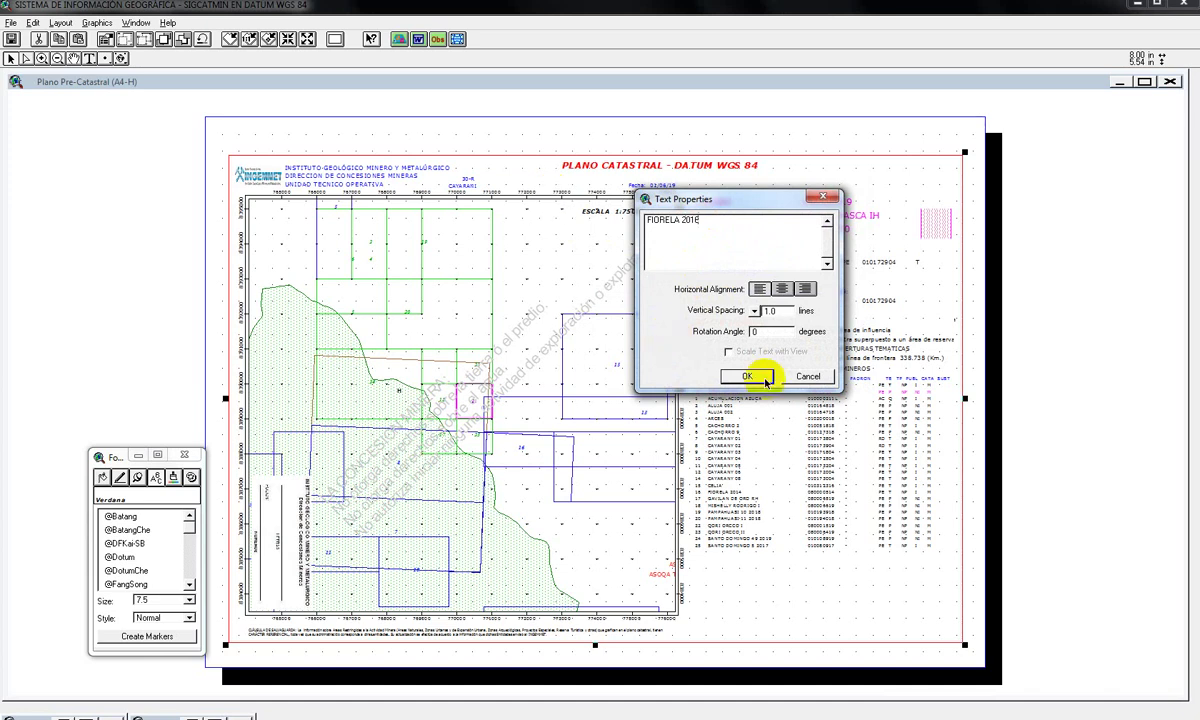
pyautogui.click(765, 379)
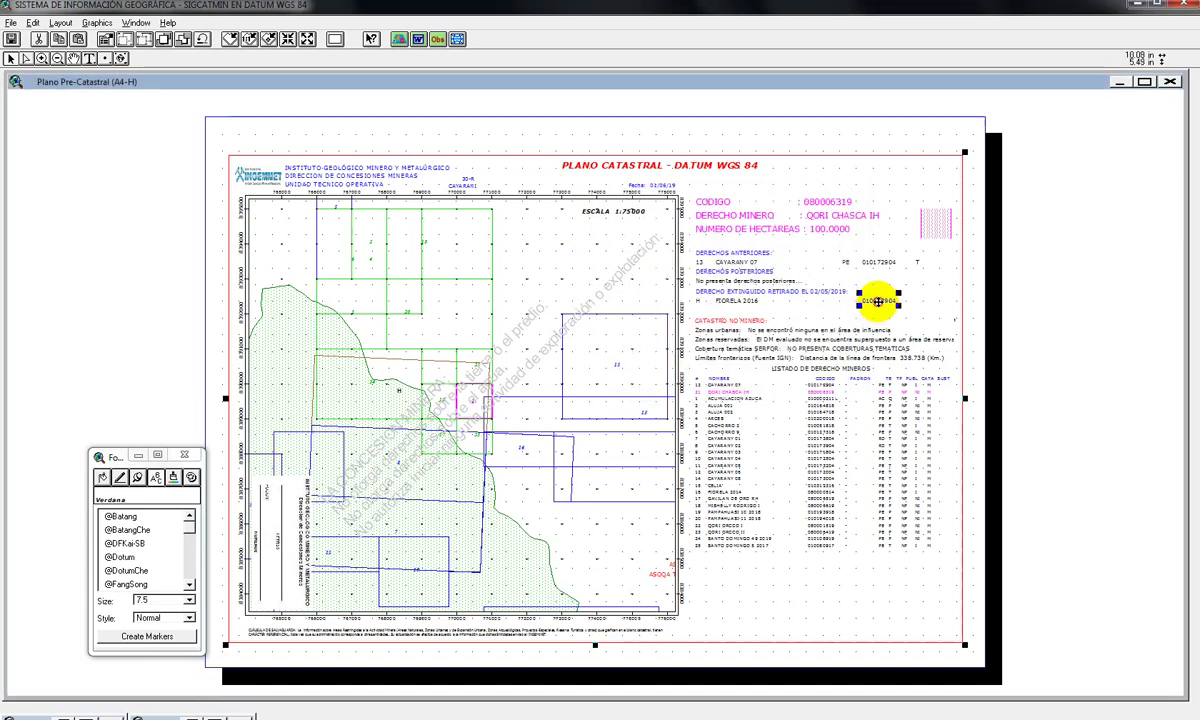
# - Change the copied row's code to 010039616(*) and move it closer to the FIORELA 2016 name
pyautogui.doubleClick(878, 300)
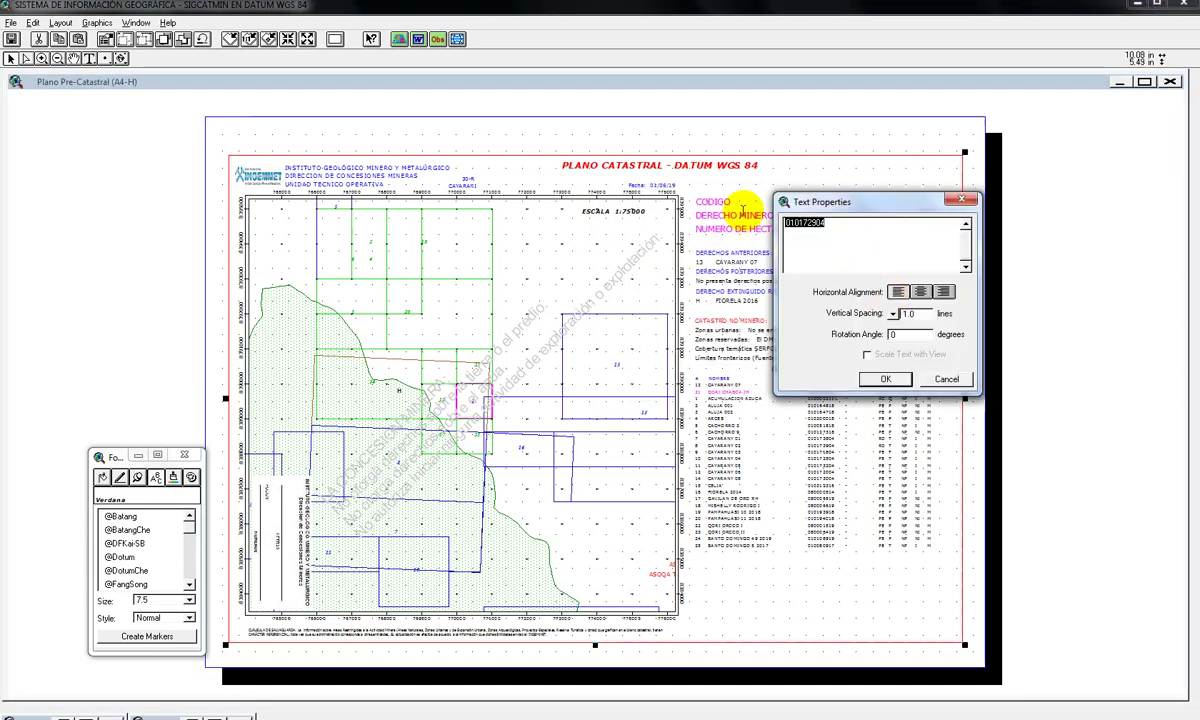
pyautogui.write('01')
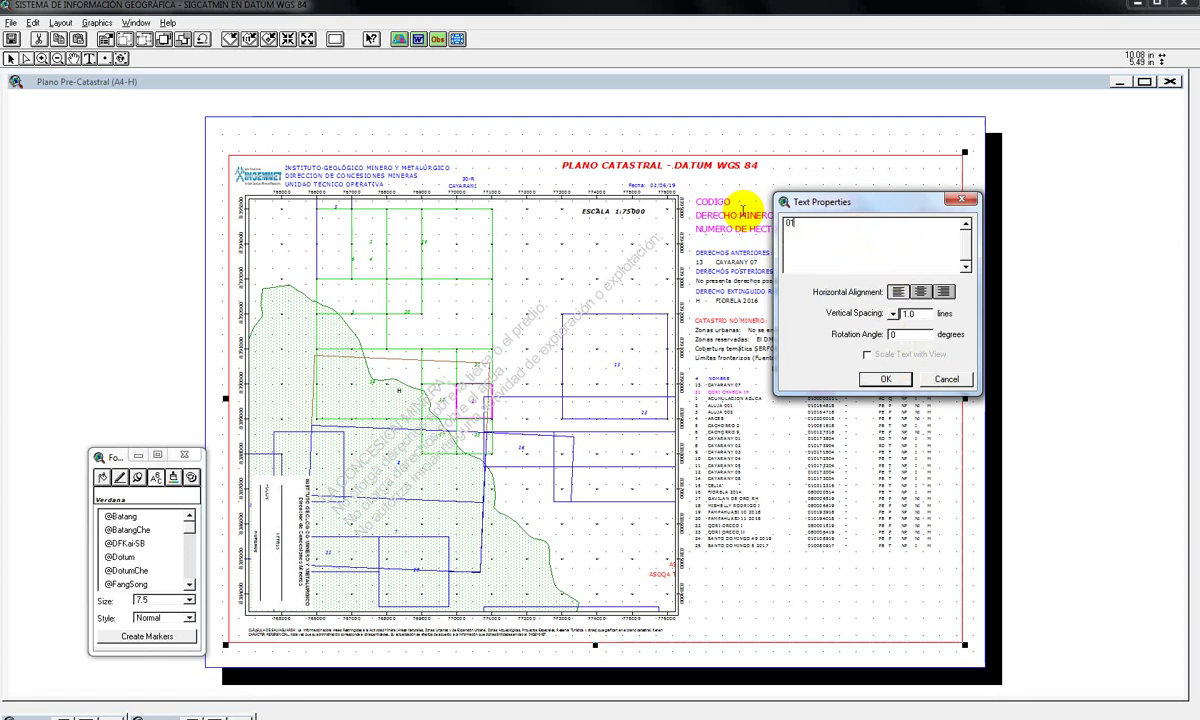
pyautogui.write('0035')
pyautogui.write('616')
pyautogui.write('(*')
pyautogui.click(884, 379)
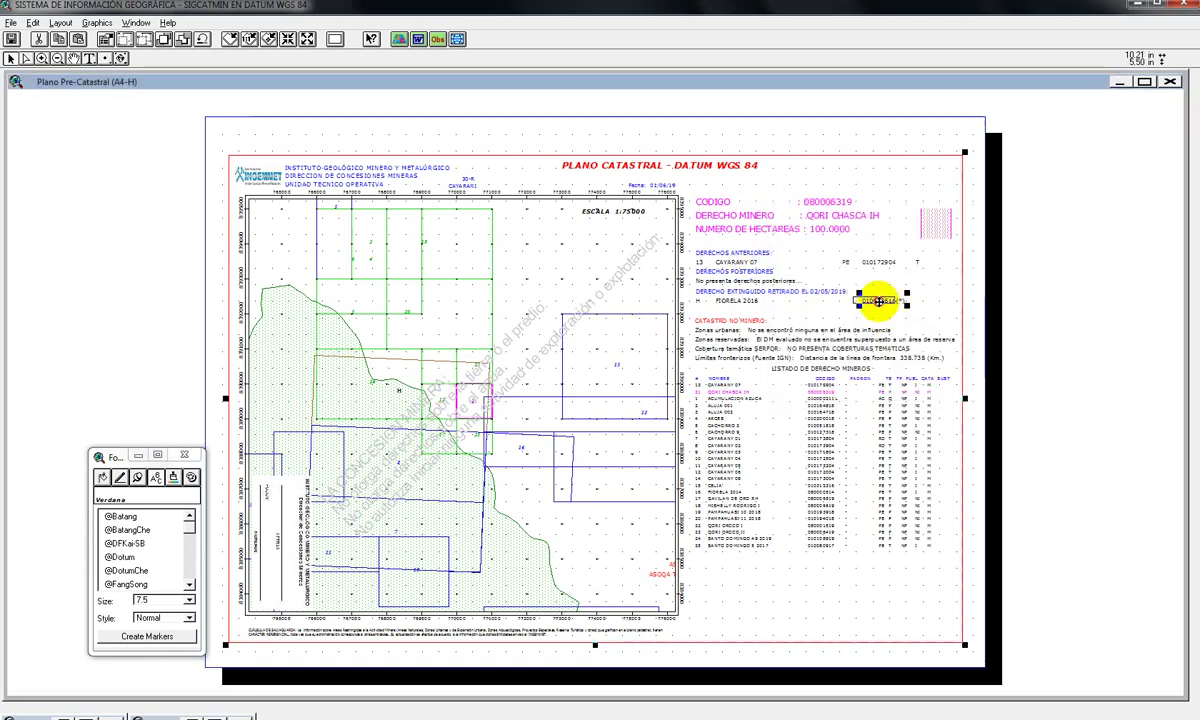
pyautogui.moveTo(878, 300); pyautogui.dragTo(839, 302)
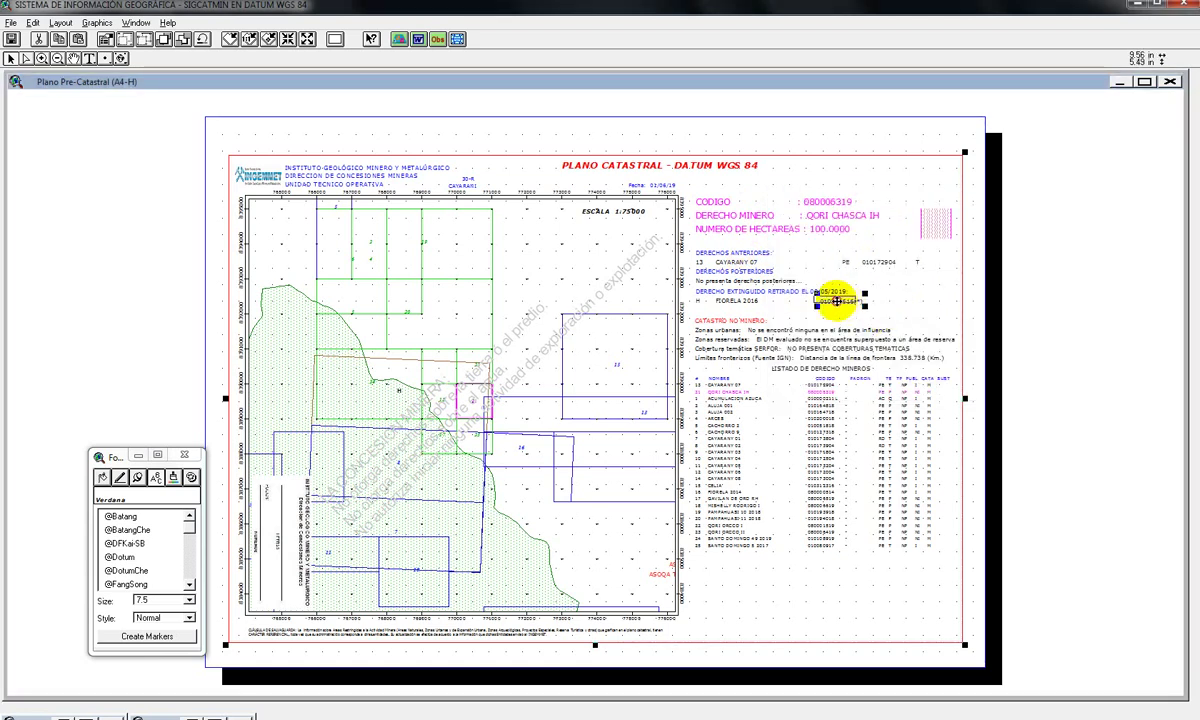
pyautogui.click(1031, 260)
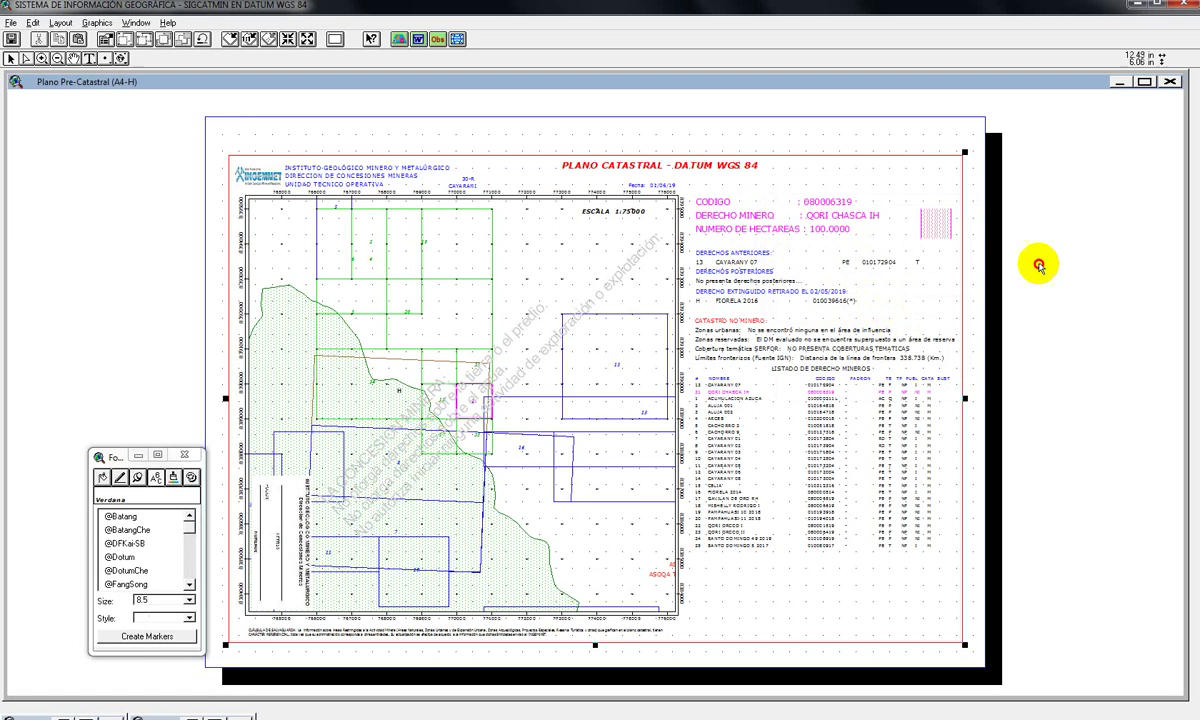
# - Duplicate the FIORELA 2016 text and place the copy just below the extinct right's row, above CATASTRO NO MINERO
pyautogui.click(731, 302)
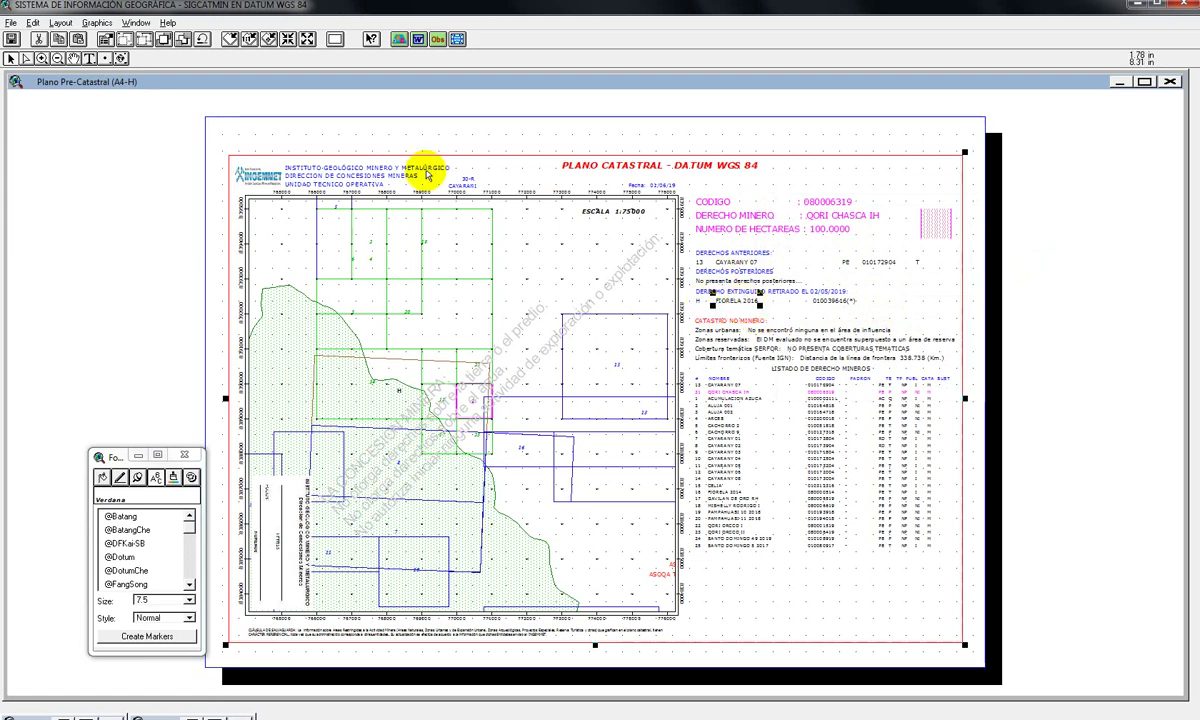
pyautogui.click(33, 23)
pyautogui.click(33, 23)
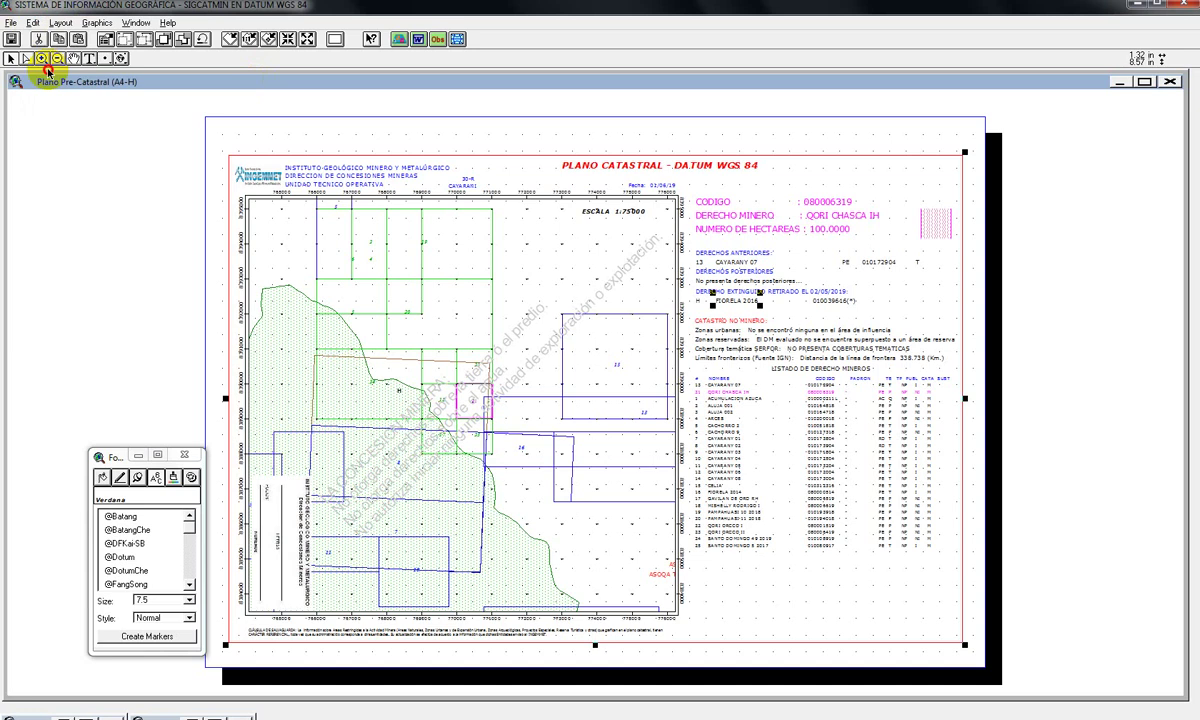
pyautogui.click(35, 24)
pyautogui.click(47, 81)
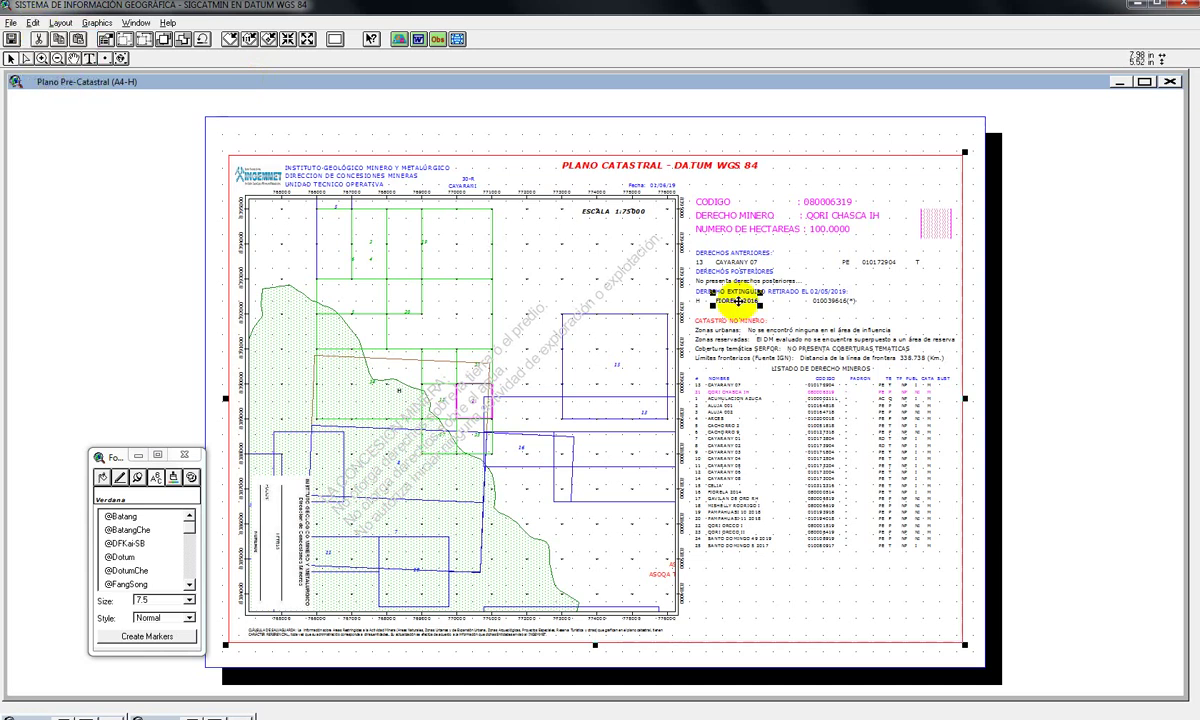
pyautogui.moveTo(715, 310); pyautogui.dragTo(717, 313)
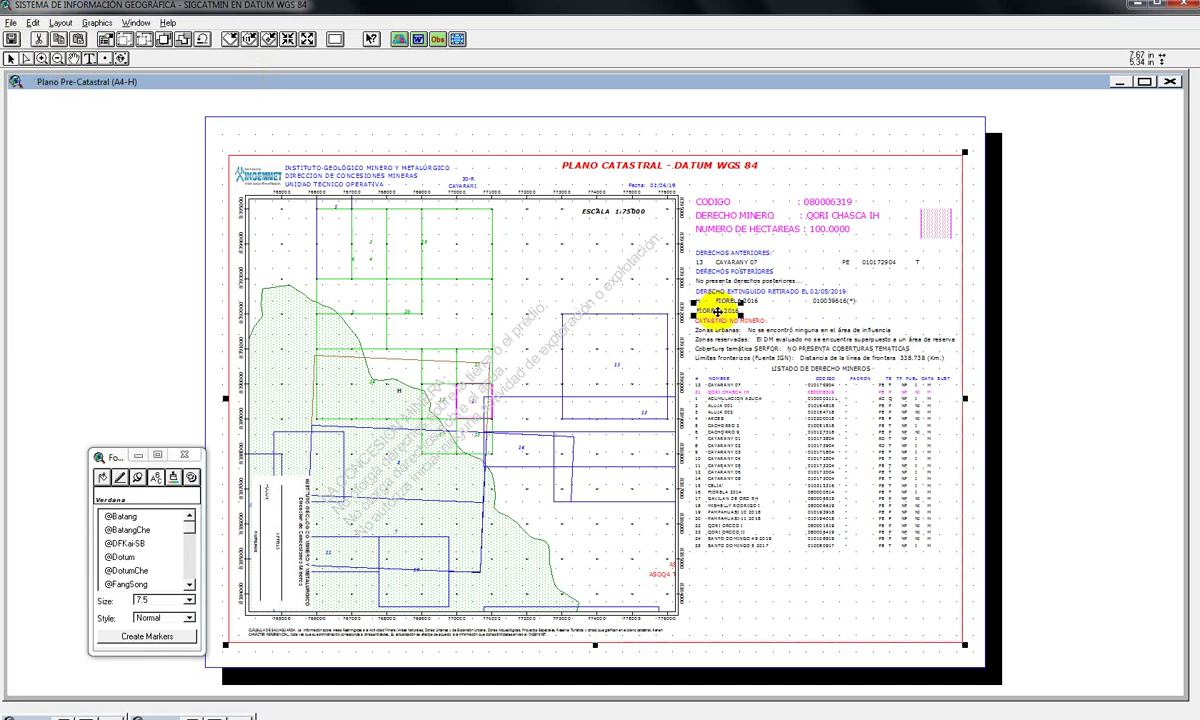
# - Change the duplicated FIORELA 2016 text below the extinct right's row to "(*) DM Extinguido Retirado del Sistema de Graficación Catastral"
pyautogui.doubleClick(717, 313)
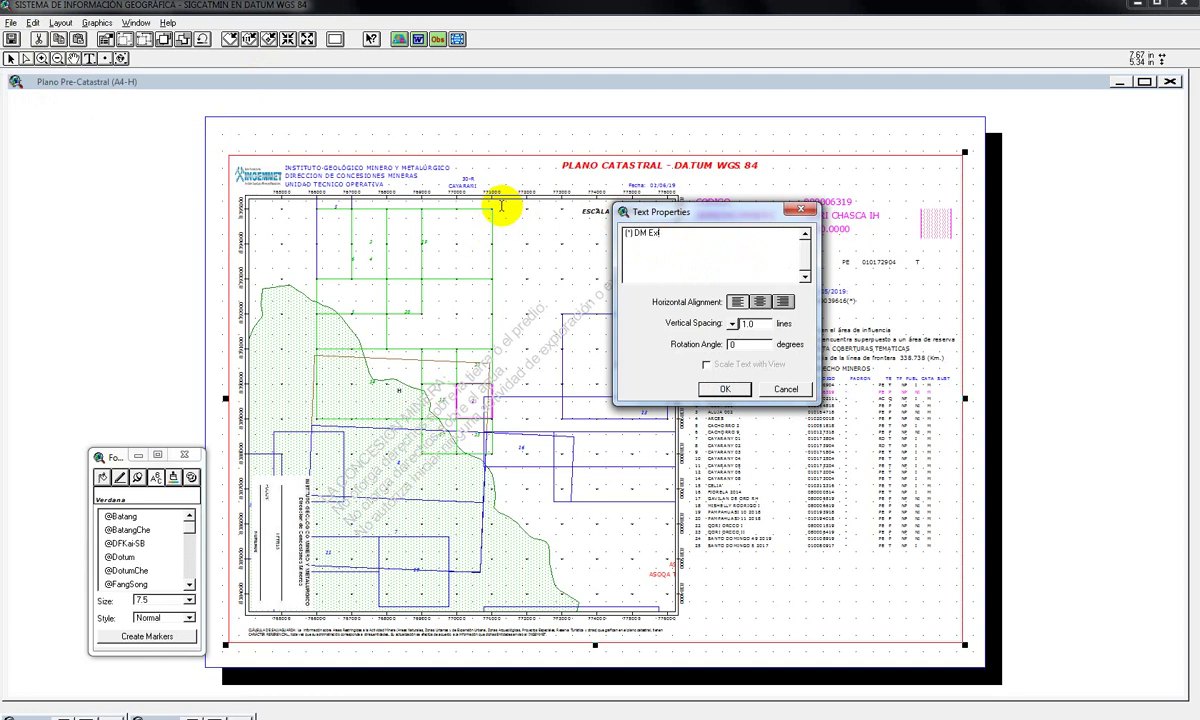
pyautogui.write('Retirado del Si')
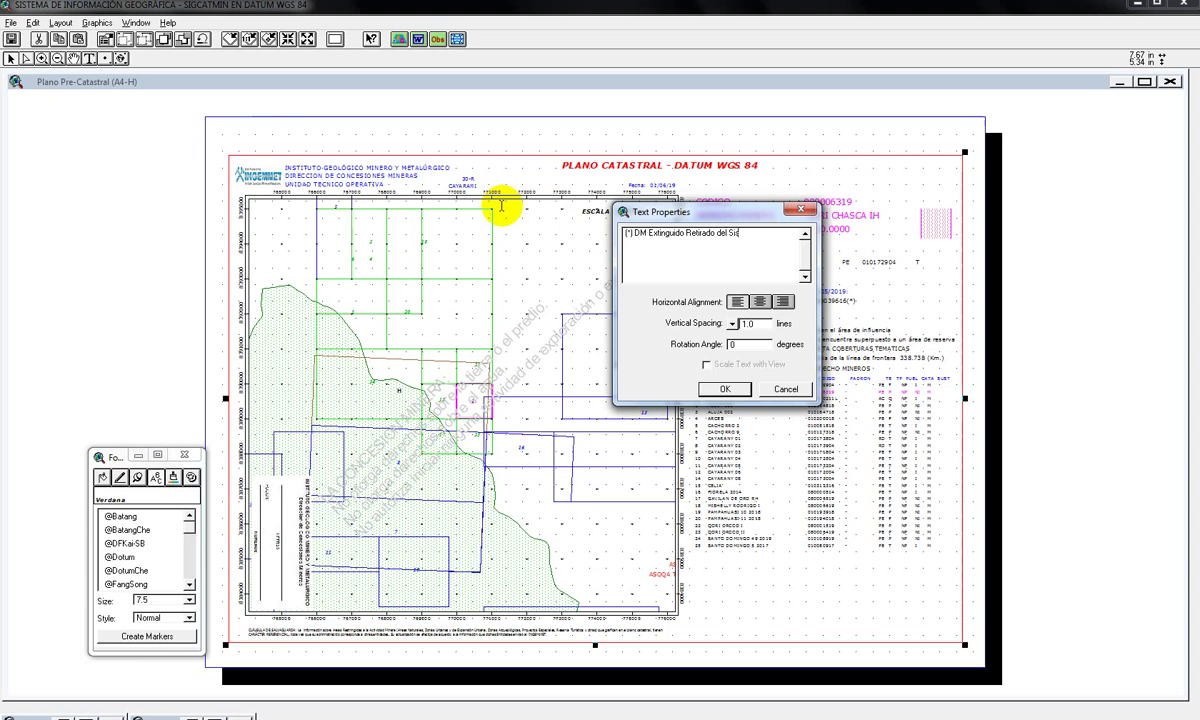
pyautogui.write('steama de')
pyautogui.press('BackSpace')
pyautogui.press('BackSpace')
pyautogui.press('BackSpace')
pyautogui.press('BackSpace')
pyautogui.press('BackSpace')
pyautogui.press('BackSpace')
pyautogui.write('ma')
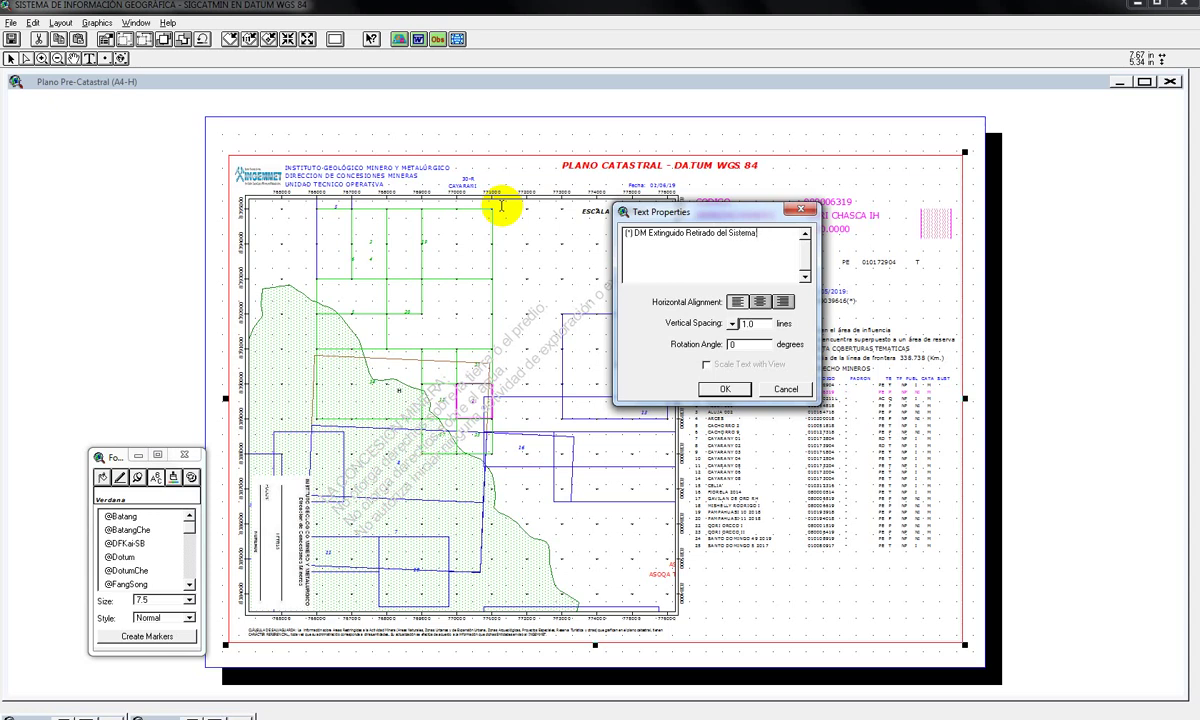
pyautogui.write(' de Graficac')
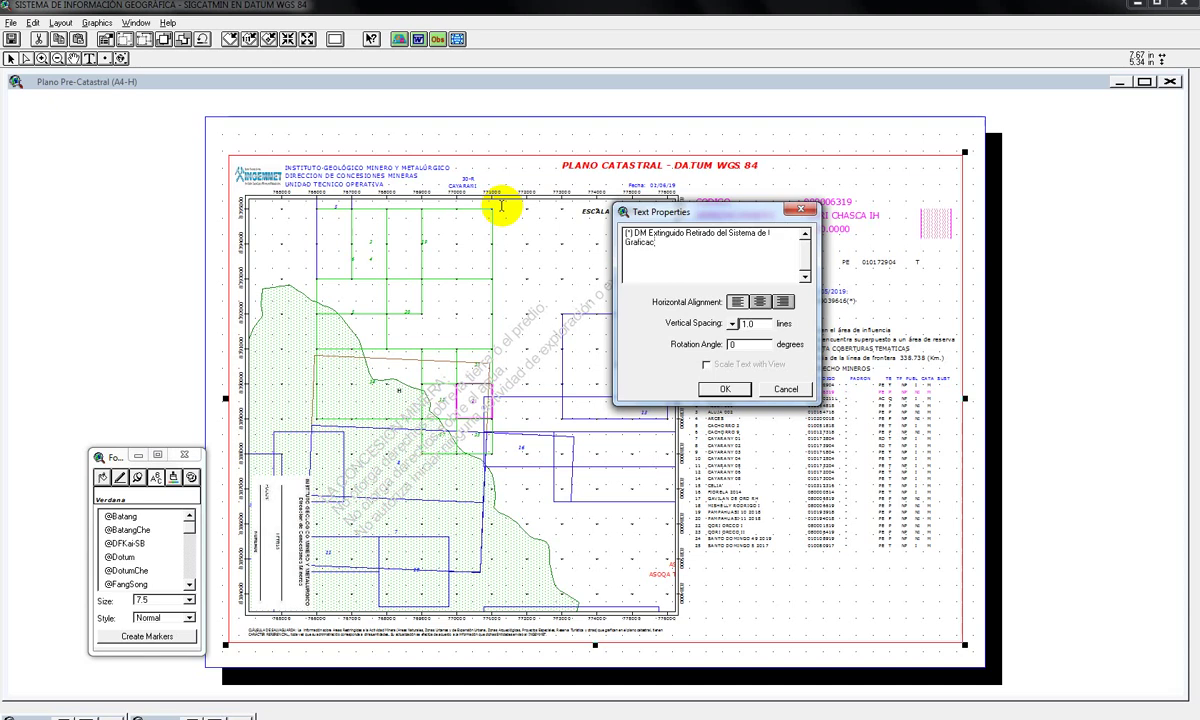
pyautogui.write('ión Catastral')
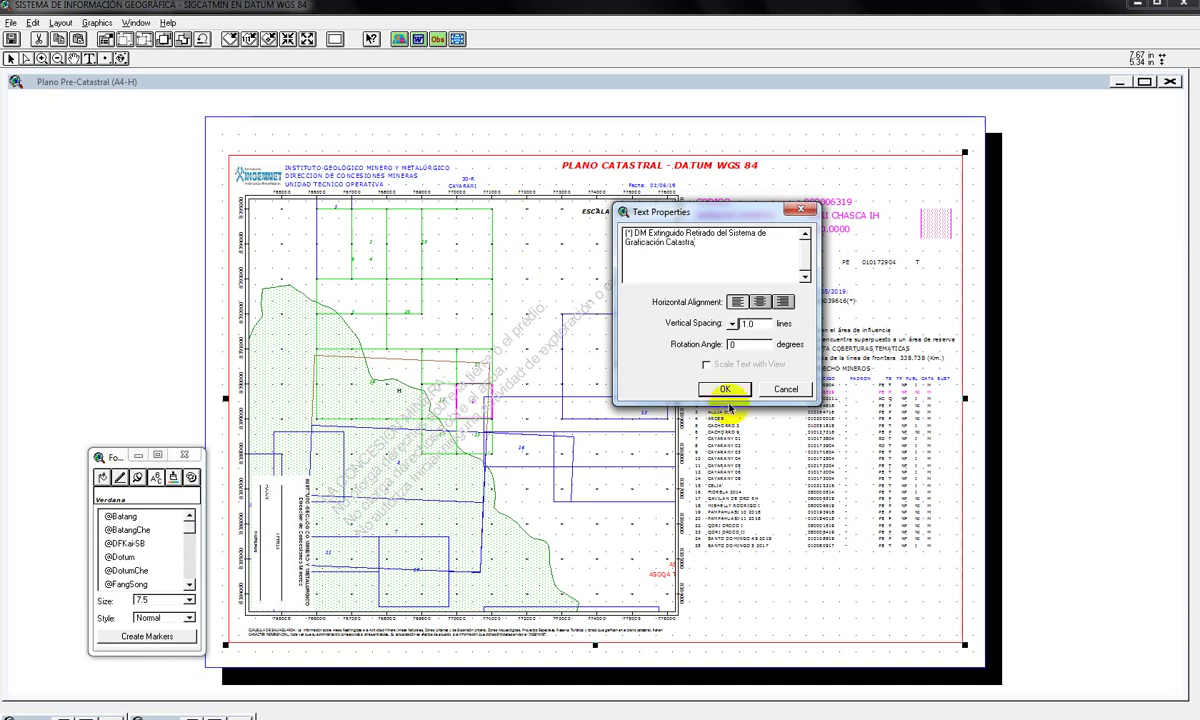
pyautogui.click(725, 389)
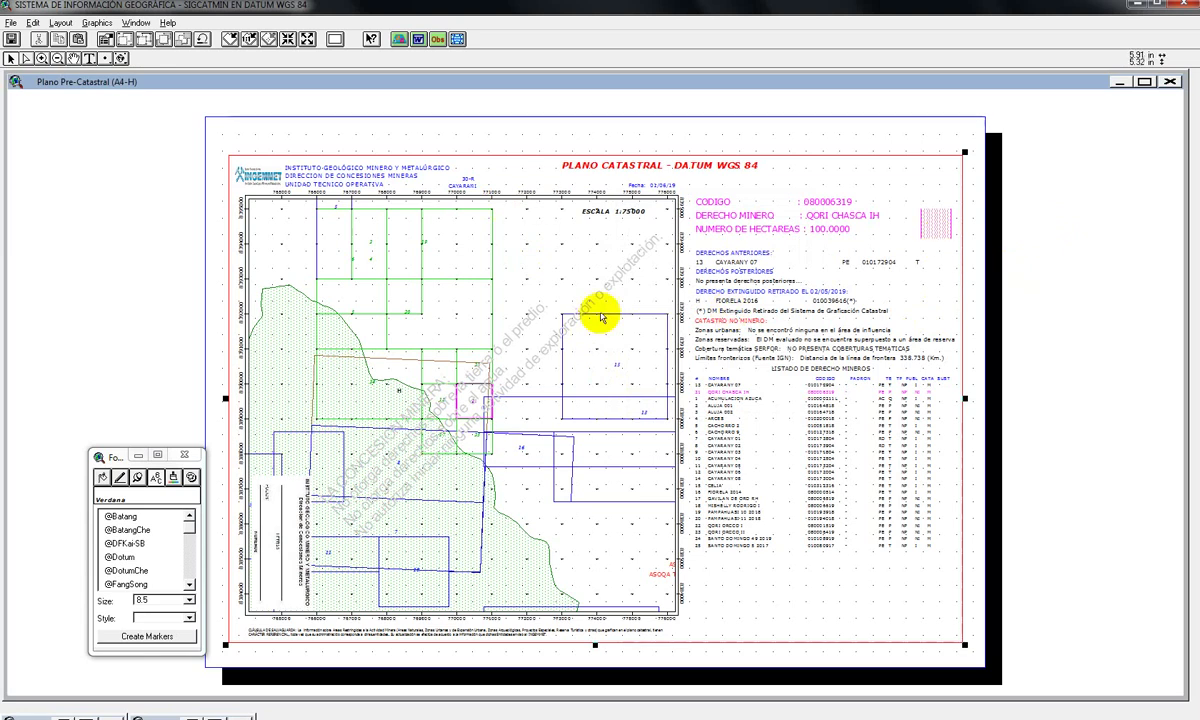
# - Reduce the diagonal watermark text on the map to size 12 and move it into the map's lower-right area
pyautogui.click(549, 324)
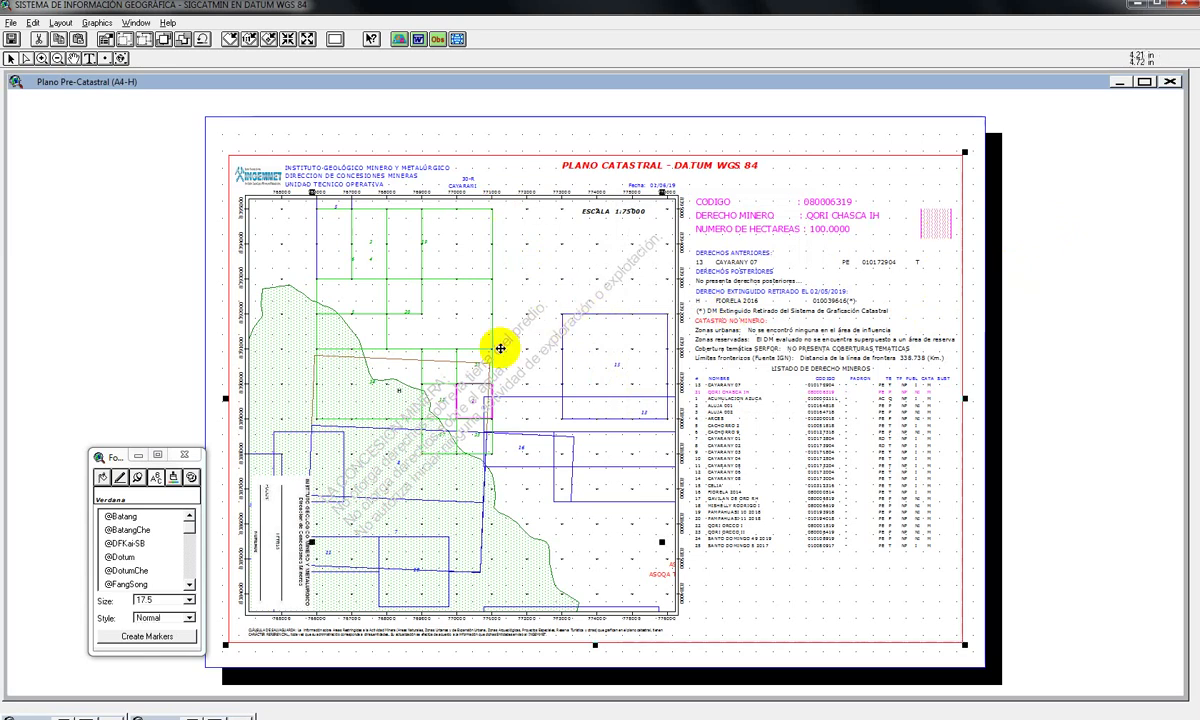
pyautogui.click(155, 478)
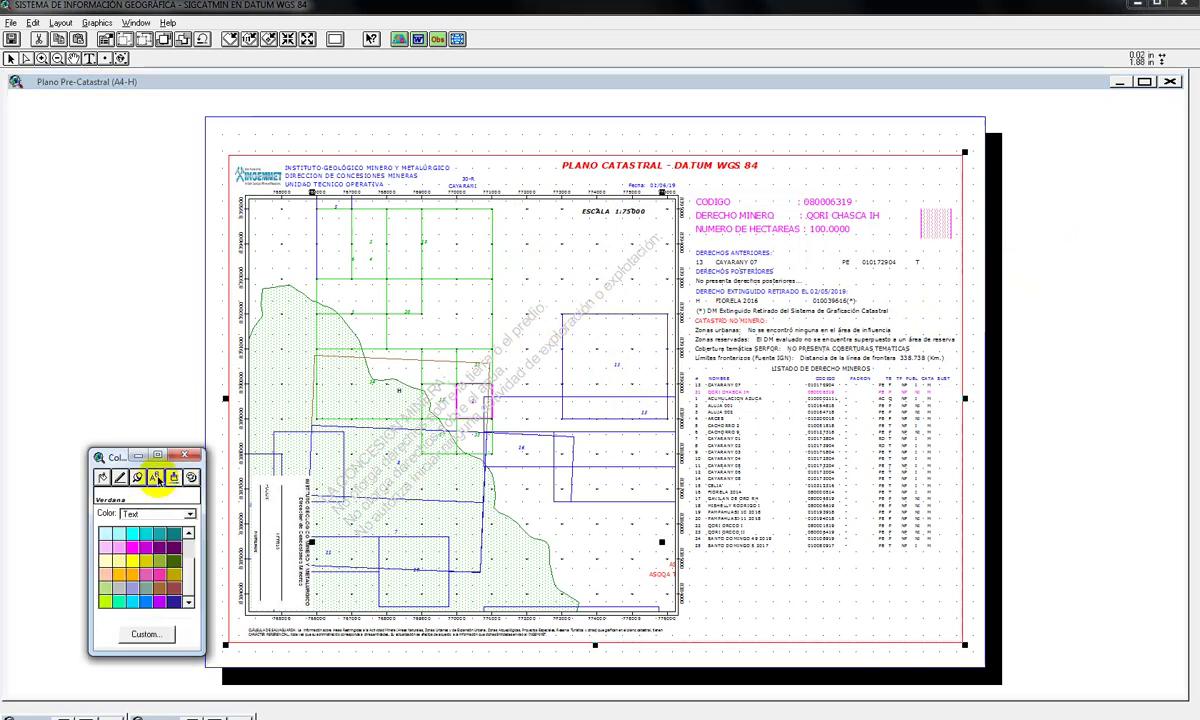
pyautogui.click(157, 478)
pyautogui.click(174, 478)
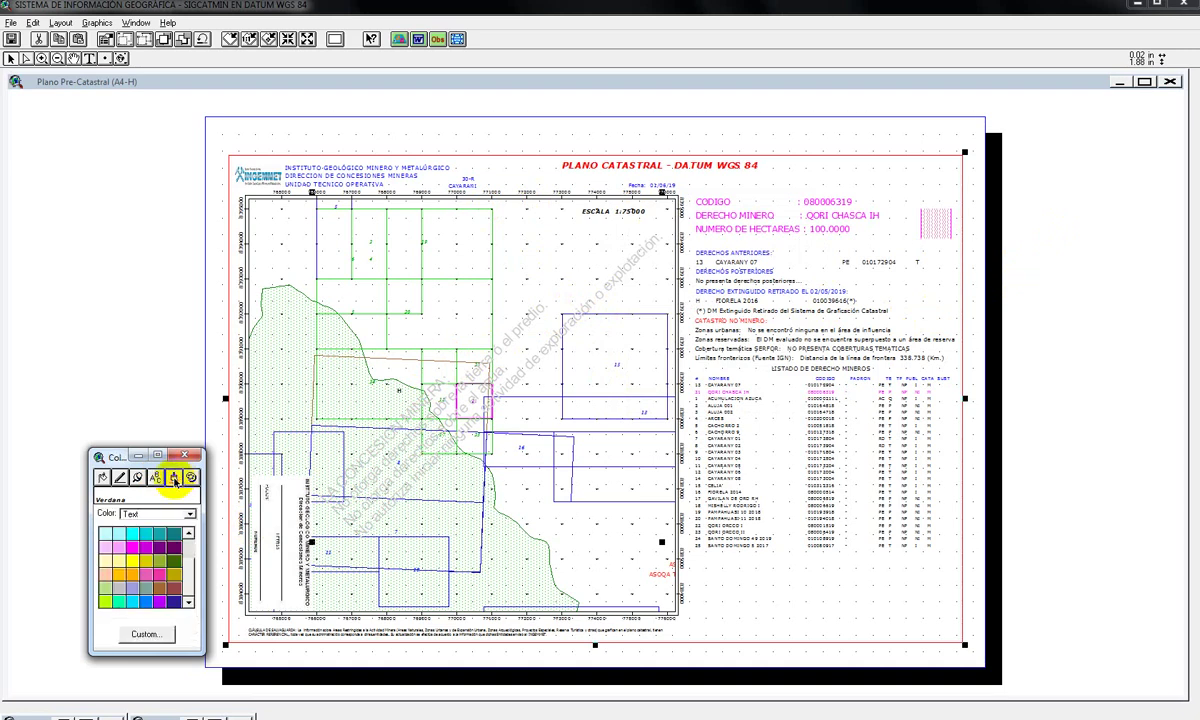
pyautogui.click(155, 478)
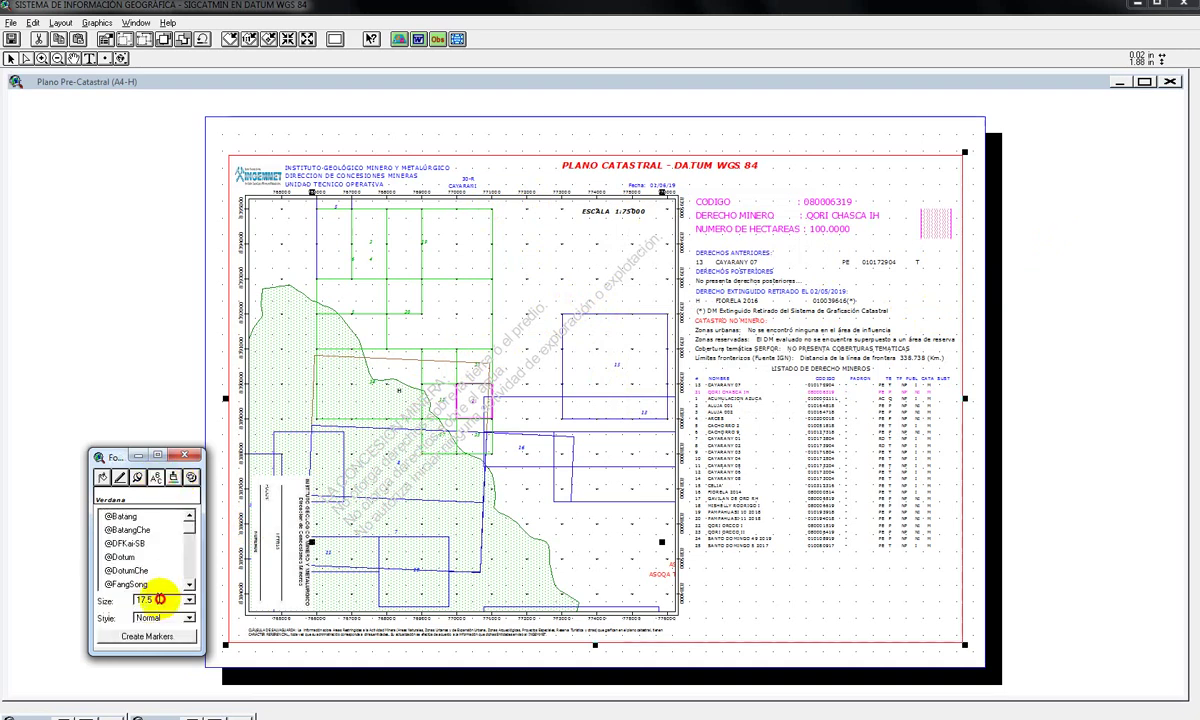
pyautogui.write('12')
pyautogui.press('Return')
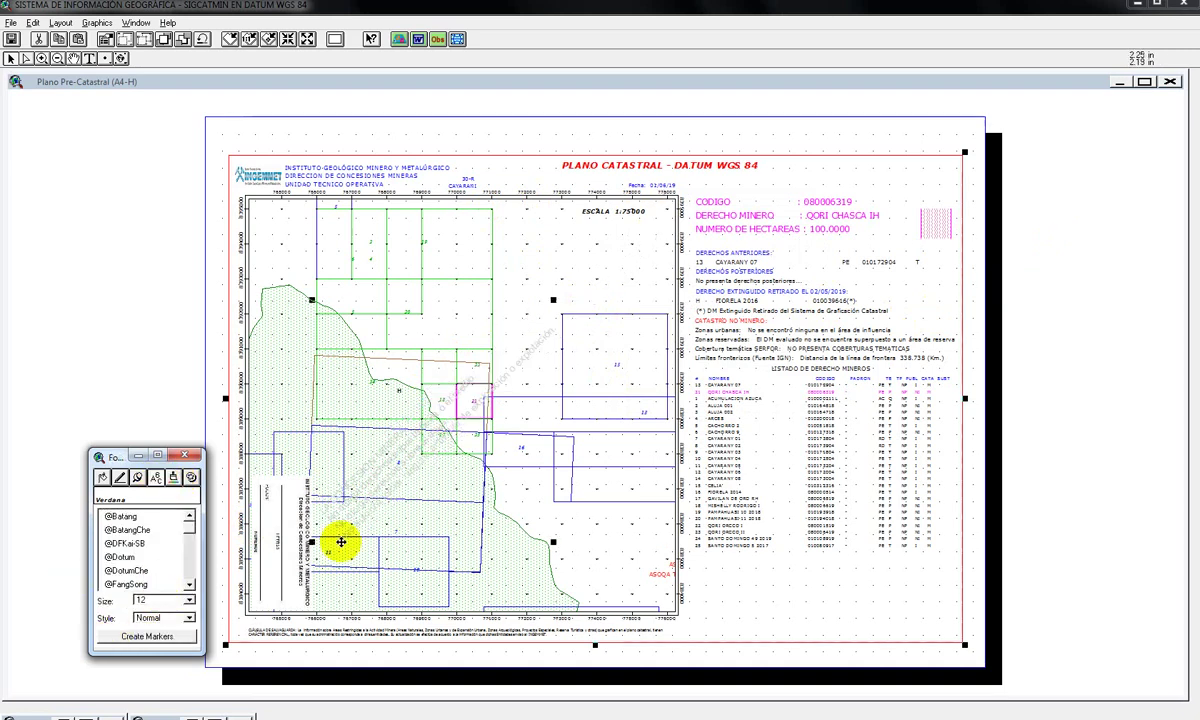
pyautogui.moveTo(396, 461); pyautogui.dragTo(511, 521)
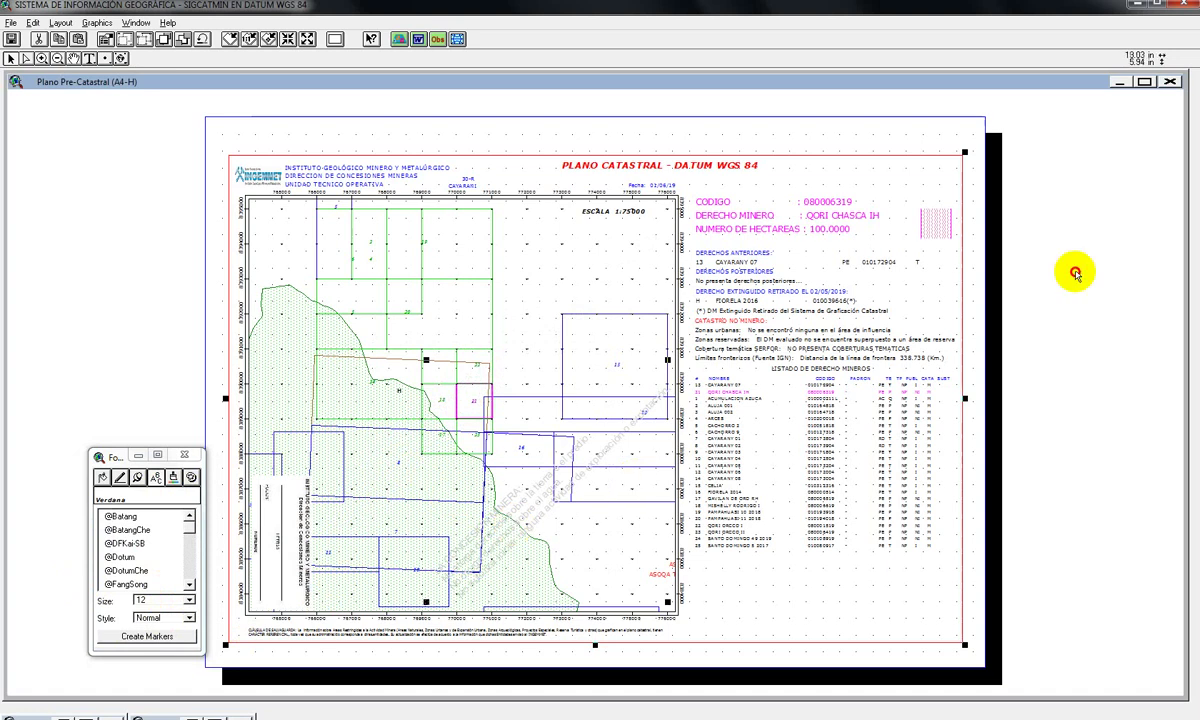
pyautogui.click(537, 218)
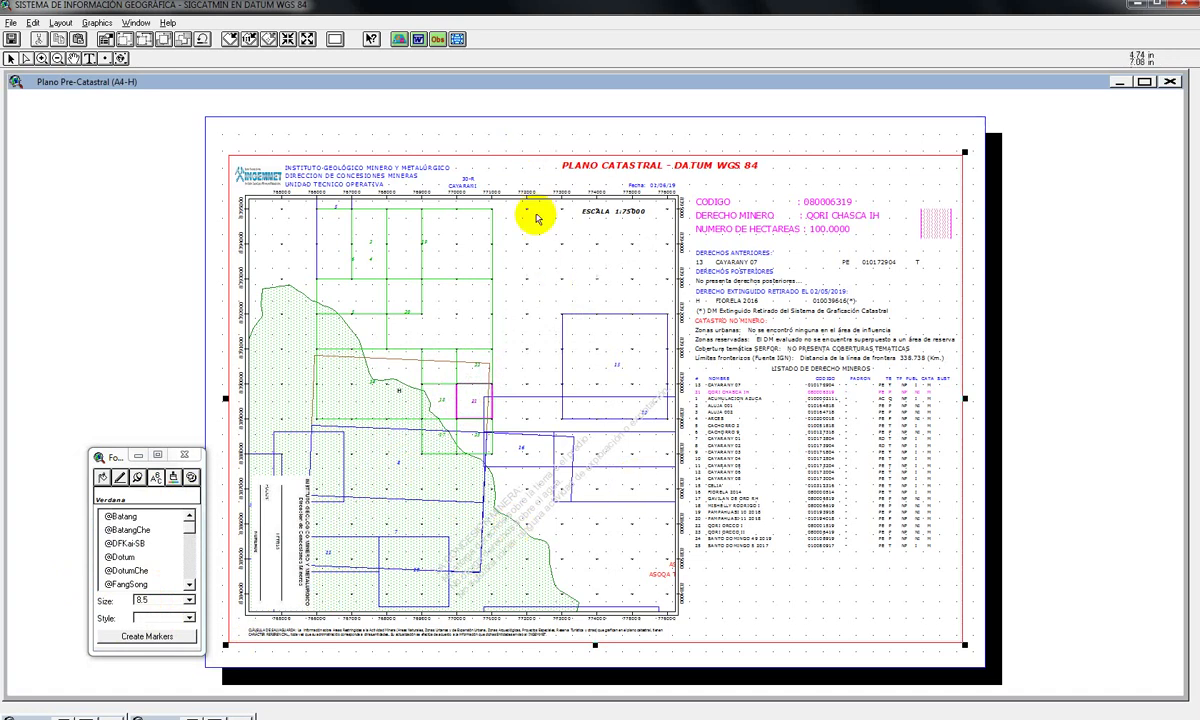
# - Return to the CATASTRO MINERO view and hide the rese_080006319 reserved zone theme
pyautogui.click(400, 40)
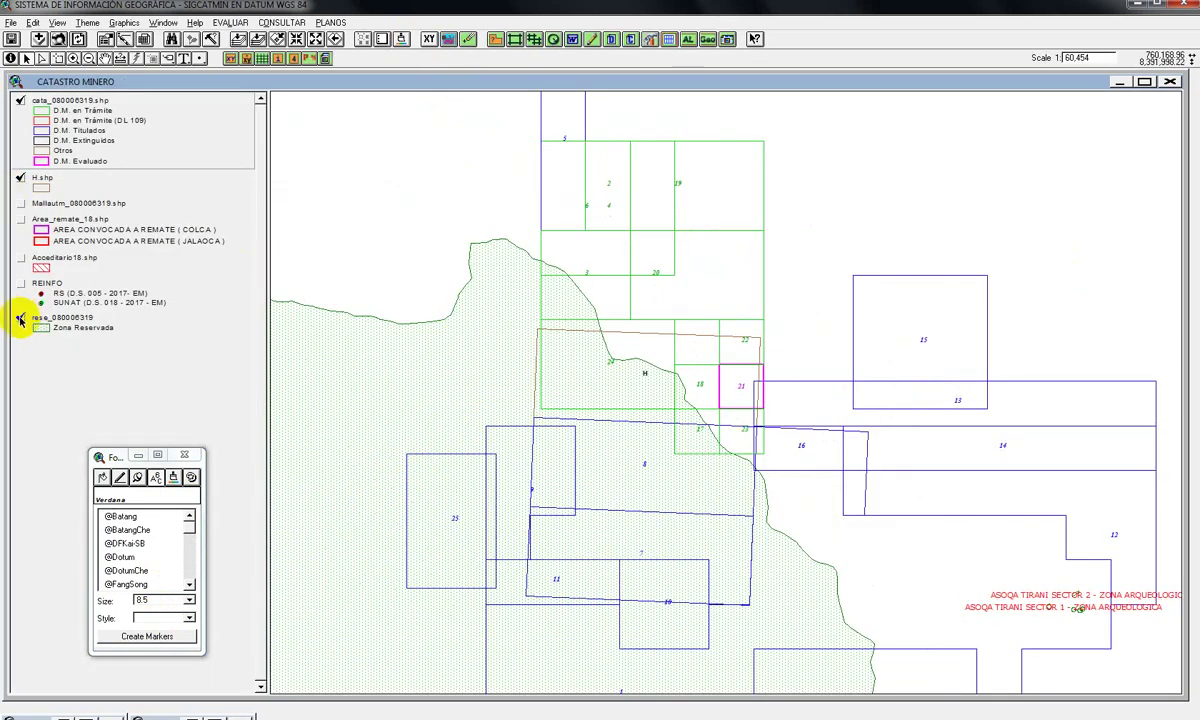
pyautogui.click(20, 319)
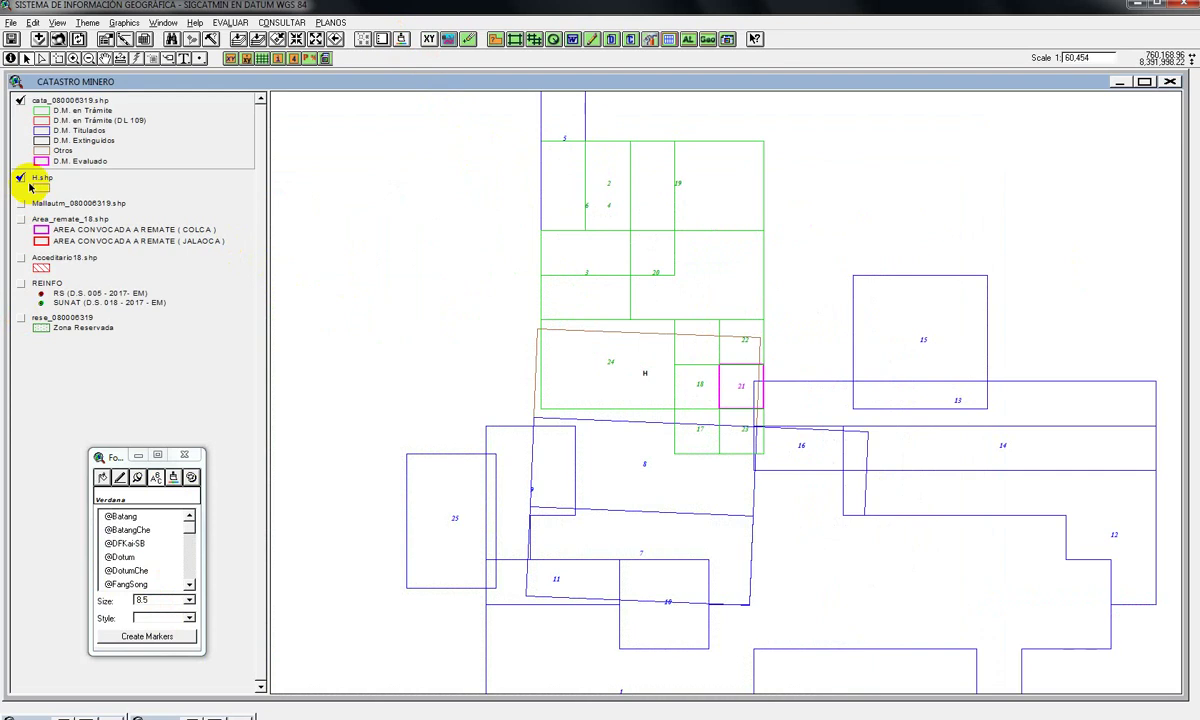
pyautogui.click(24, 60)
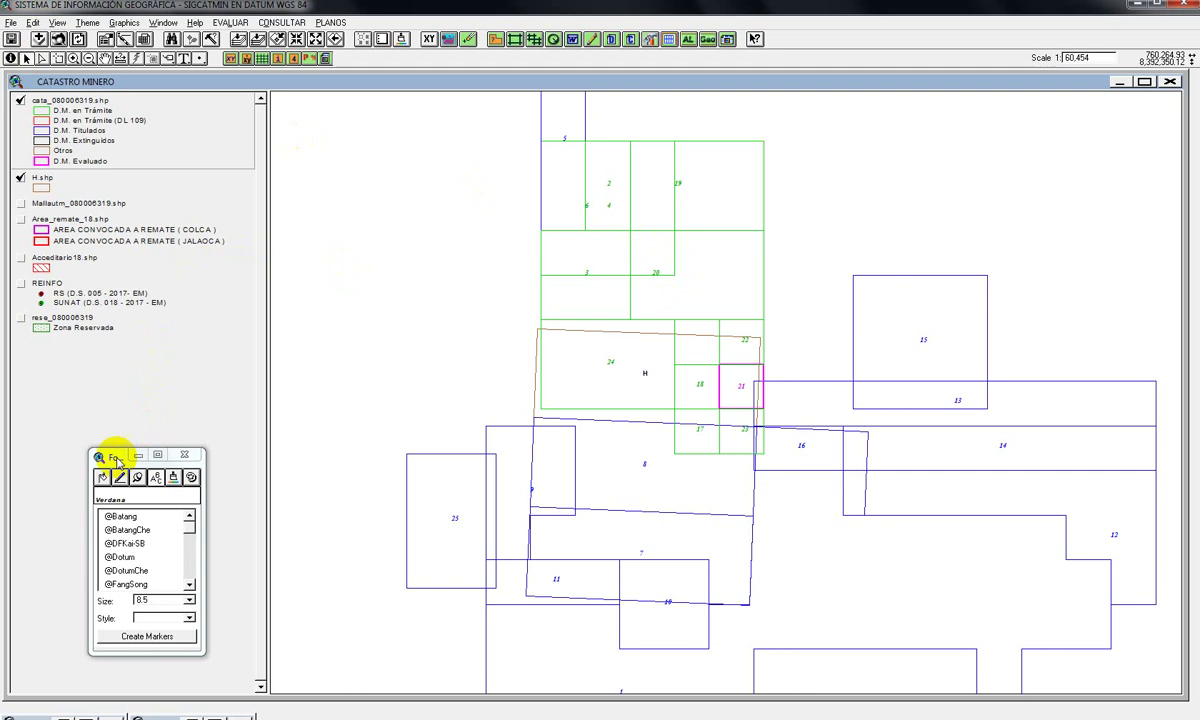
pyautogui.moveTo(116, 460); pyautogui.dragTo(97, 438)
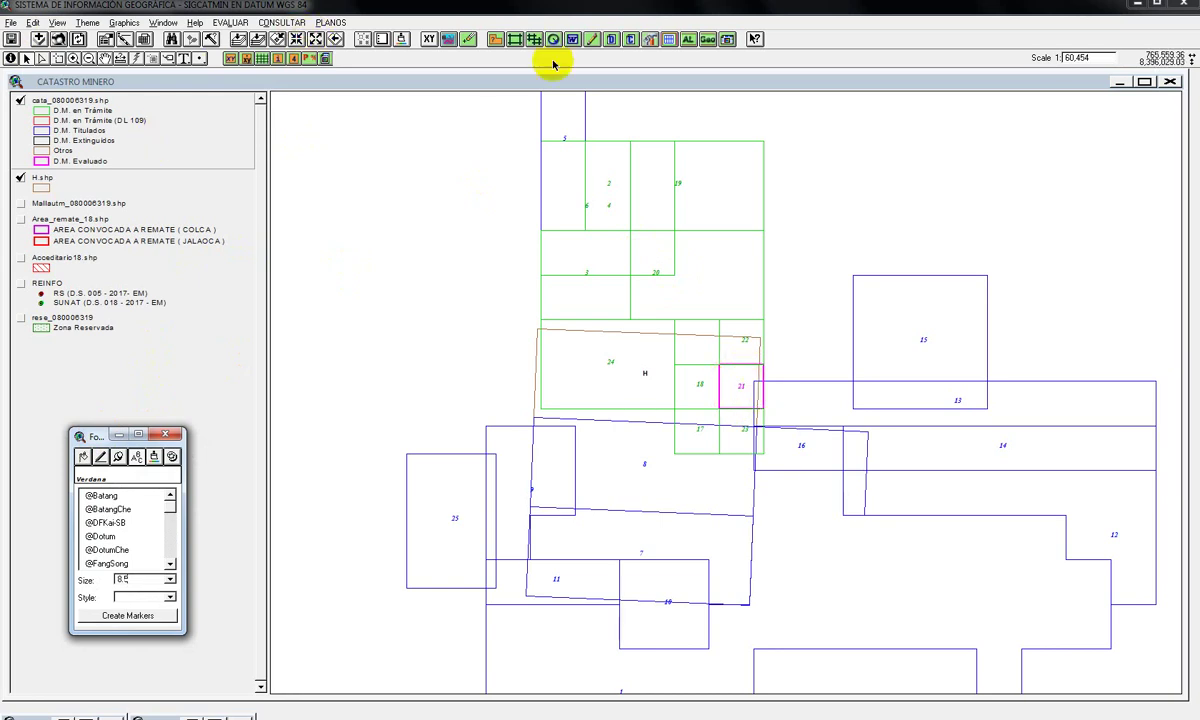
# - Show the SIGCATMIN tools and filter the mining cadastre to the evaluated petition and its prior rights only
pyautogui.click(238, 23)
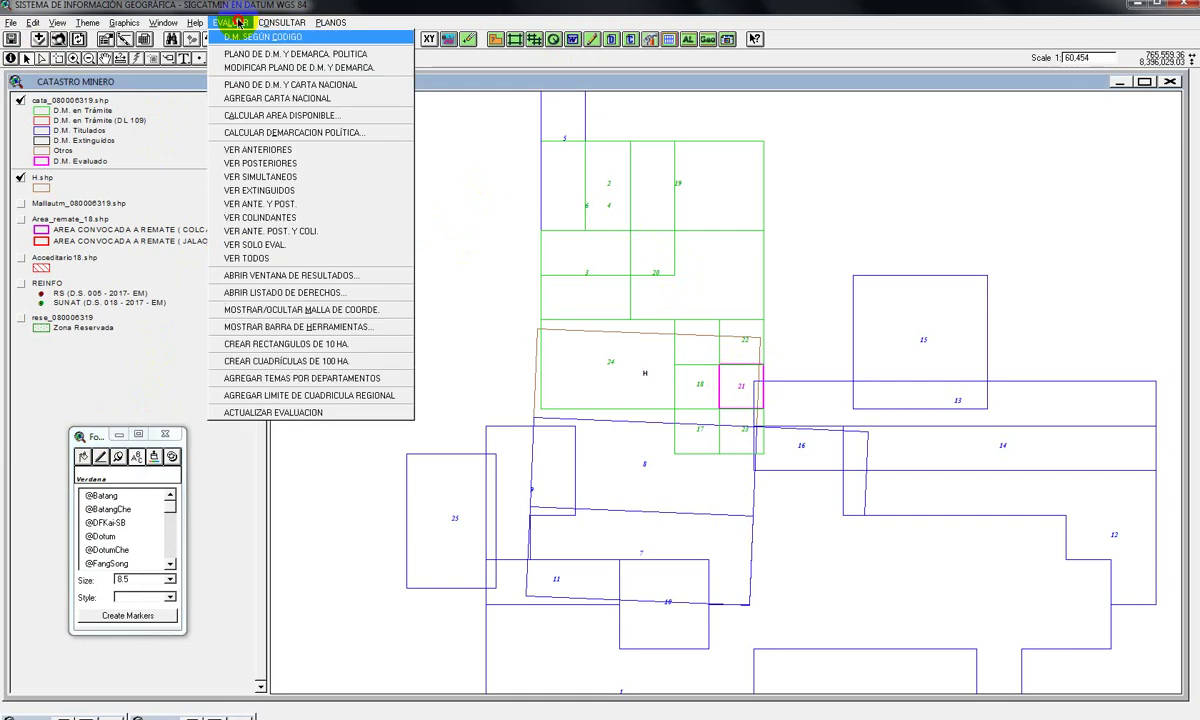
pyautogui.click(344, 332)
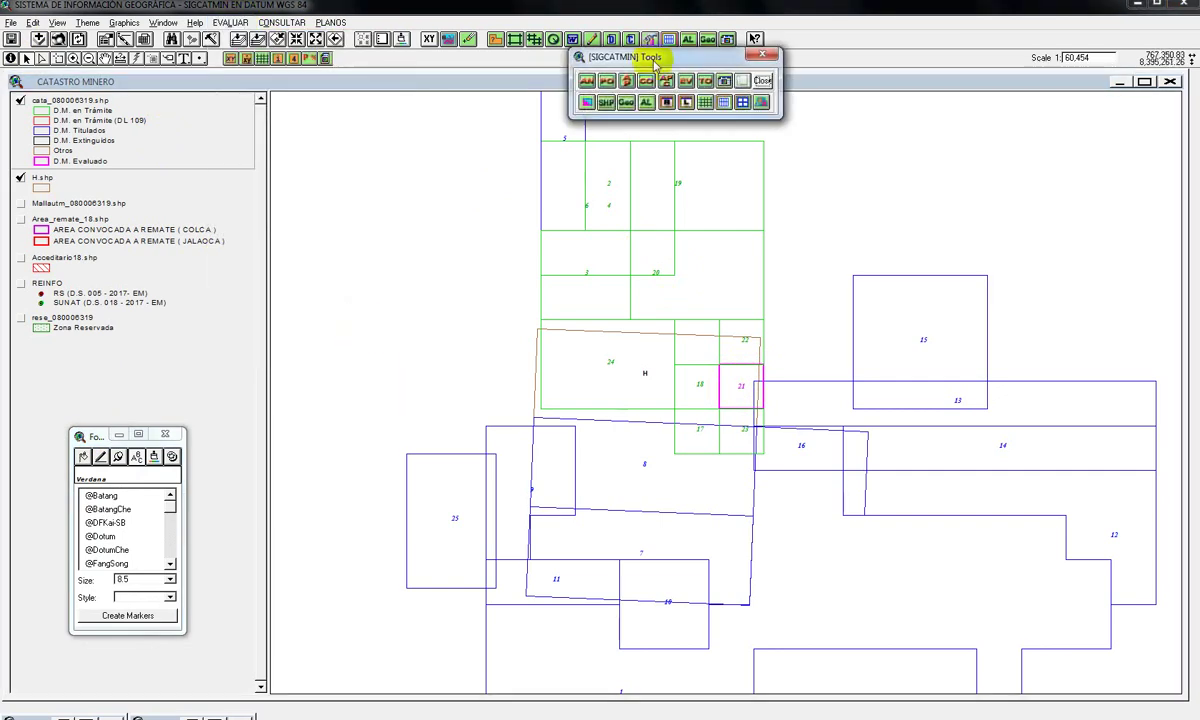
pyautogui.moveTo(651, 60); pyautogui.dragTo(322, 508)
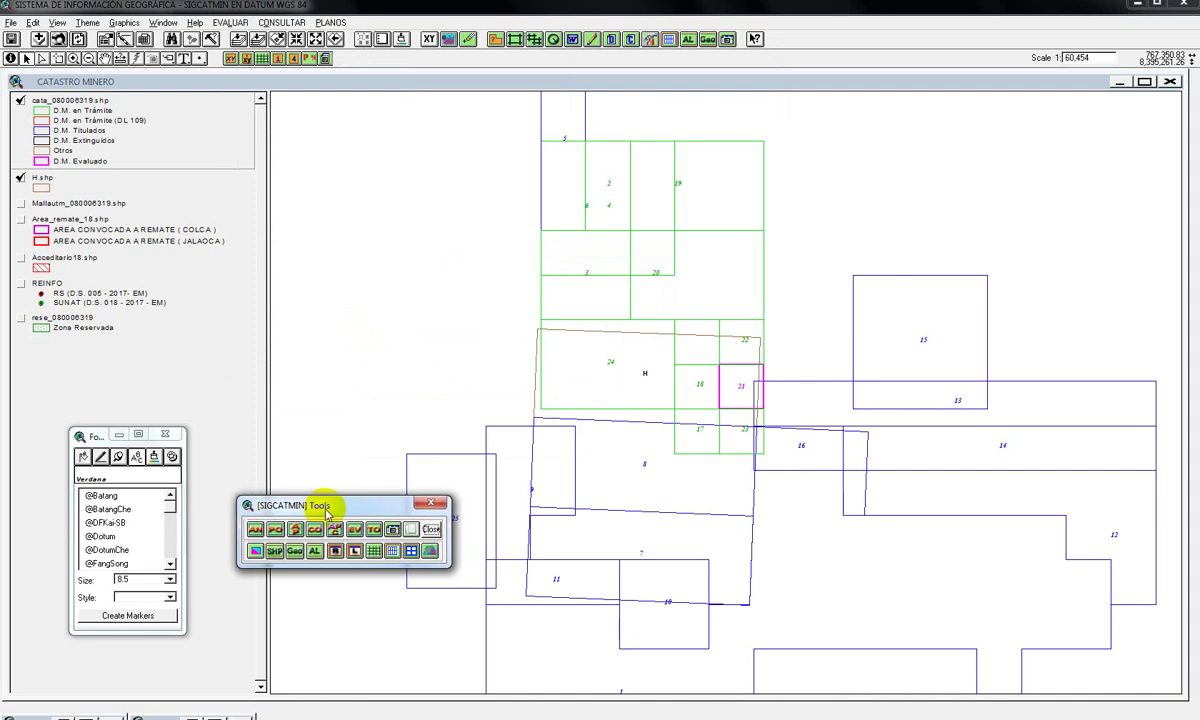
pyautogui.click(255, 529)
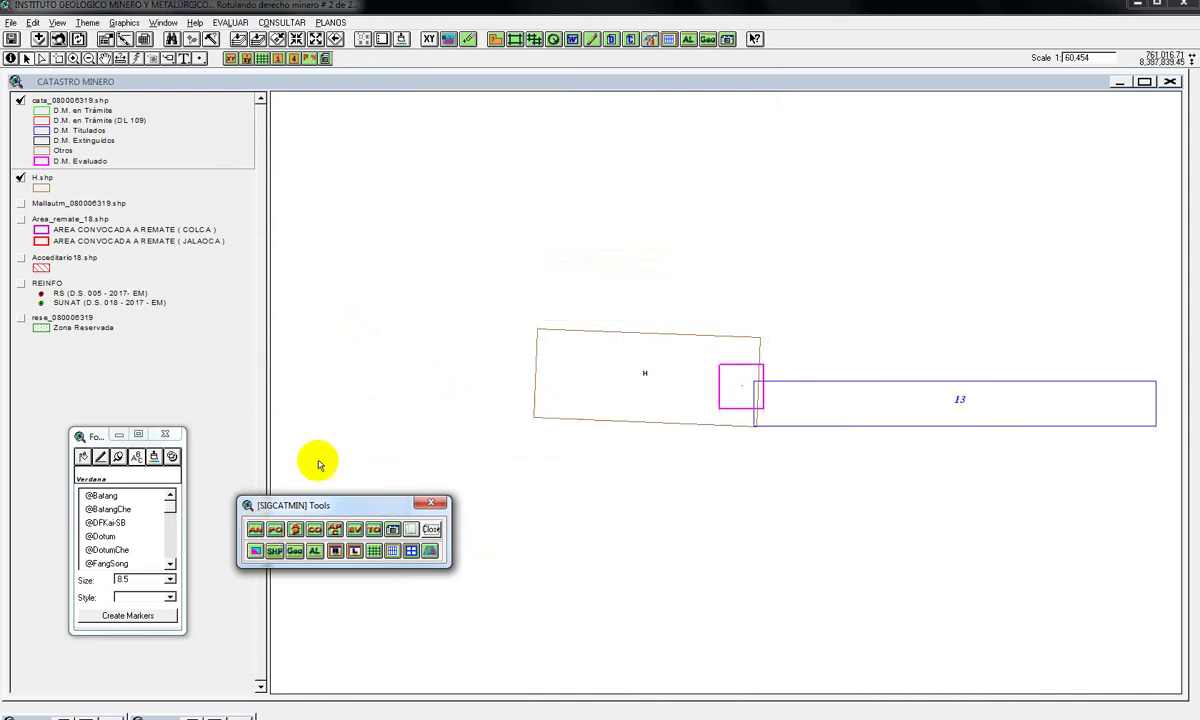
pyautogui.moveTo(330, 505); pyautogui.dragTo(278, 462)
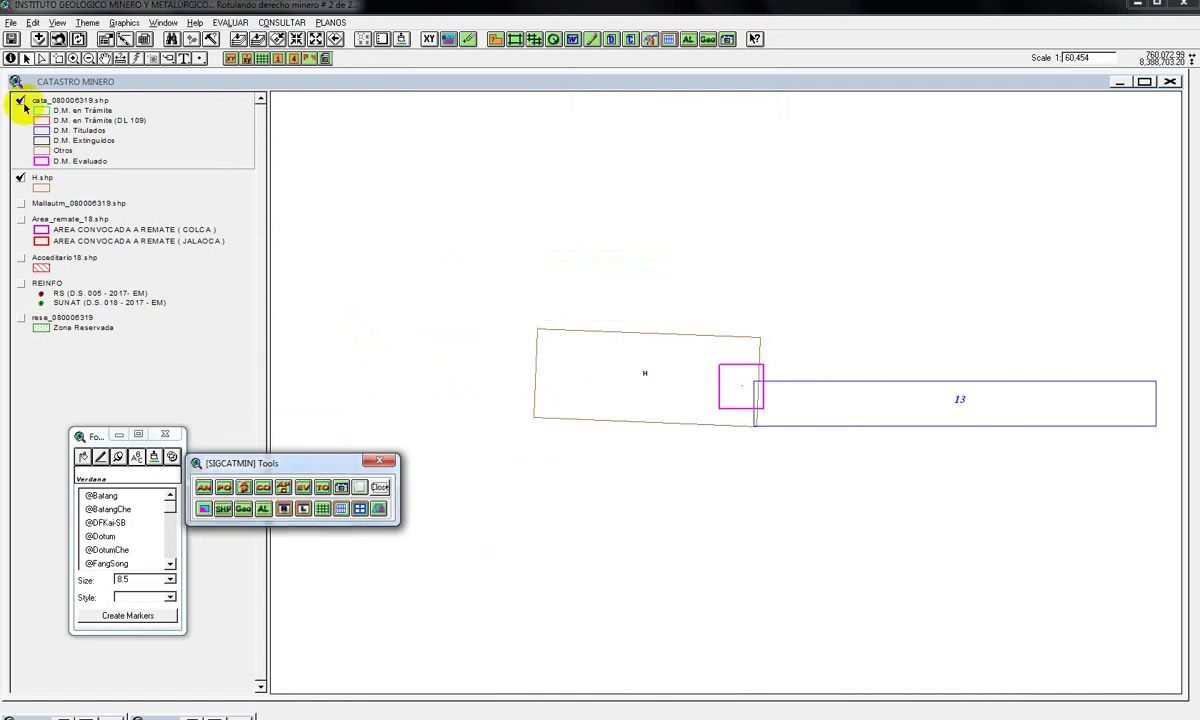
# - Open the attribute table of cata_080006319.shp and select the CAYARANY 07 record, code 010172904
pyautogui.click(54, 118)
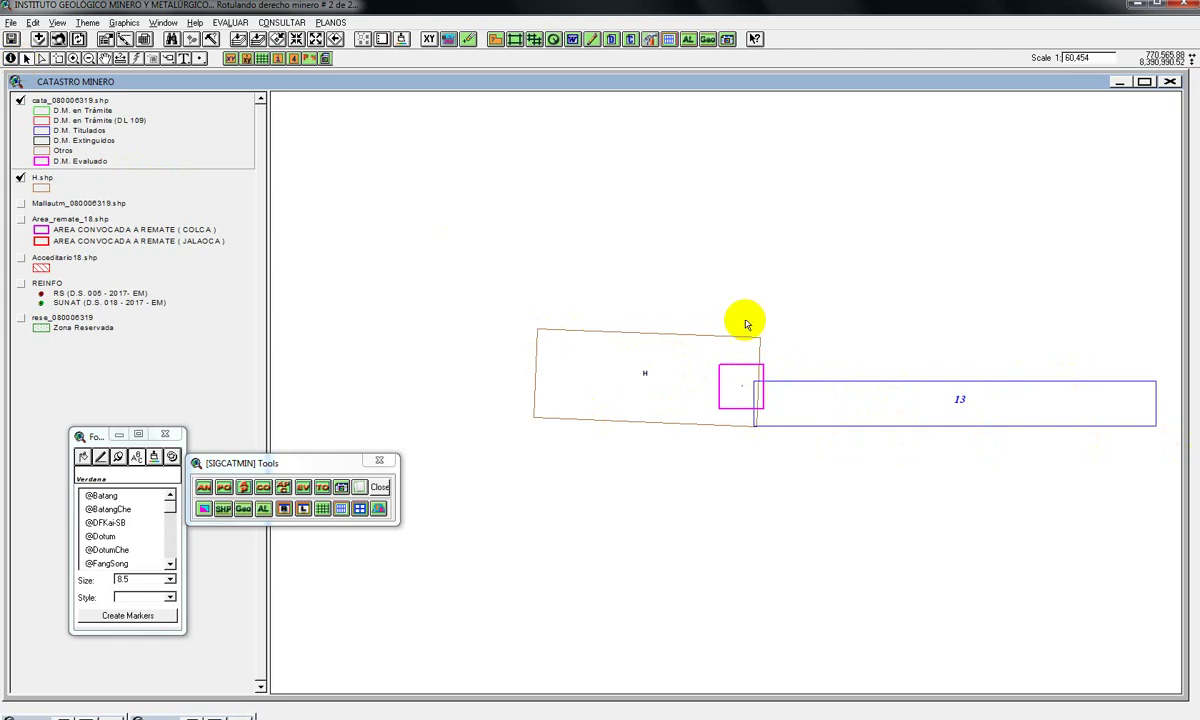
pyautogui.click(88, 22)
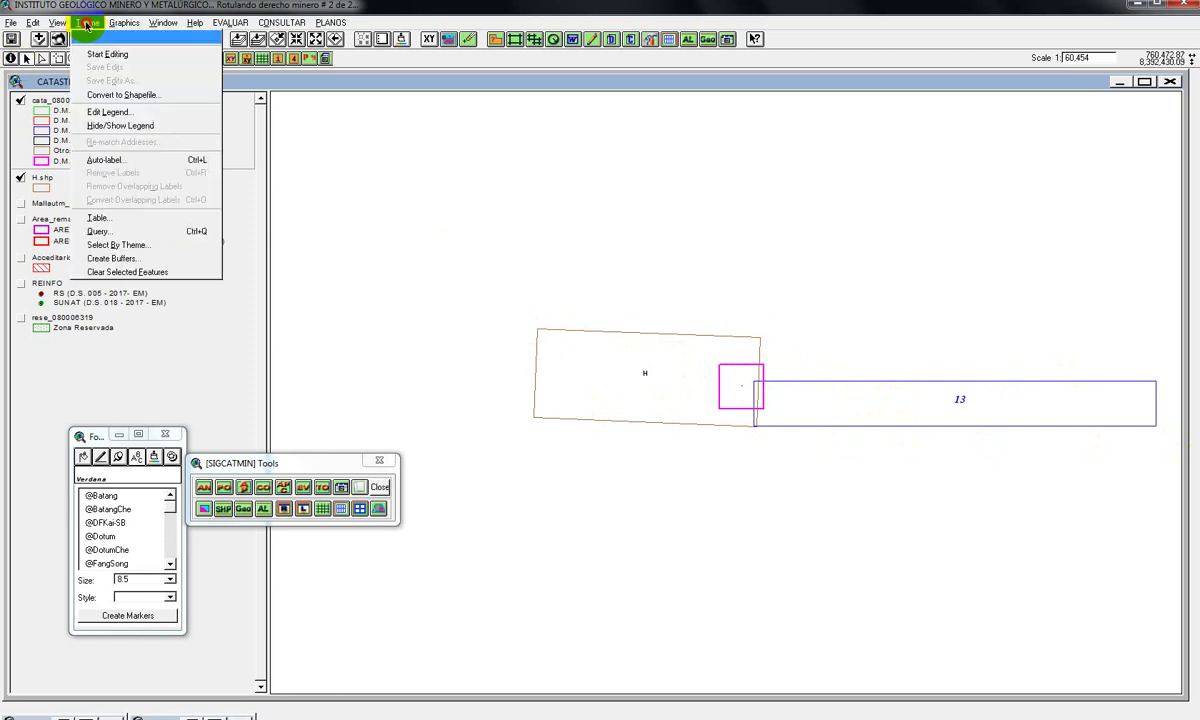
pyautogui.click(125, 218)
pyautogui.click(293, 180)
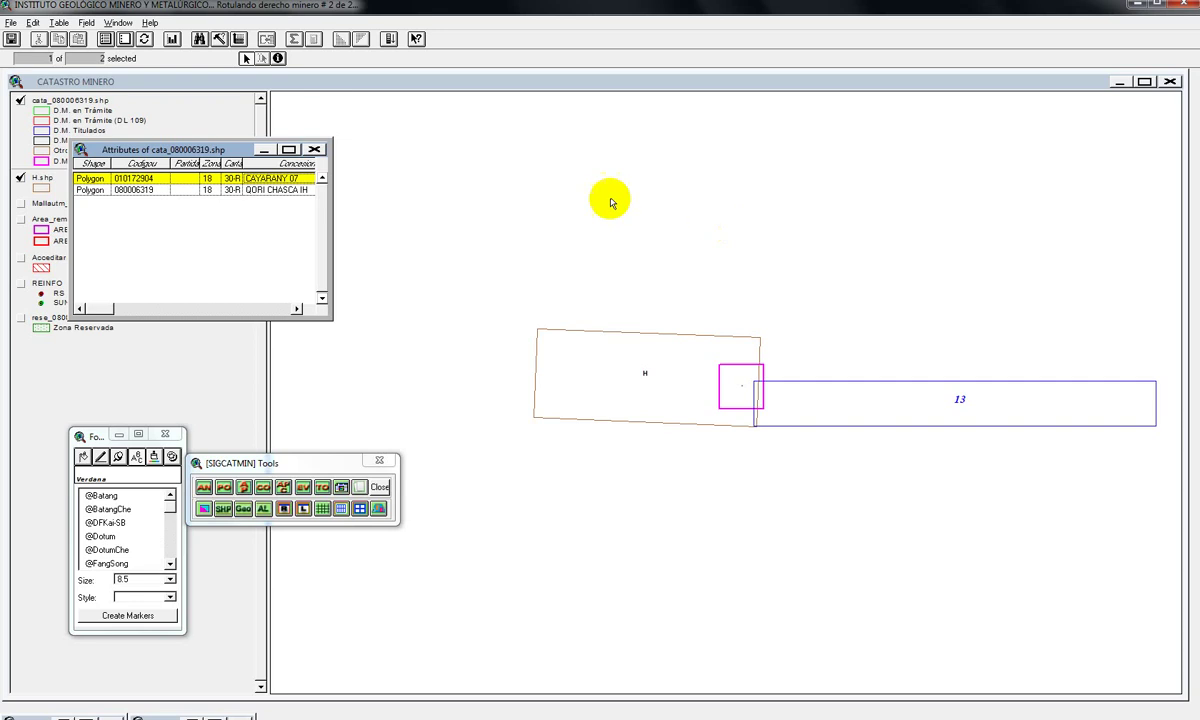
pyautogui.click(826, 262)
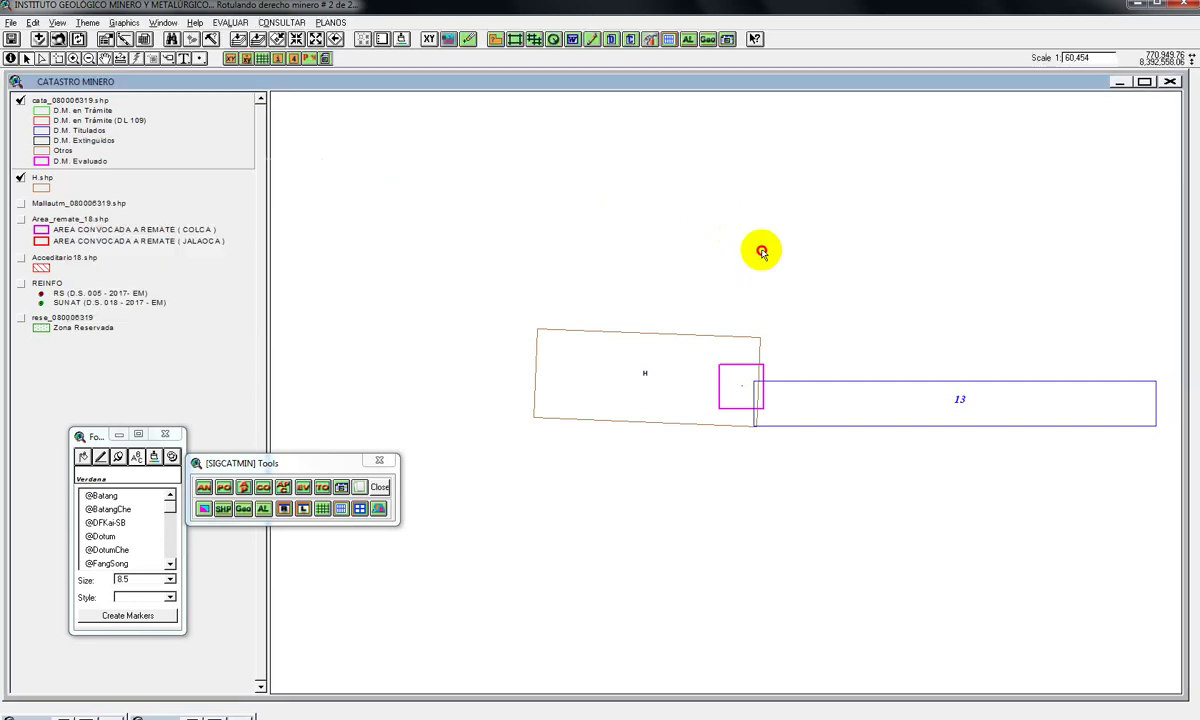
# - Convert the selected mining right to the shapefile Cayarani.shp, replacing the existing file and adding it to the view
pyautogui.click(86, 23)
pyautogui.click(161, 112)
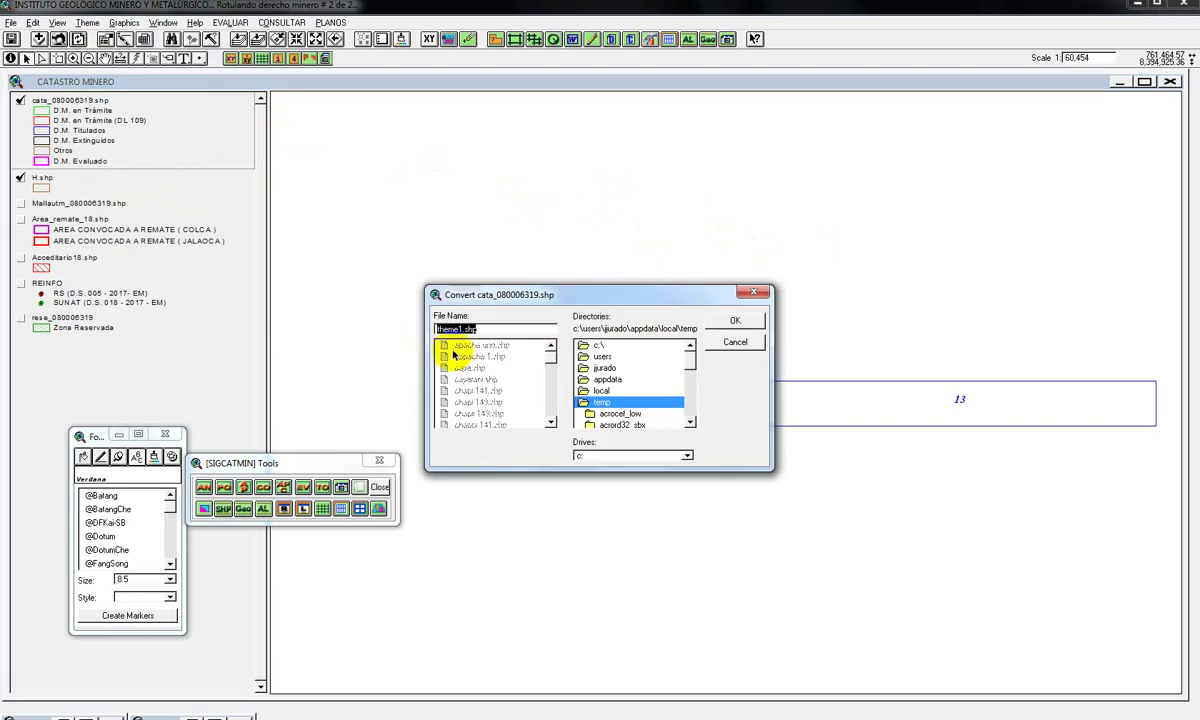
pyautogui.write('caye')
pyautogui.click(743, 322)
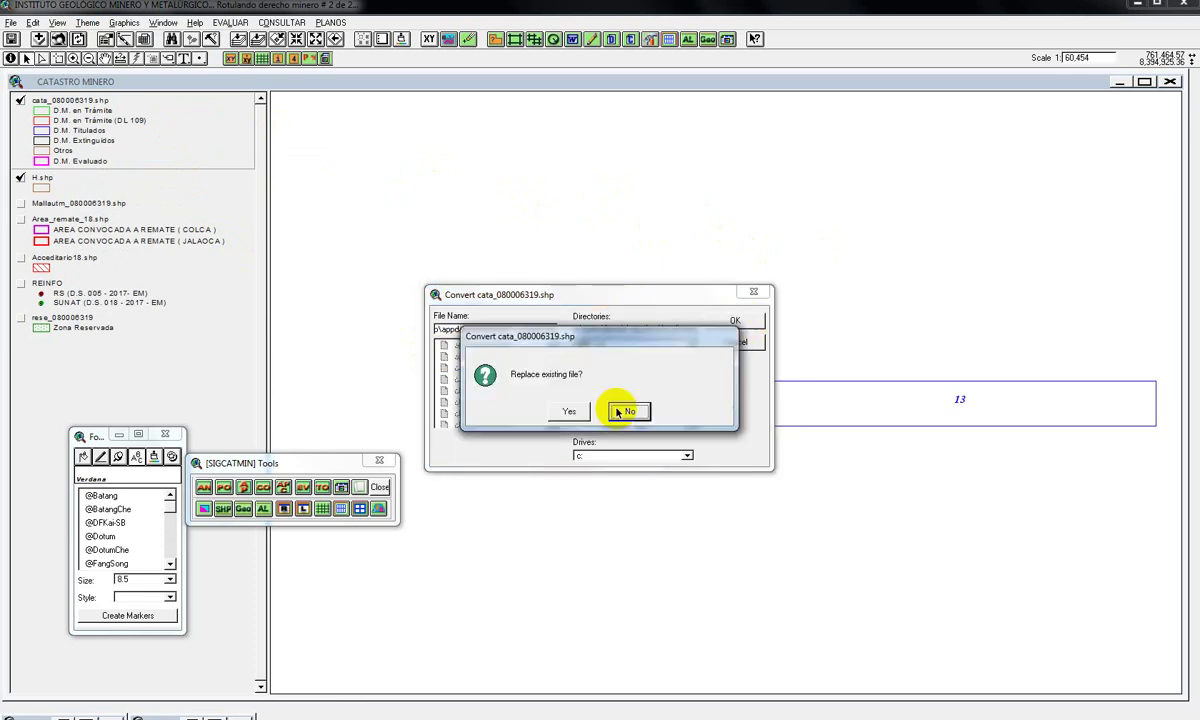
pyautogui.click(578, 416)
pyautogui.click(571, 410)
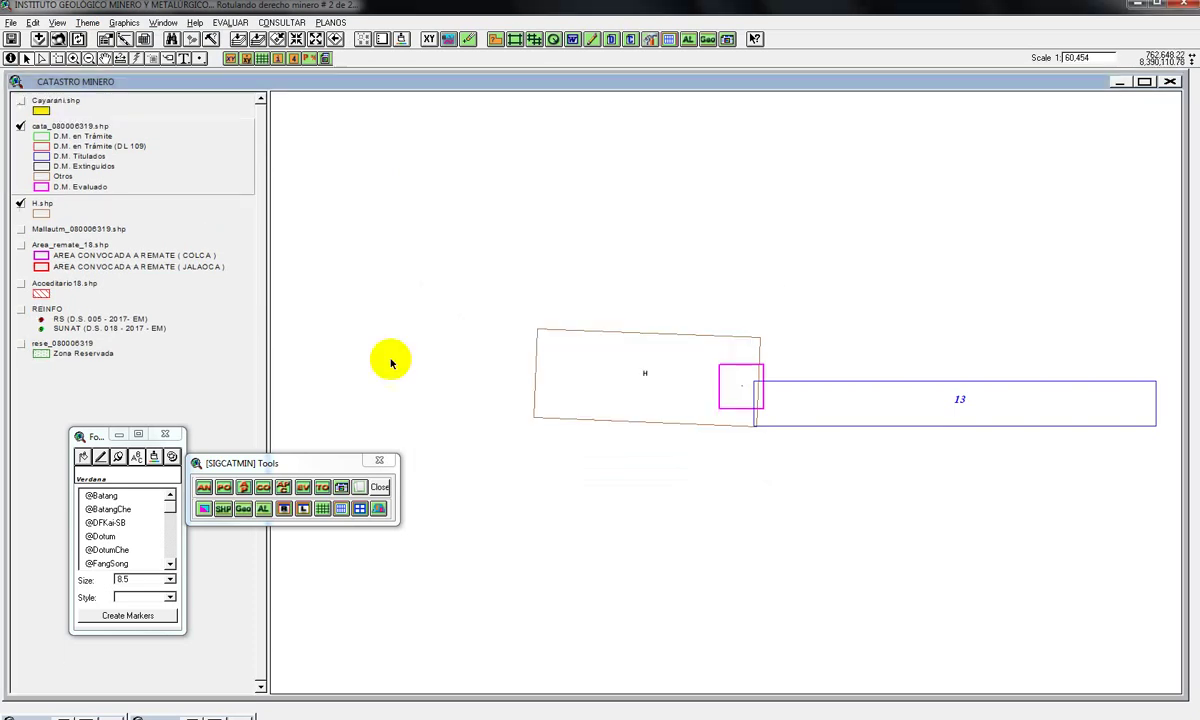
# - Show the Cayarani.shp theme and give its symbol an empty fill with a blue outline color
pyautogui.click(21, 103)
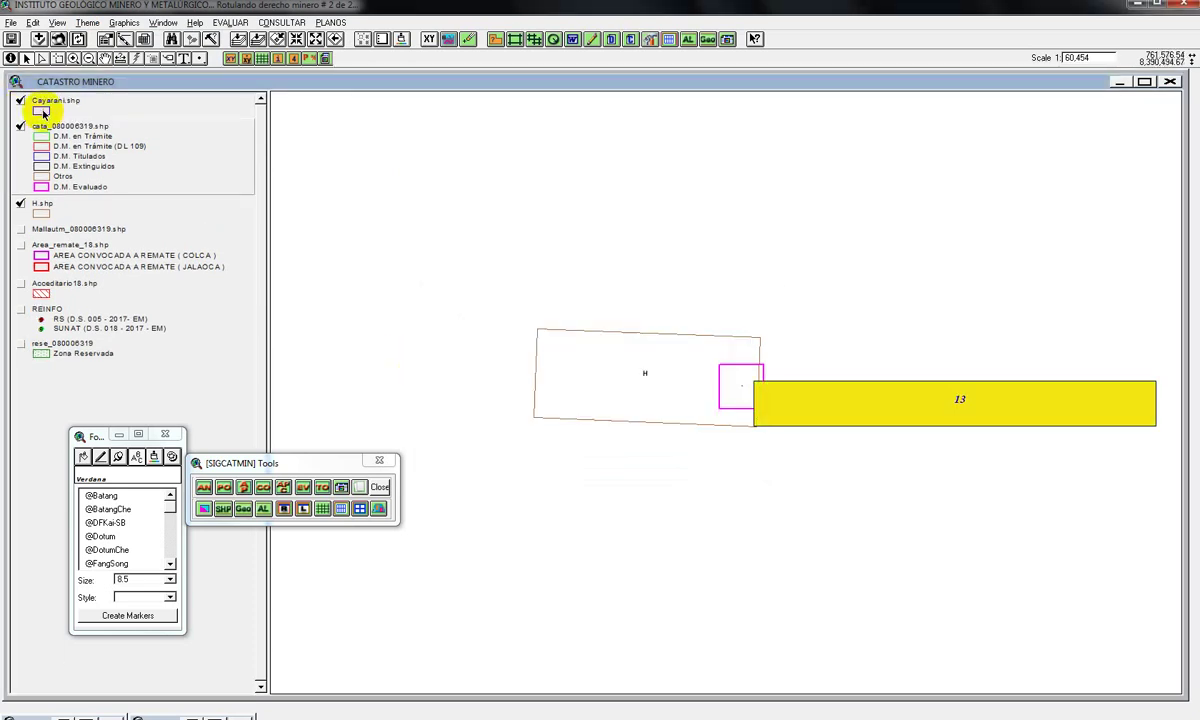
pyautogui.doubleClick(41, 111)
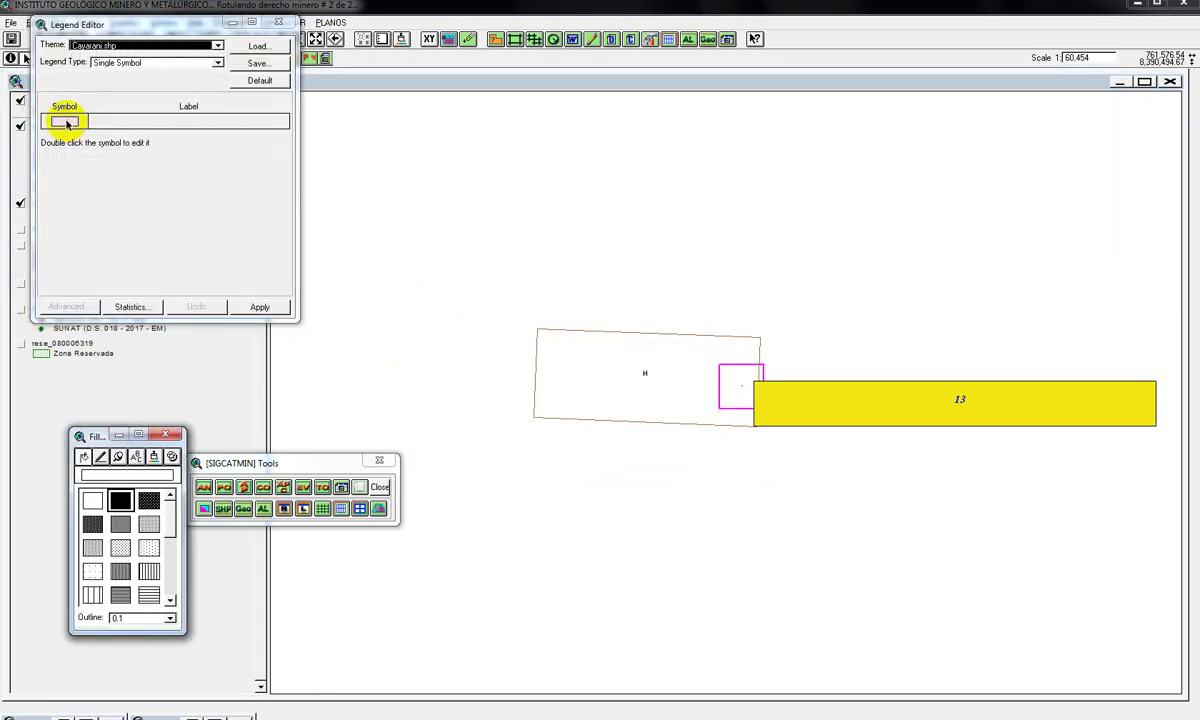
pyautogui.doubleClick(60, 121)
pyautogui.click(93, 500)
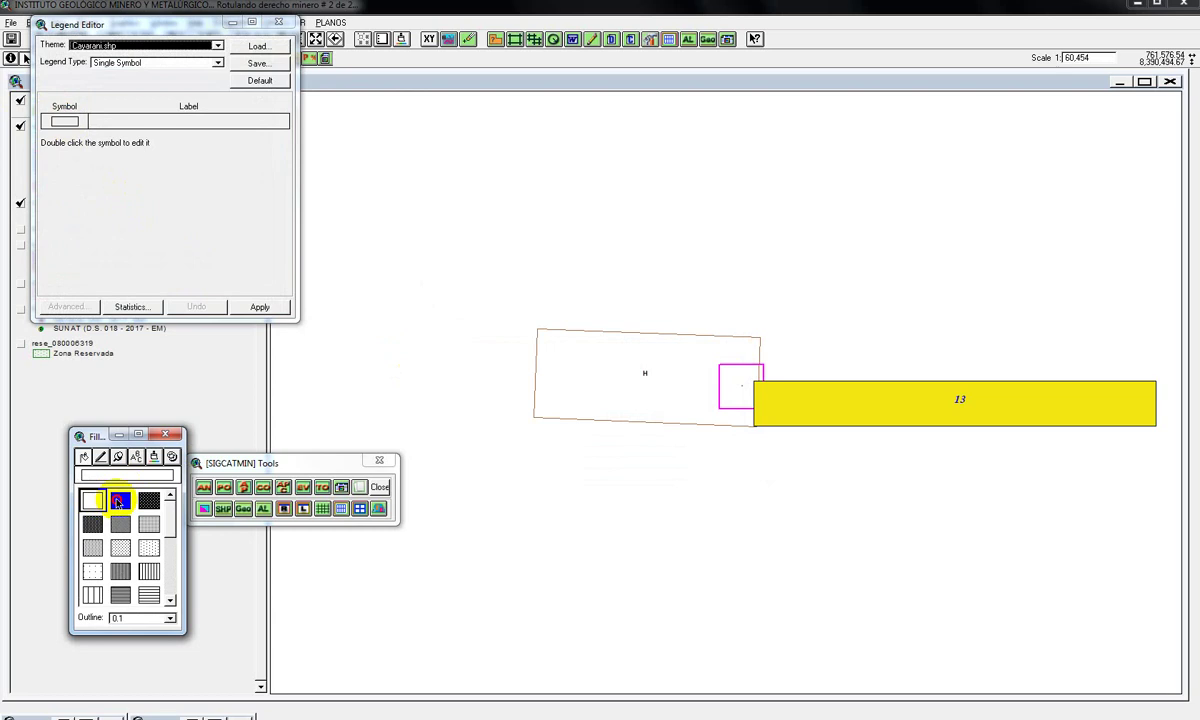
pyautogui.click(155, 456)
pyautogui.click(139, 493)
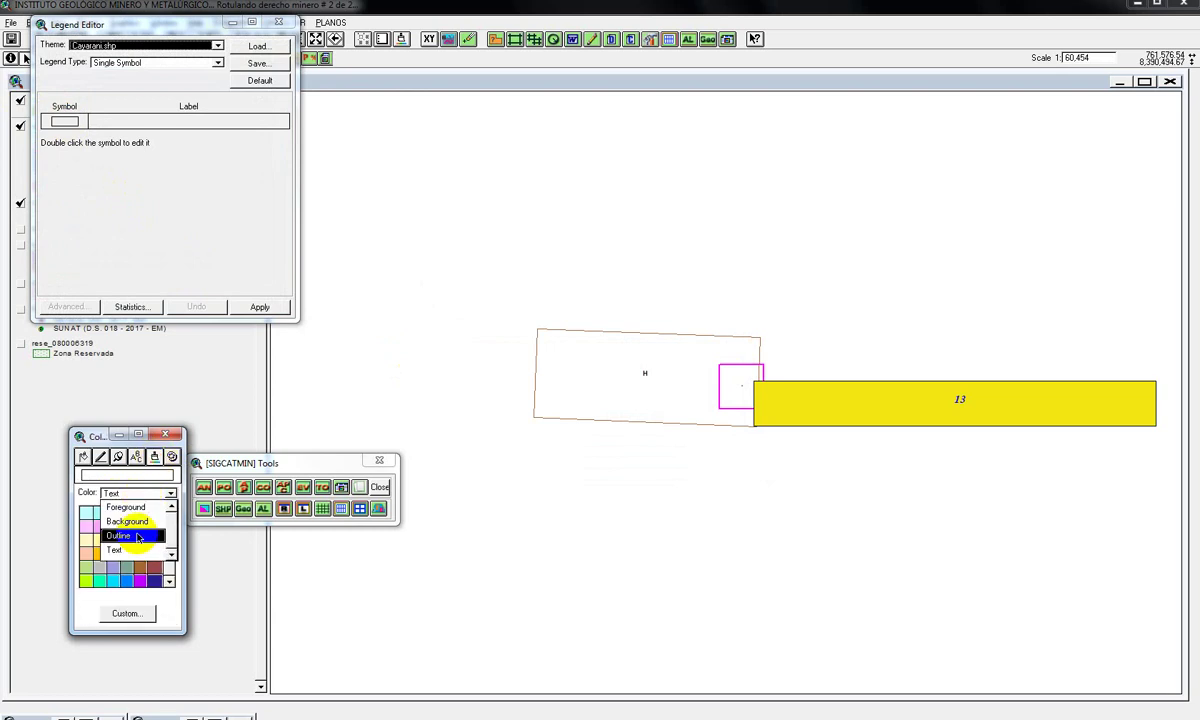
pyautogui.click(120, 527)
pyautogui.moveTo(172, 560); pyautogui.dragTo(169, 532)
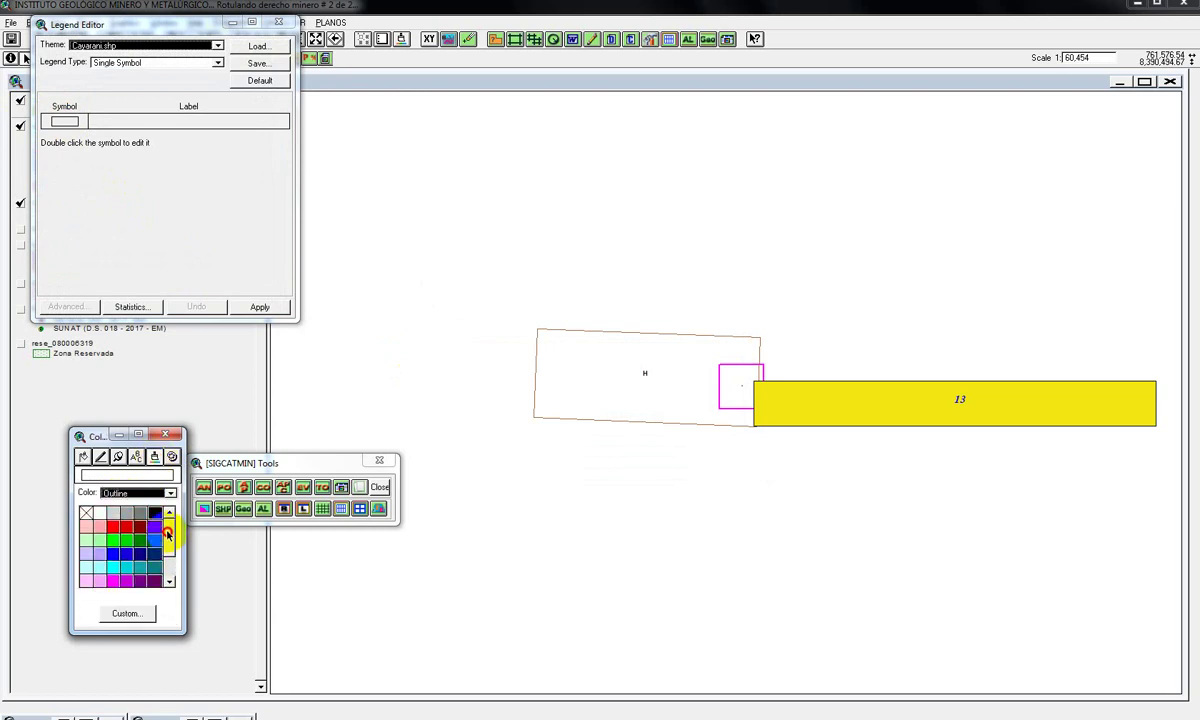
pyautogui.click(125, 563)
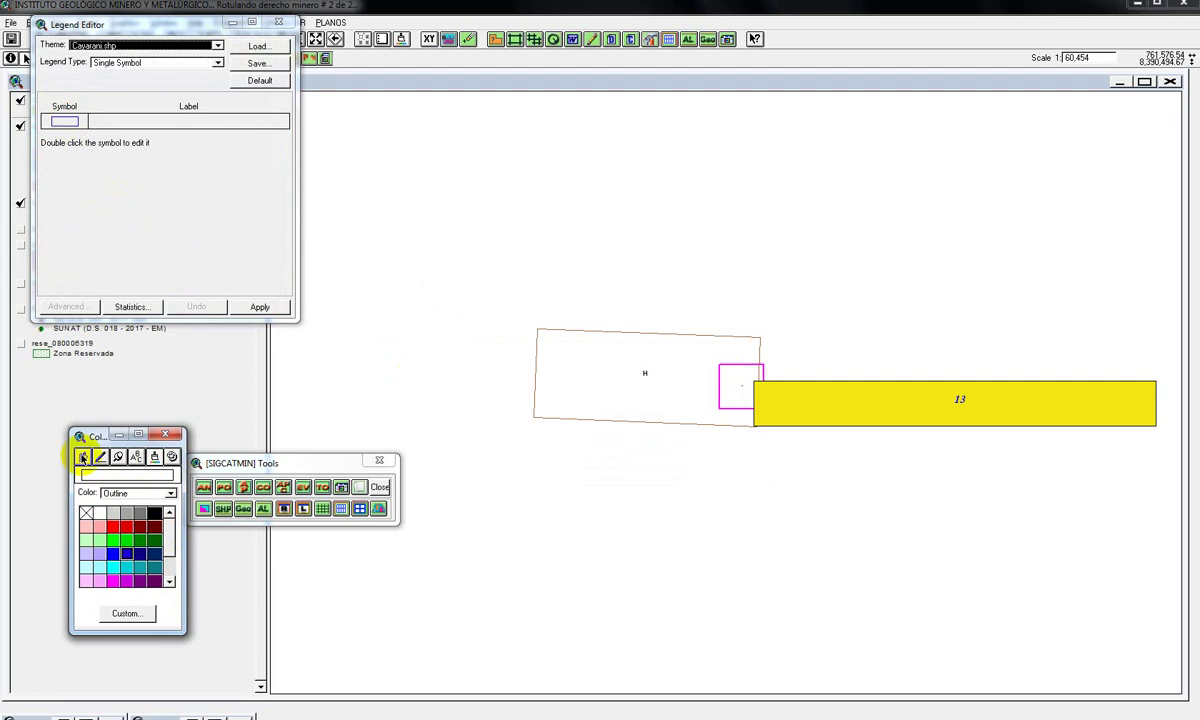
# - Set the Cayarani.shp symbol's outline width to 1 and apply the legend
pyautogui.click(84, 456)
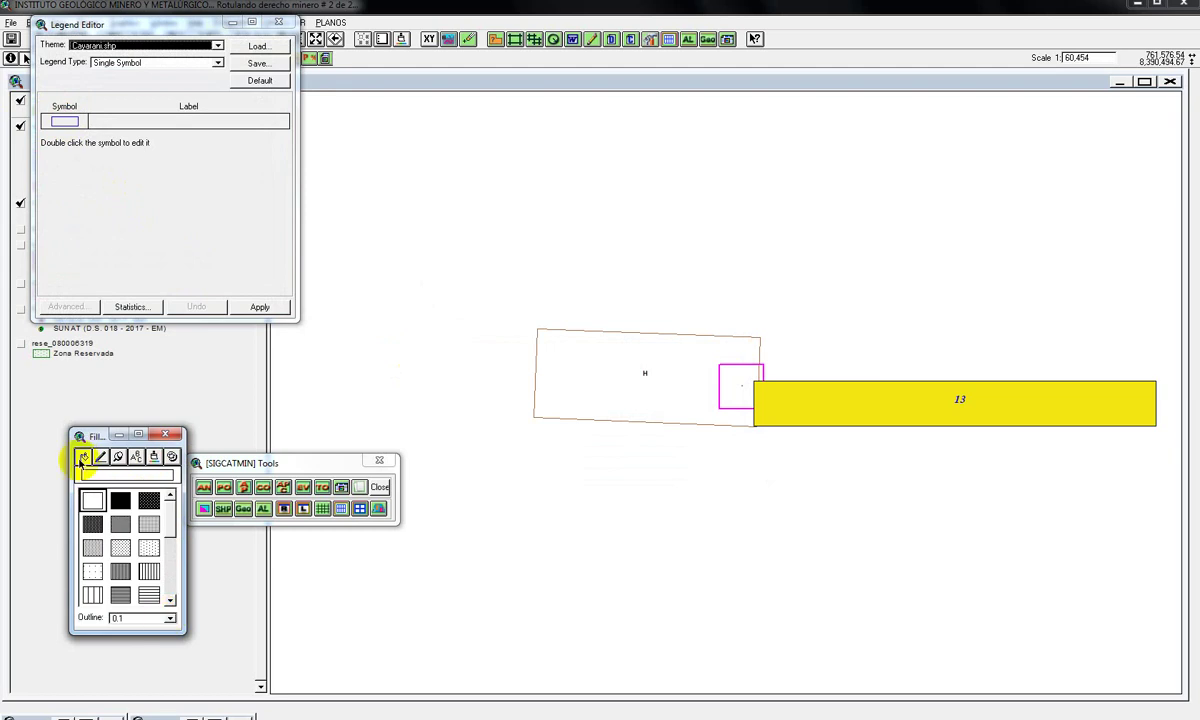
pyautogui.click(170, 621)
pyautogui.click(145, 684)
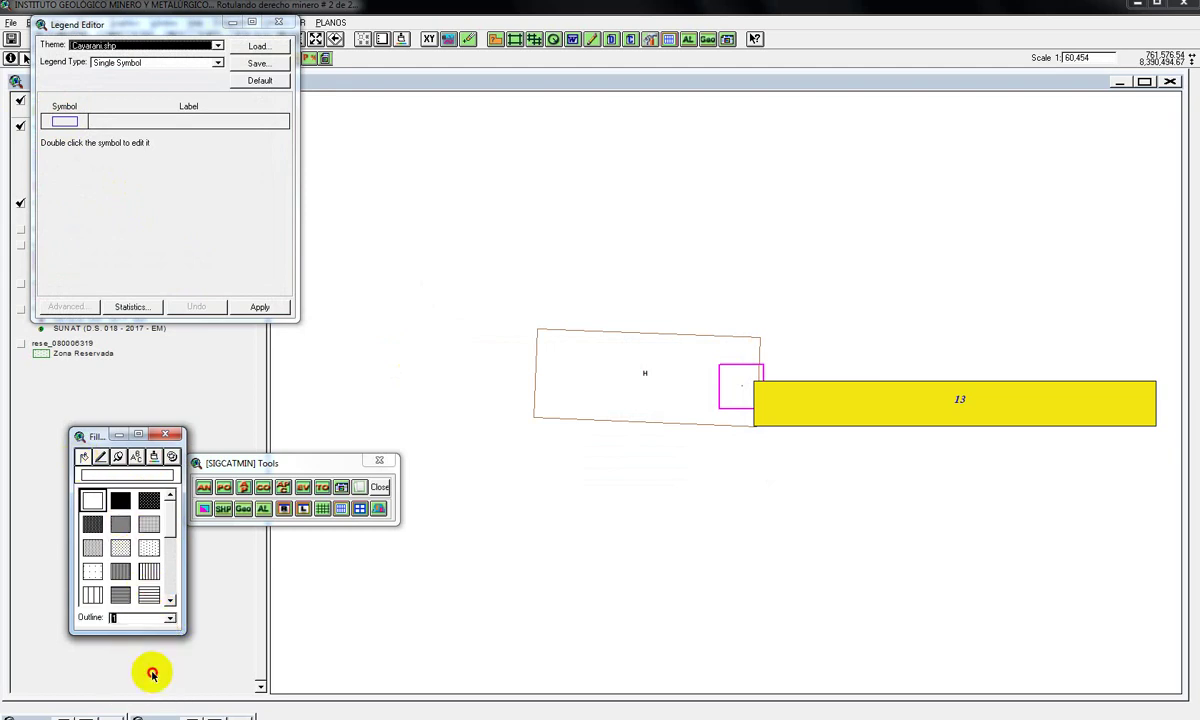
pyautogui.click(262, 308)
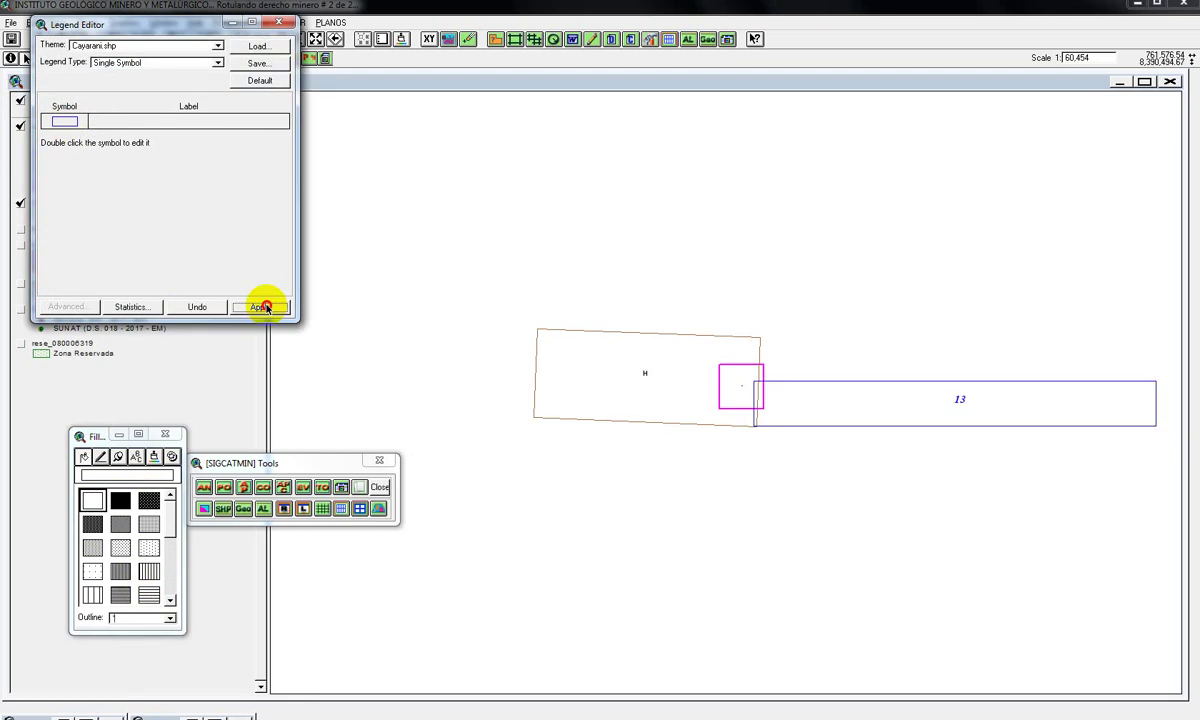
pyautogui.click(278, 22)
# - Open the attribute table of cata_080006319.shp and select the QORI CHASCA IH record, code 080006319
pyautogui.click(67, 168)
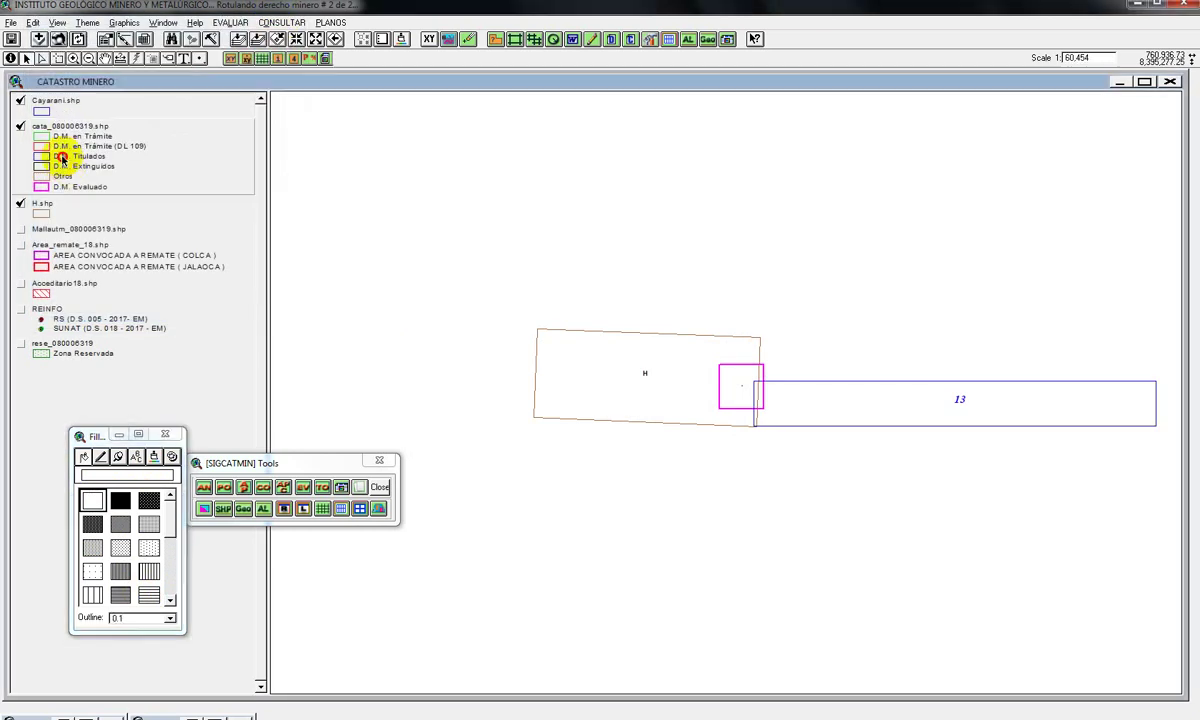
pyautogui.click(87, 22)
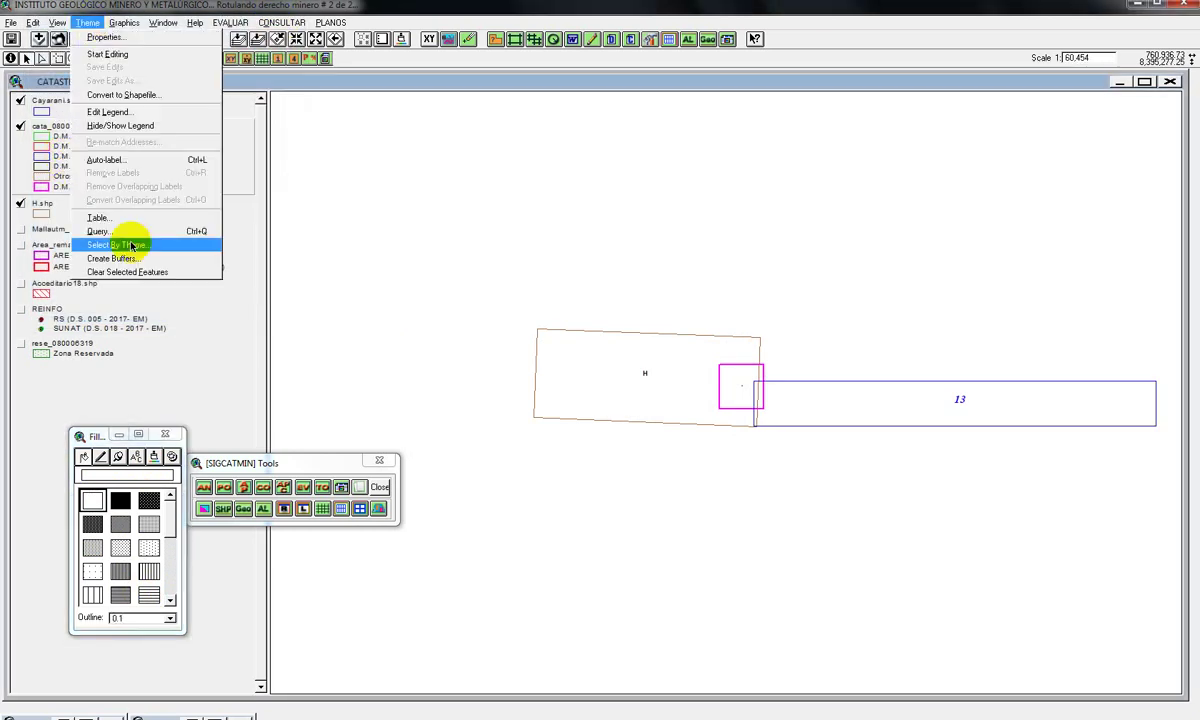
pyautogui.click(130, 216)
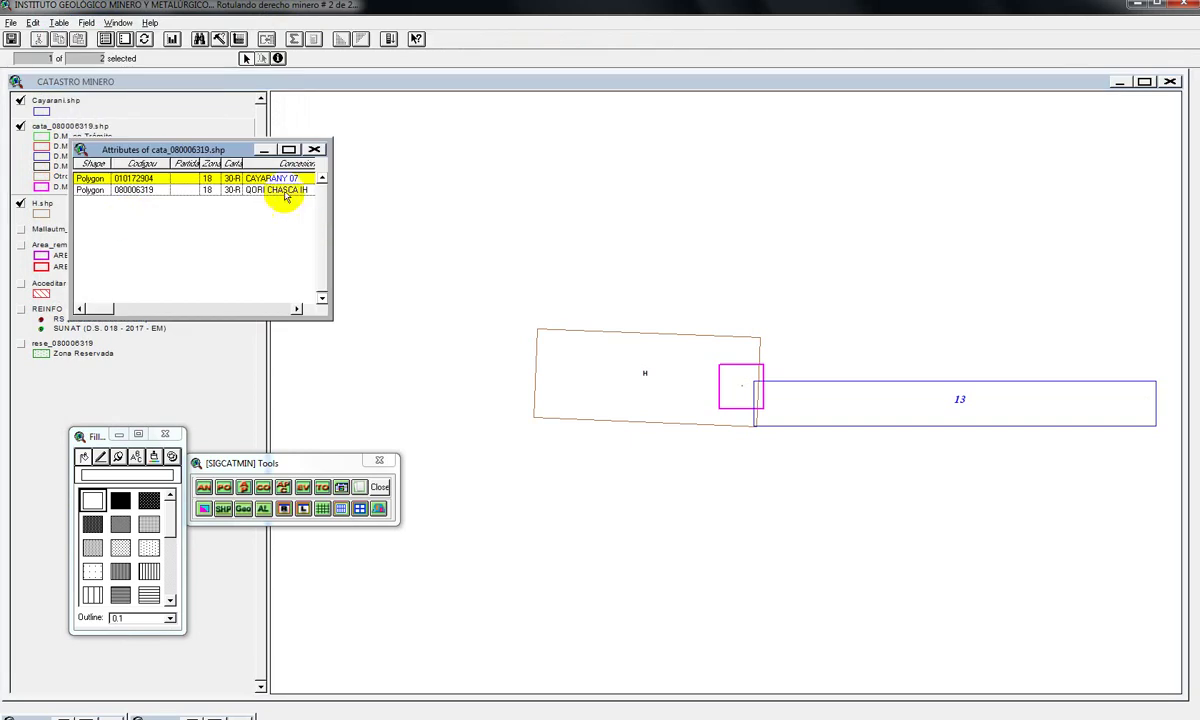
pyautogui.click(290, 190)
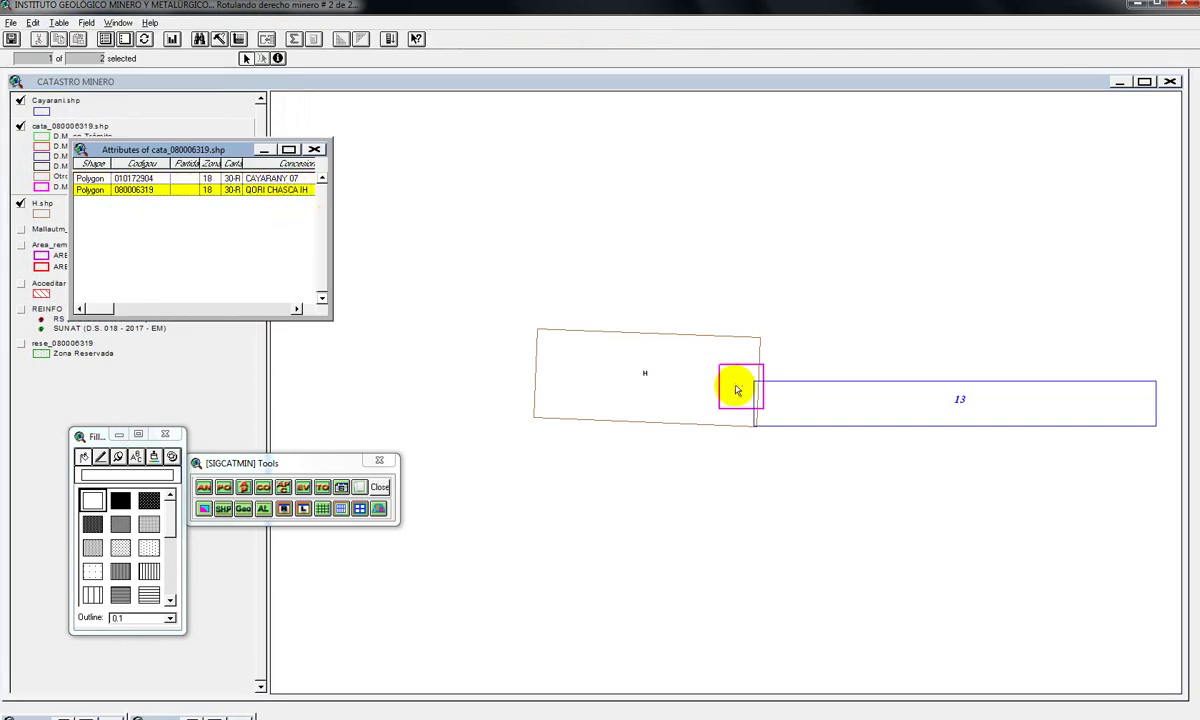
pyautogui.click(485, 230)
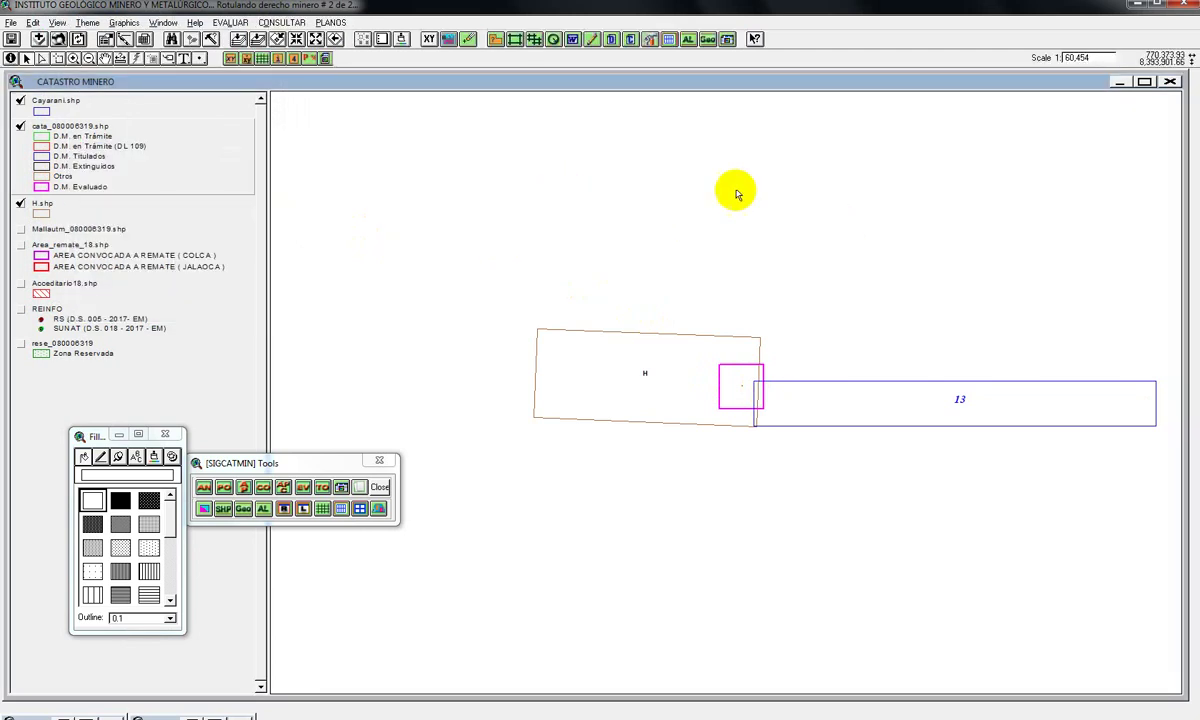
pyautogui.click(89, 23)
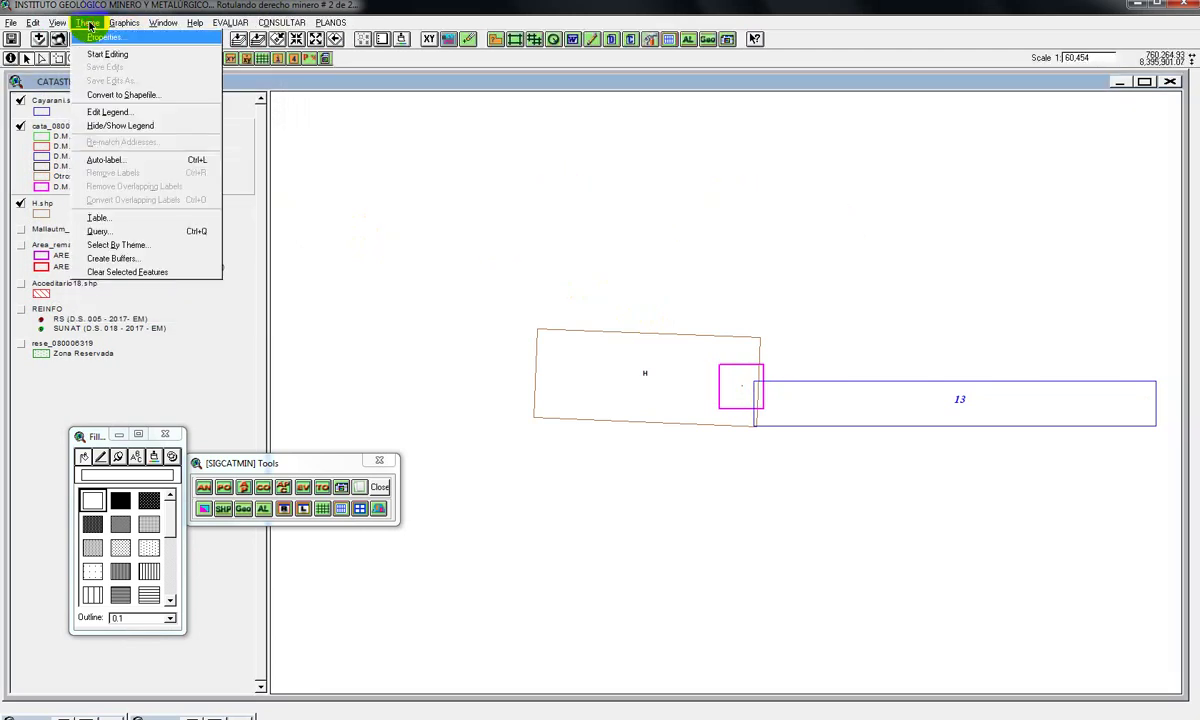
pyautogui.click(185, 218)
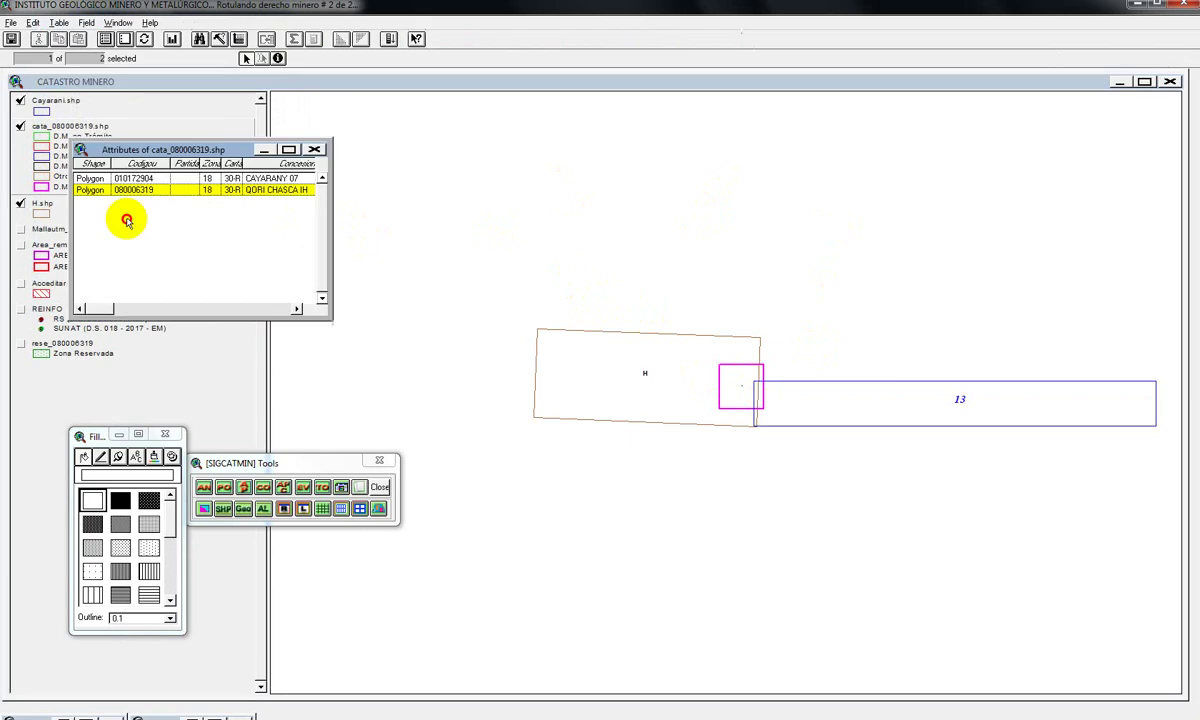
pyautogui.click(405, 203)
# - Convert the selected petition to a shapefile named QORI CHASCA IH and add it to the view
pyautogui.click(57, 22)
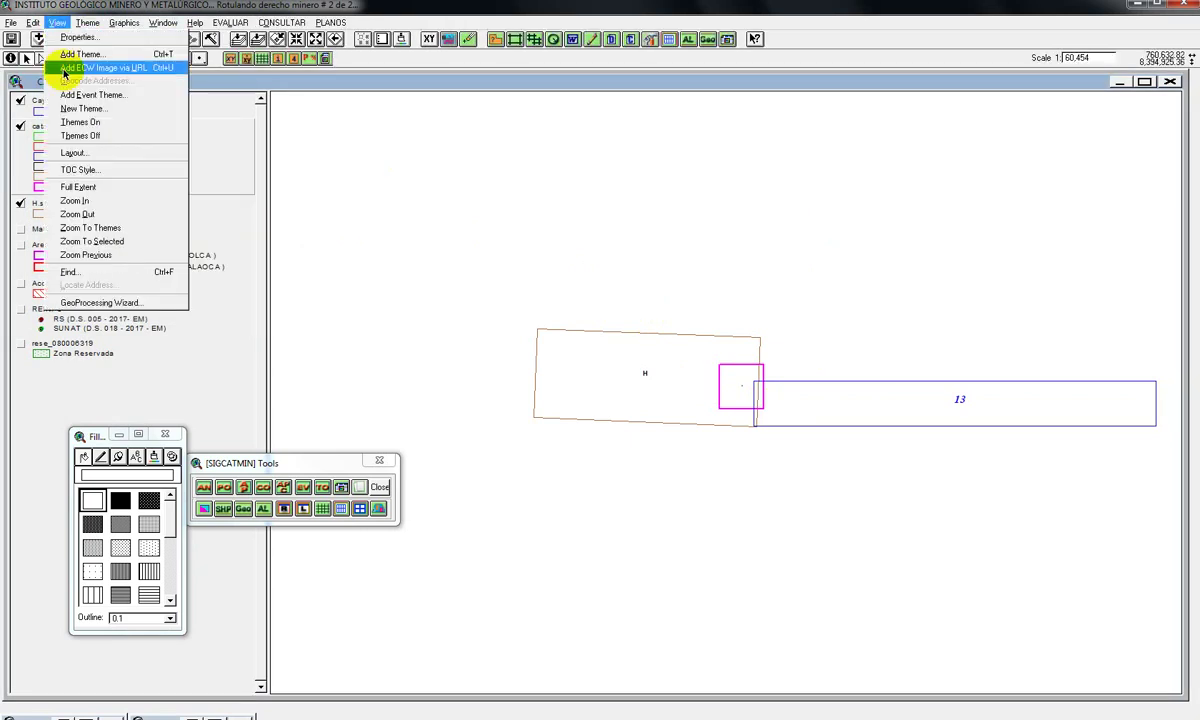
pyautogui.moveTo(87, 22)
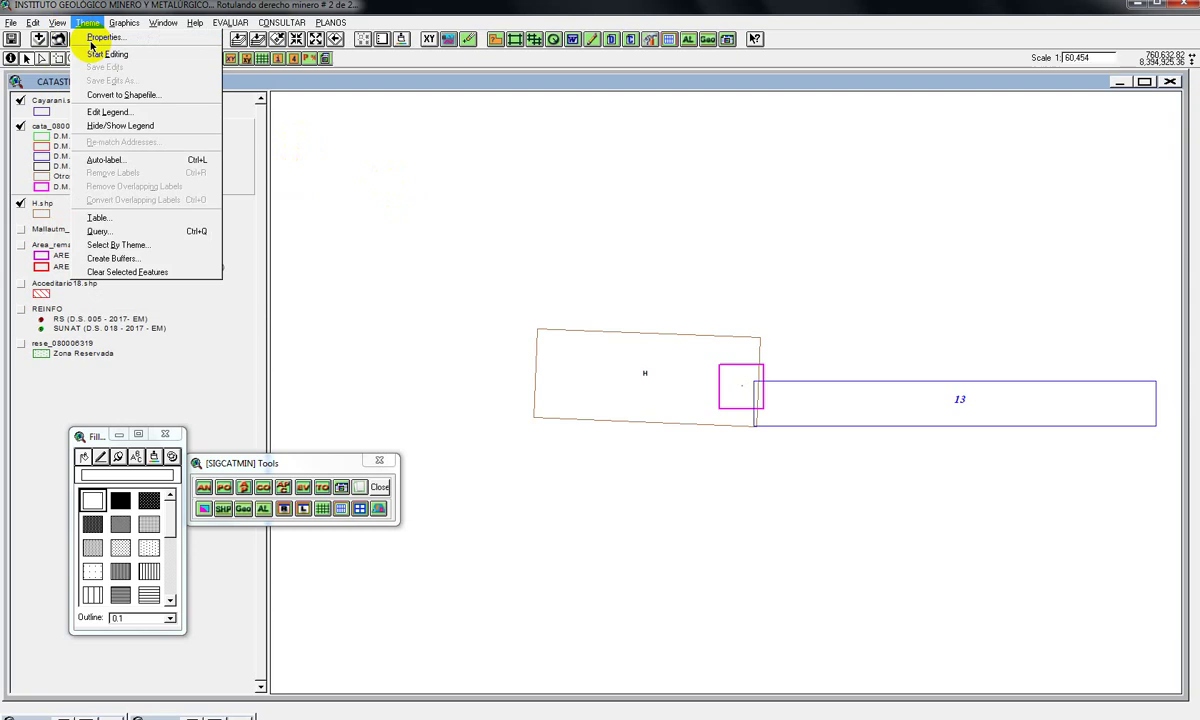
pyautogui.click(117, 98)
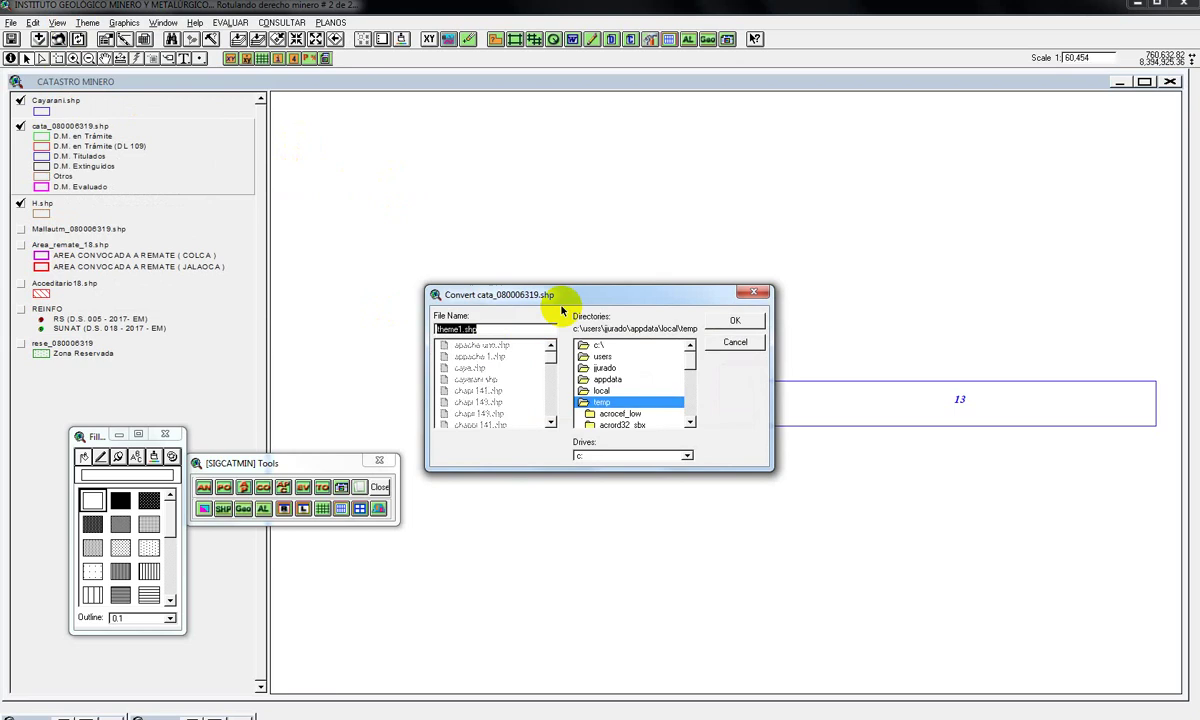
pyautogui.write('c')
pyautogui.press('BackSpace')
pyautogui.write('QORI CHASCA IH')
pyautogui.click(738, 321)
pyautogui.click(569, 412)
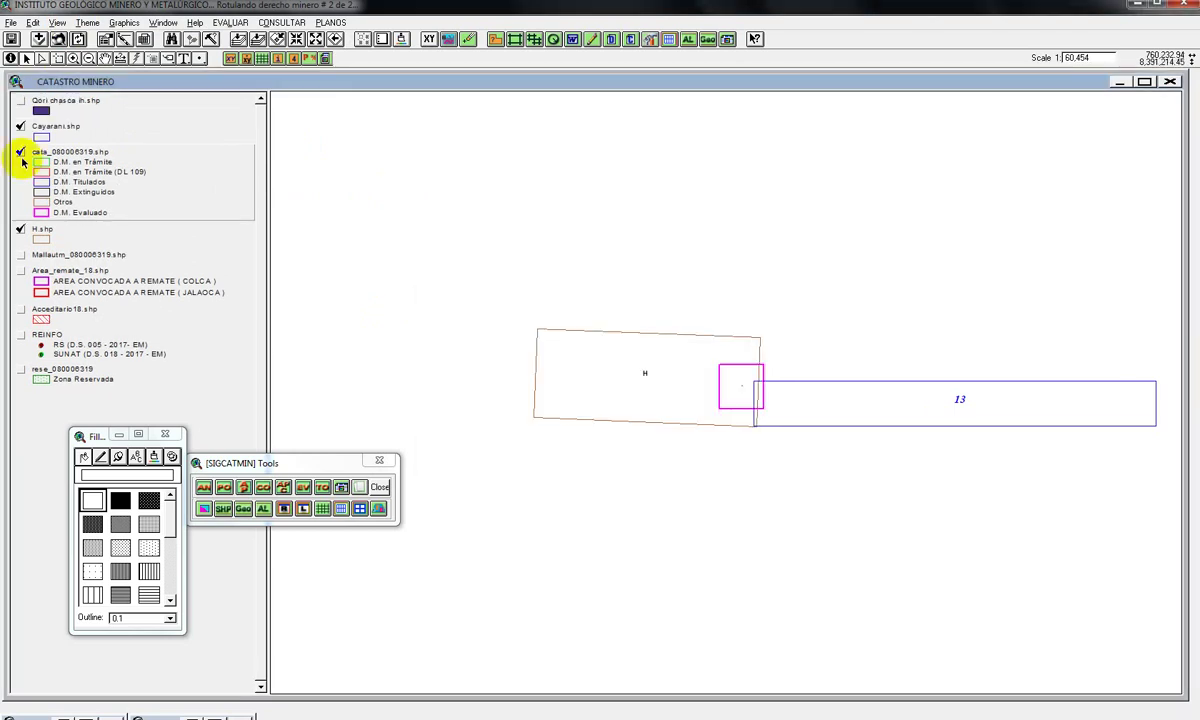
# - Show the Qori chasca ih.shp theme and symbolize it with an empty fill and a magenta outline of width 2
pyautogui.click(21, 101)
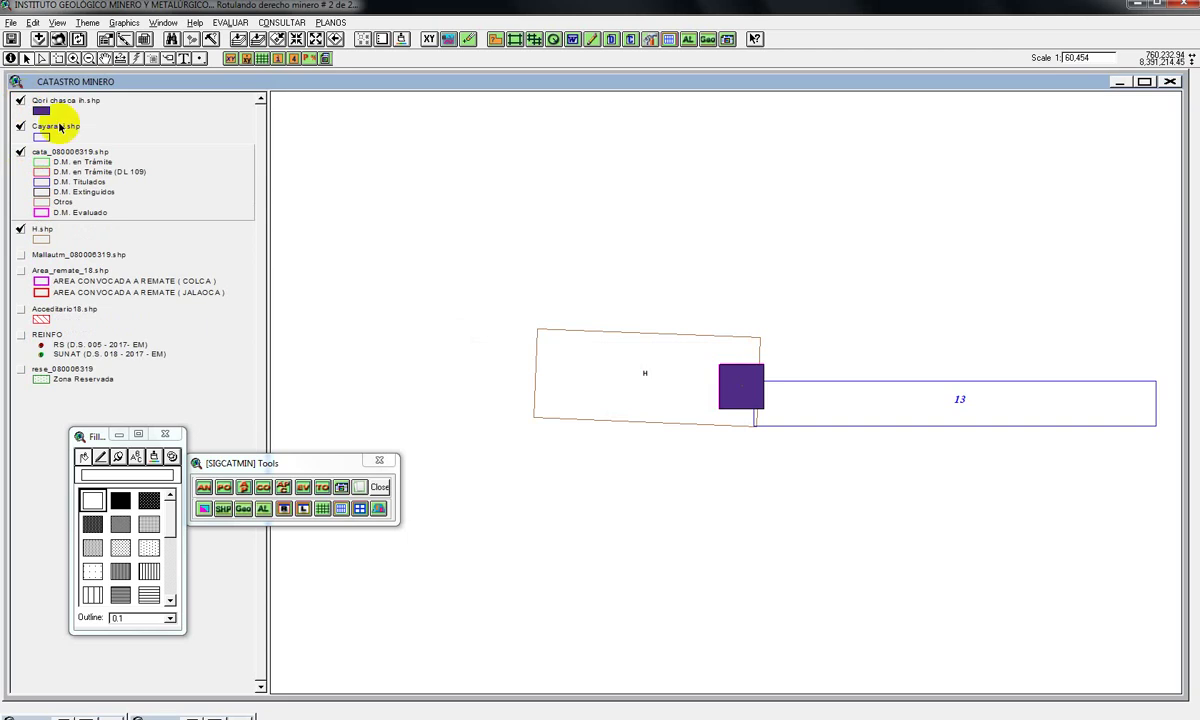
pyautogui.doubleClick(42, 102)
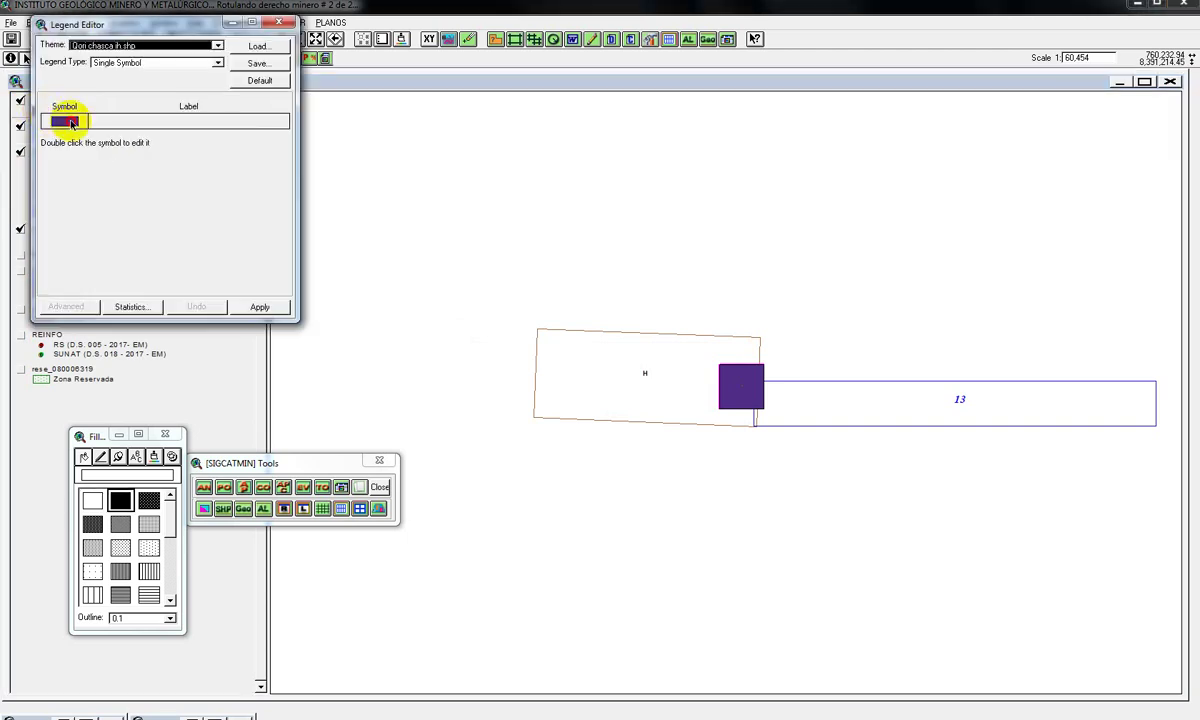
pyautogui.click(92, 500)
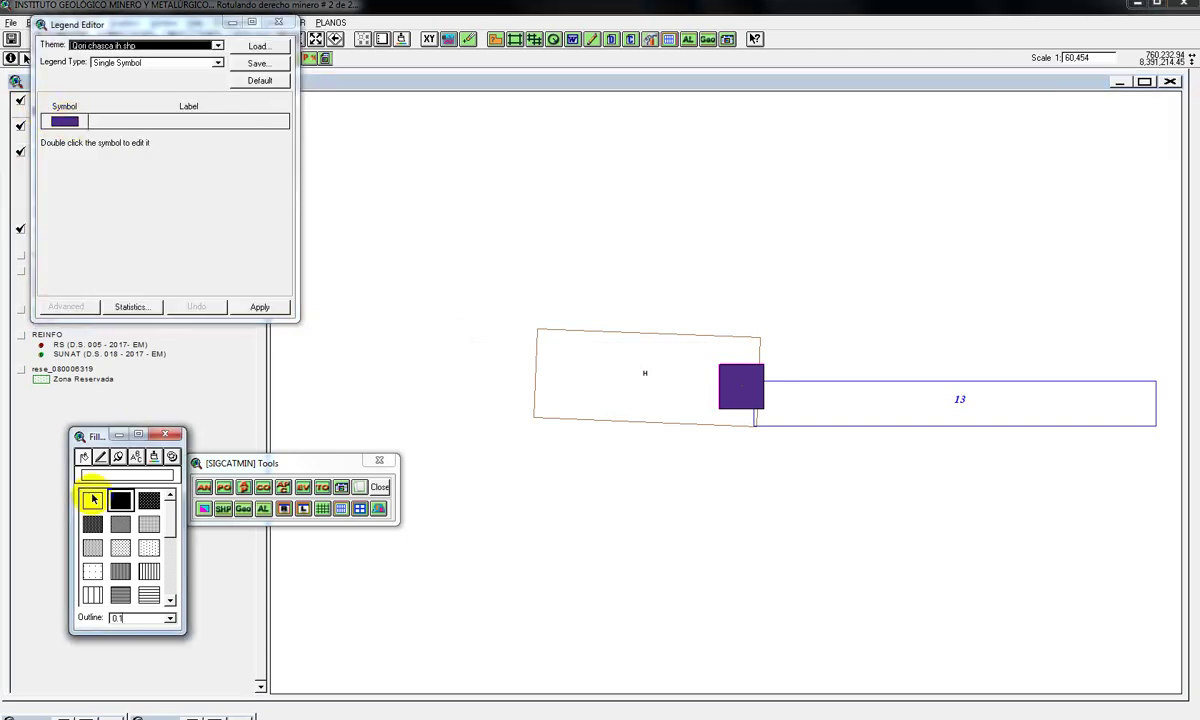
pyautogui.click(155, 457)
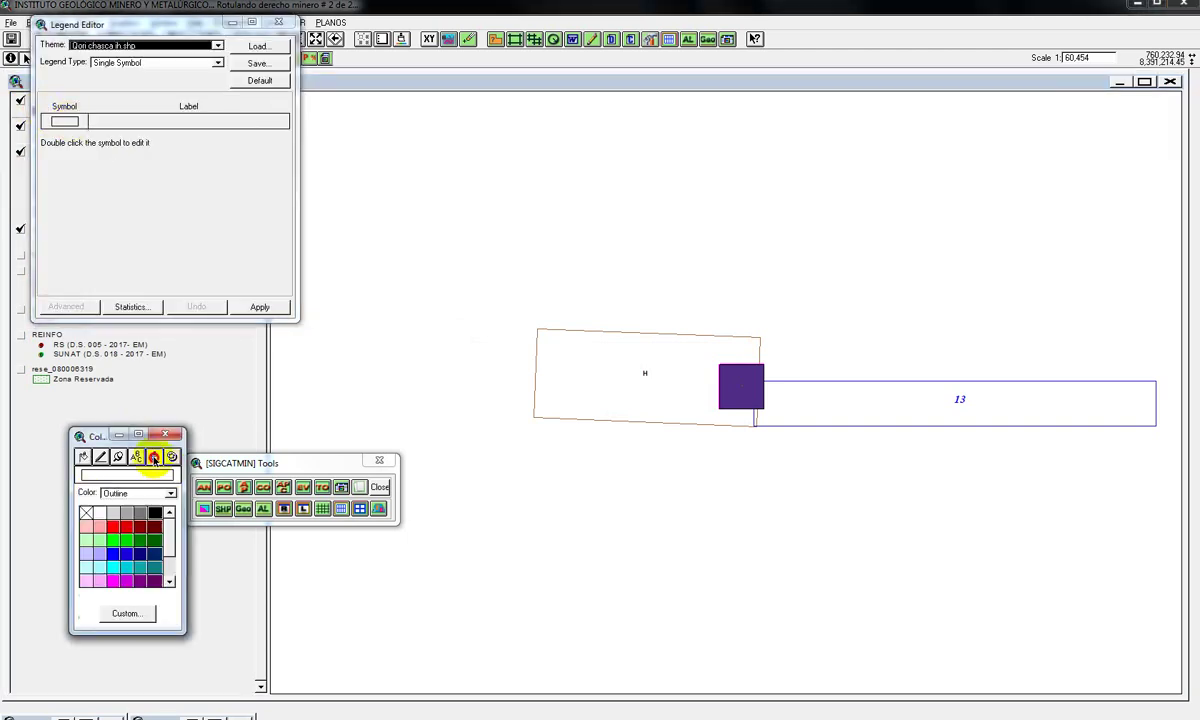
pyautogui.click(128, 584)
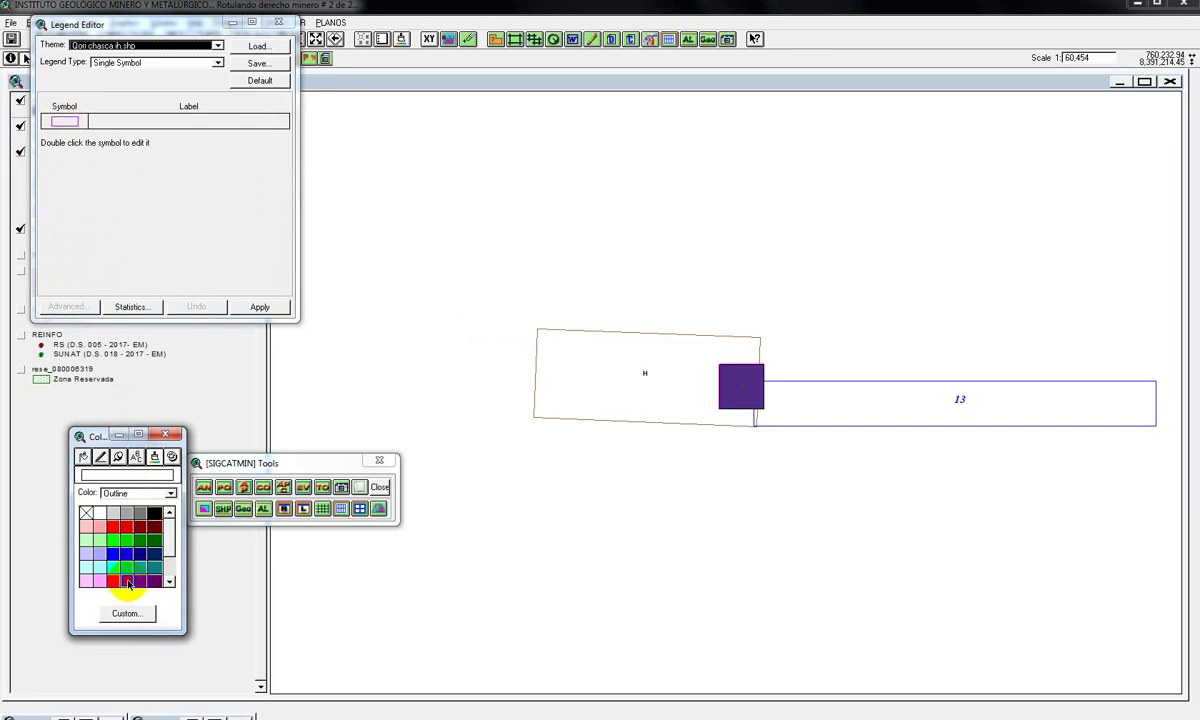
pyautogui.click(85, 458)
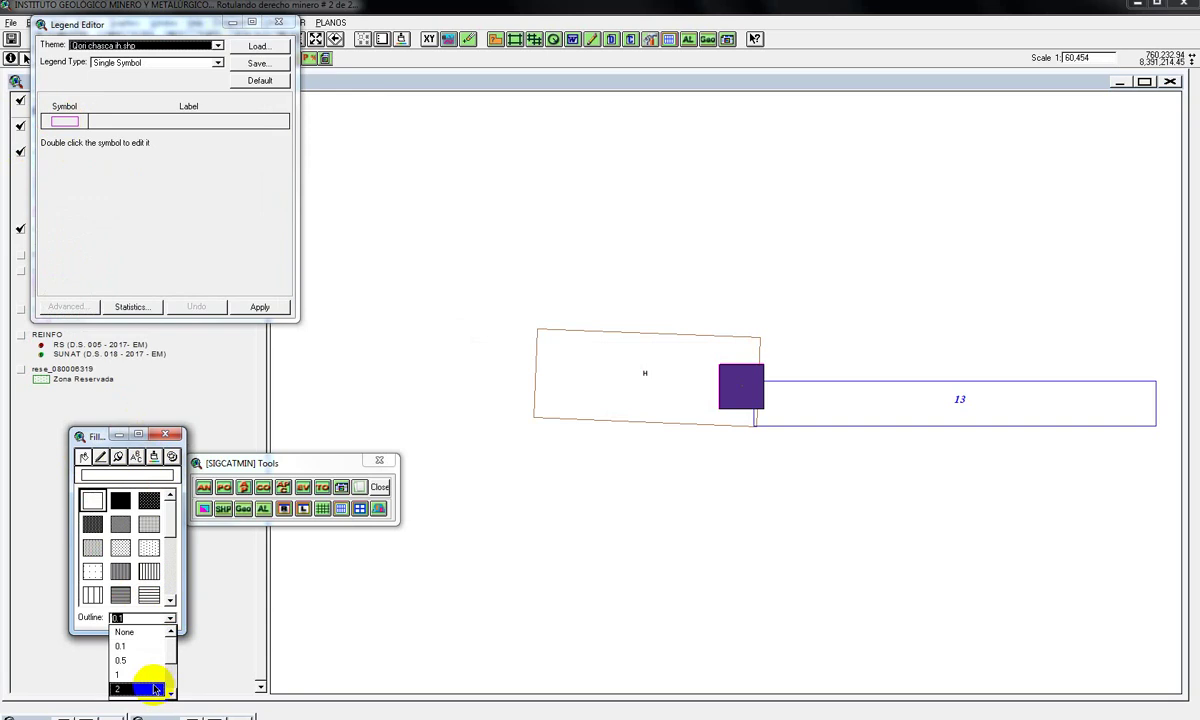
pyautogui.click(155, 688)
pyautogui.click(258, 306)
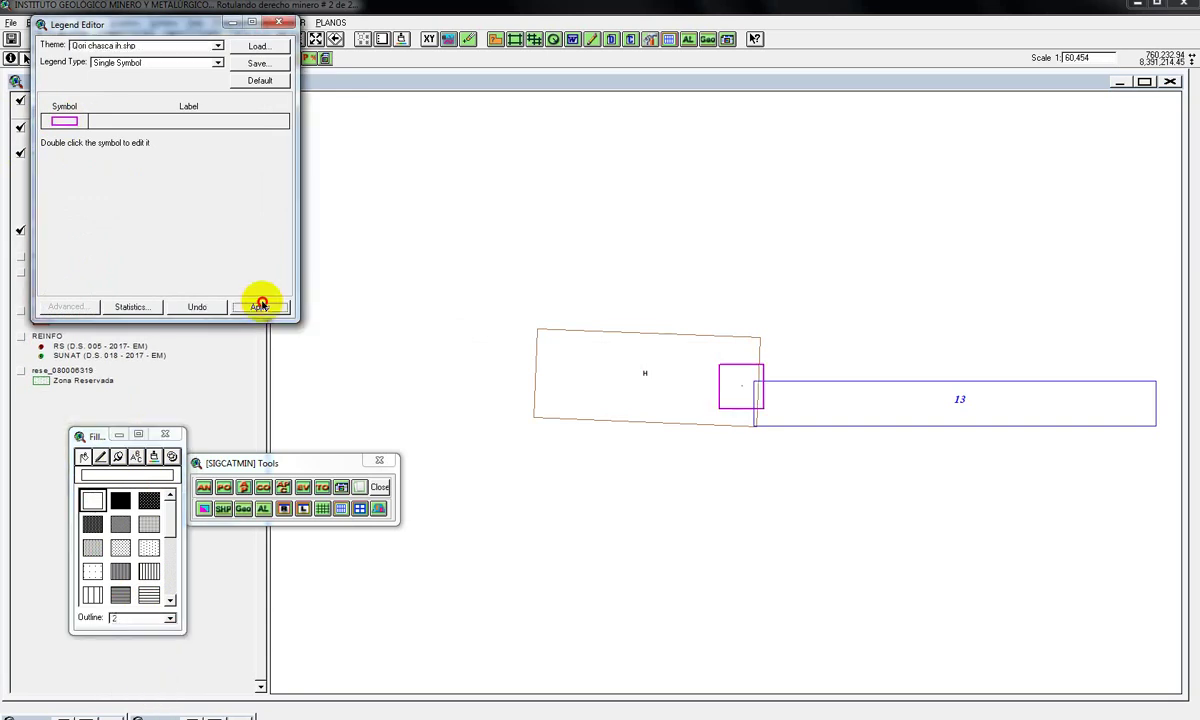
pyautogui.click(281, 22)
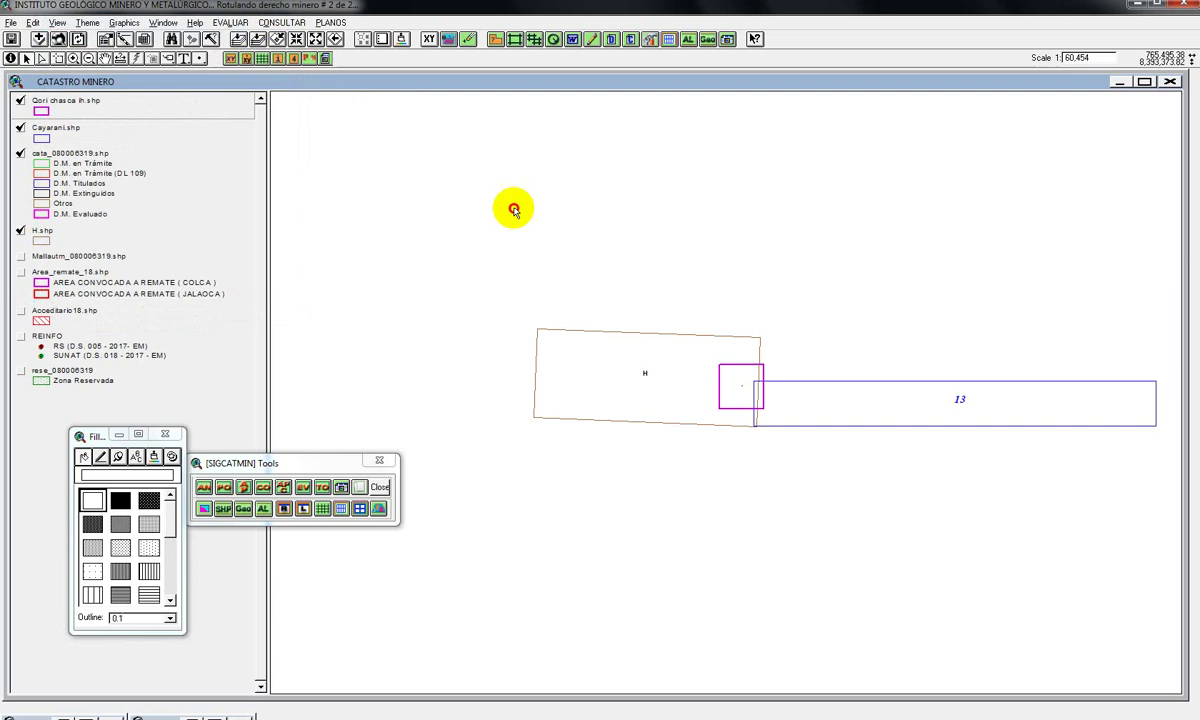
# - Delete the H and 13 labels from the map and hide the cata_080006319.shp and H.shp themes
pyautogui.moveTo(527, 260); pyautogui.dragTo(1073, 490)
pyautogui.press('Delete')
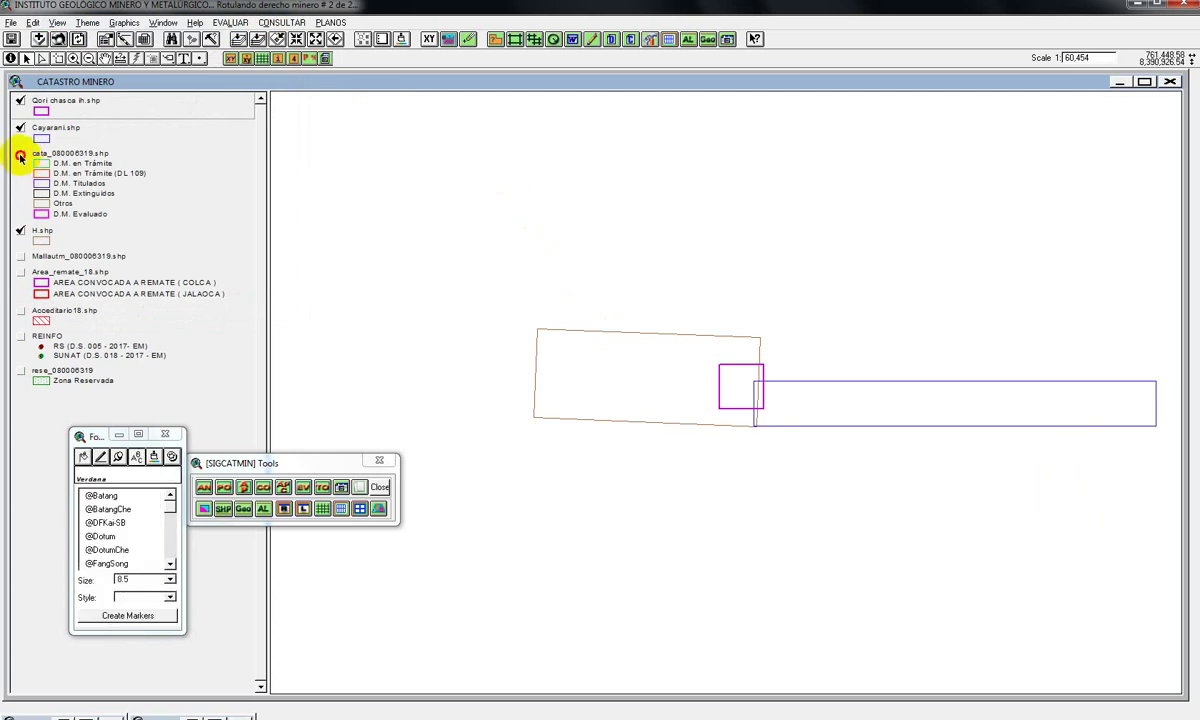
pyautogui.click(20, 156)
pyautogui.click(20, 231)
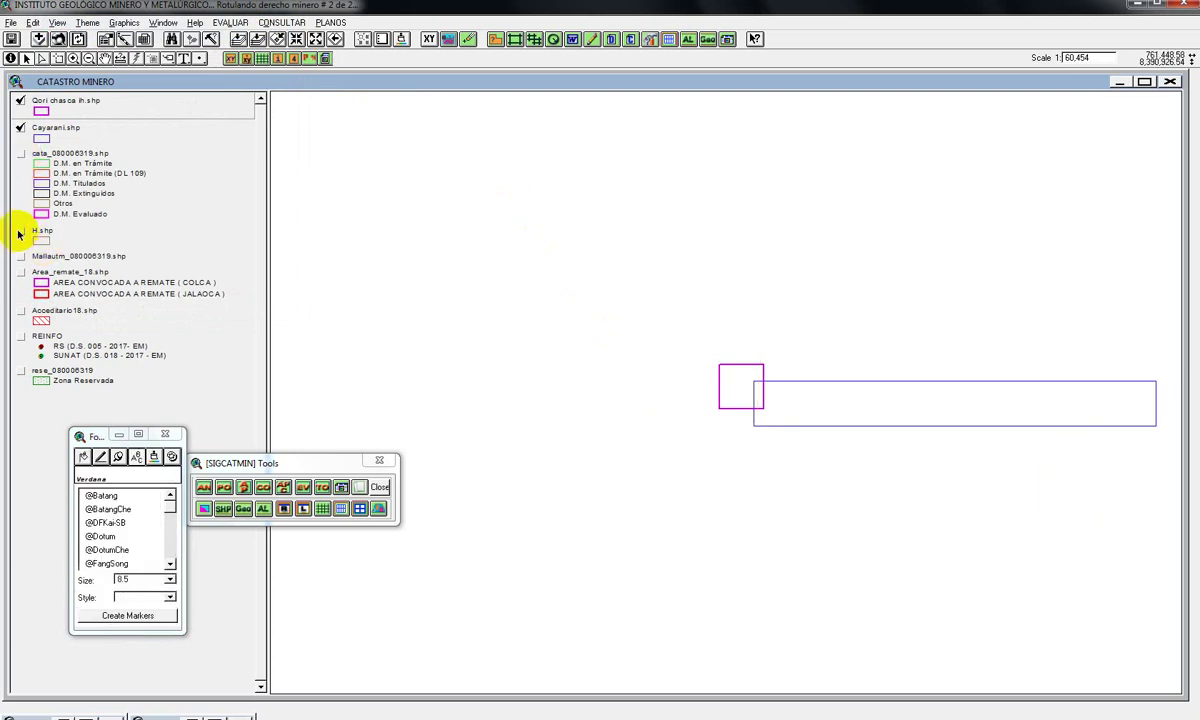
# - Move H.shp directly above cata_080006319.shp in the theme order and toggle its display on and off
pyautogui.moveTo(46, 233); pyautogui.dragTo(48, 158)
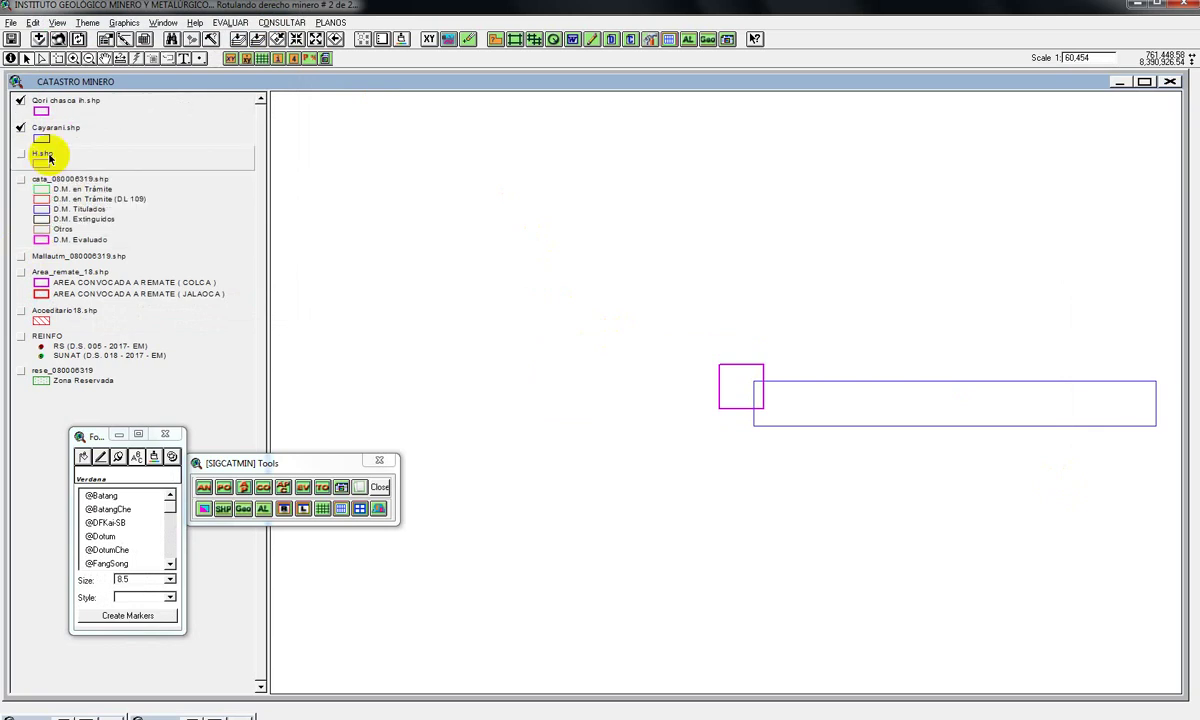
pyautogui.click(21, 156)
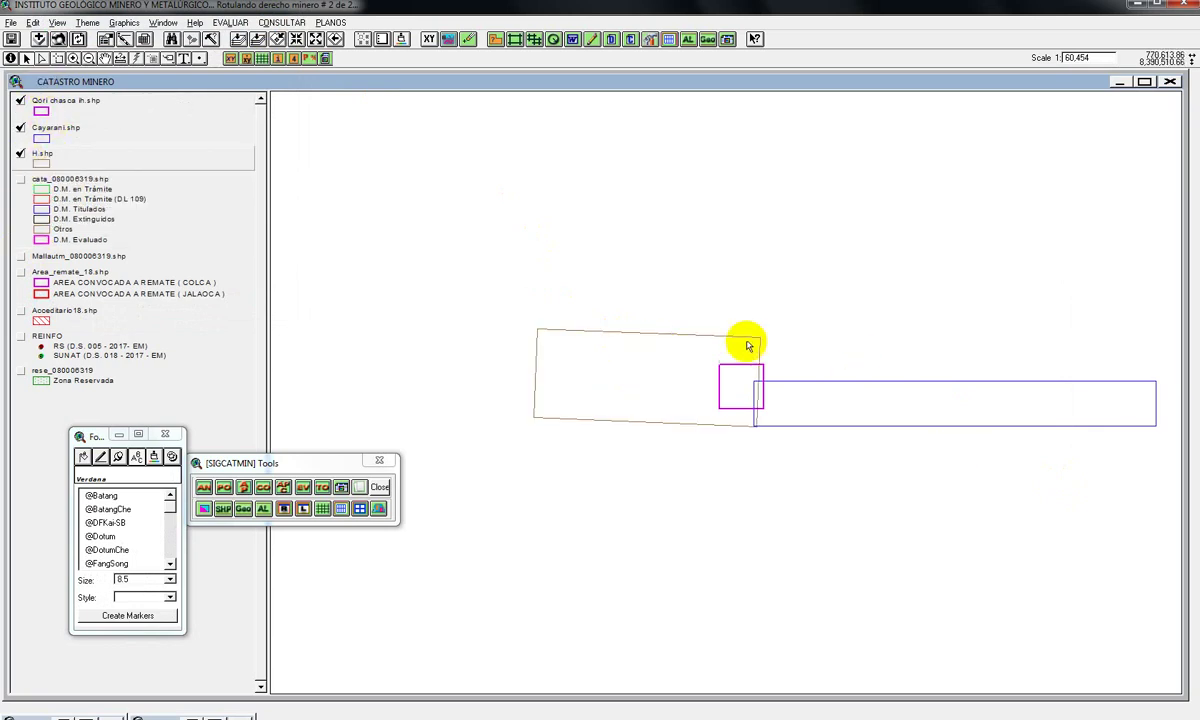
pyautogui.click(21, 153)
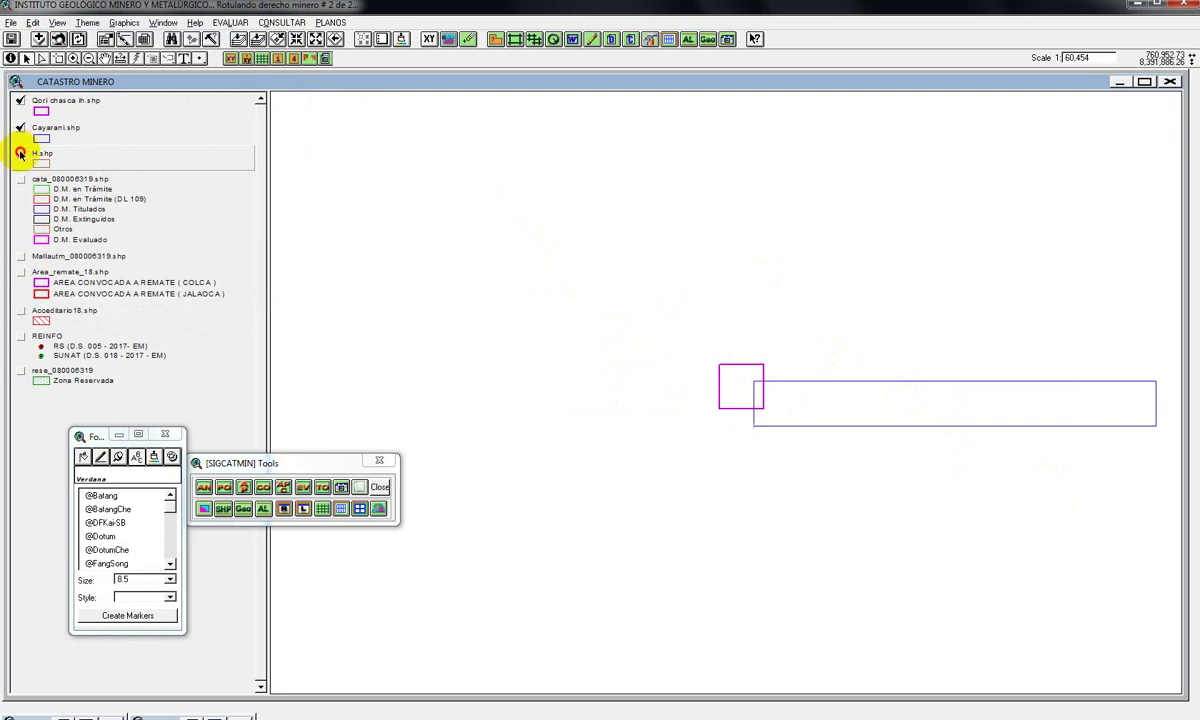
# - Union the Qori chasca ih.shp theme with Cayarani.shp as the polygon overlay theme, using the GeoProcessing wizard
pyautogui.click(61, 111)
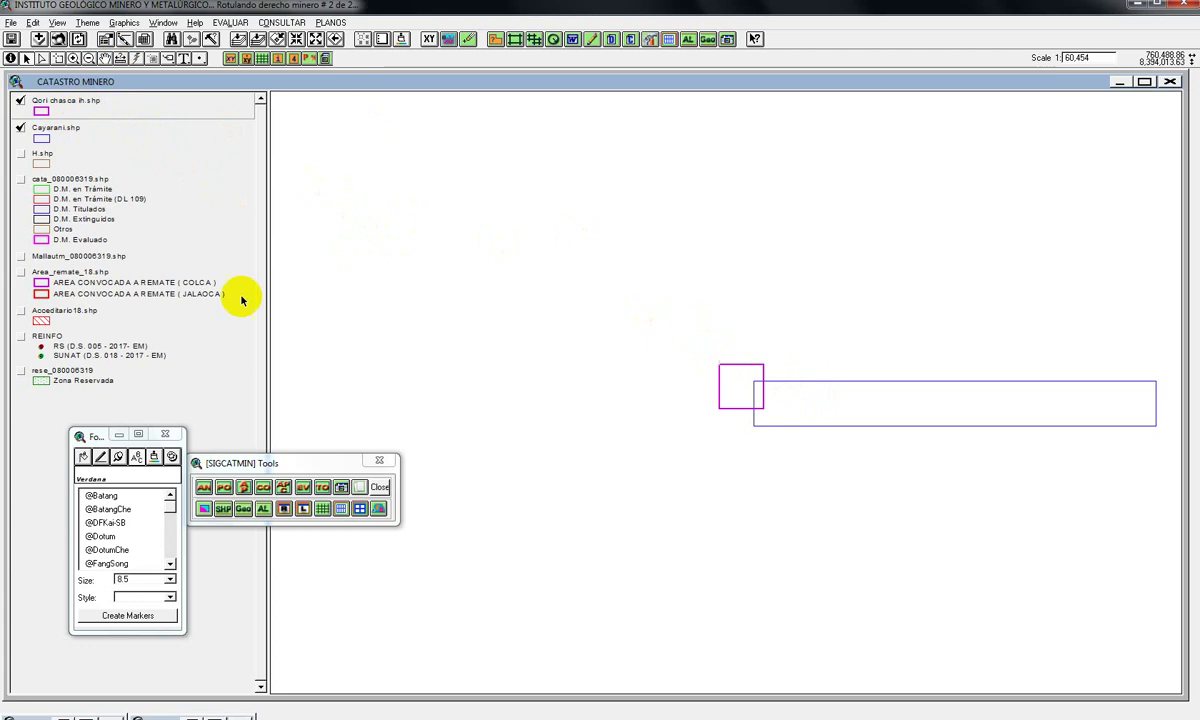
pyautogui.click(57, 22)
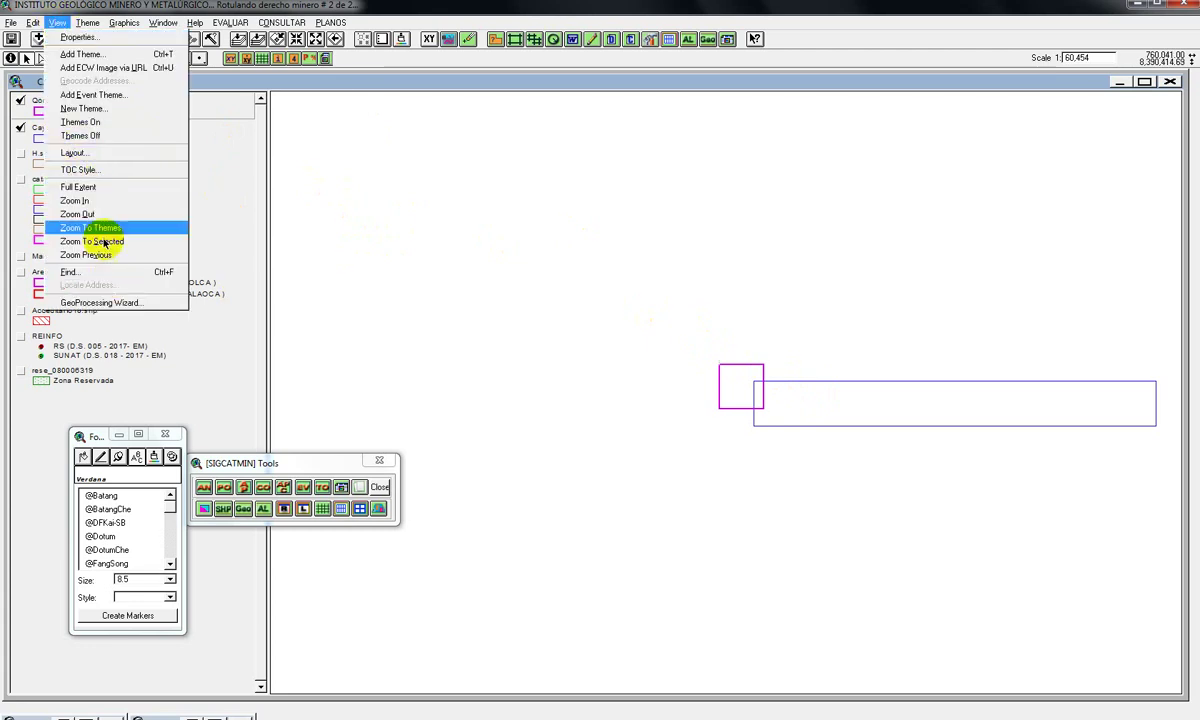
pyautogui.click(108, 303)
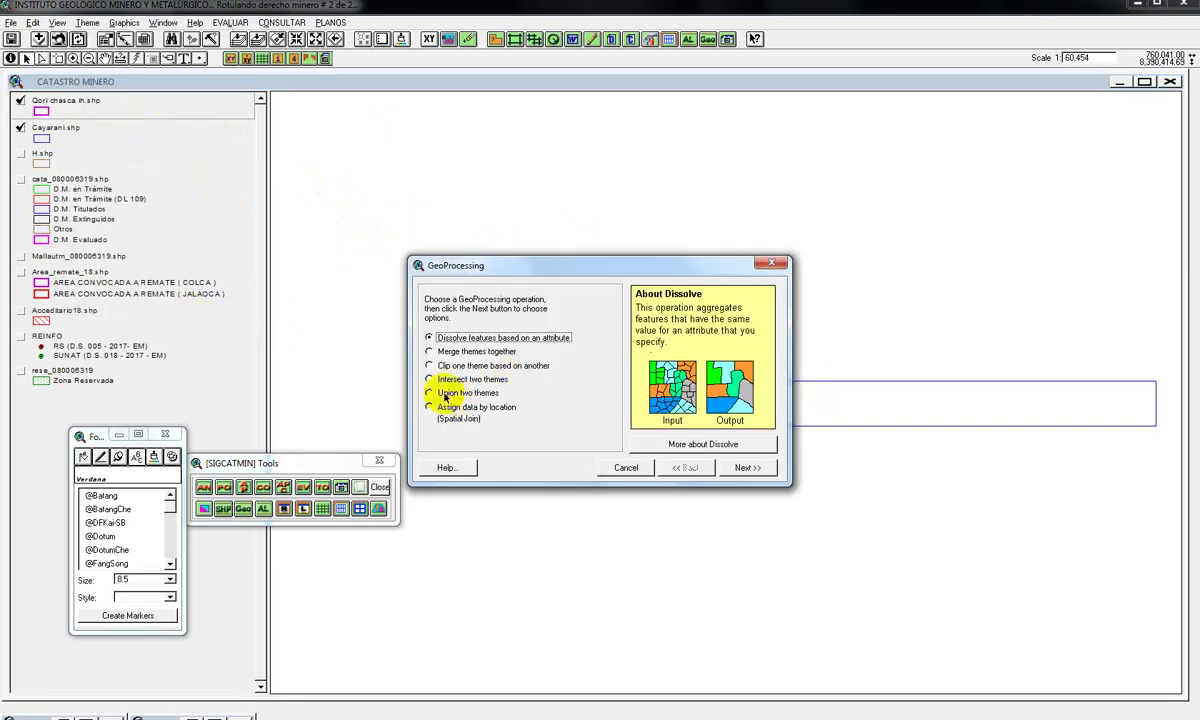
pyautogui.click(446, 394)
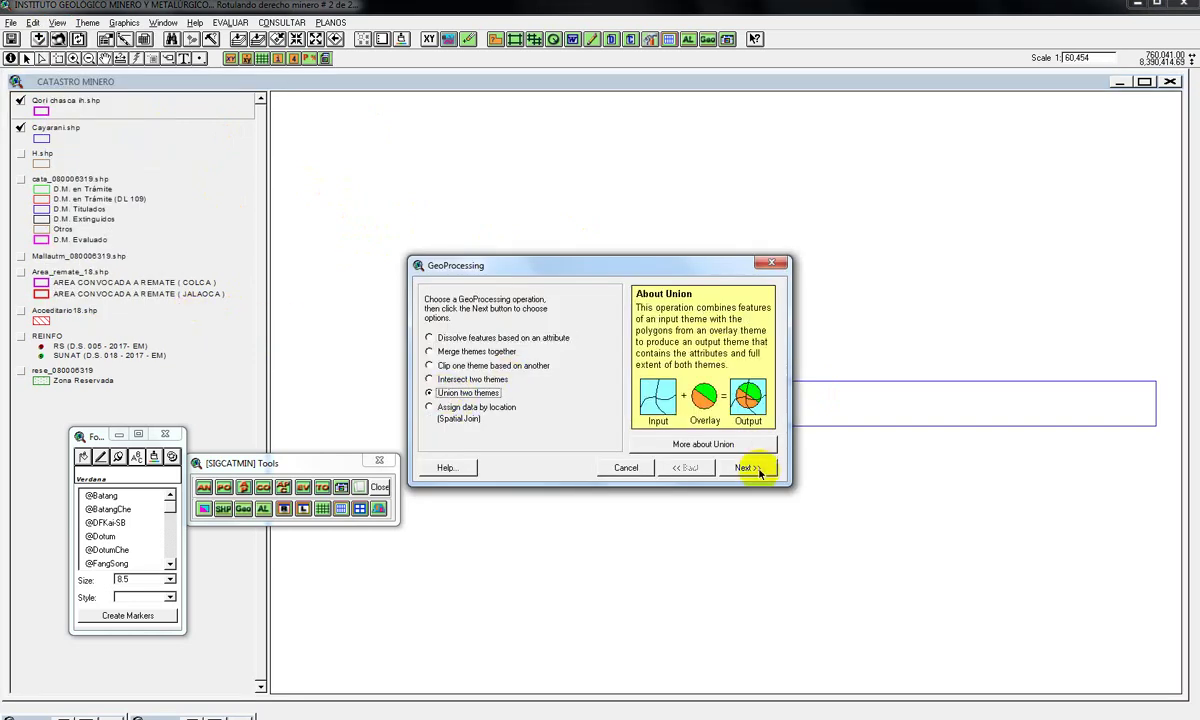
pyautogui.click(752, 468)
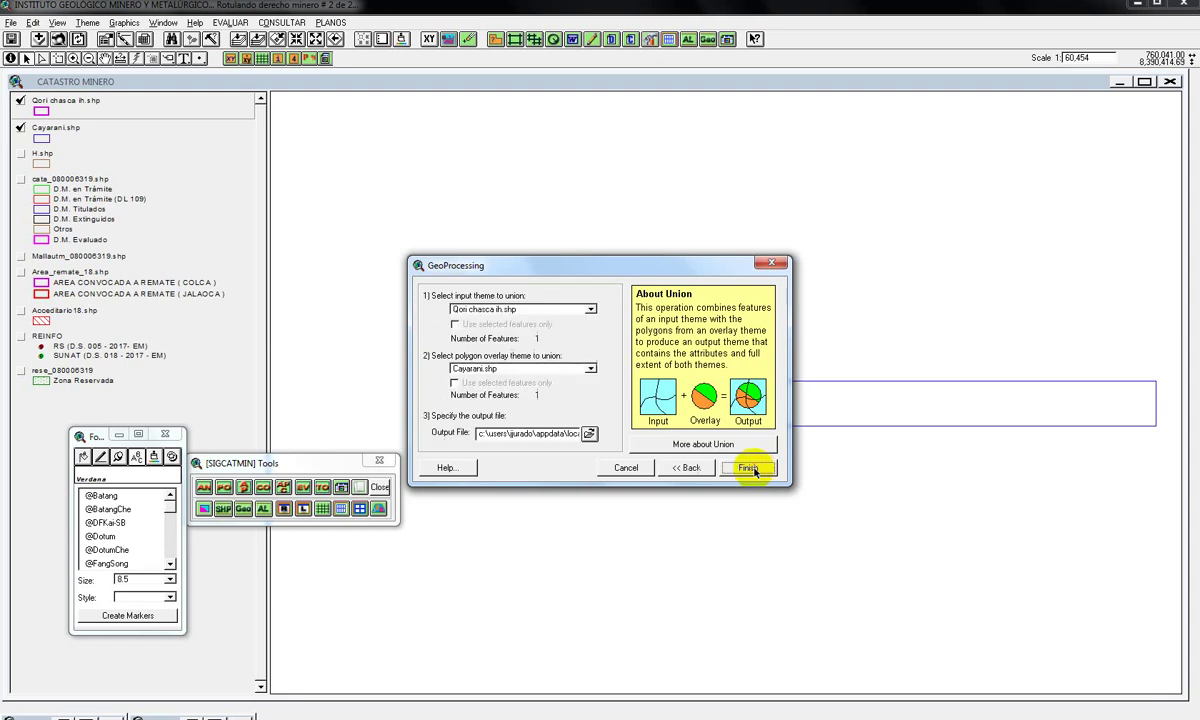
pyautogui.click(518, 311)
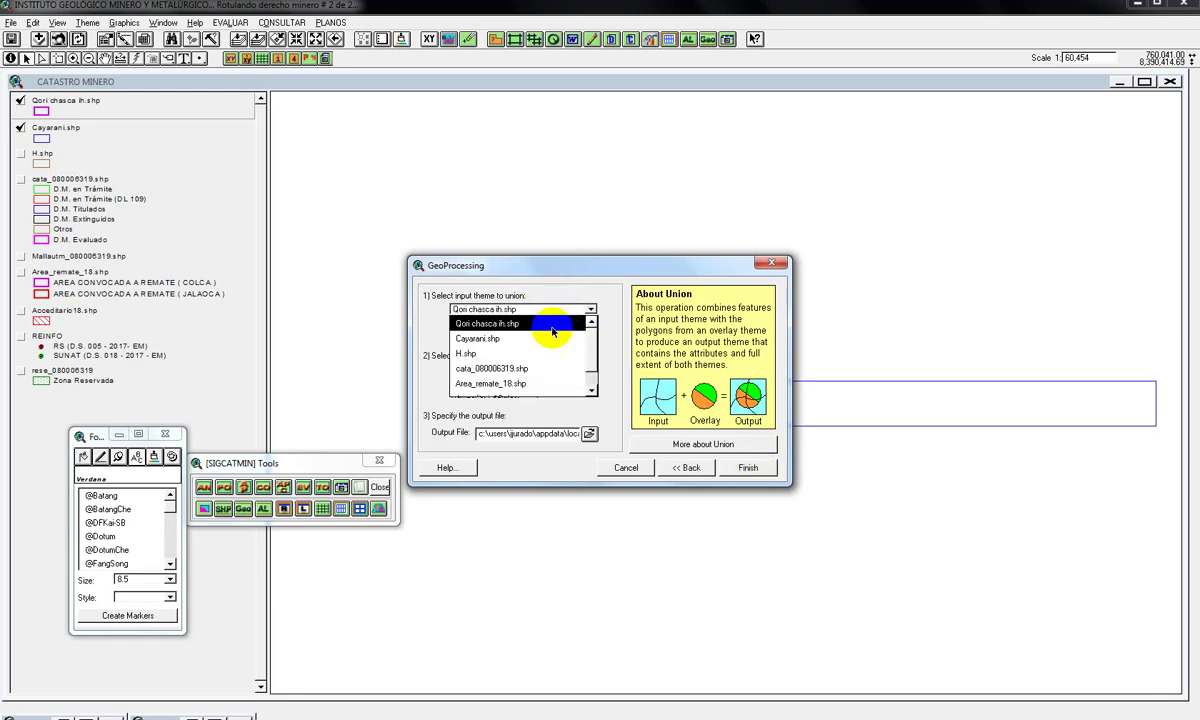
pyautogui.click(549, 328)
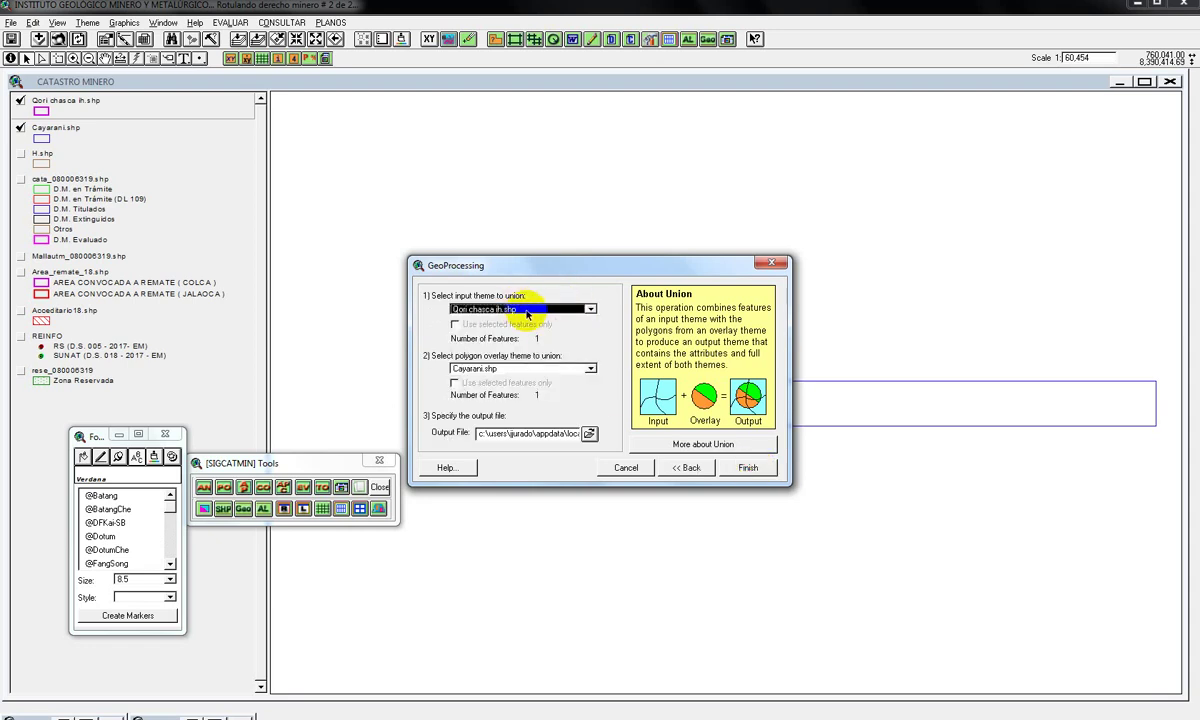
pyautogui.click(590, 370)
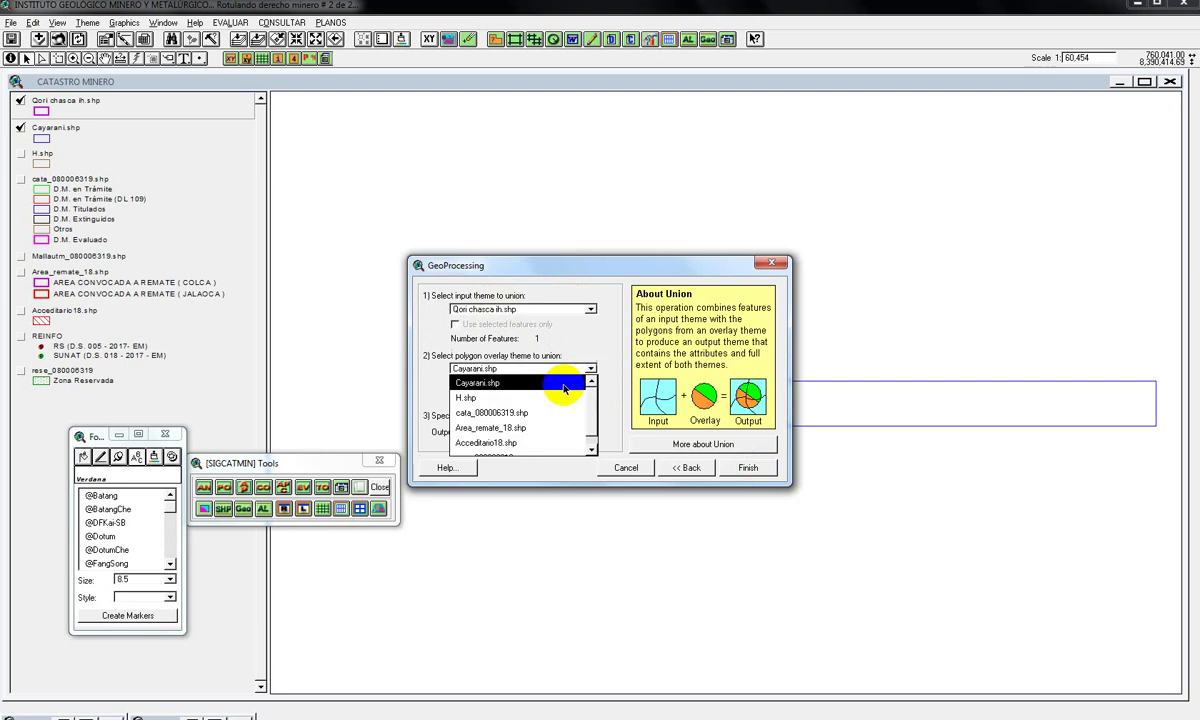
pyautogui.click(505, 383)
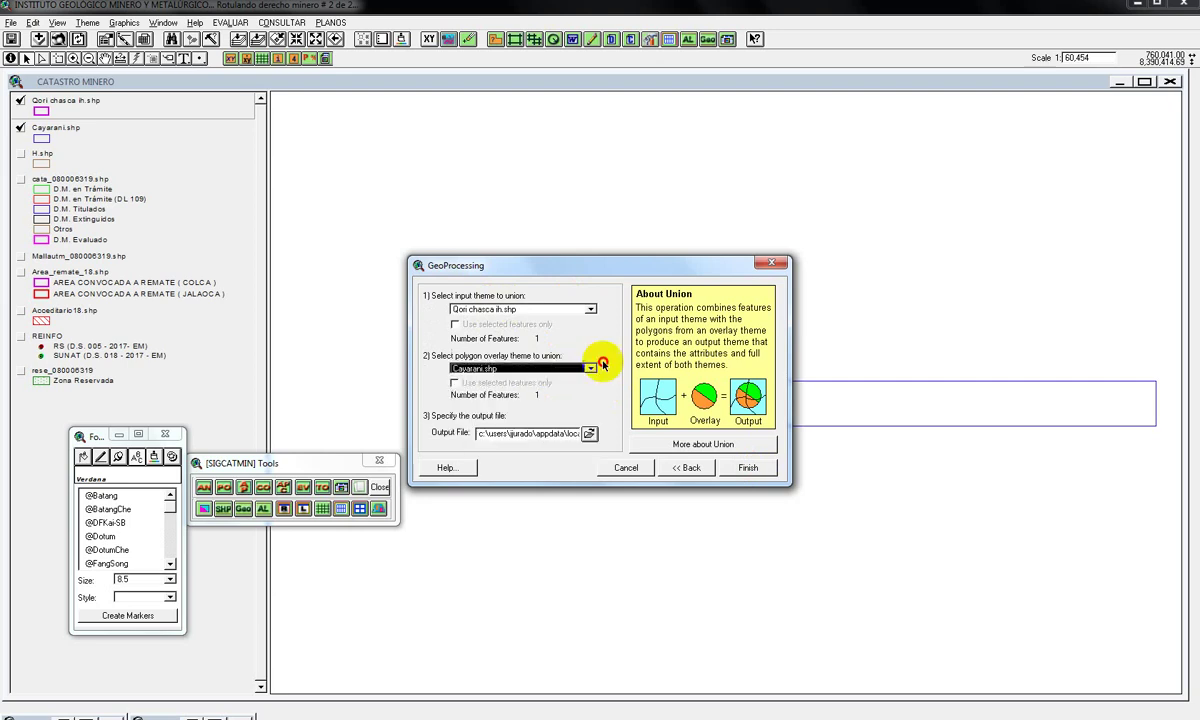
pyautogui.click(750, 468)
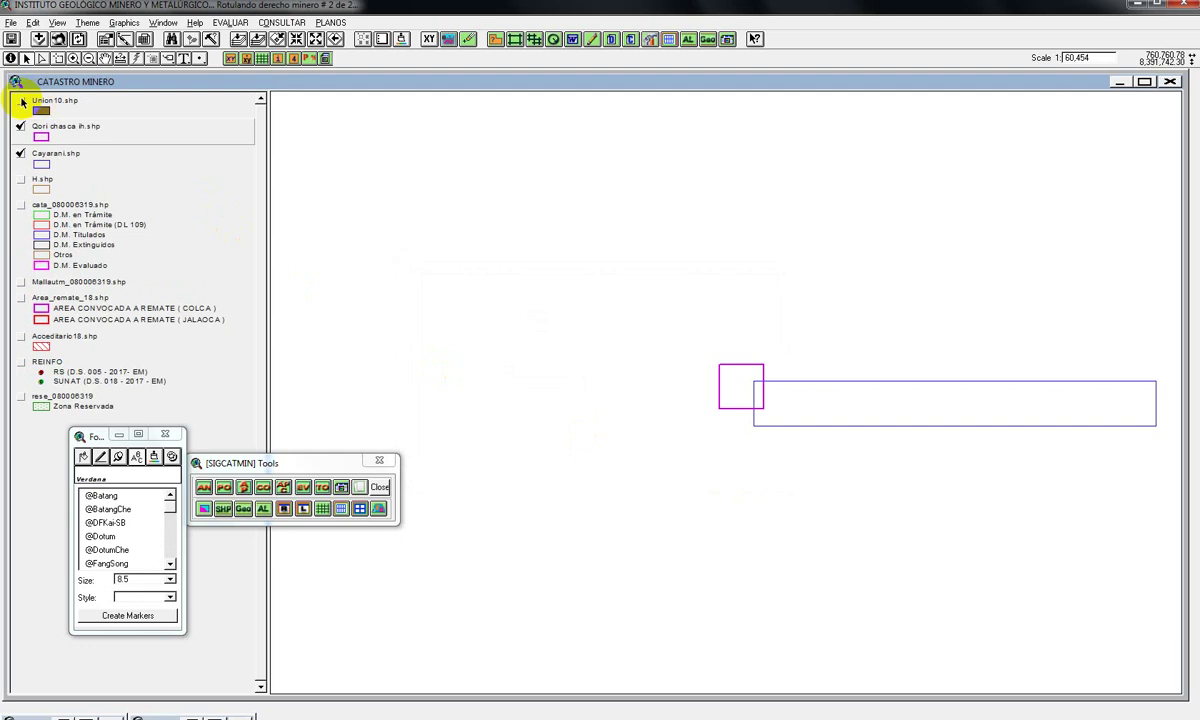
# - Show the Union10.shp theme, hide Qori chasca ih.shp and Cayarani.shp, and make Union10.shp the active theme
pyautogui.click(20, 101)
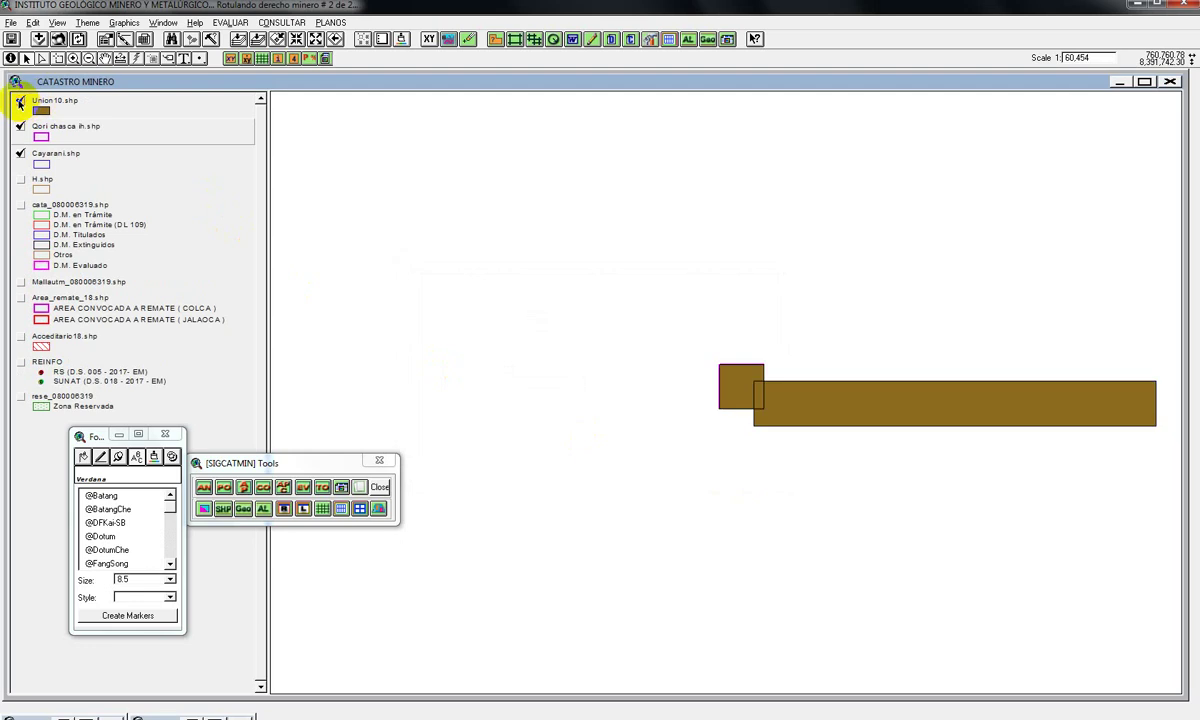
pyautogui.click(19, 127)
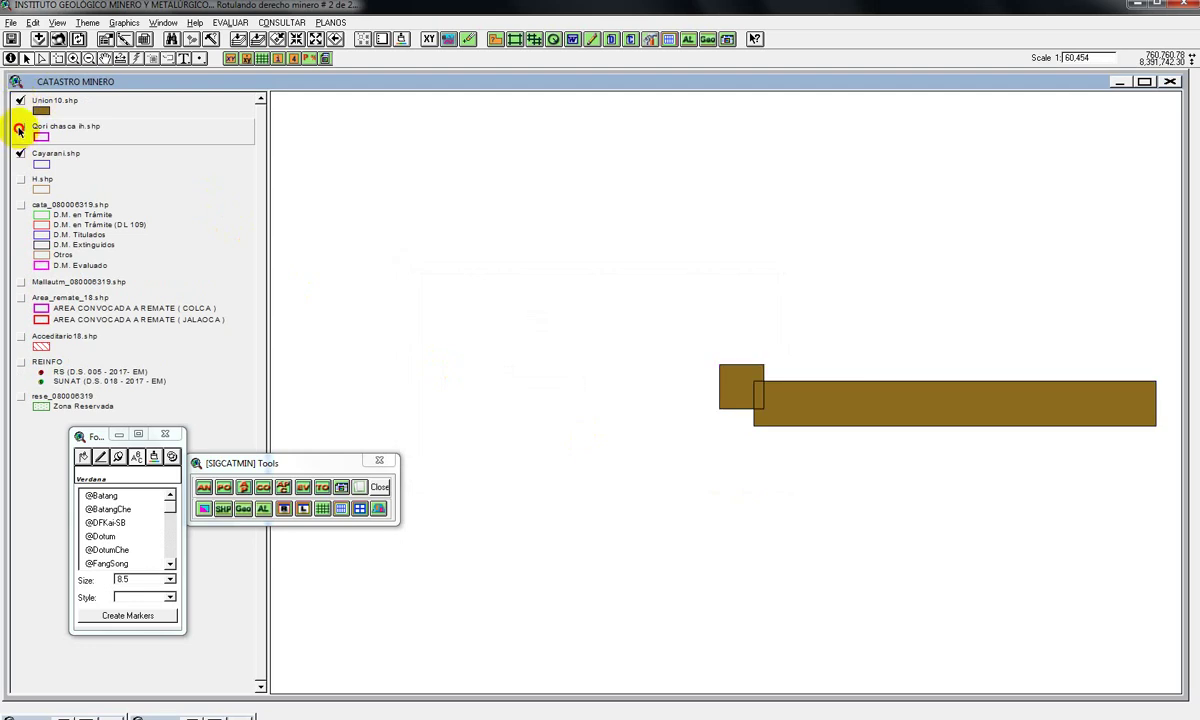
pyautogui.click(20, 154)
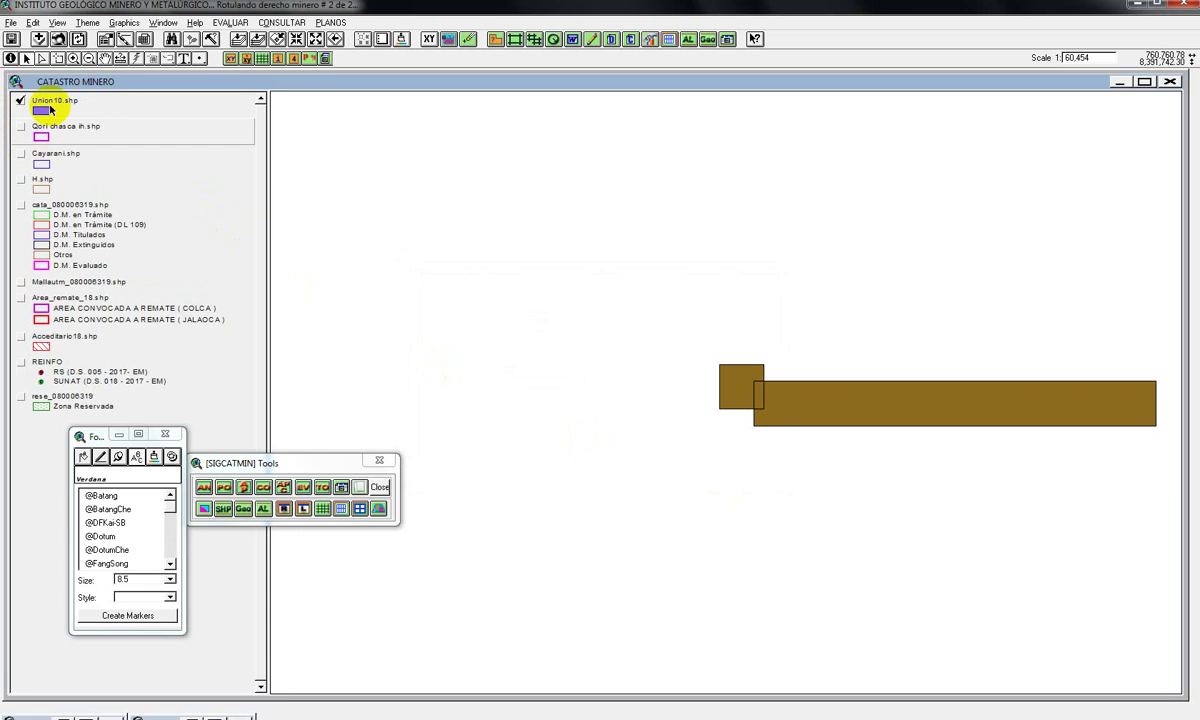
pyautogui.click(85, 102)
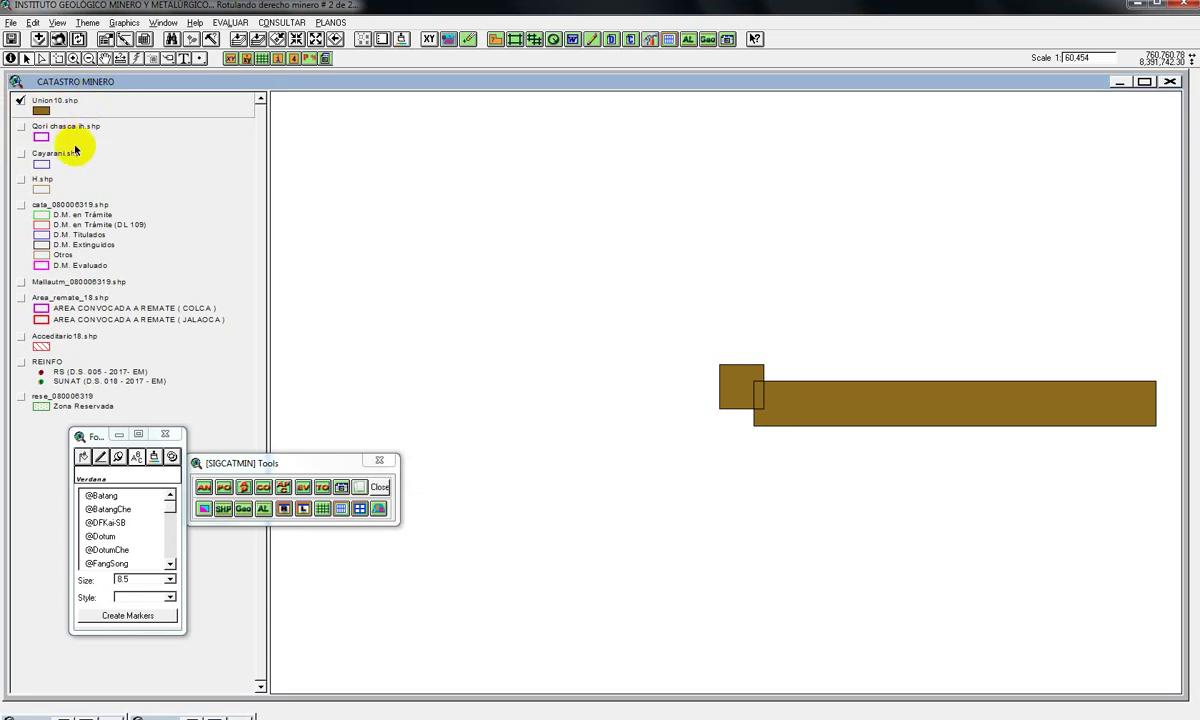
pyautogui.click(66, 110)
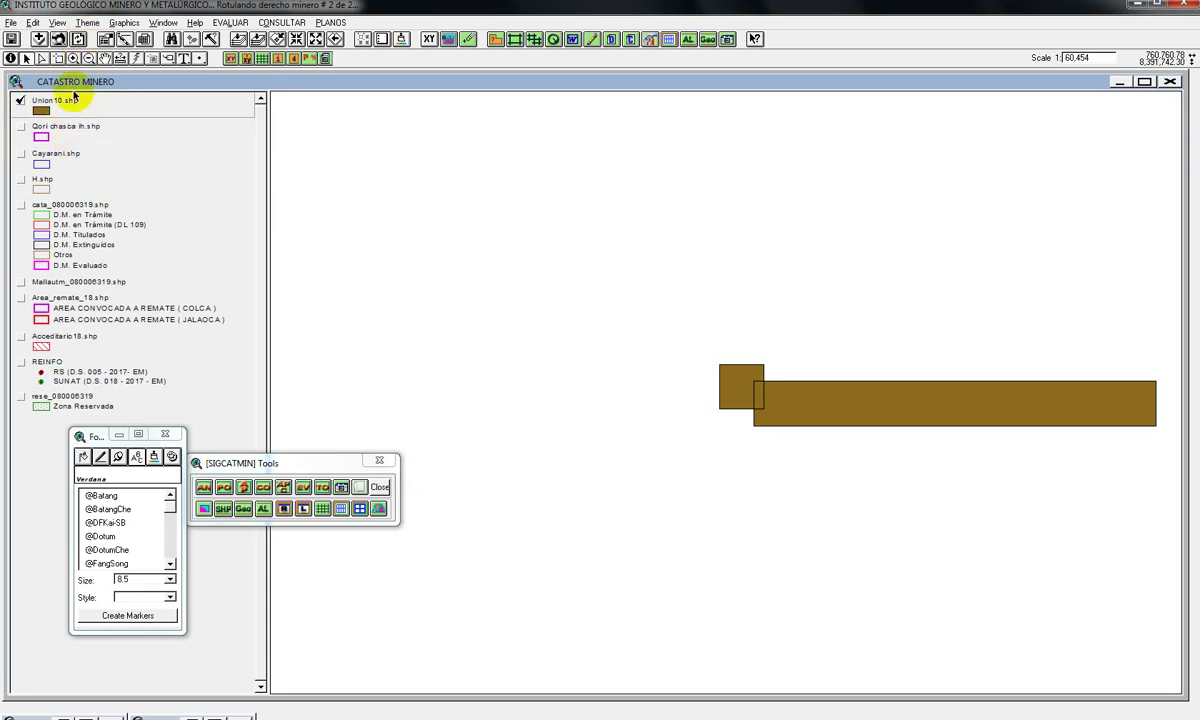
# - Open the attribute table of Union10.shp and select the record of the petition polygon lying outside the Cayarani overlap
pyautogui.click(87, 22)
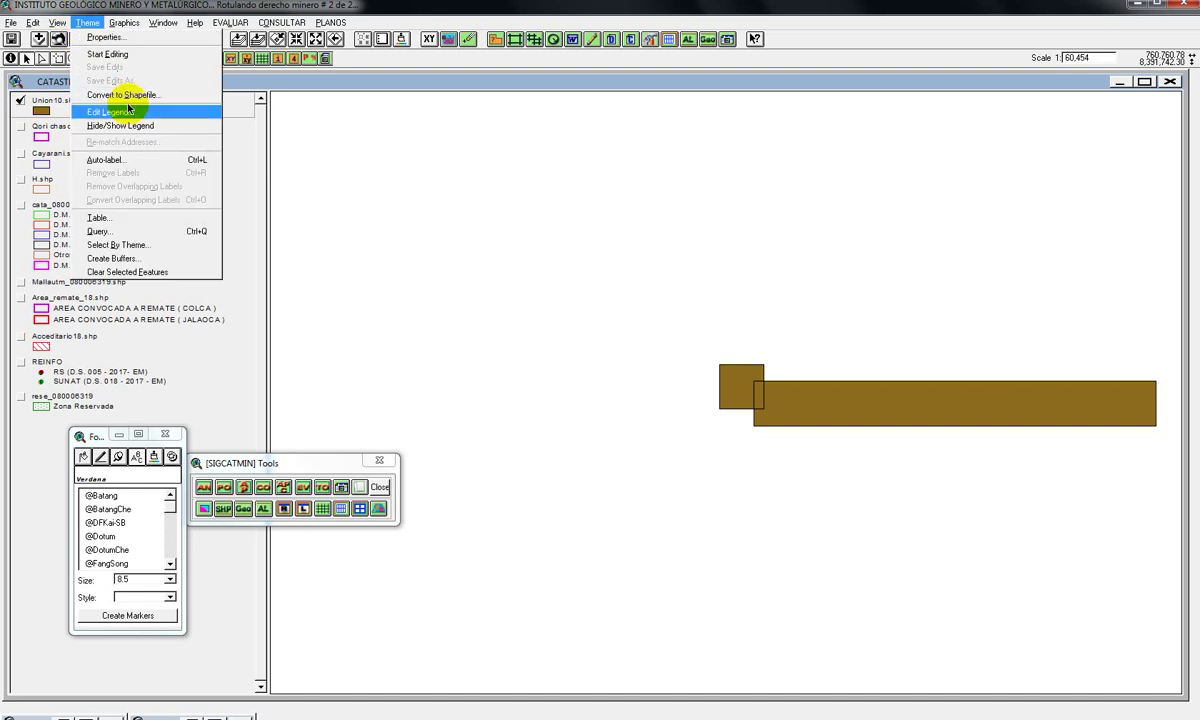
pyautogui.click(92, 217)
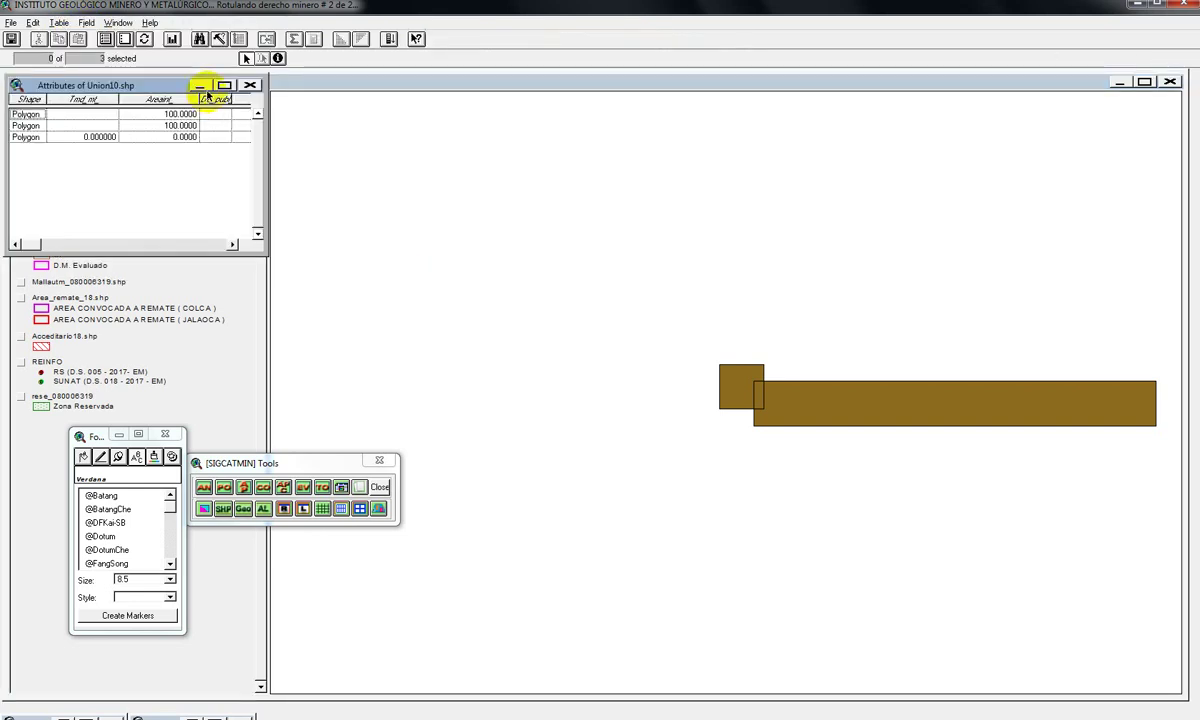
pyautogui.moveTo(230, 96); pyautogui.dragTo(611, 257)
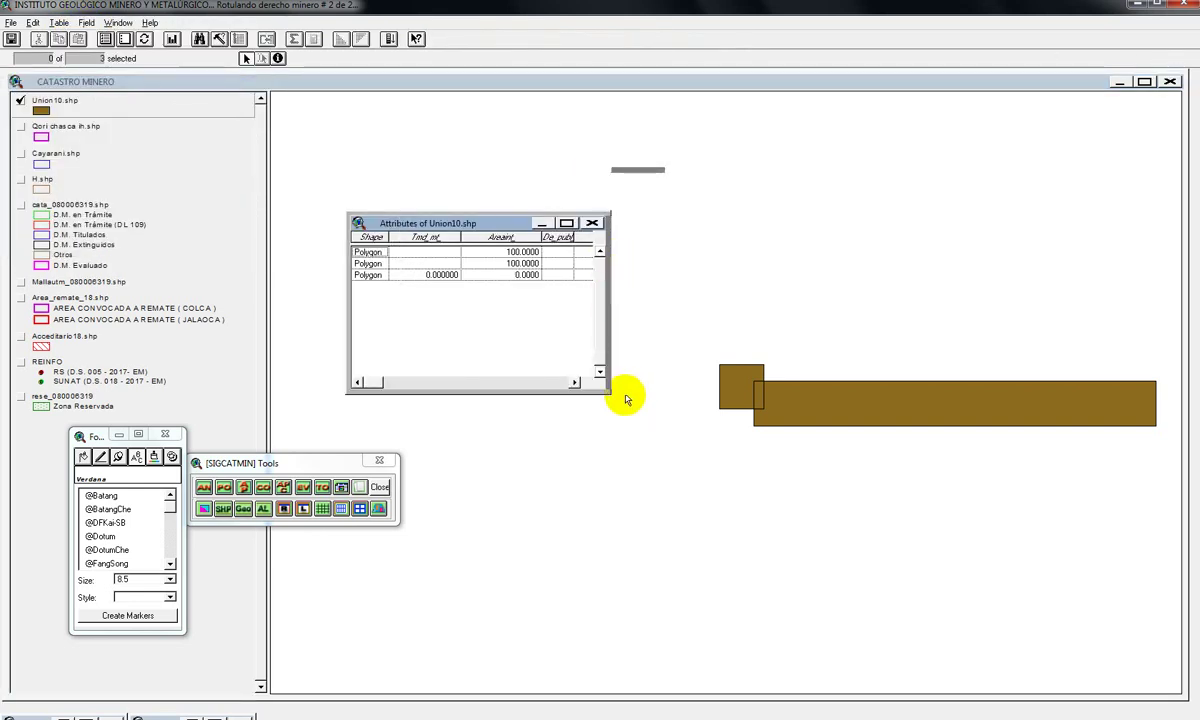
pyautogui.moveTo(606, 387); pyautogui.dragTo(654, 407)
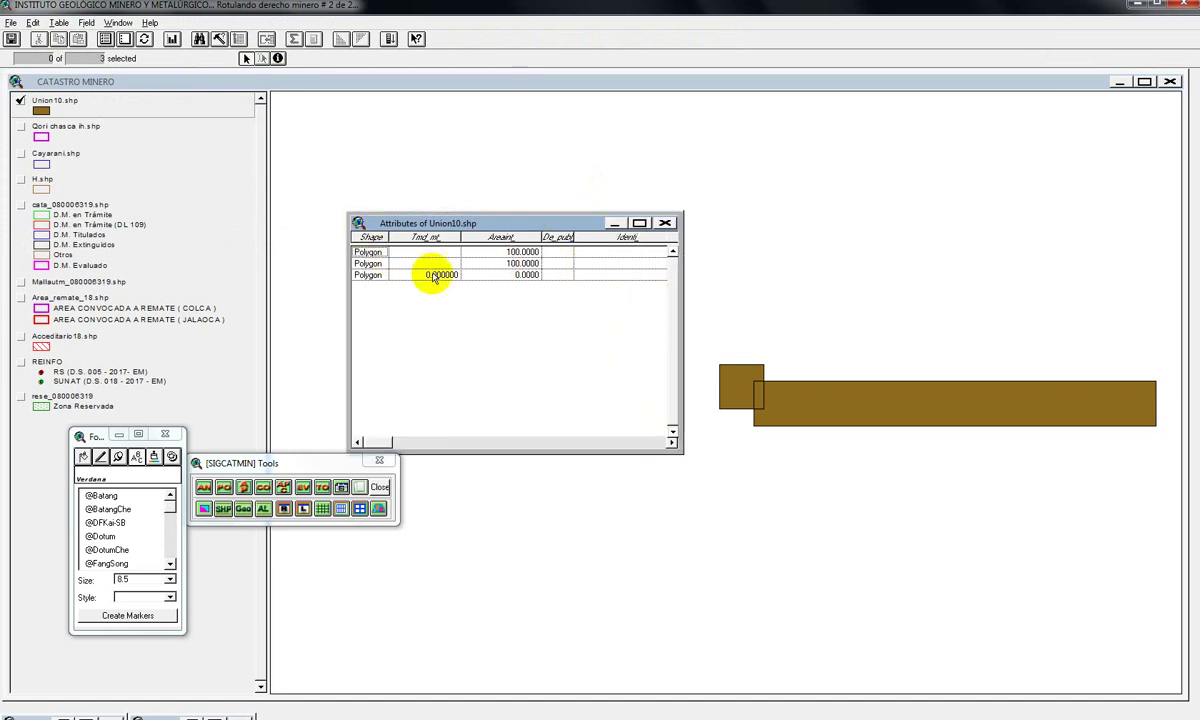
pyautogui.click(760, 378)
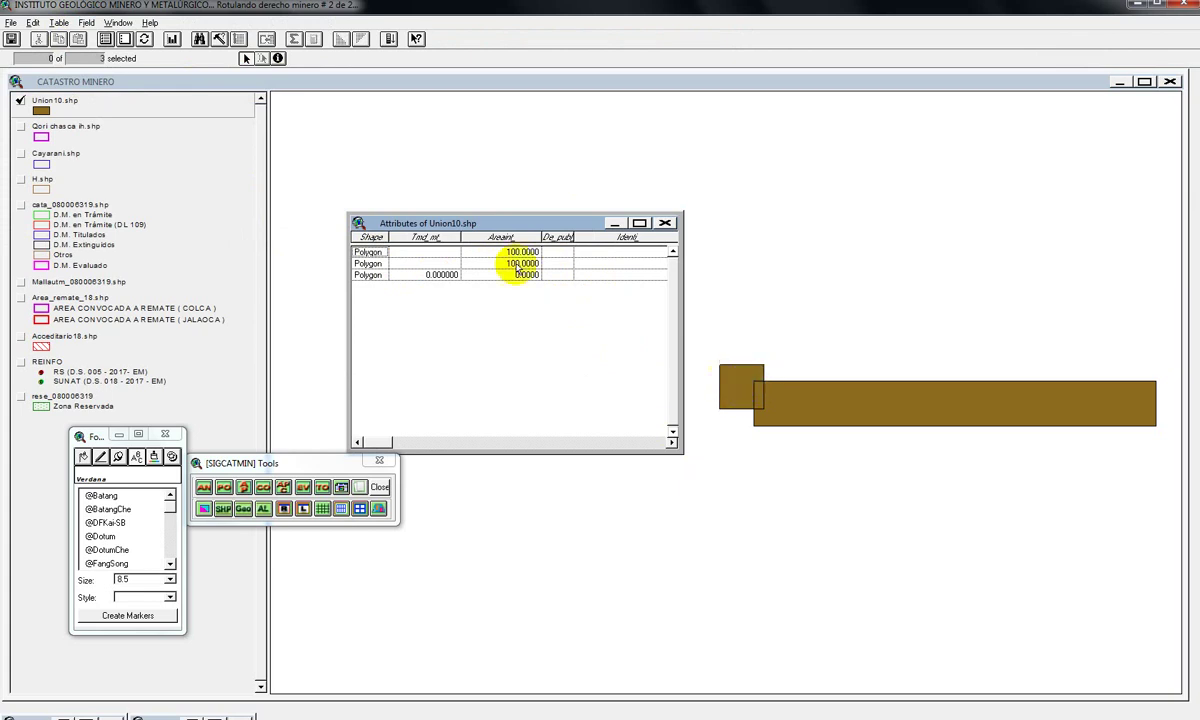
pyautogui.click(517, 265)
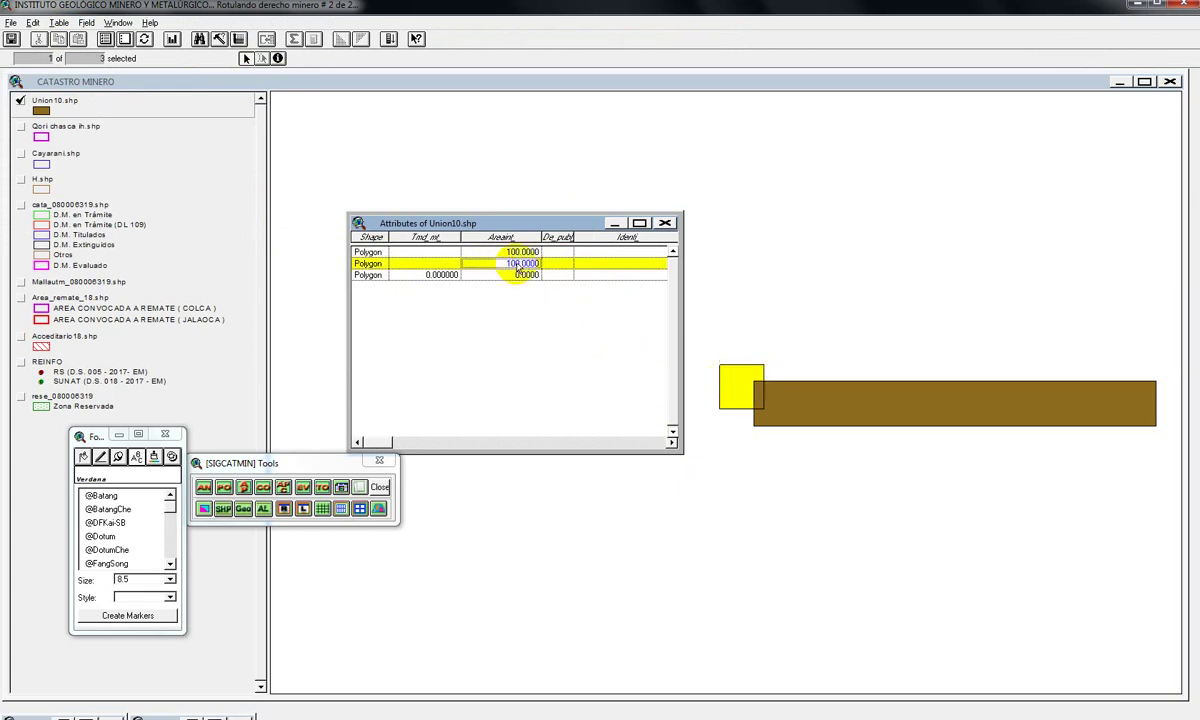
pyautogui.click(738, 390)
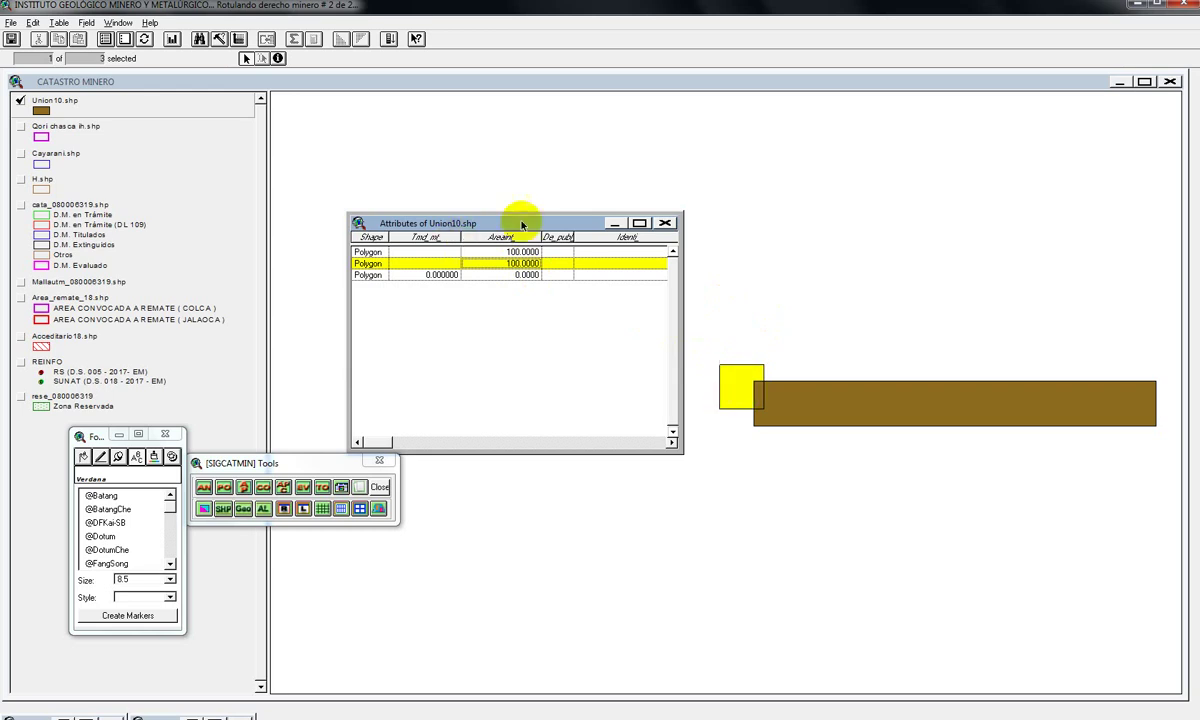
pyautogui.moveTo(517, 220); pyautogui.dragTo(464, 212)
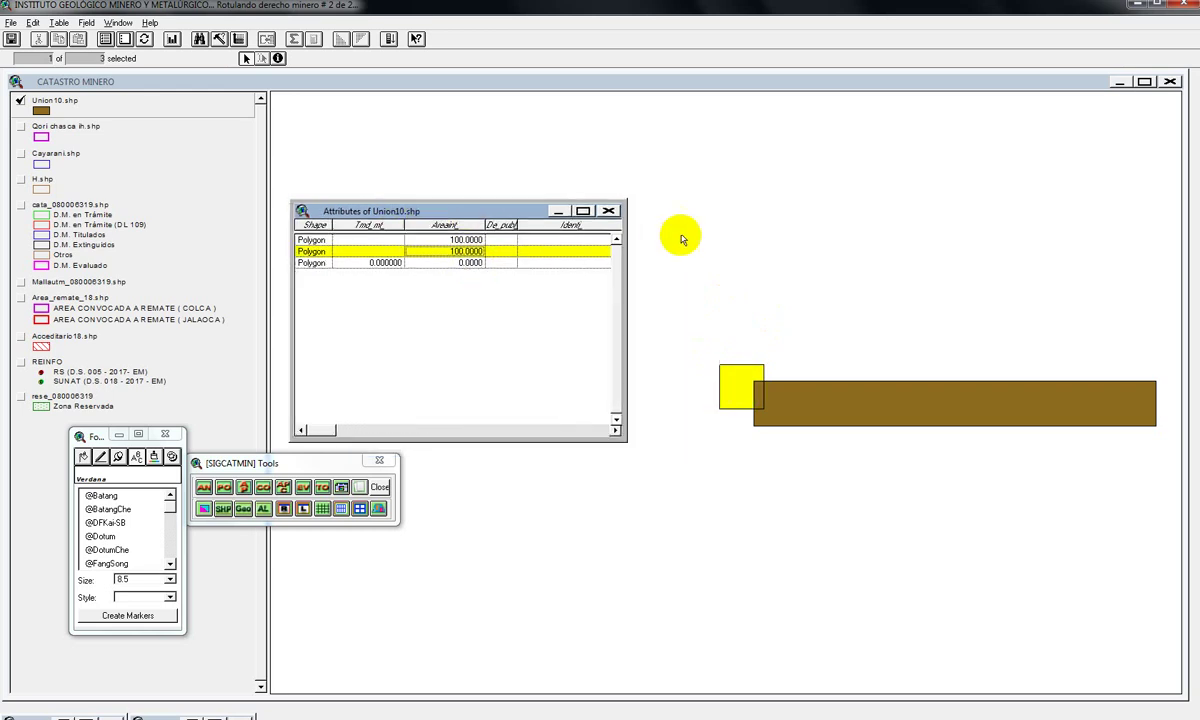
# - Convert the selected union polygon to a shapefile named DISPO and add it to the view as a theme
pyautogui.click(866, 206)
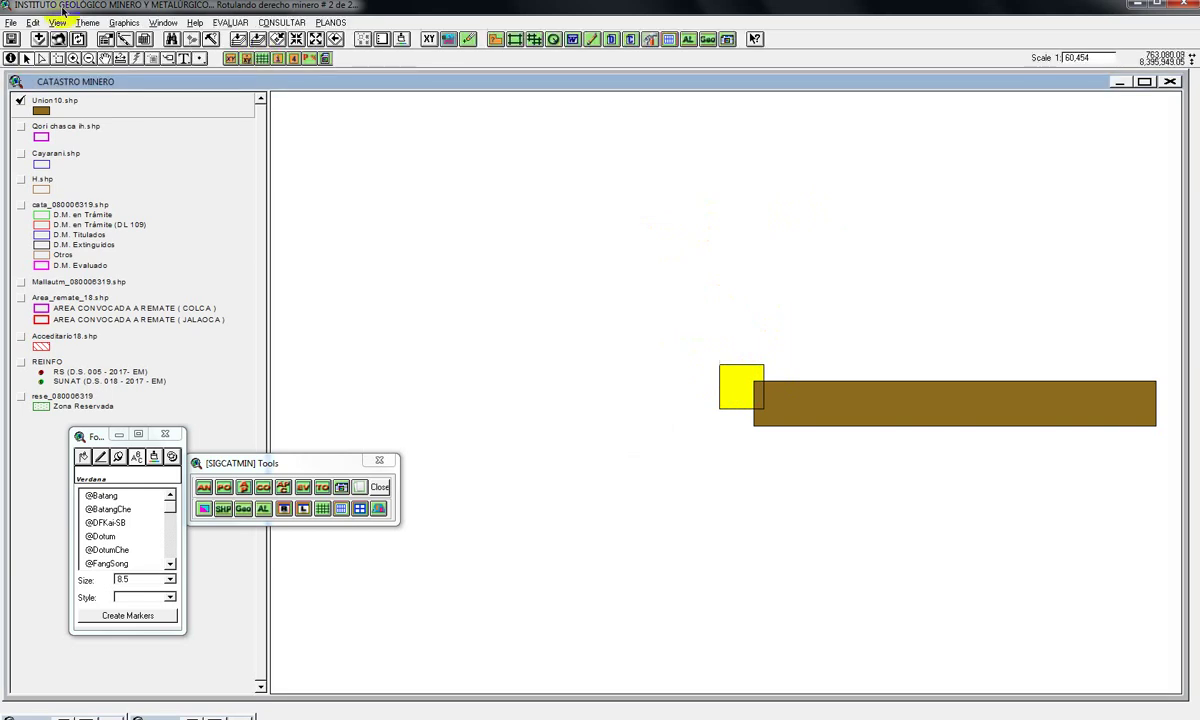
pyautogui.click(88, 22)
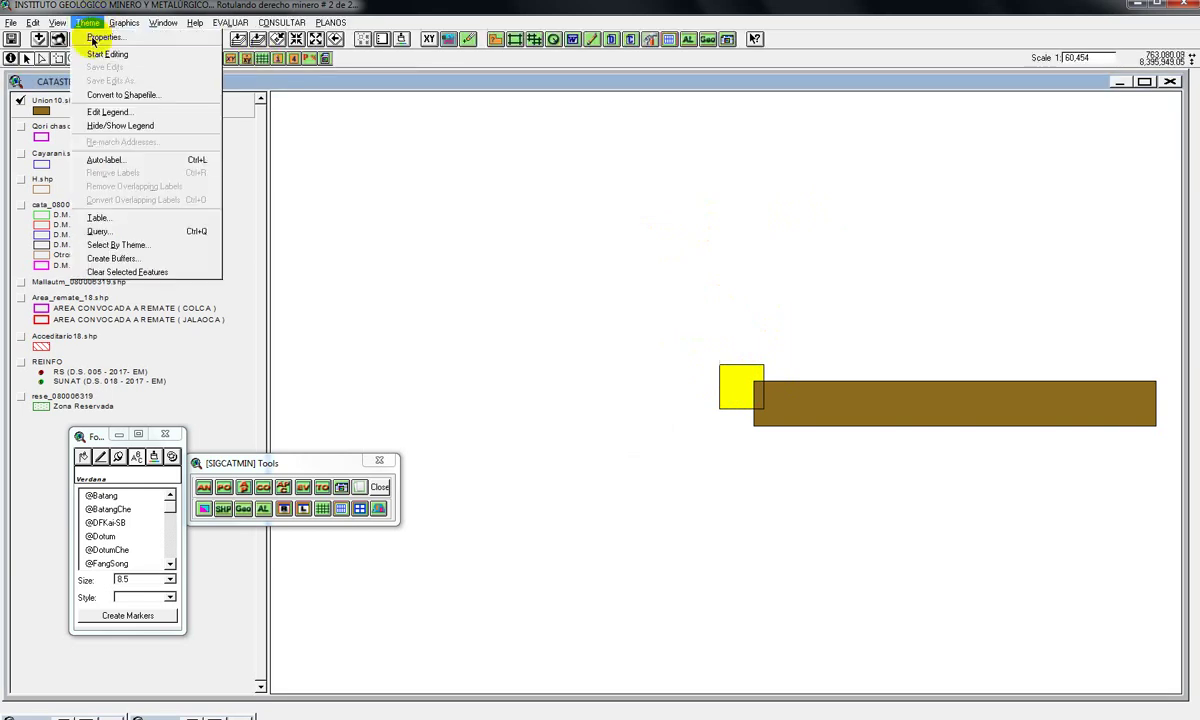
pyautogui.click(122, 97)
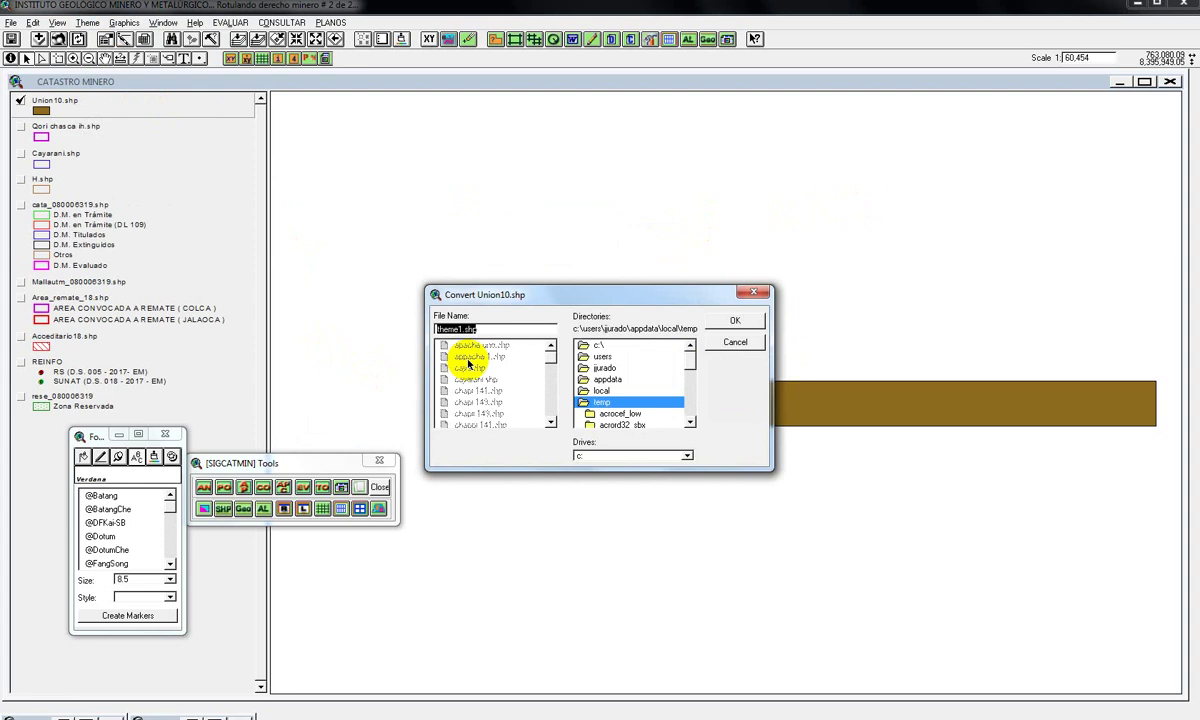
pyautogui.write('DISPO')
pyautogui.click(734, 321)
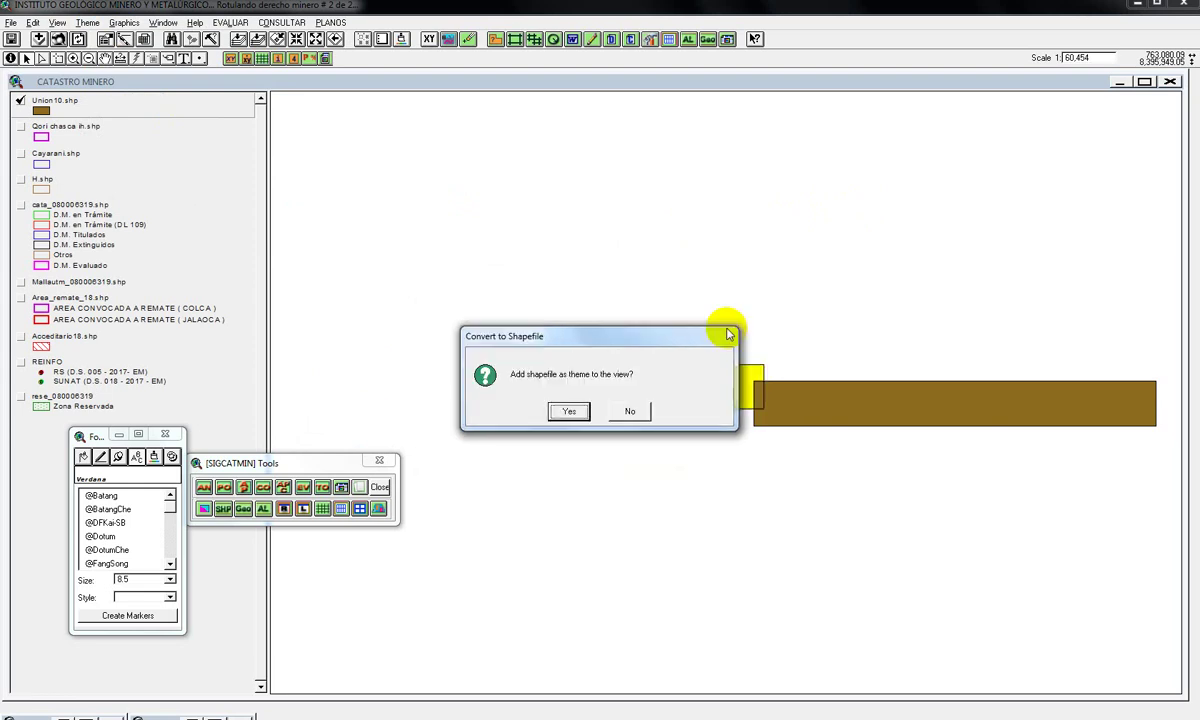
pyautogui.click(568, 409)
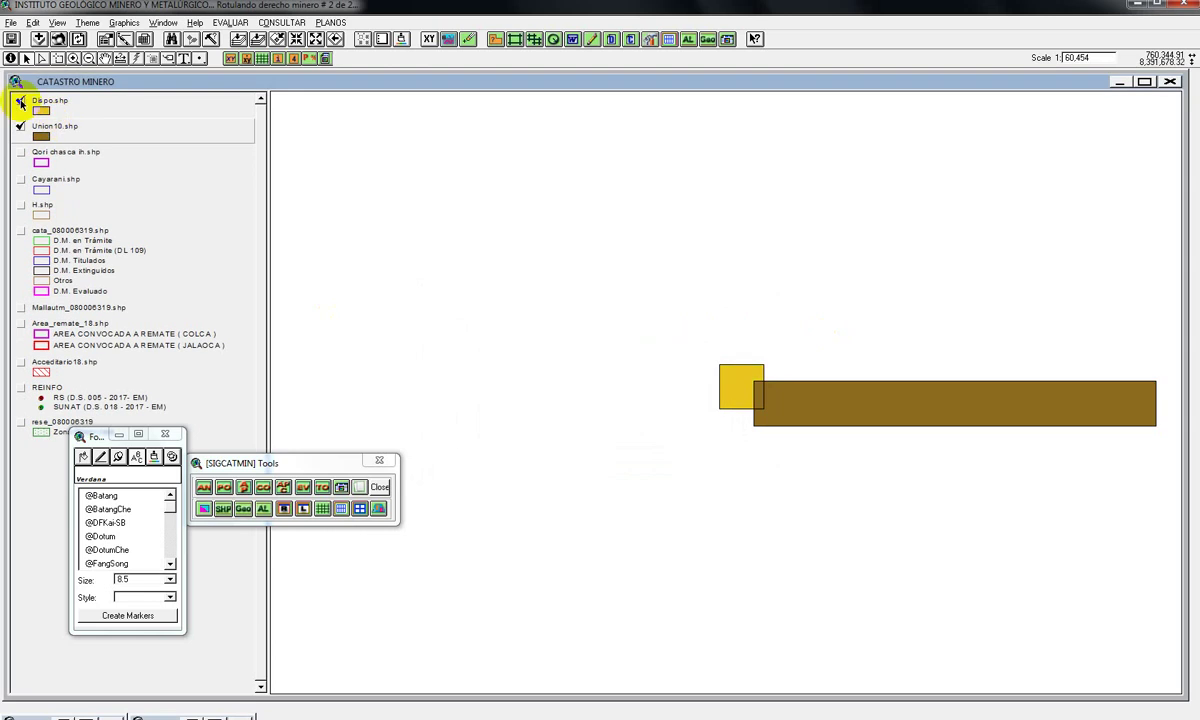
# - Clear the record selection in the Union10.shp attribute table, close the table and hide the Union10.shp theme
pyautogui.click(88, 22)
pyautogui.click(200, 217)
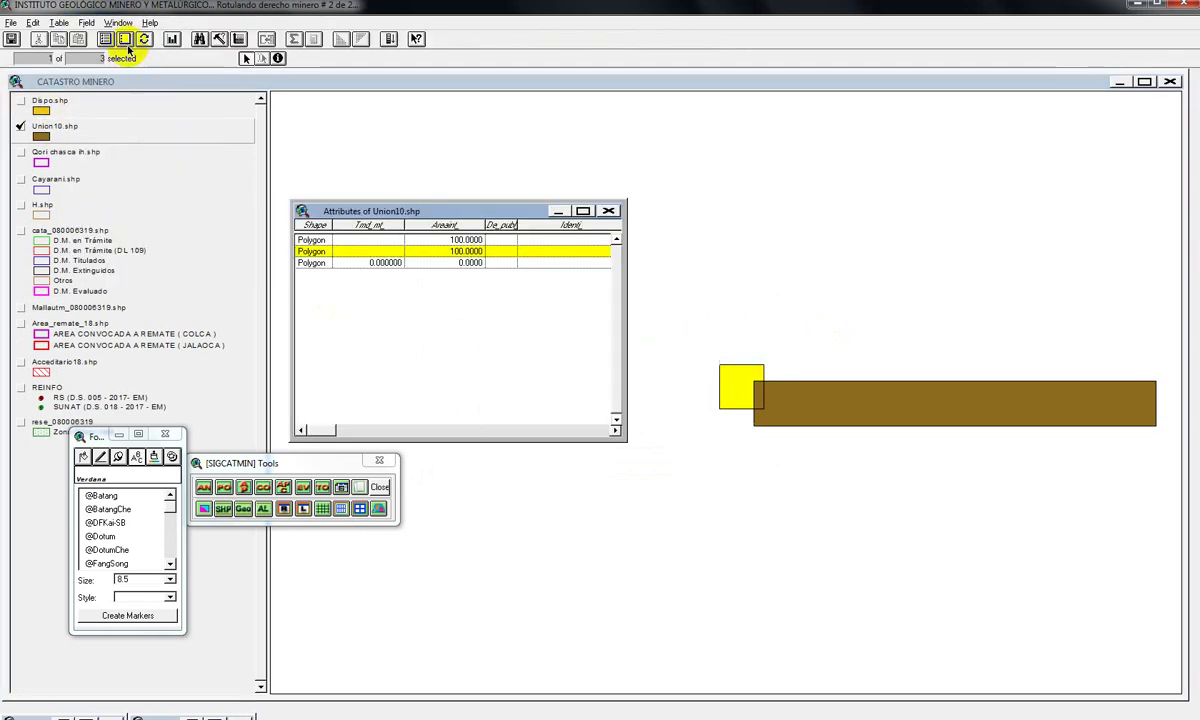
pyautogui.click(125, 39)
pyautogui.click(608, 210)
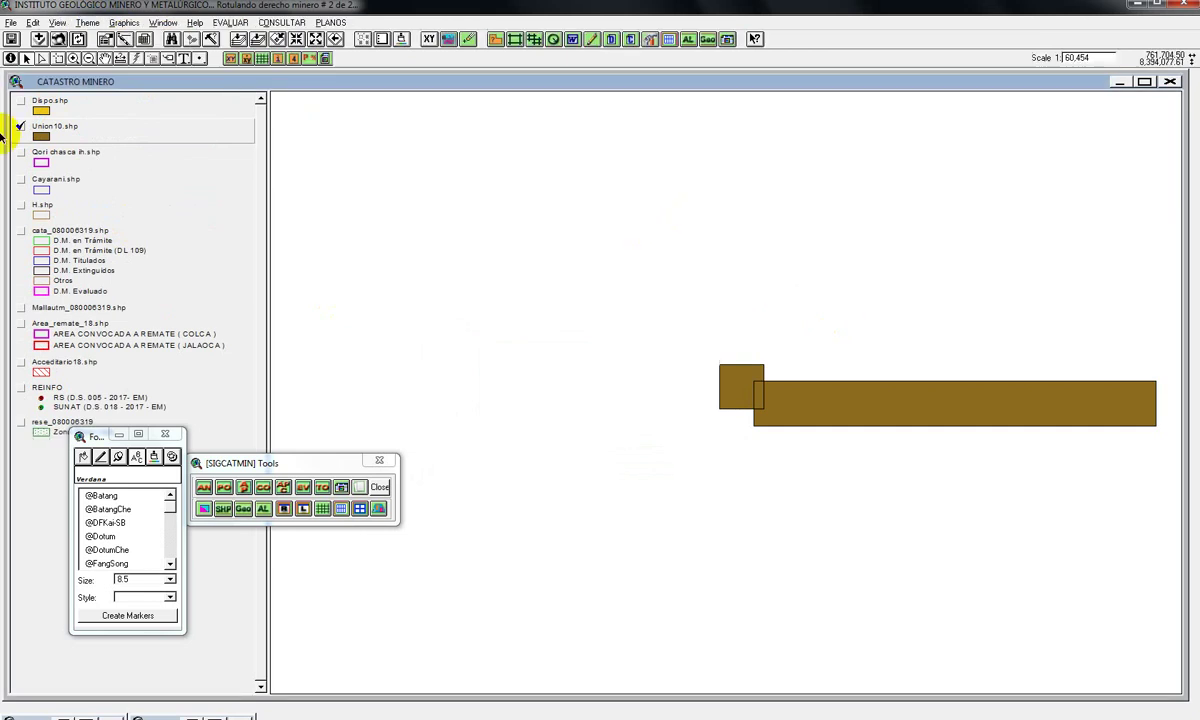
pyautogui.click(20, 127)
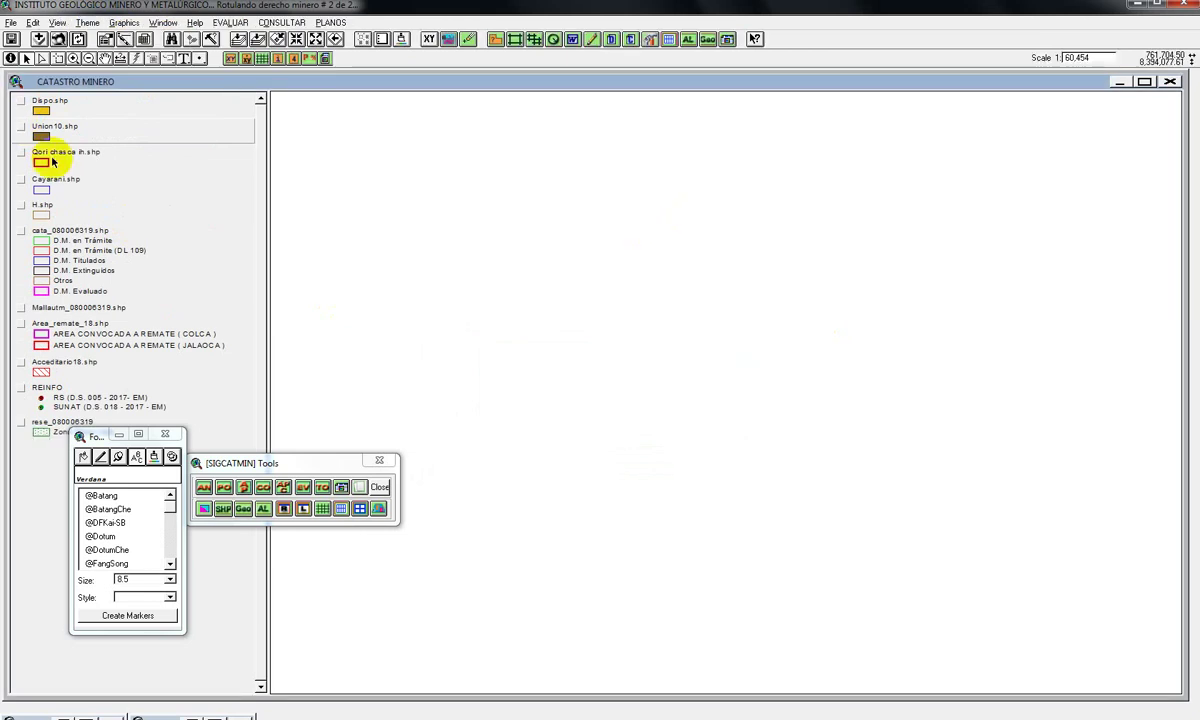
# - Move Qori chasca ih.shp and Cayarani.shp above Dispo.shp in the theme order, and display Qori chasca ih.shp and Dispo.shp
pyautogui.moveTo(52, 160); pyautogui.dragTo(32, 122)
pyautogui.click(20, 100)
pyautogui.click(21, 153)
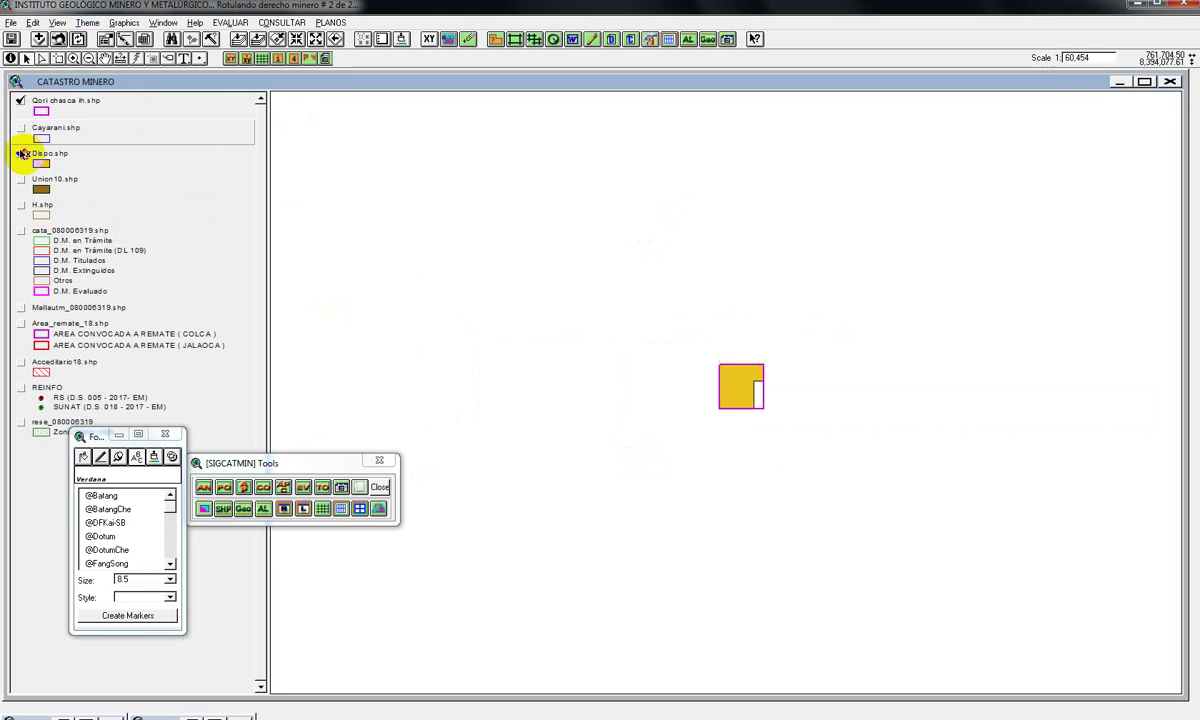
# - Reorder the themes so H.shp comes first, followed by Dispo.shp, Qori chasca ih.shp, Cayarani.shp and Union10.shp
pyautogui.click(52, 136)
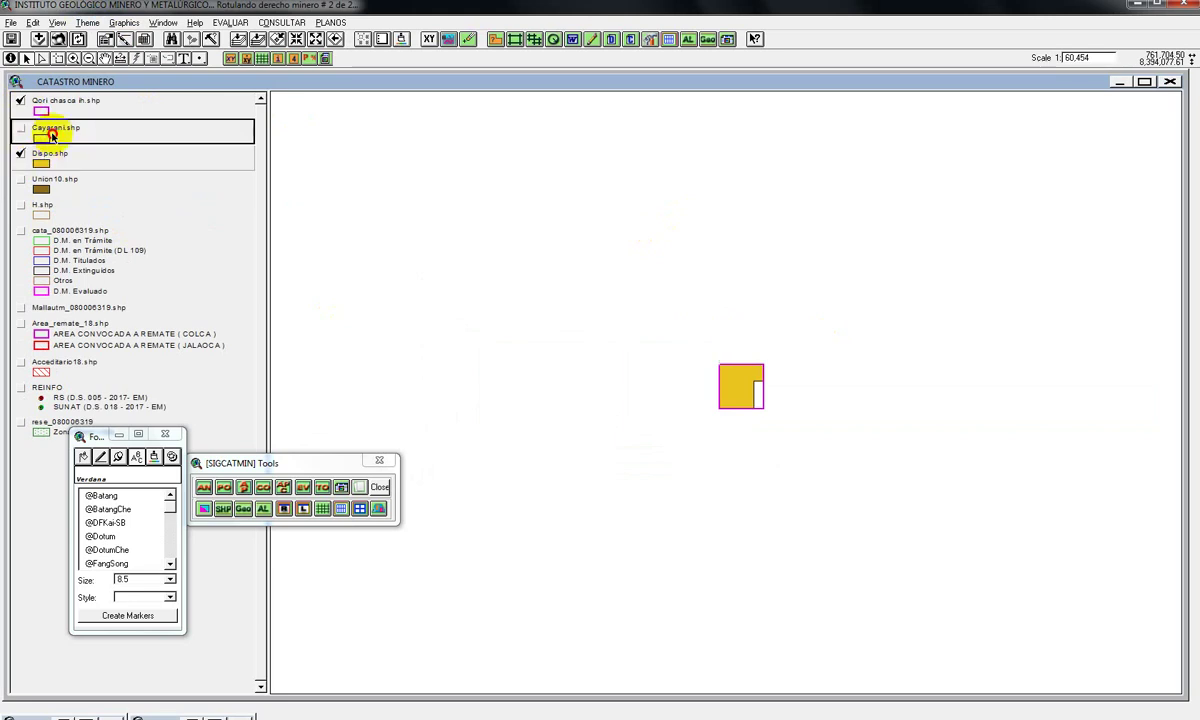
pyautogui.moveTo(52, 136); pyautogui.dragTo(48, 214)
pyautogui.click(37, 126)
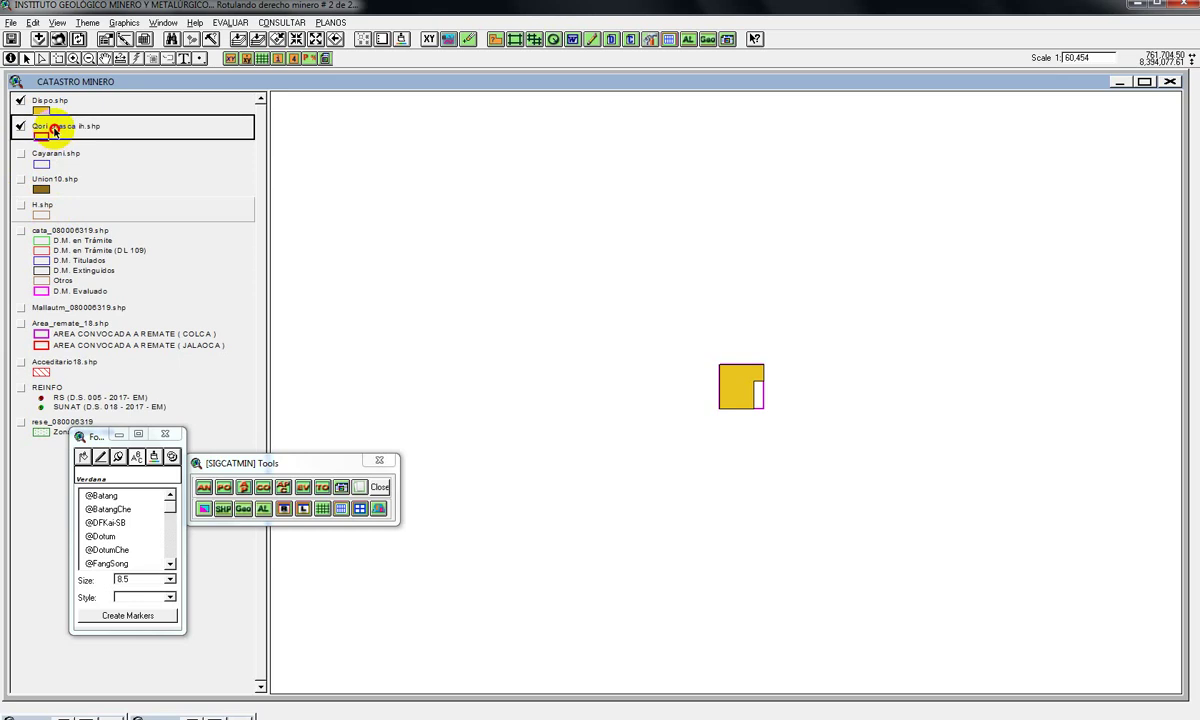
pyautogui.moveTo(55, 131); pyautogui.dragTo(27, 94)
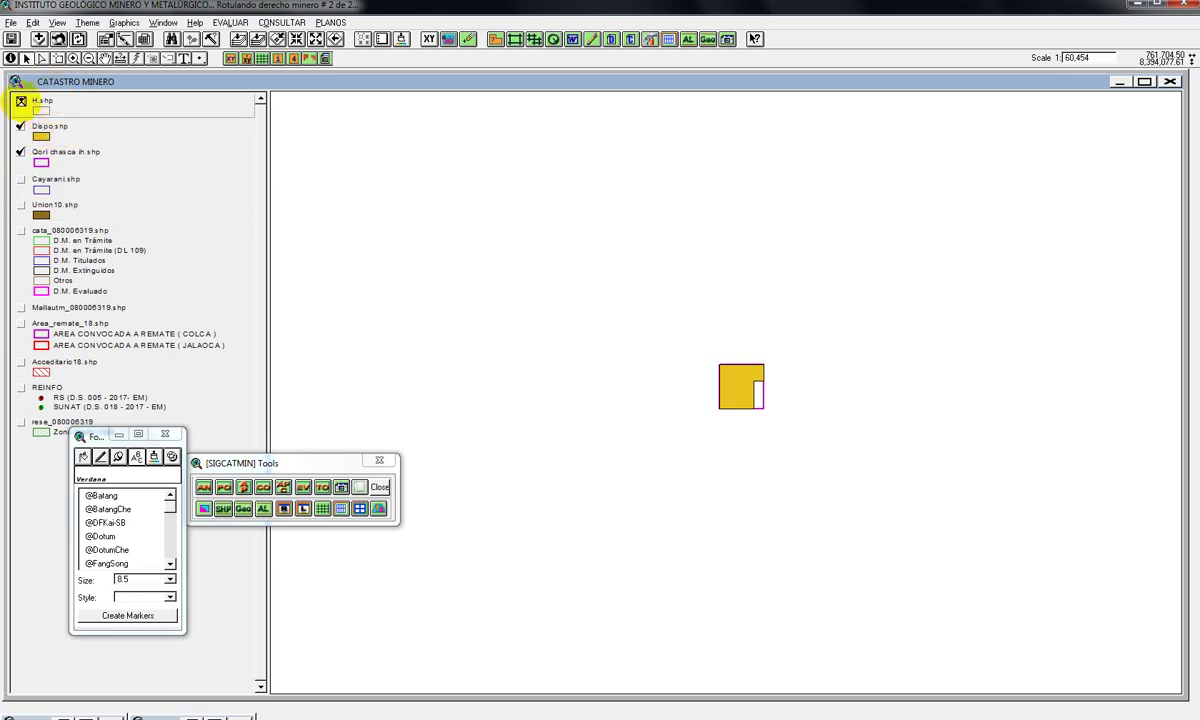
# - Display the H.shp theme and hide Qori chasca ih.shp, keeping Dispo.shp visible
pyautogui.click(20, 100)
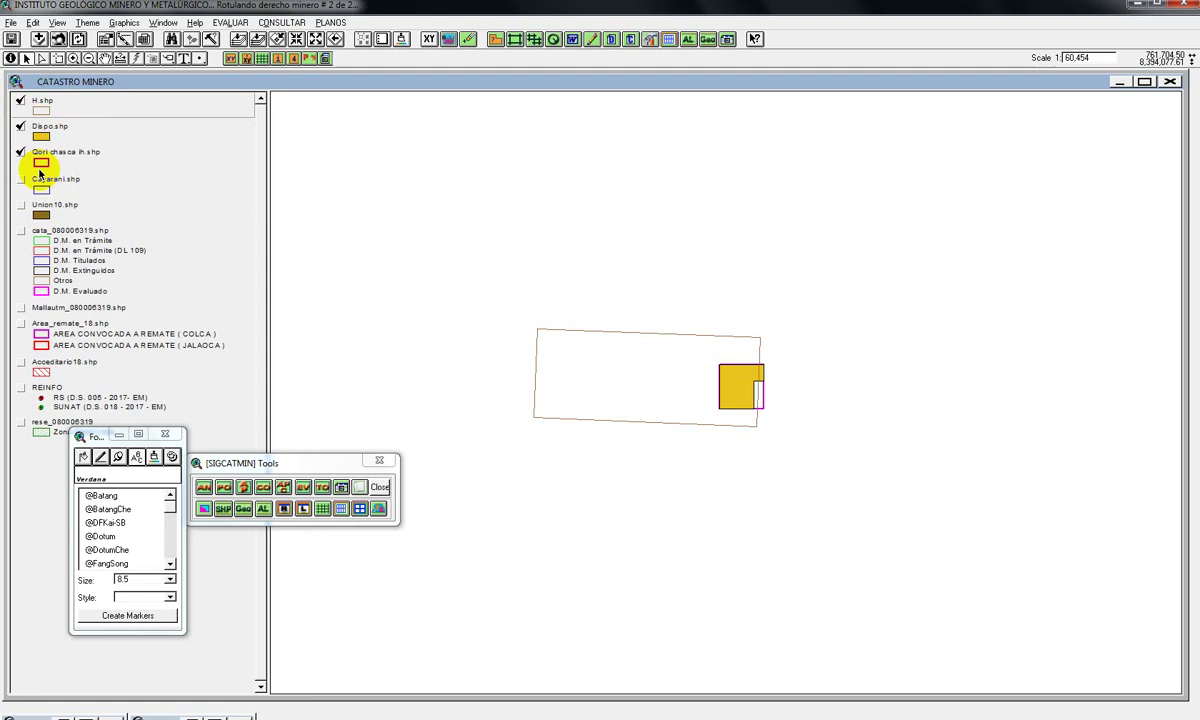
pyautogui.click(20, 154)
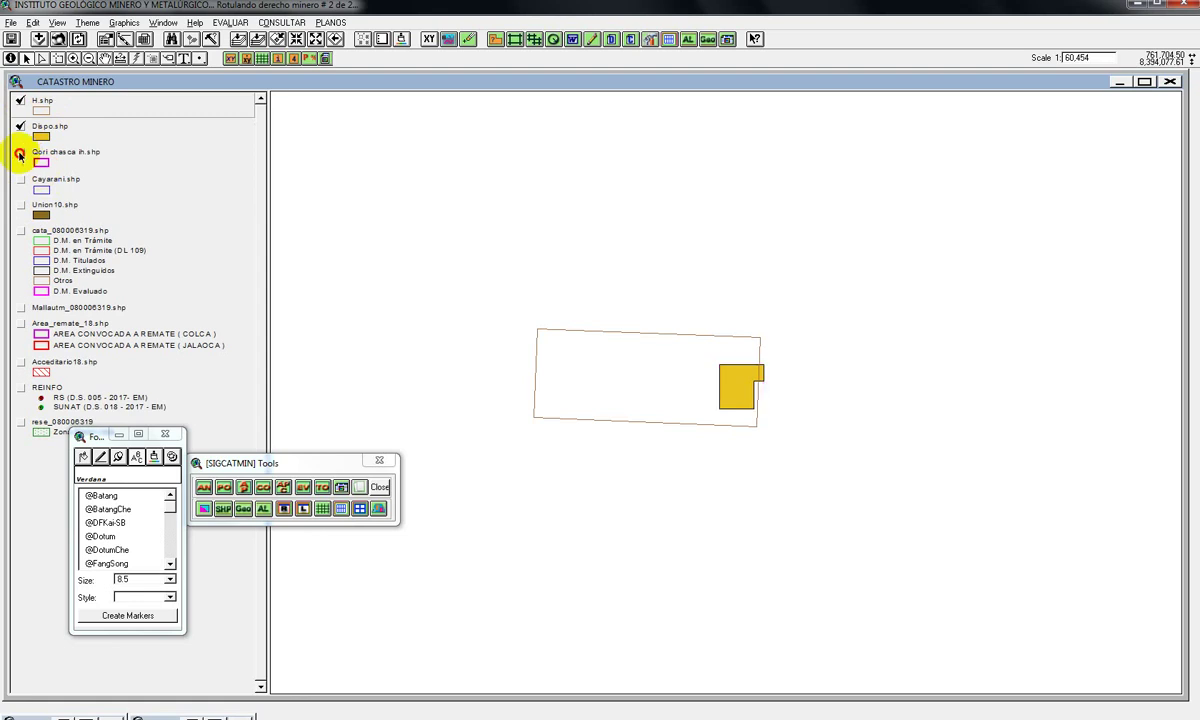
pyautogui.click(20, 154)
pyautogui.click(20, 154)
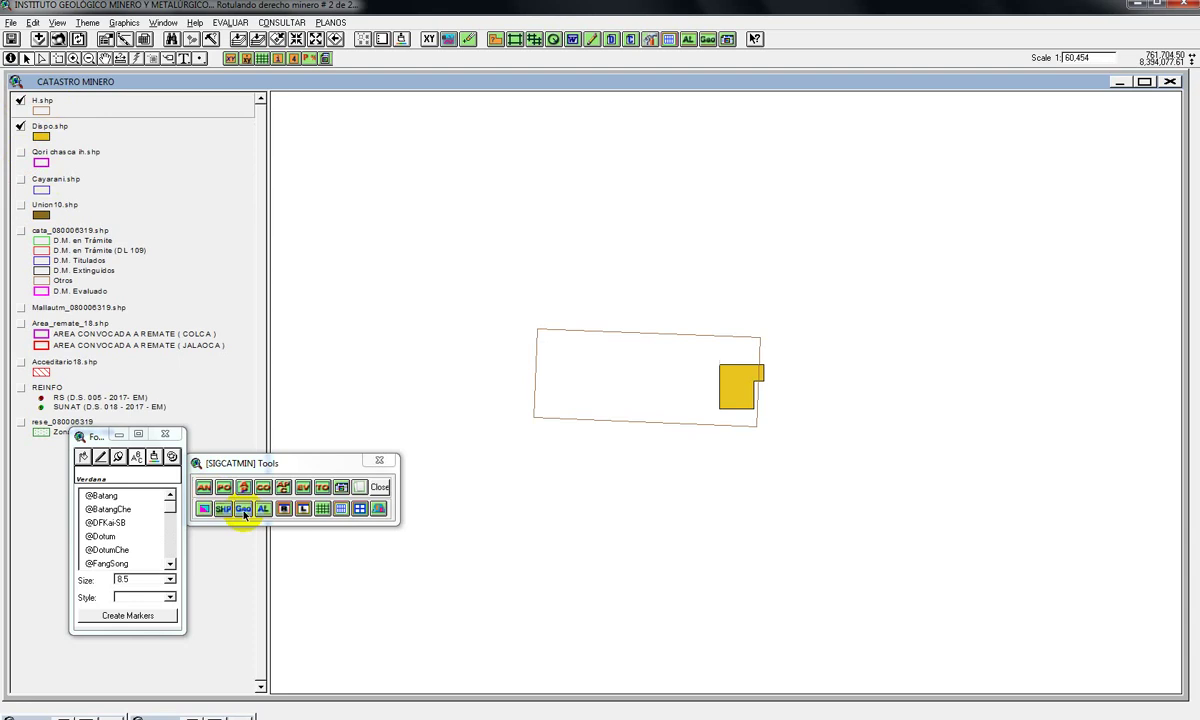
# - Run a GeoProcessing union of the two themes with H.shp as input and Dispo.shp as polygon overlay
pyautogui.click(57, 22)
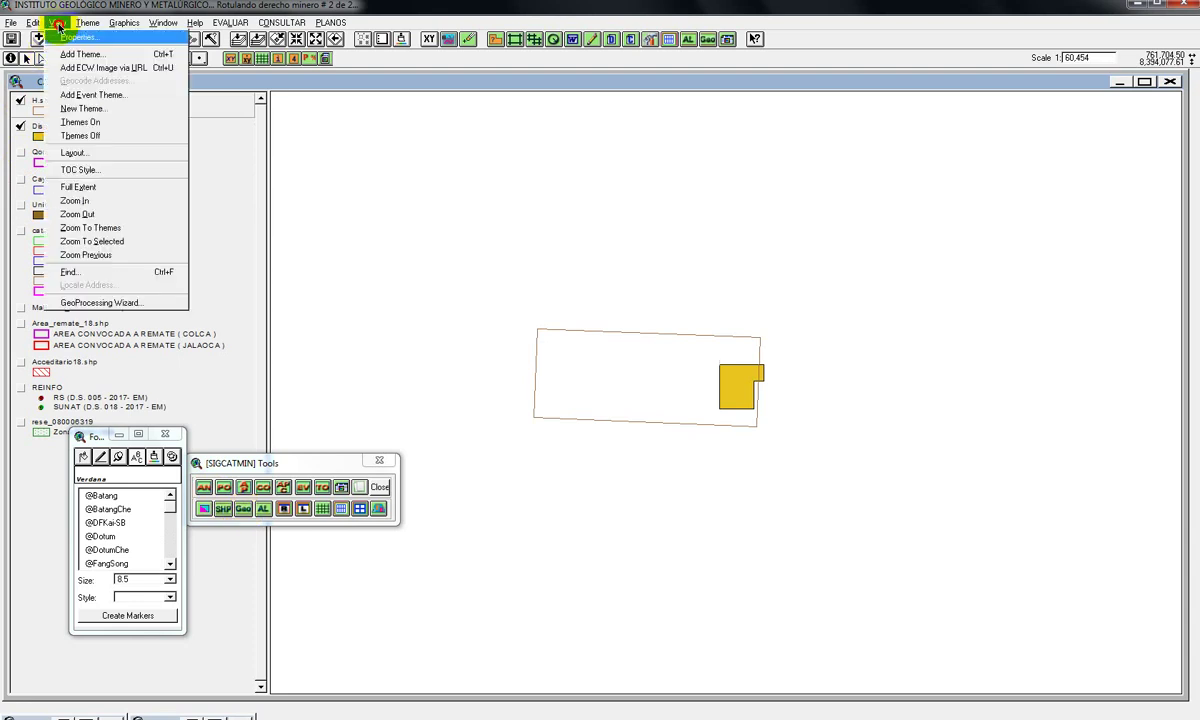
pyautogui.click(110, 304)
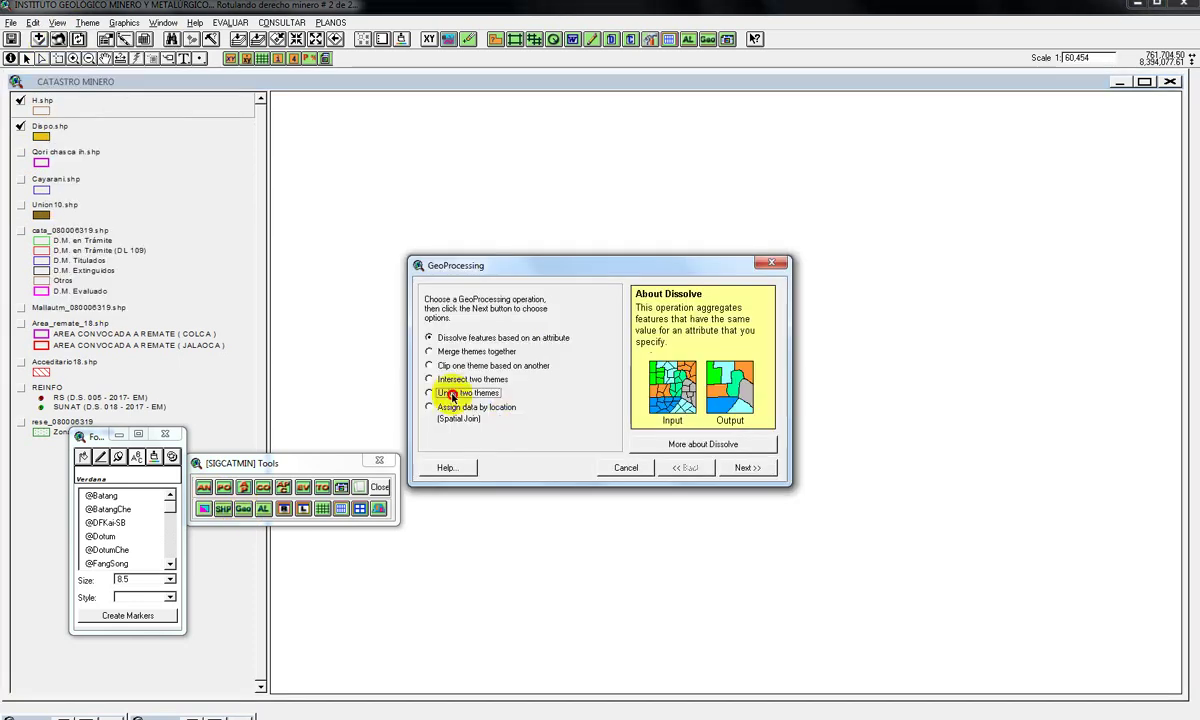
pyautogui.click(468, 392)
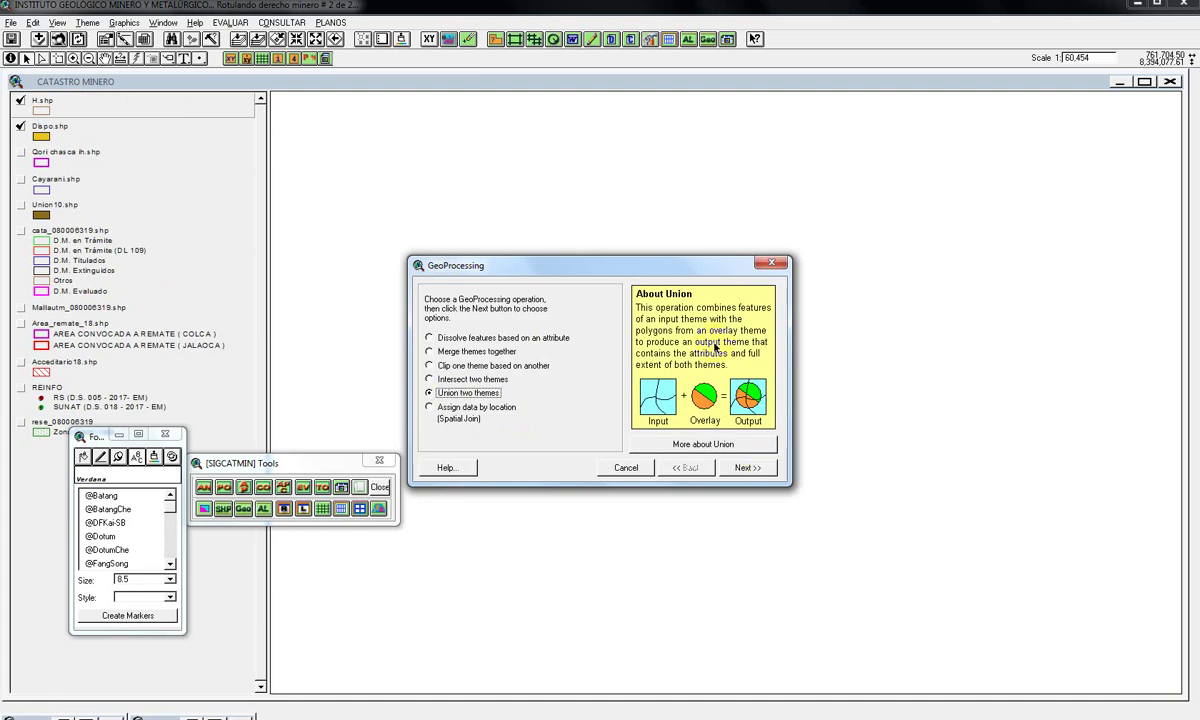
pyautogui.moveTo(700, 270); pyautogui.dragTo(570, 370)
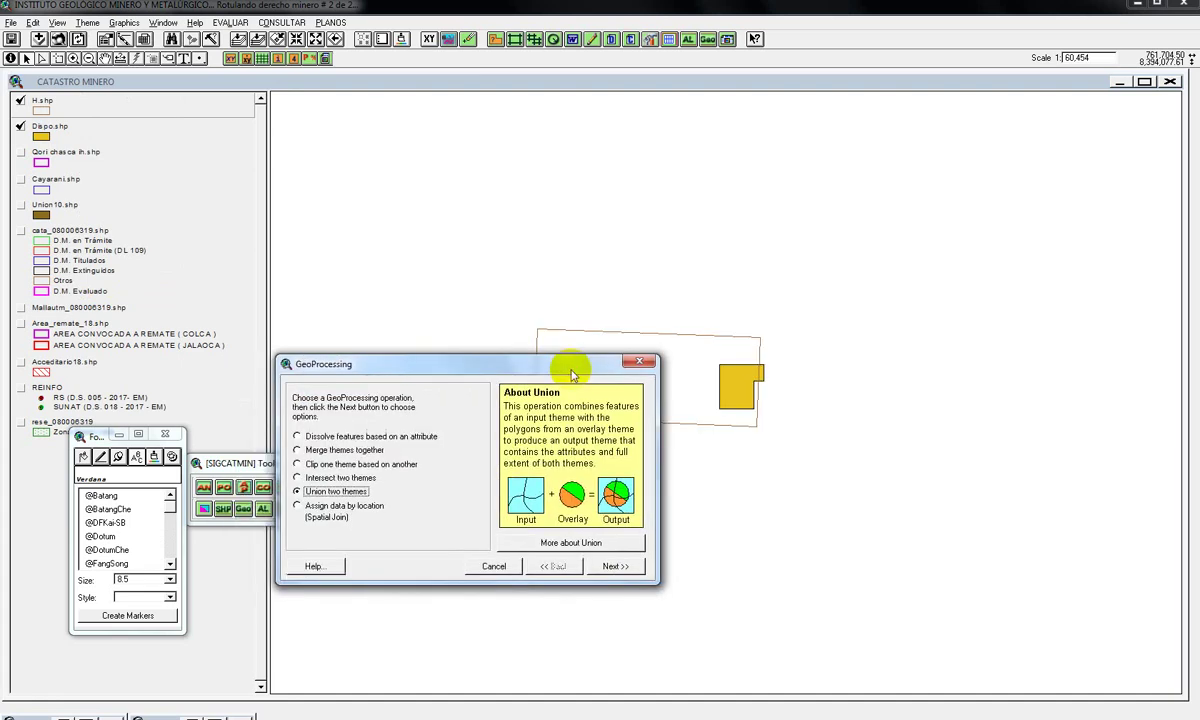
pyautogui.click(615, 566)
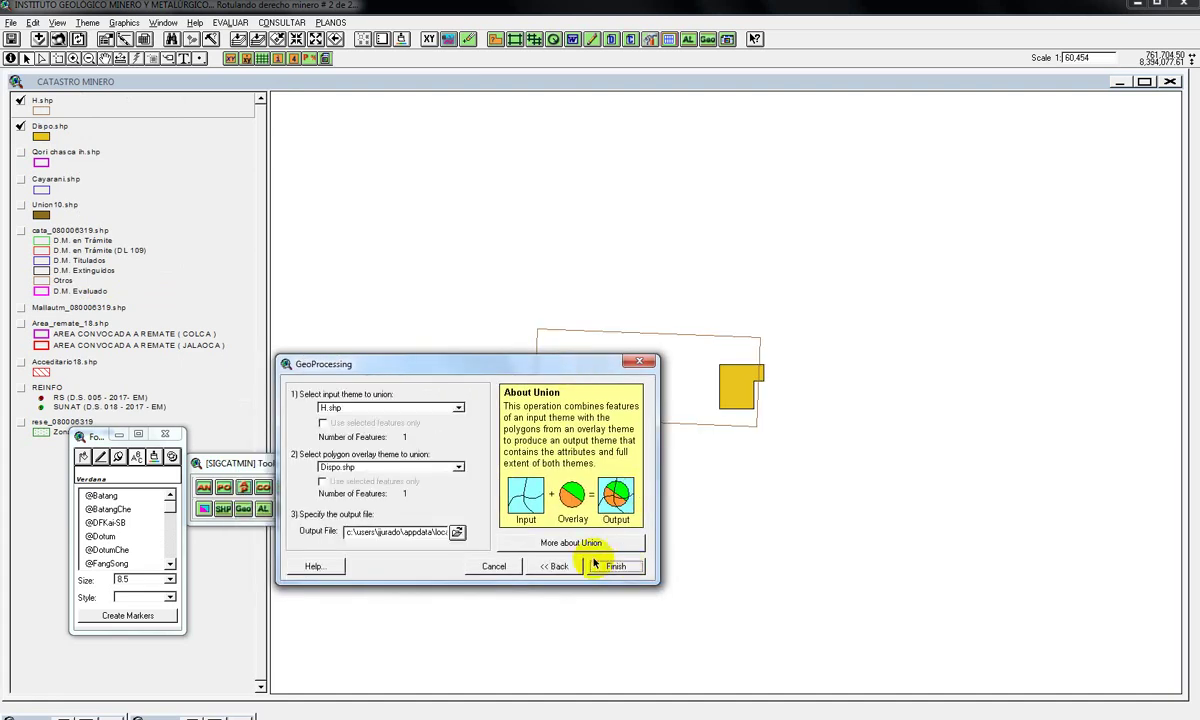
pyautogui.click(614, 567)
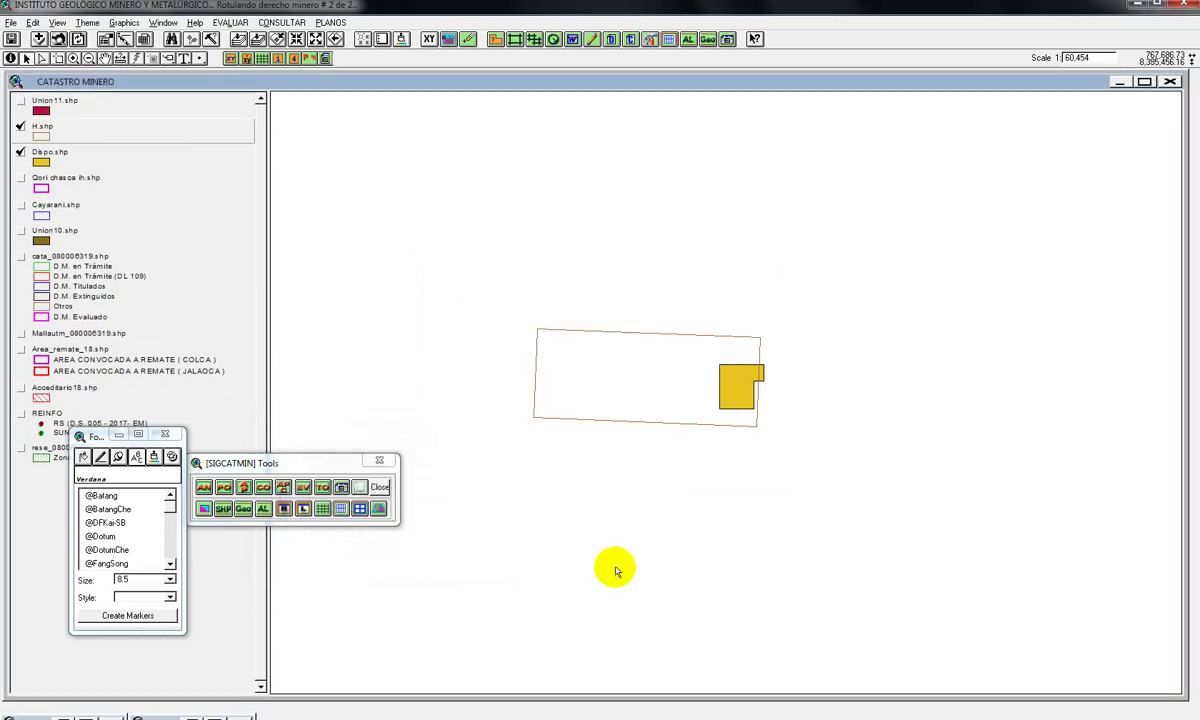
# - Display the Union11.shp theme, hide H.shp and make Union11.shp the active theme
pyautogui.click(20, 102)
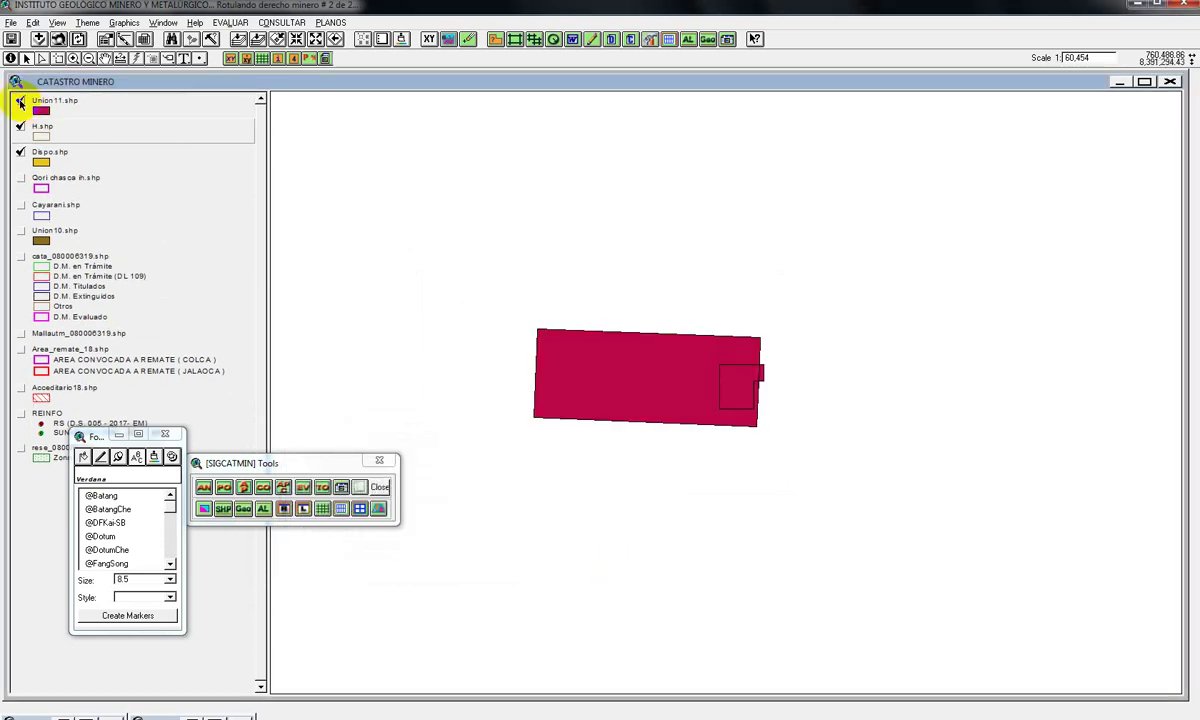
pyautogui.click(22, 127)
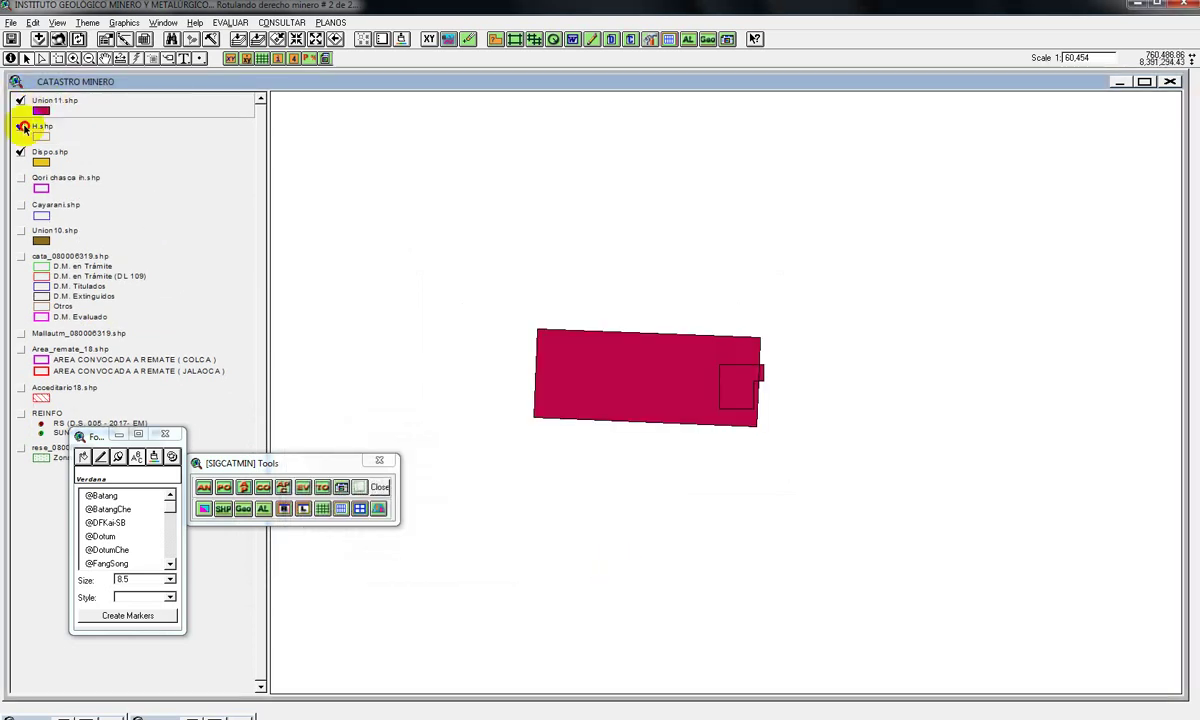
pyautogui.click(21, 127)
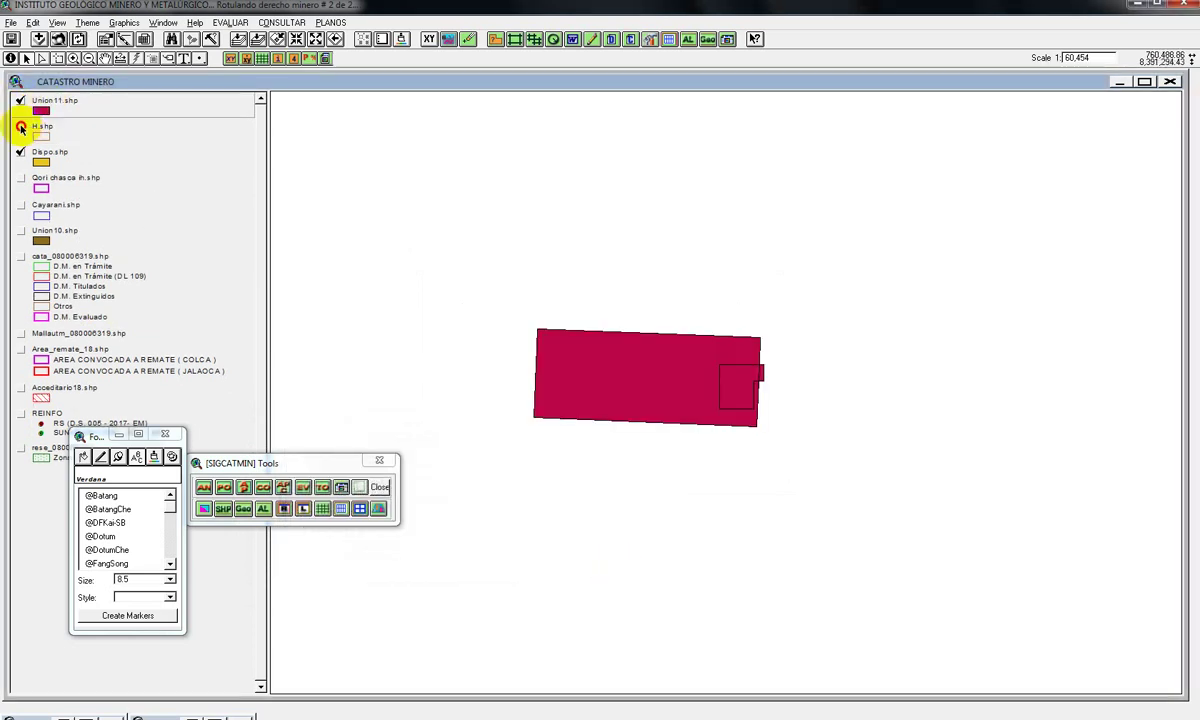
pyautogui.click(72, 104)
pyautogui.doubleClick(72, 104)
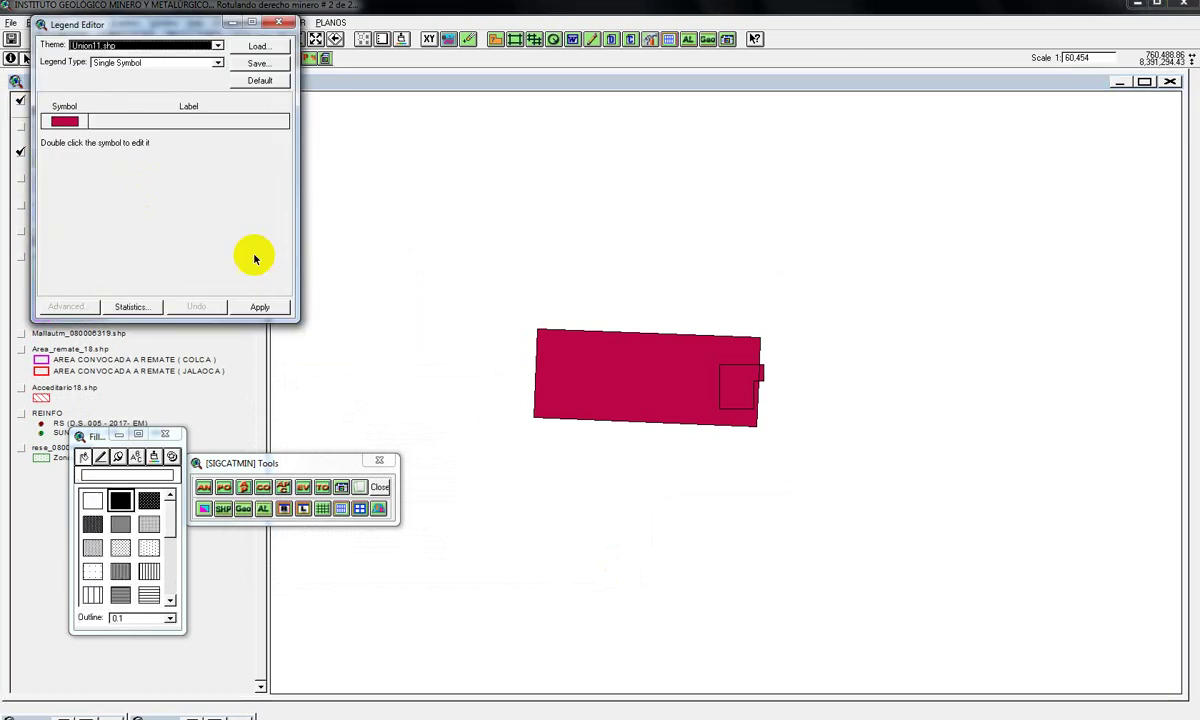
pyautogui.click(281, 23)
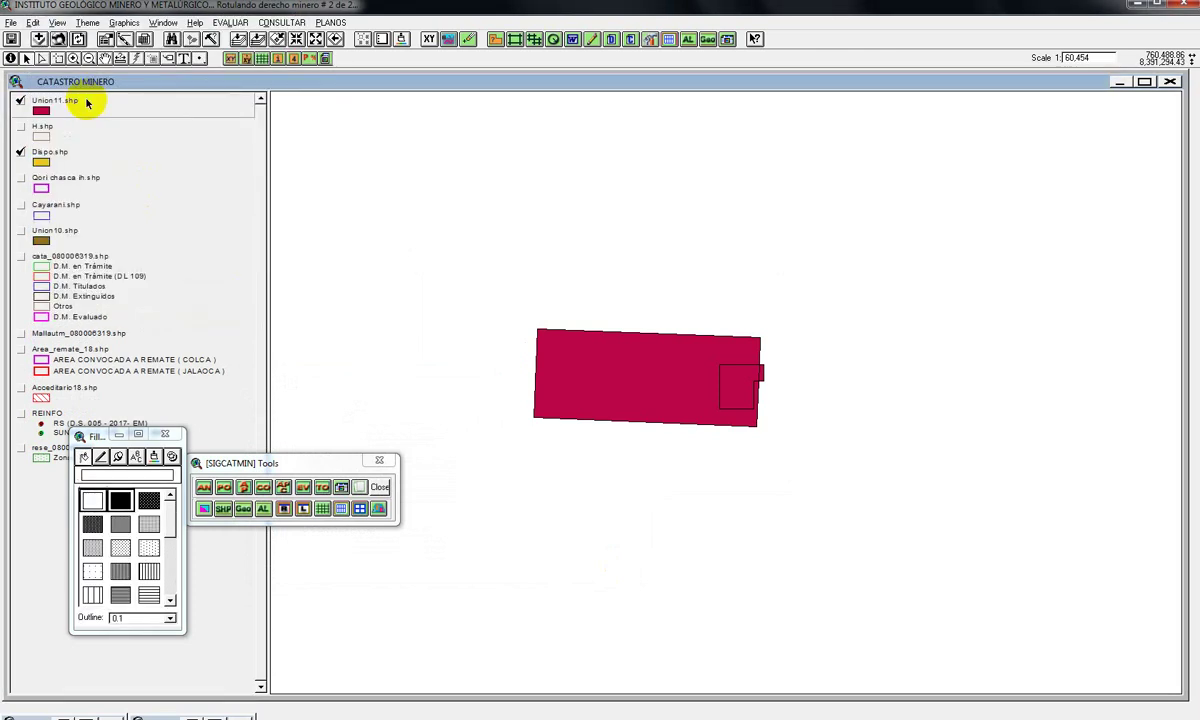
# - Open the Union11.shp attribute table and select the polygon record with Objectid 0, moving the table clear of the theme list
pyautogui.click(88, 24)
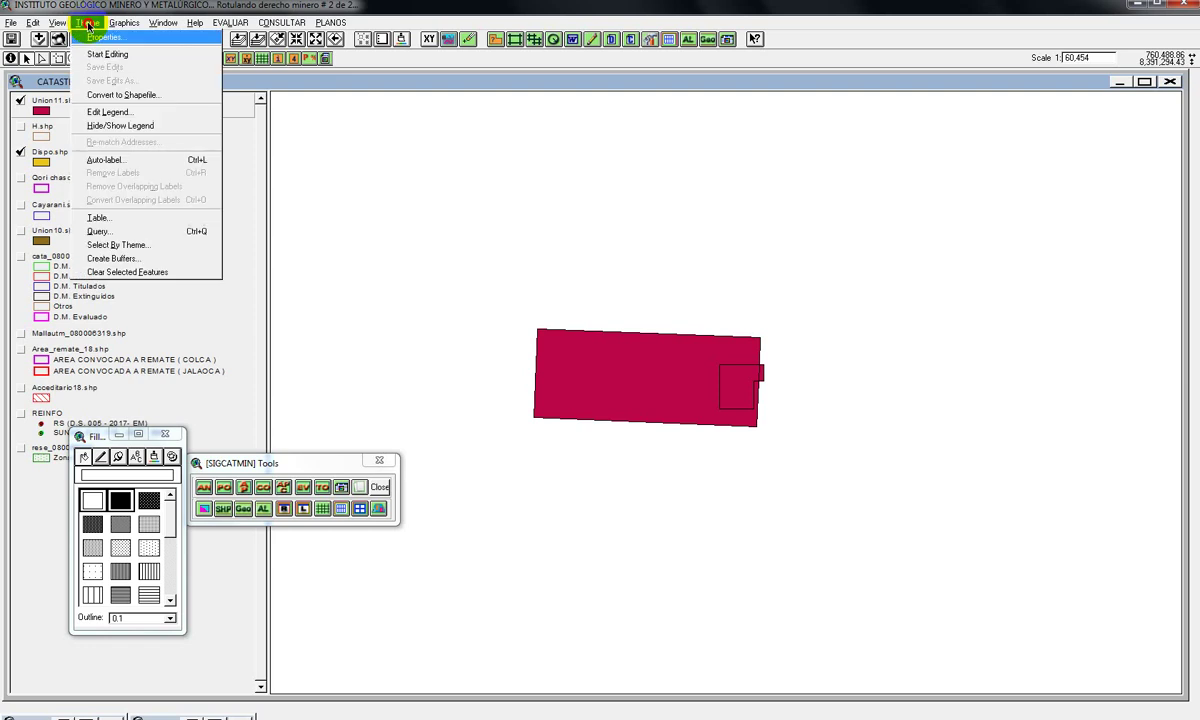
pyautogui.click(139, 217)
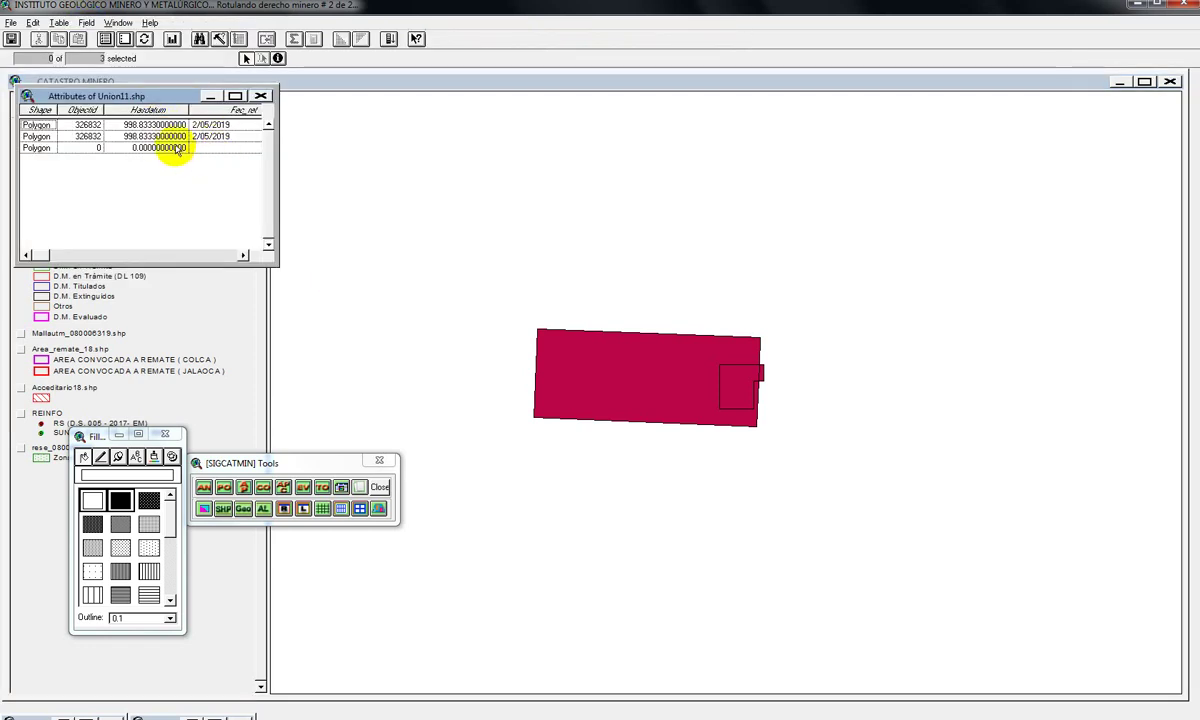
pyautogui.click(175, 148)
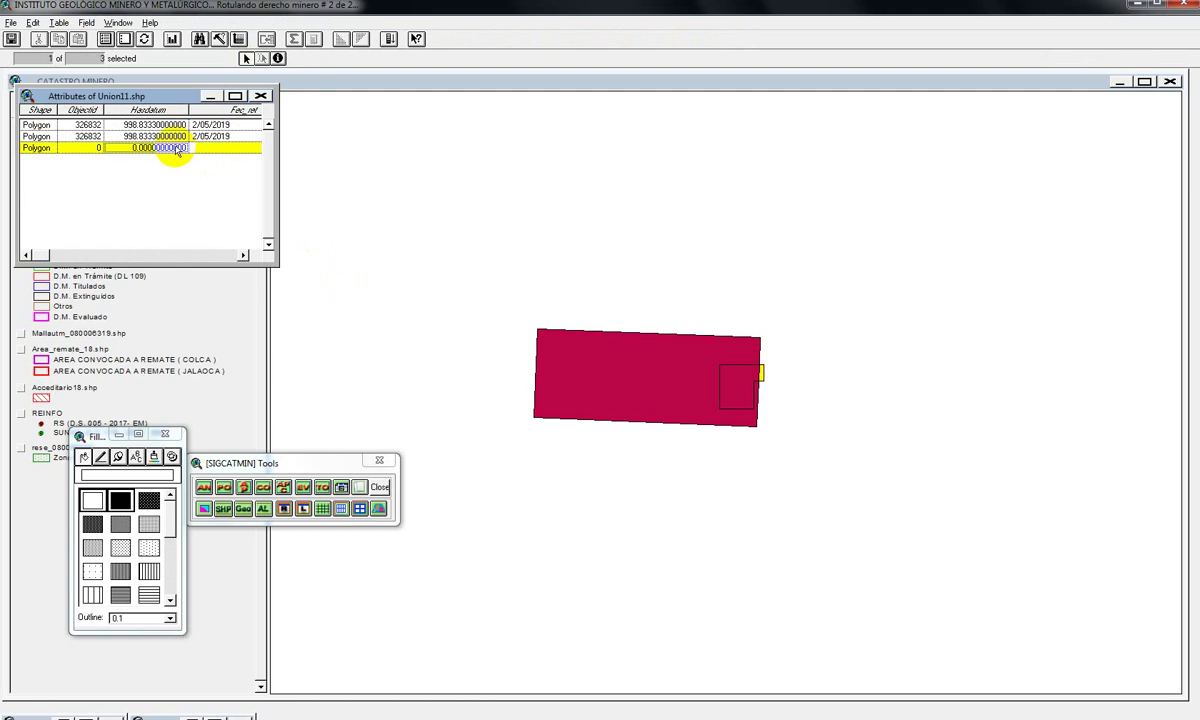
pyautogui.click(170, 136)
pyautogui.click(170, 124)
pyautogui.click(170, 136)
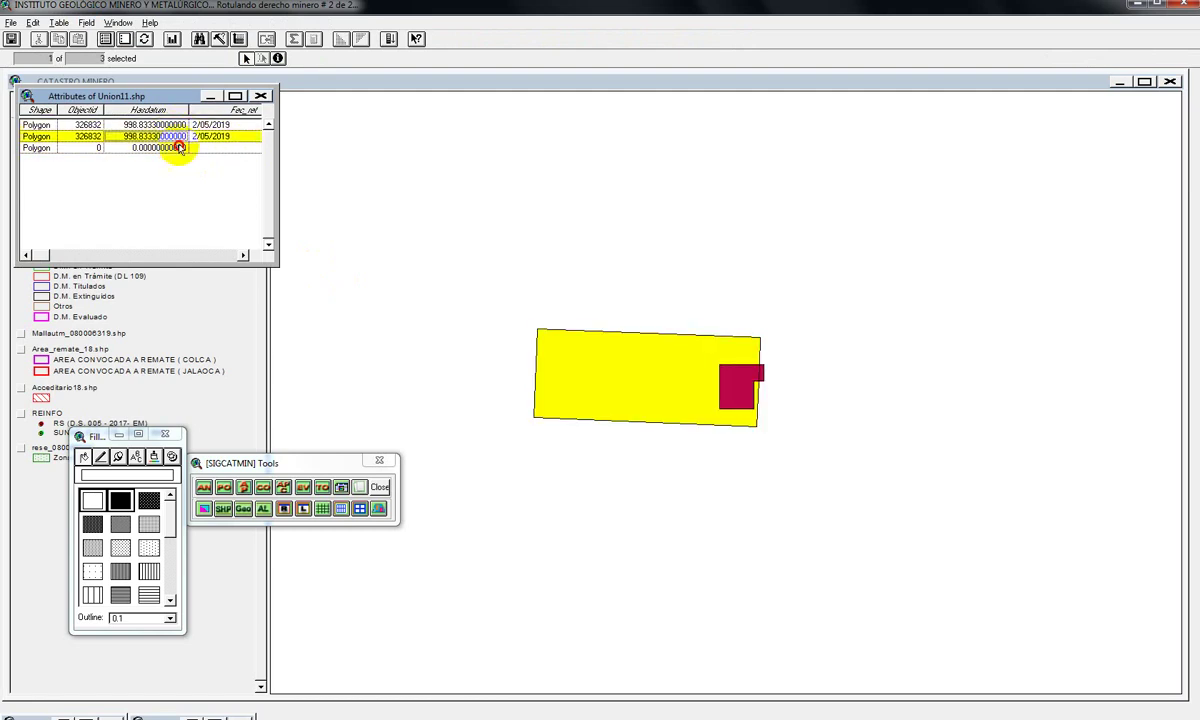
pyautogui.click(177, 148)
pyautogui.moveTo(192, 96); pyautogui.dragTo(482, 130)
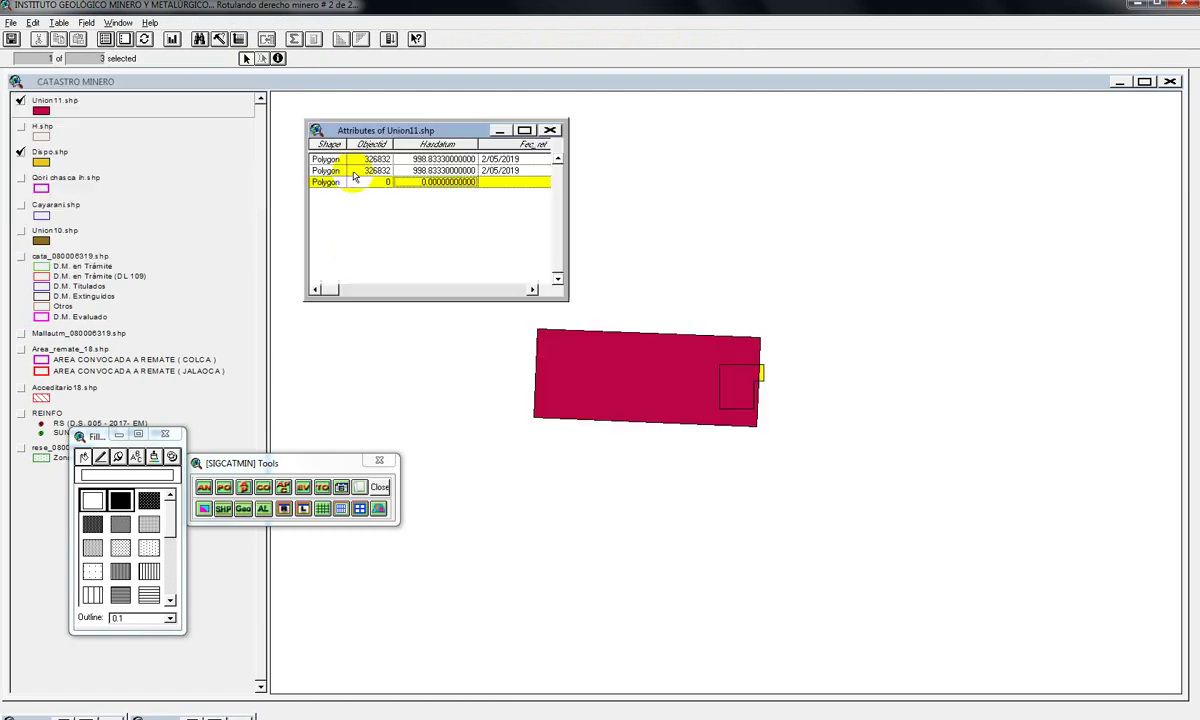
# - Display Qori chasca ih.shp and move it above Union11.shp in the theme order
pyautogui.click(20, 179)
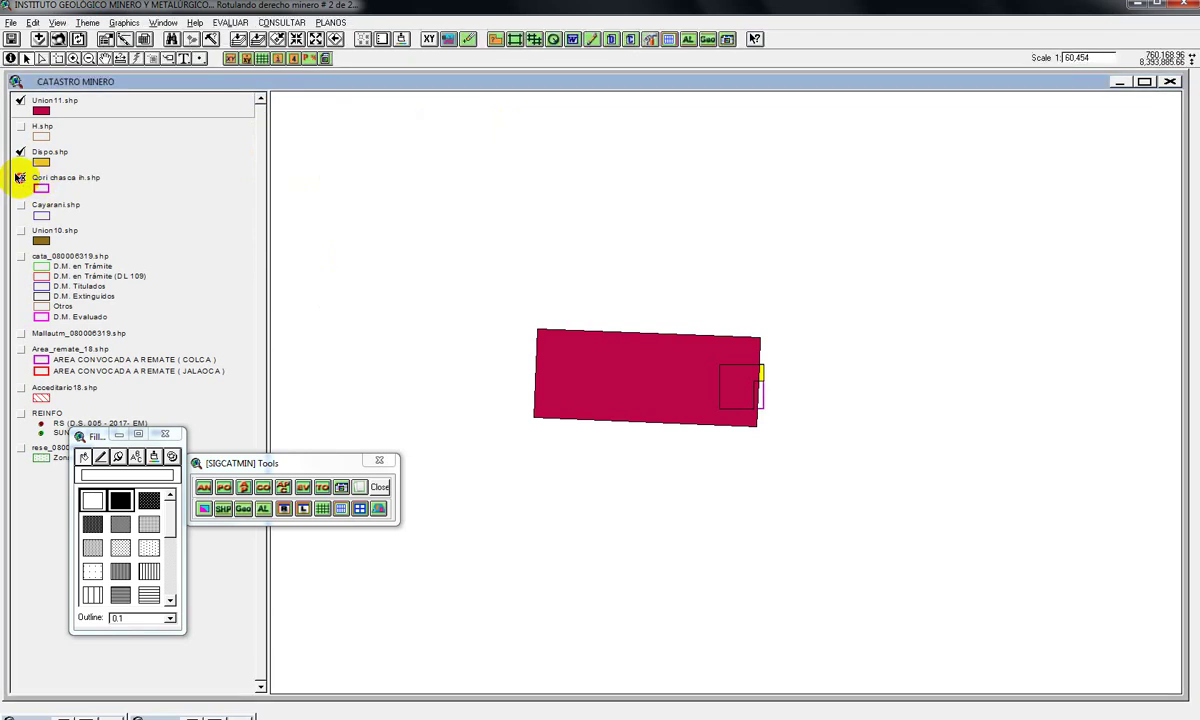
pyautogui.click(70, 160)
pyautogui.moveTo(70, 160); pyautogui.dragTo(118, 95)
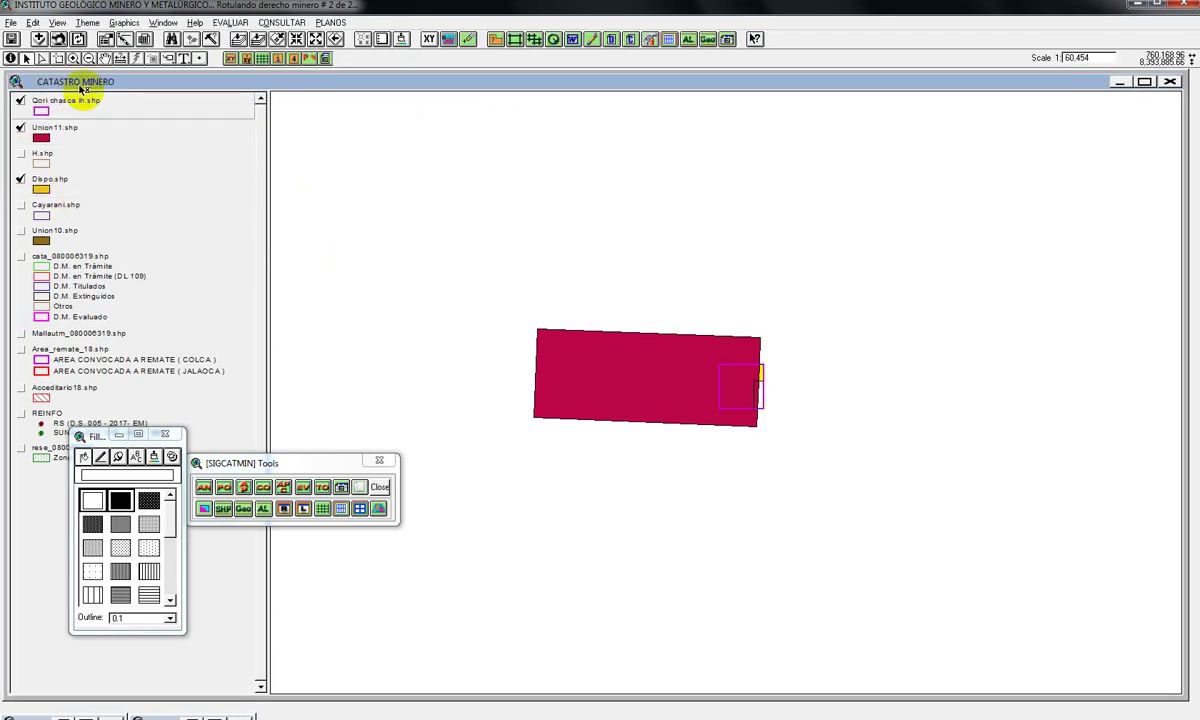
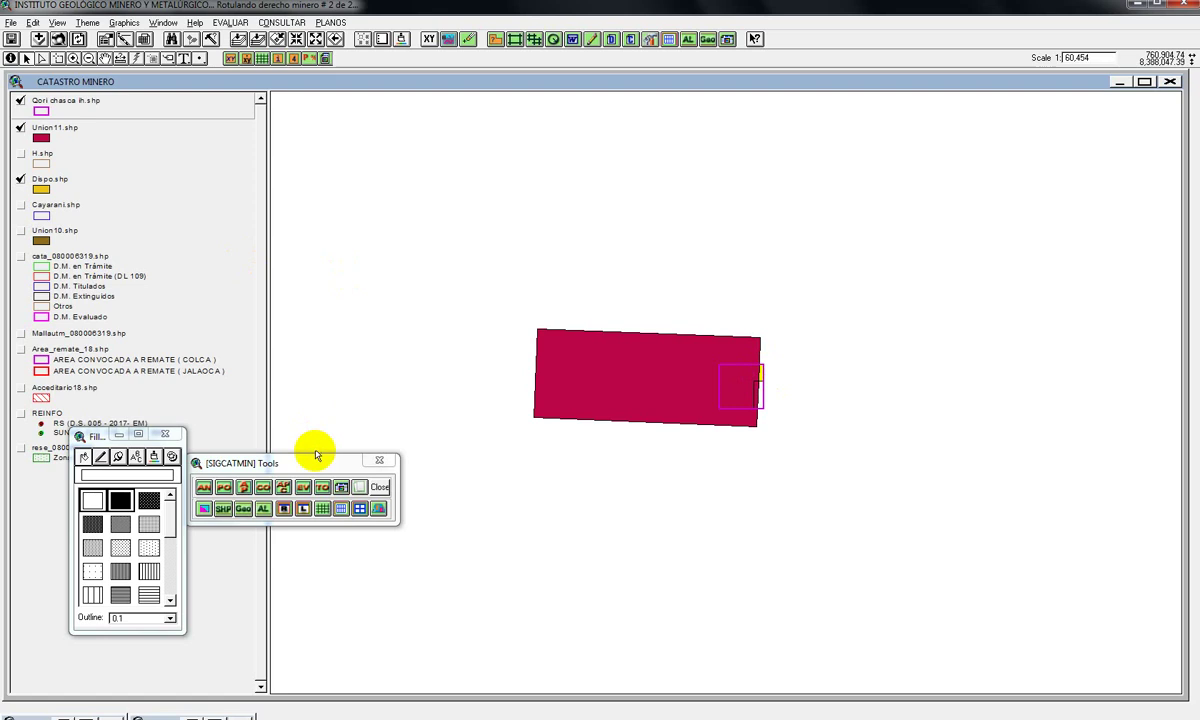
# - Hide the Dispo.shp theme and move Union11.shp above Qori chasca ih.shp in the theme order
pyautogui.click(21, 181)
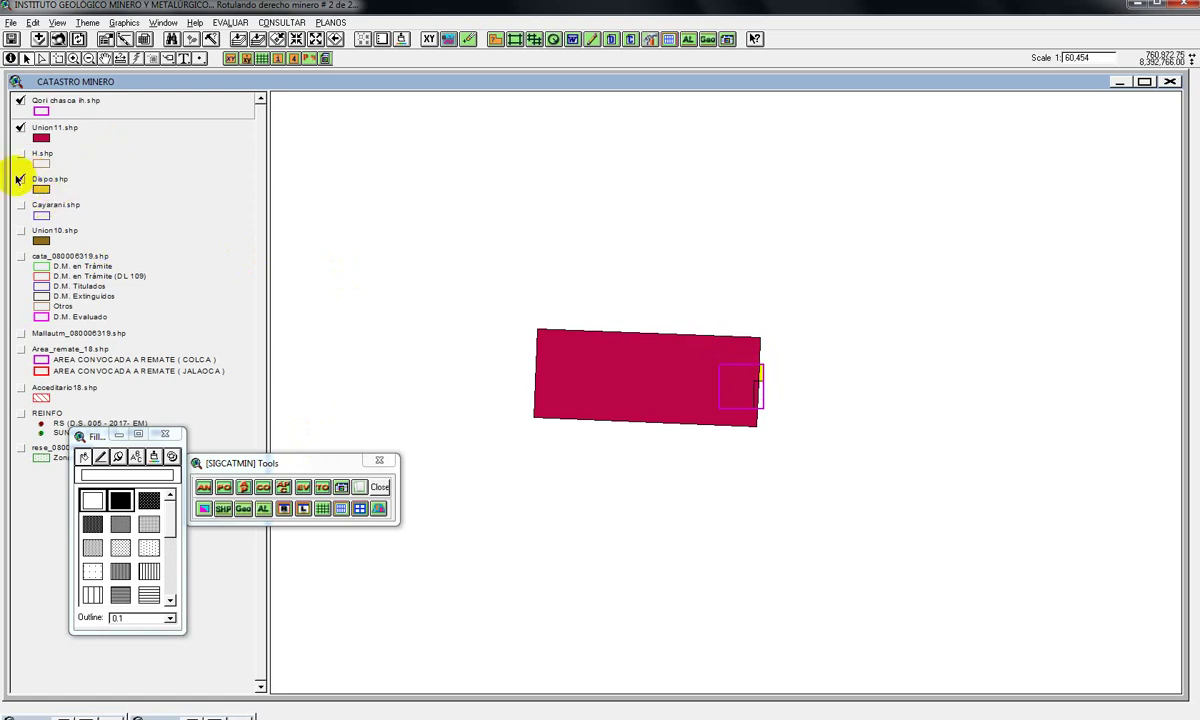
pyautogui.click(20, 181)
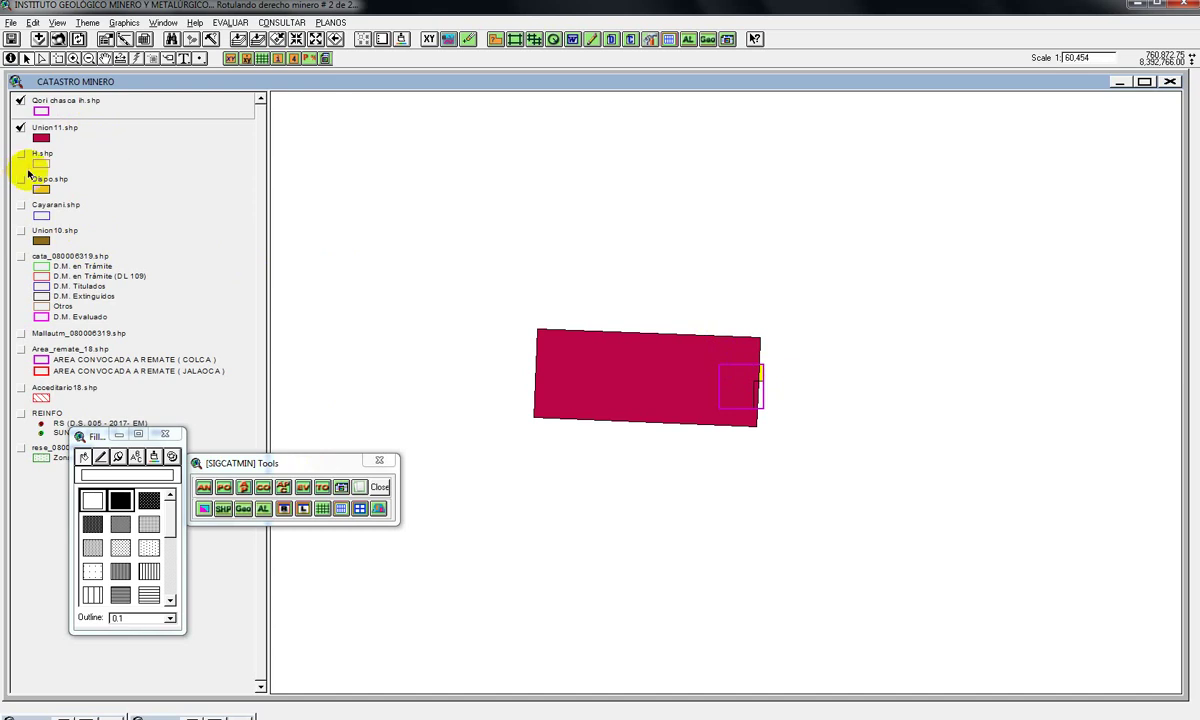
pyautogui.moveTo(74, 133); pyautogui.dragTo(72, 108)
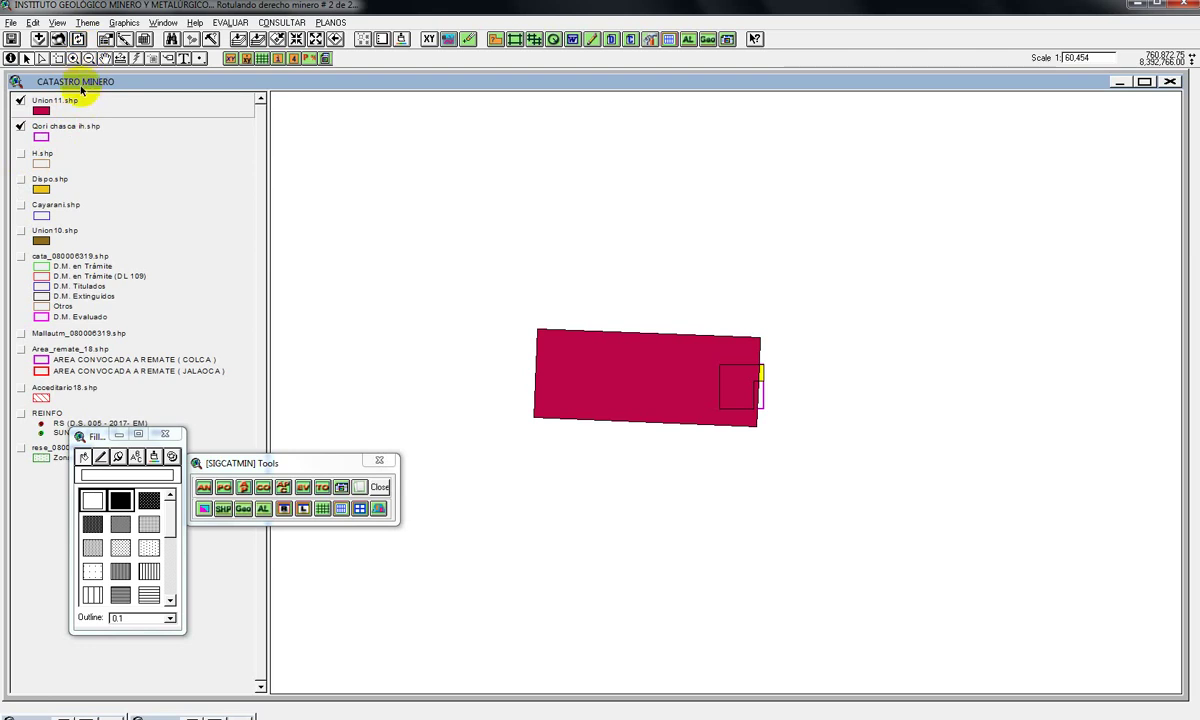
# - Convert the selected Union11.shp polygon to a shapefile named DISPONI and add it to the view as a theme
pyautogui.click(88, 23)
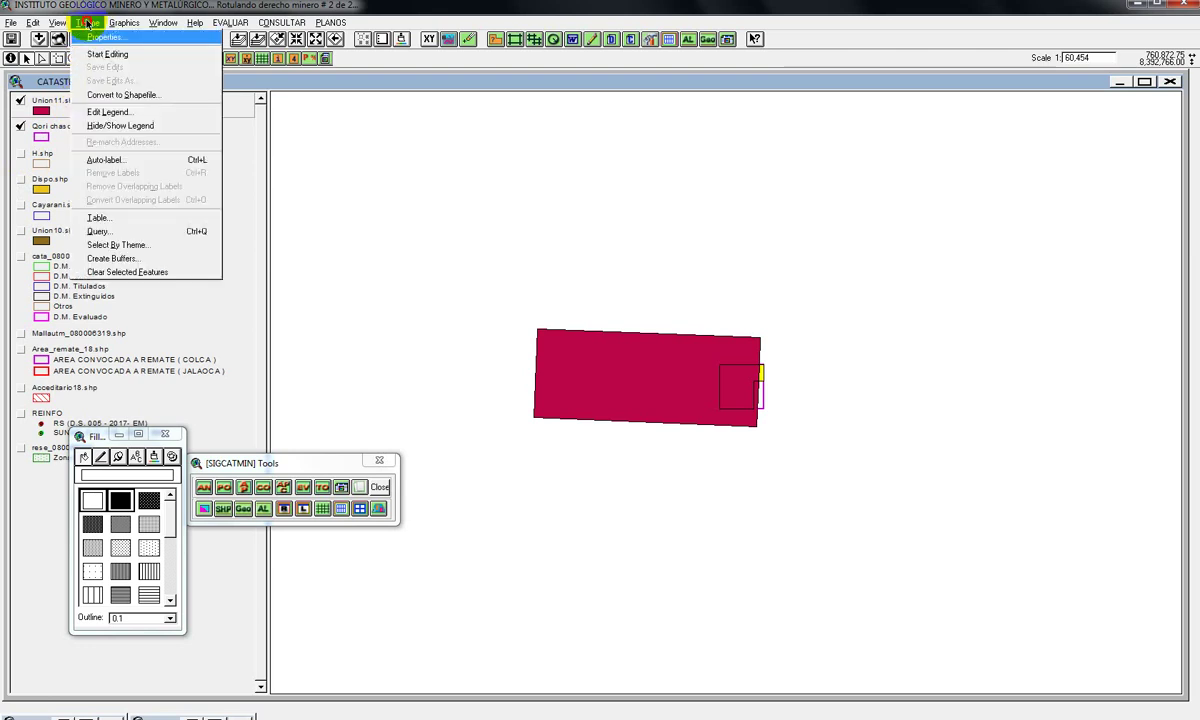
pyautogui.click(117, 96)
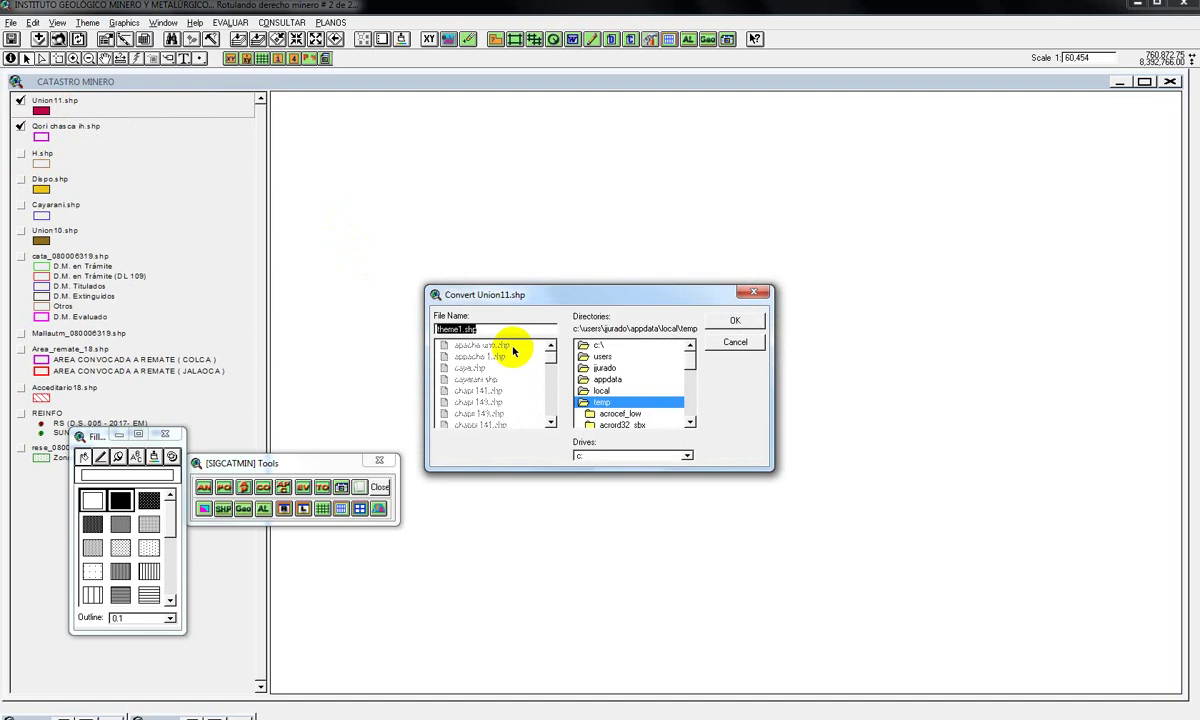
pyautogui.write('DISPONI')
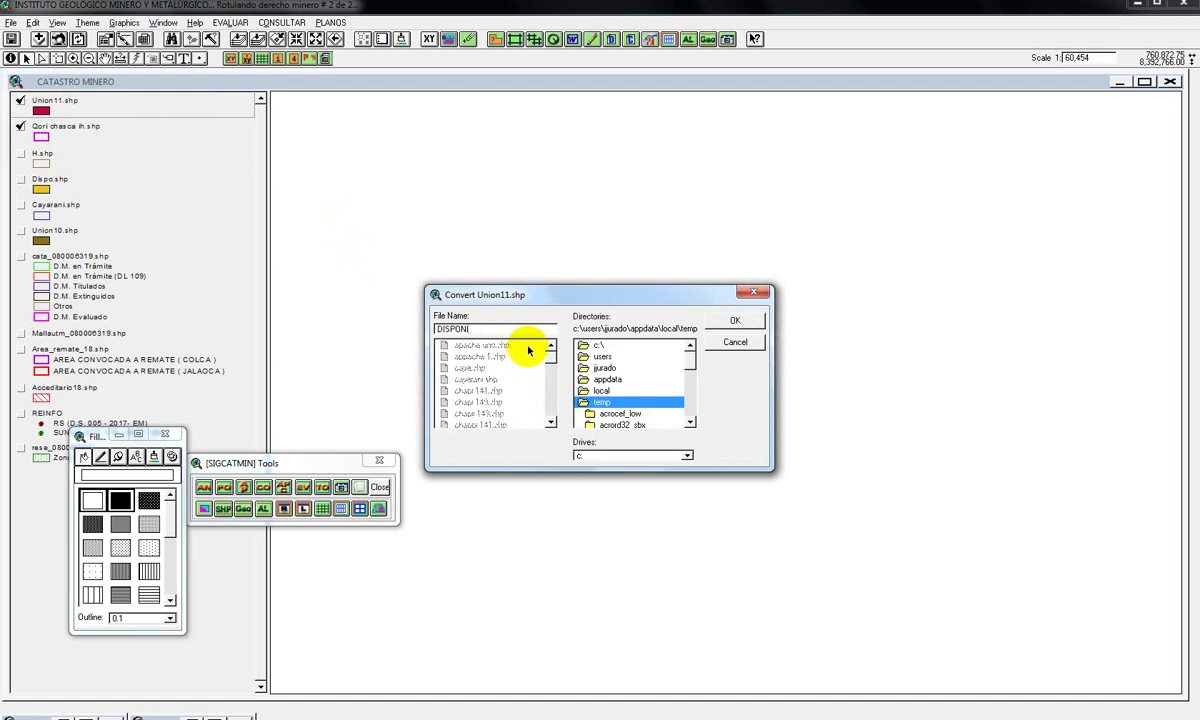
pyautogui.click(734, 317)
pyautogui.click(565, 410)
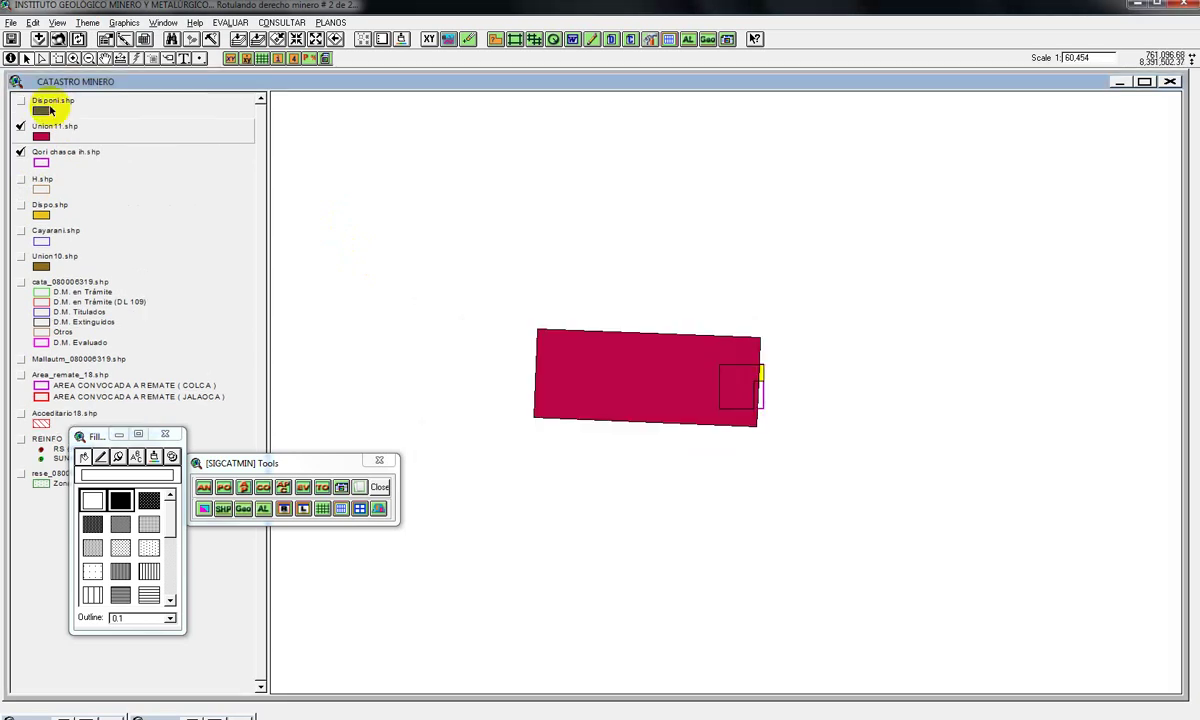
# - Display Disponi.shp in place of Union11.shp and move Qori chasca ih.shp to the top of the theme order
pyautogui.click(21, 100)
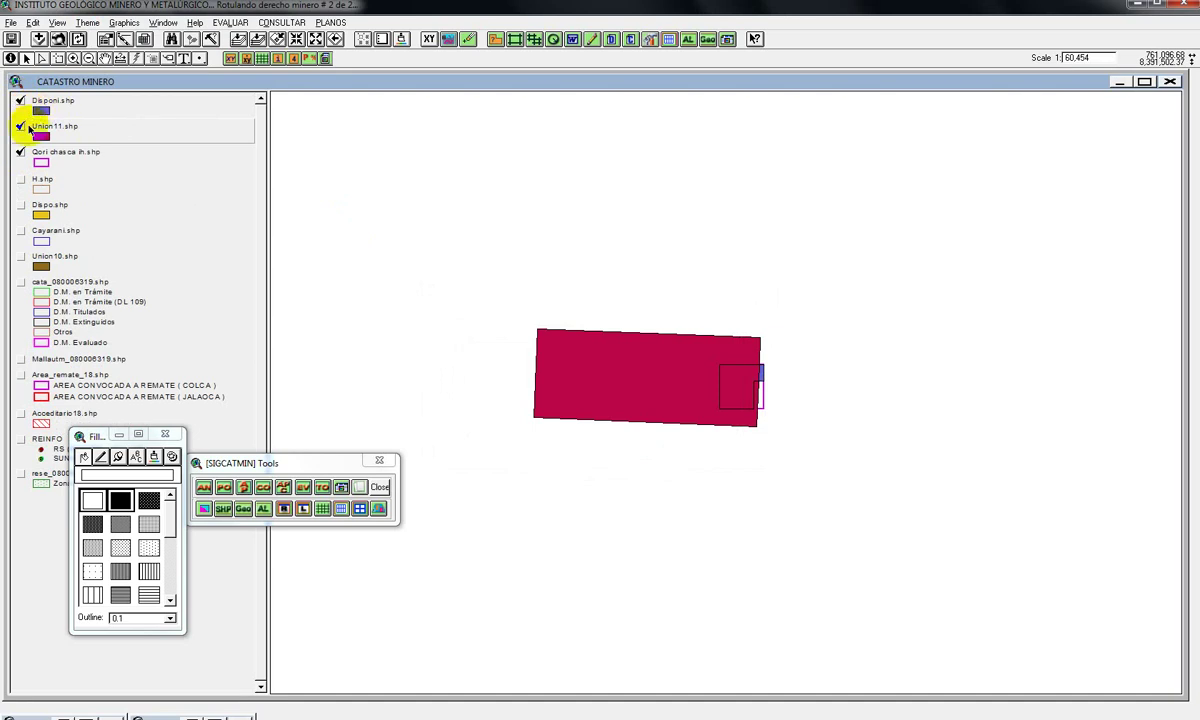
pyautogui.click(20, 127)
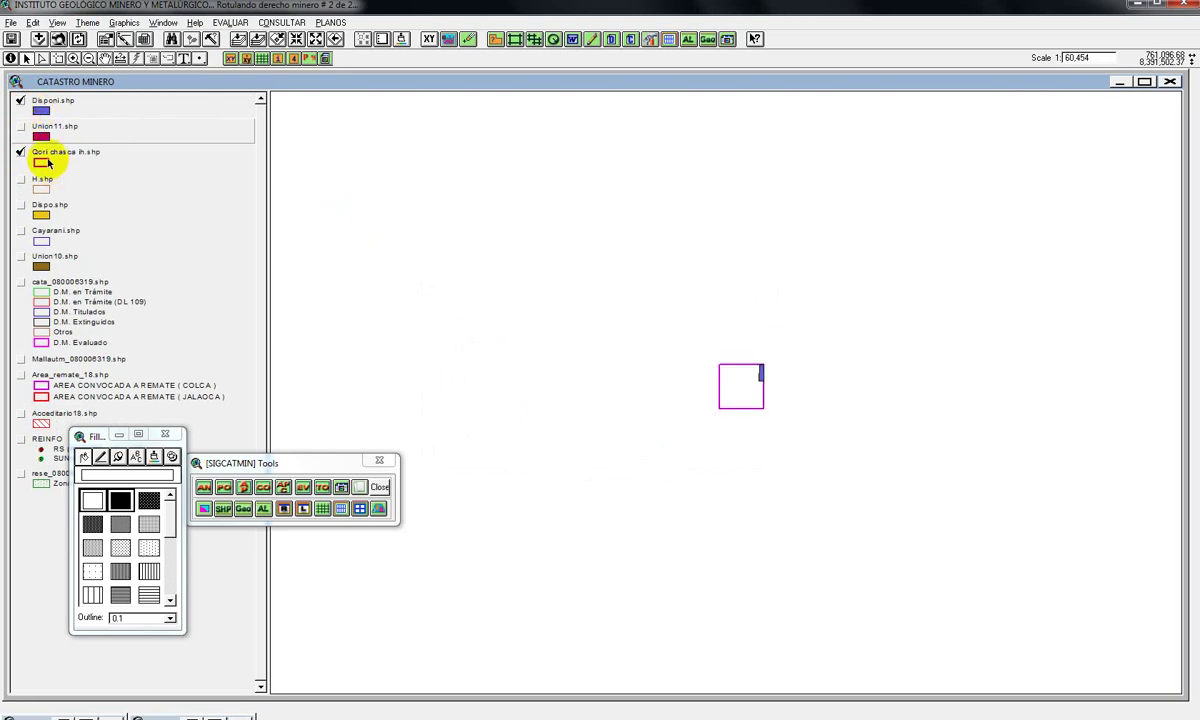
pyautogui.moveTo(47, 163); pyautogui.dragTo(40, 103)
# - Display H.shp and Cayarani.shp and place them directly below Disponi.shp, ahead of Union11.shp and Dispo.shp, in the theme order
pyautogui.click(21, 179)
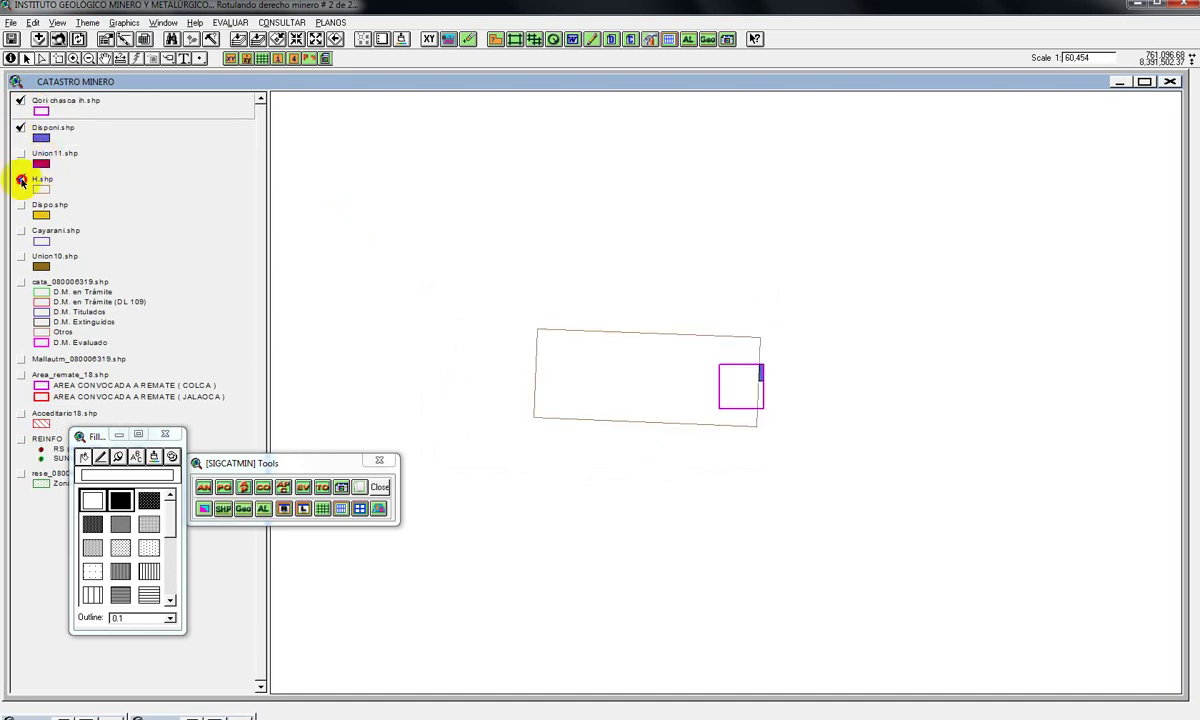
pyautogui.click(21, 231)
pyautogui.click(50, 231)
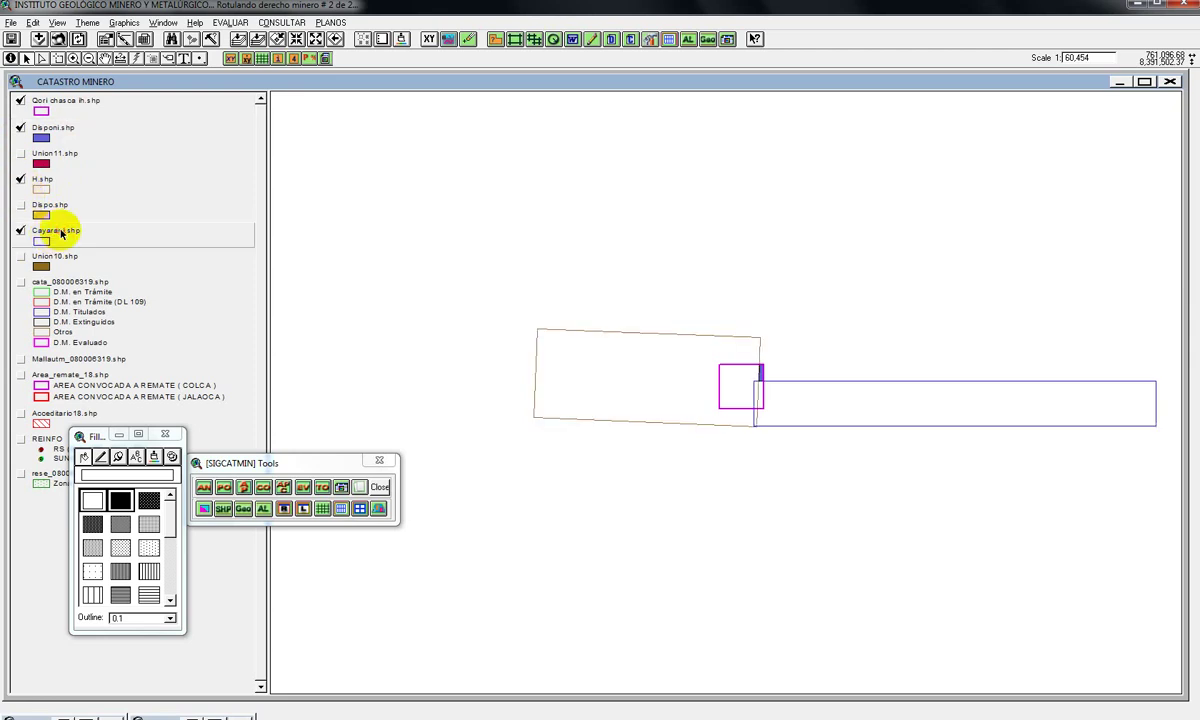
pyautogui.click(57, 156)
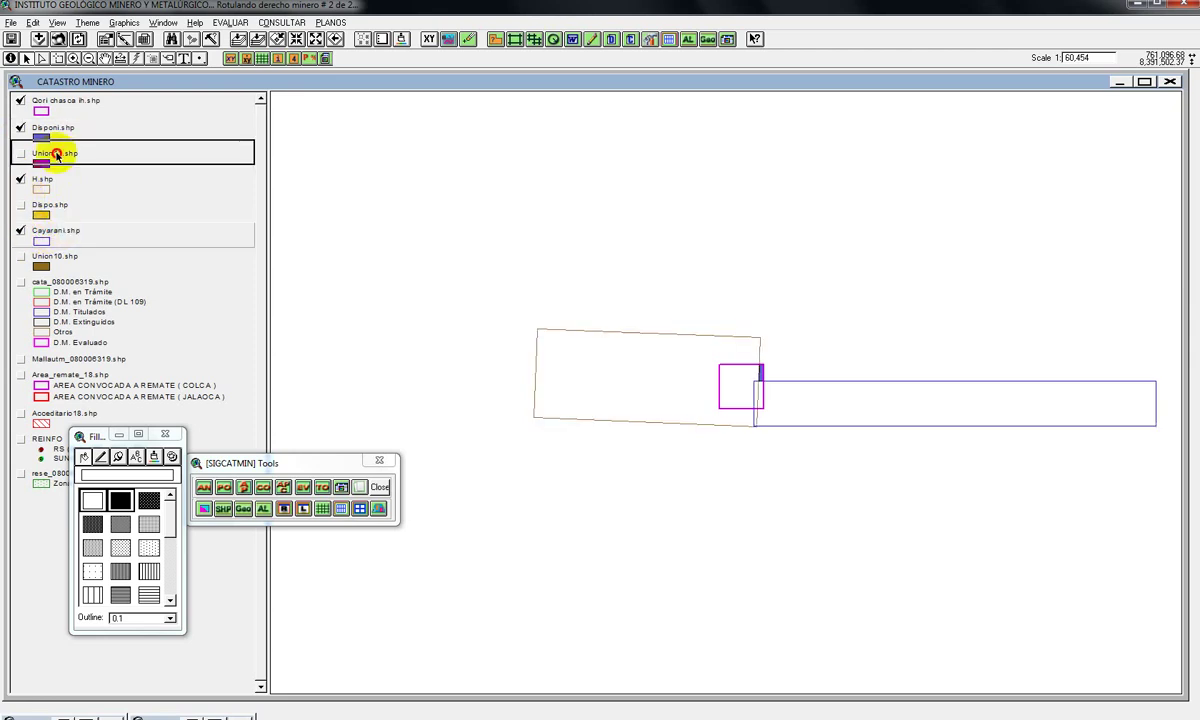
pyautogui.moveTo(52, 177)
pyautogui.mouseDown()
pyautogui.moveTo(46, 196)
pyautogui.moveTo(48, 170)
pyautogui.mouseUp()
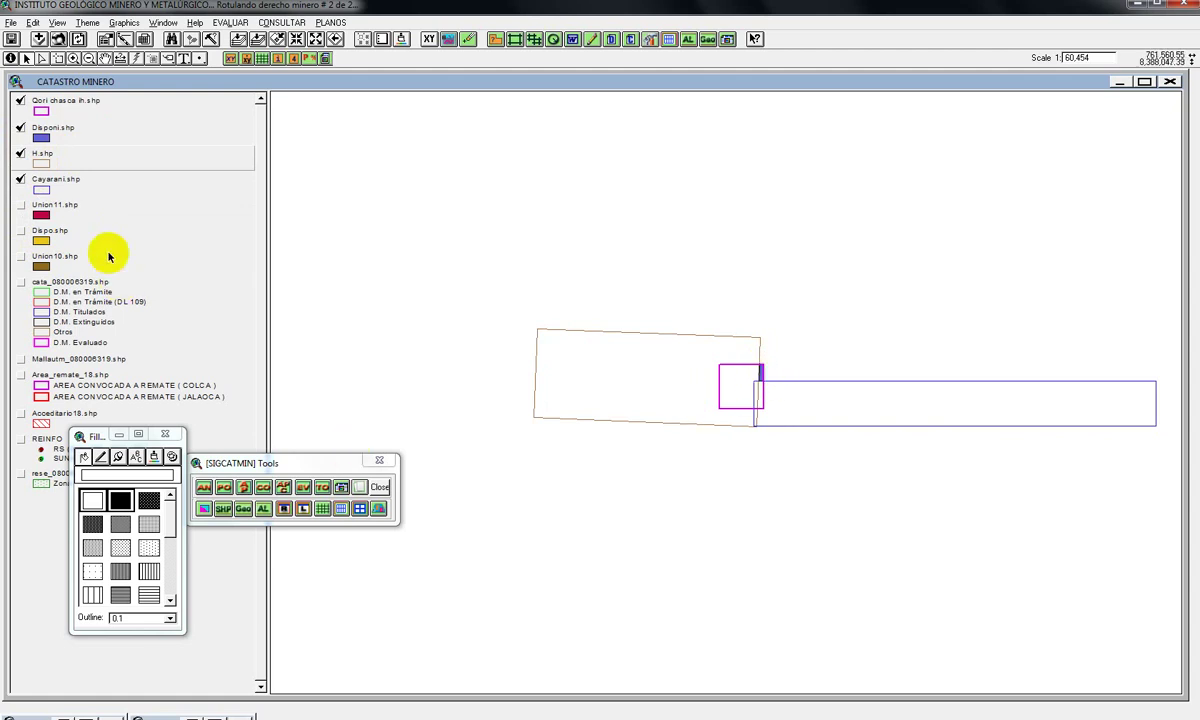
# - Query the vertex coordinates and UTM area of the Disponi.shp polygon, enlarging the report window to read it
pyautogui.click(54, 136)
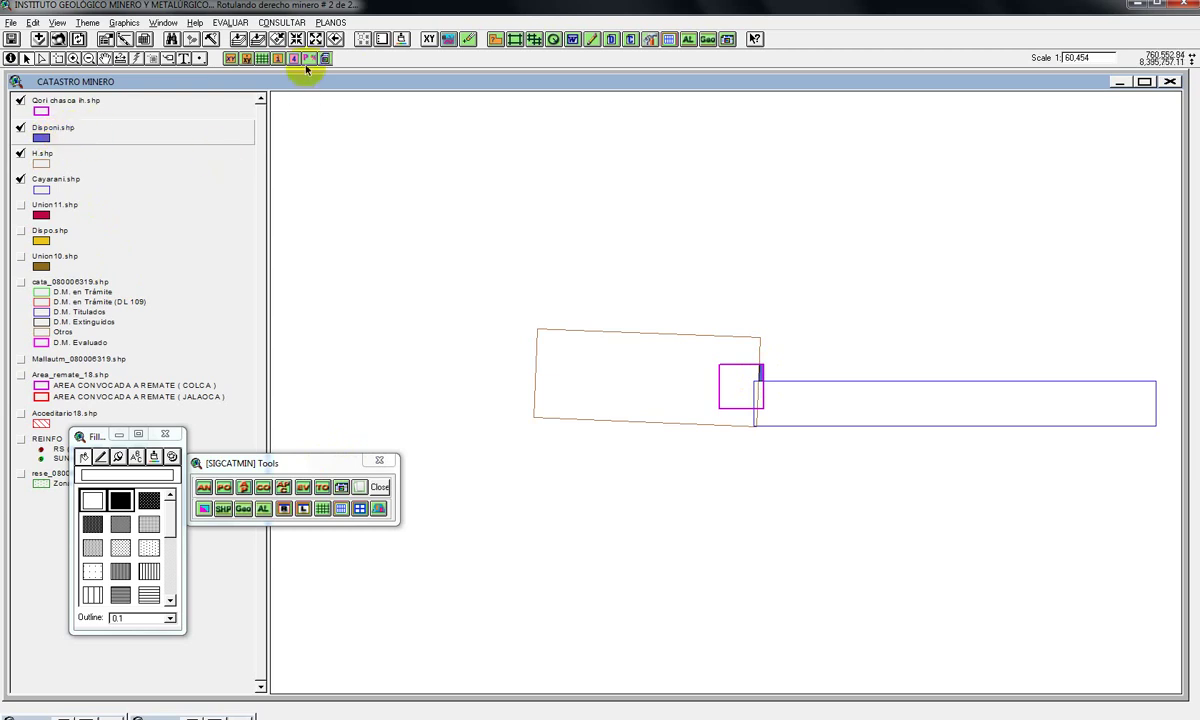
pyautogui.click(231, 59)
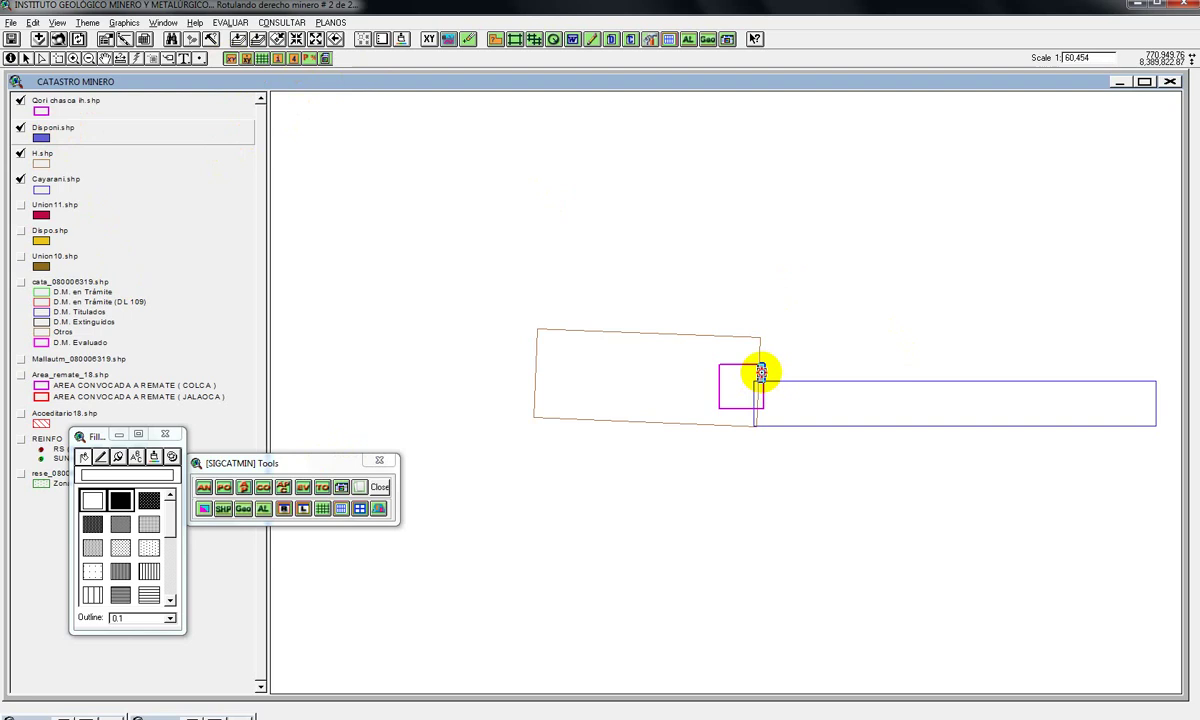
pyautogui.click(761, 373)
pyautogui.moveTo(214, 530); pyautogui.dragTo(379, 515)
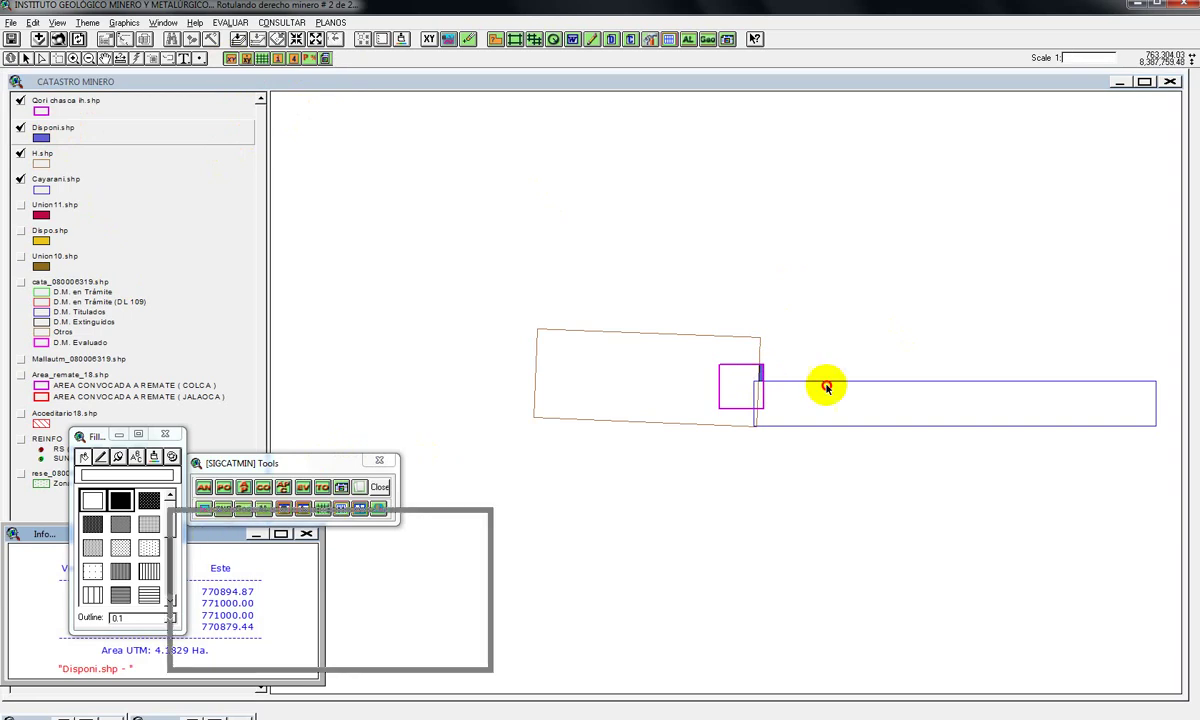
pyautogui.moveTo(826, 388); pyautogui.dragTo(825, 378)
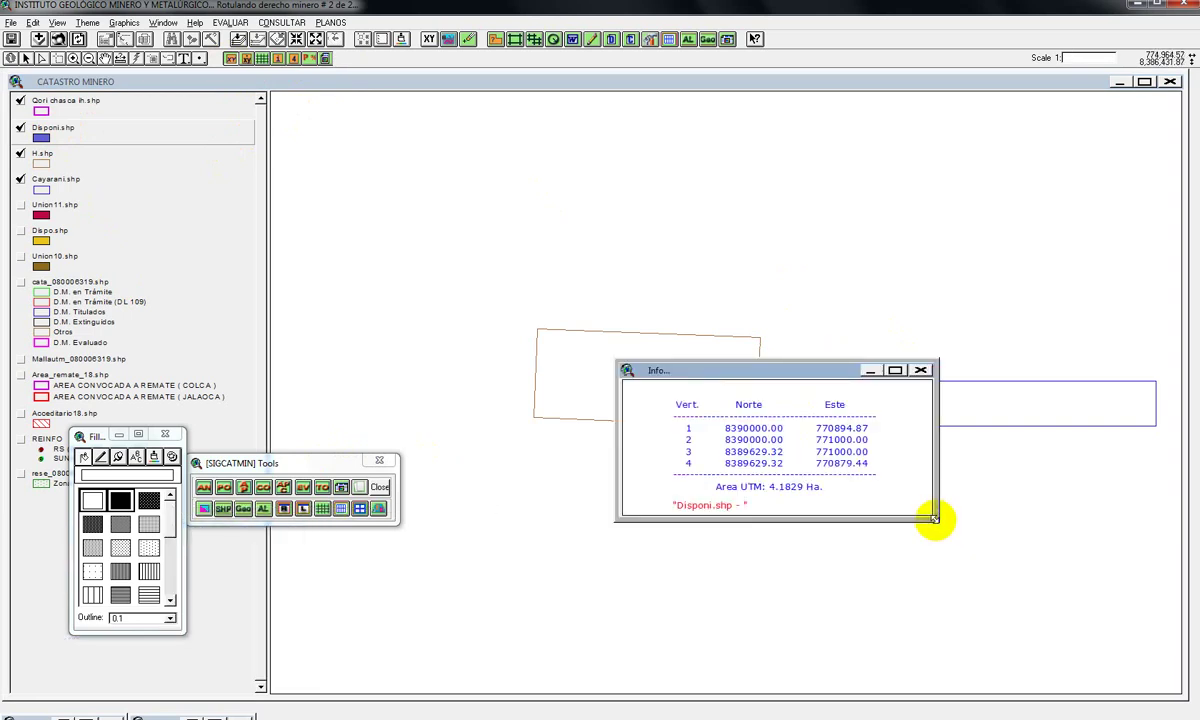
pyautogui.moveTo(934, 518); pyautogui.dragTo(990, 554)
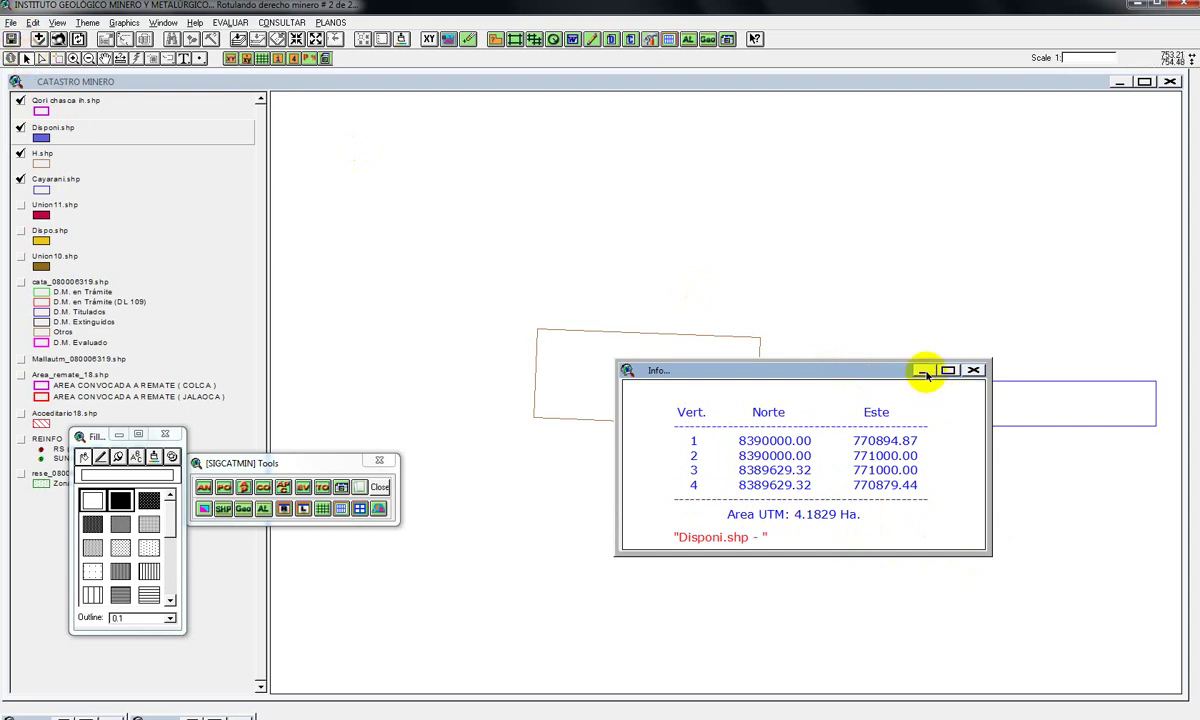
pyautogui.click(397, 477)
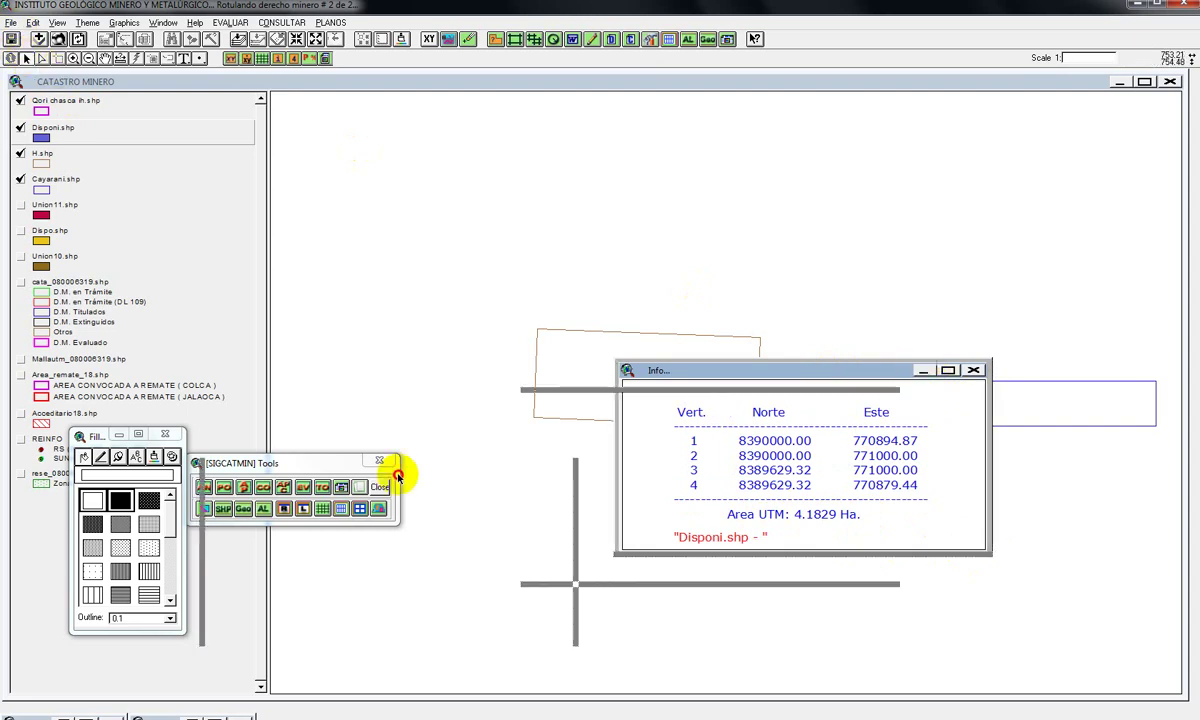
pyautogui.moveTo(397, 477); pyautogui.dragTo(360, 560)
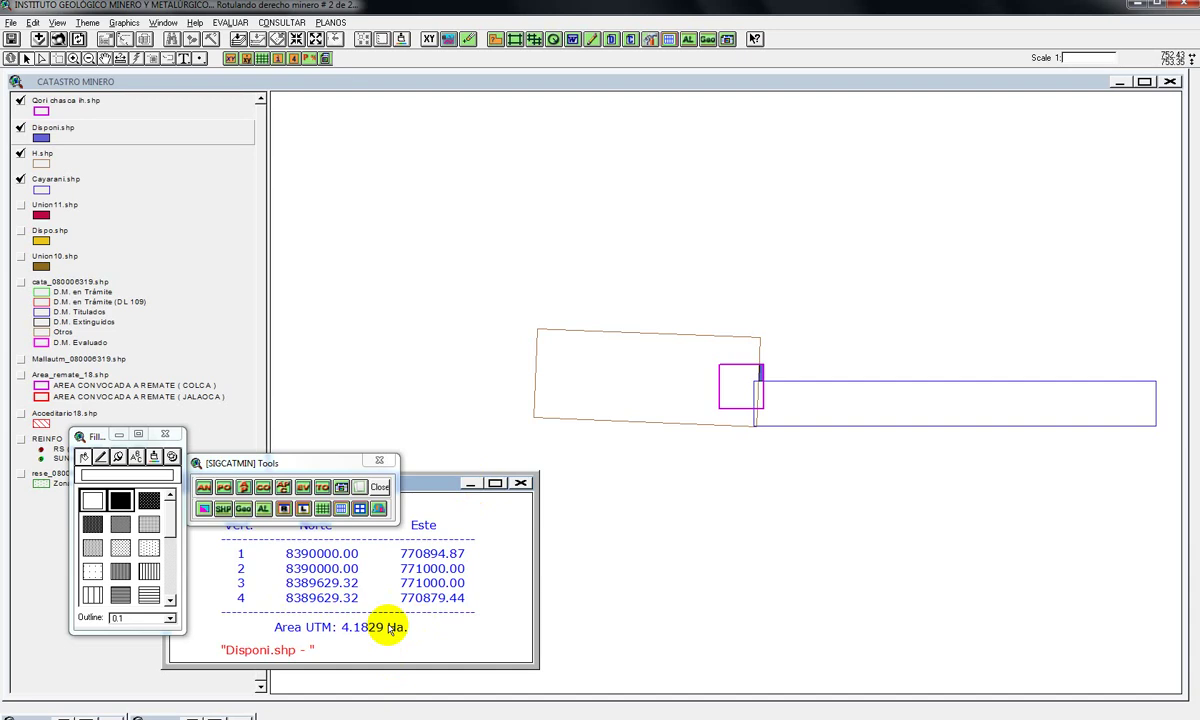
pyautogui.click(472, 484)
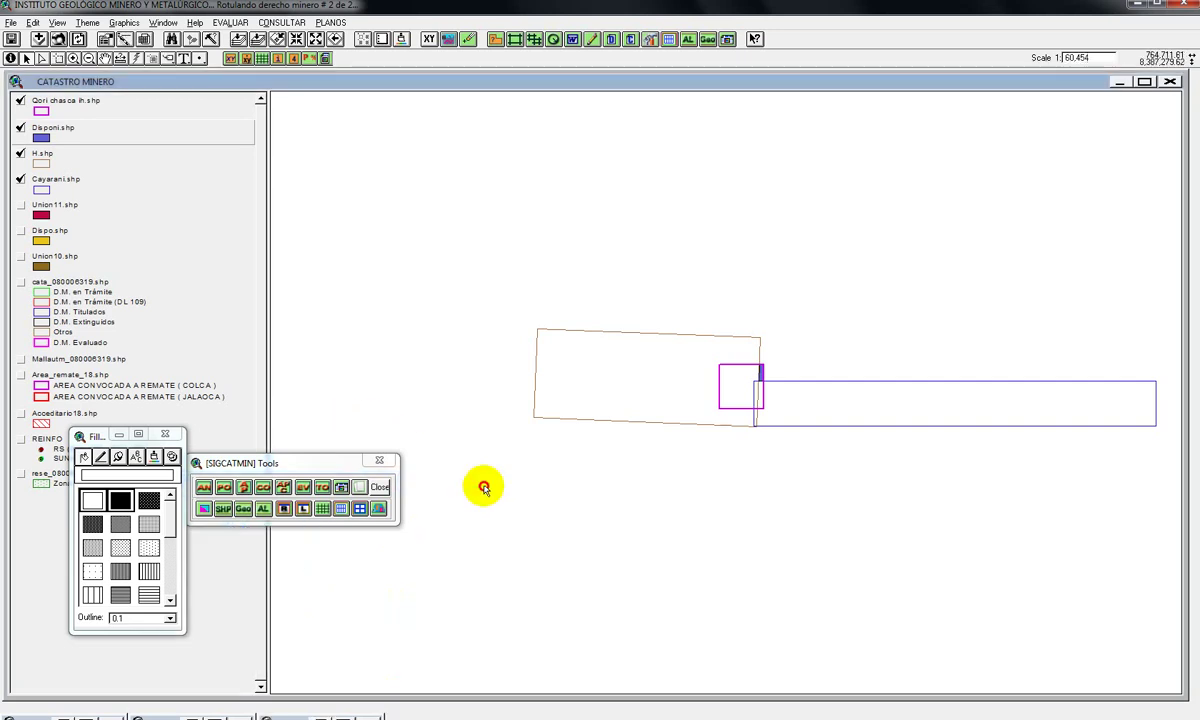
pyautogui.click(52, 112)
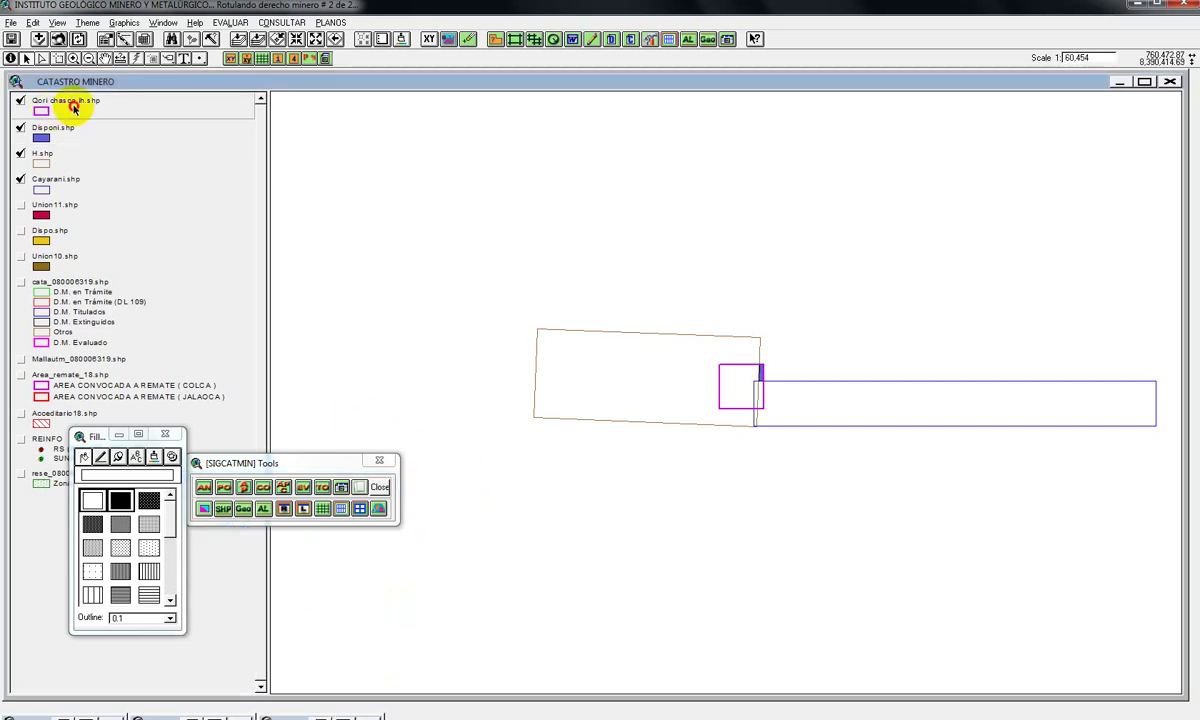
pyautogui.click(87, 23)
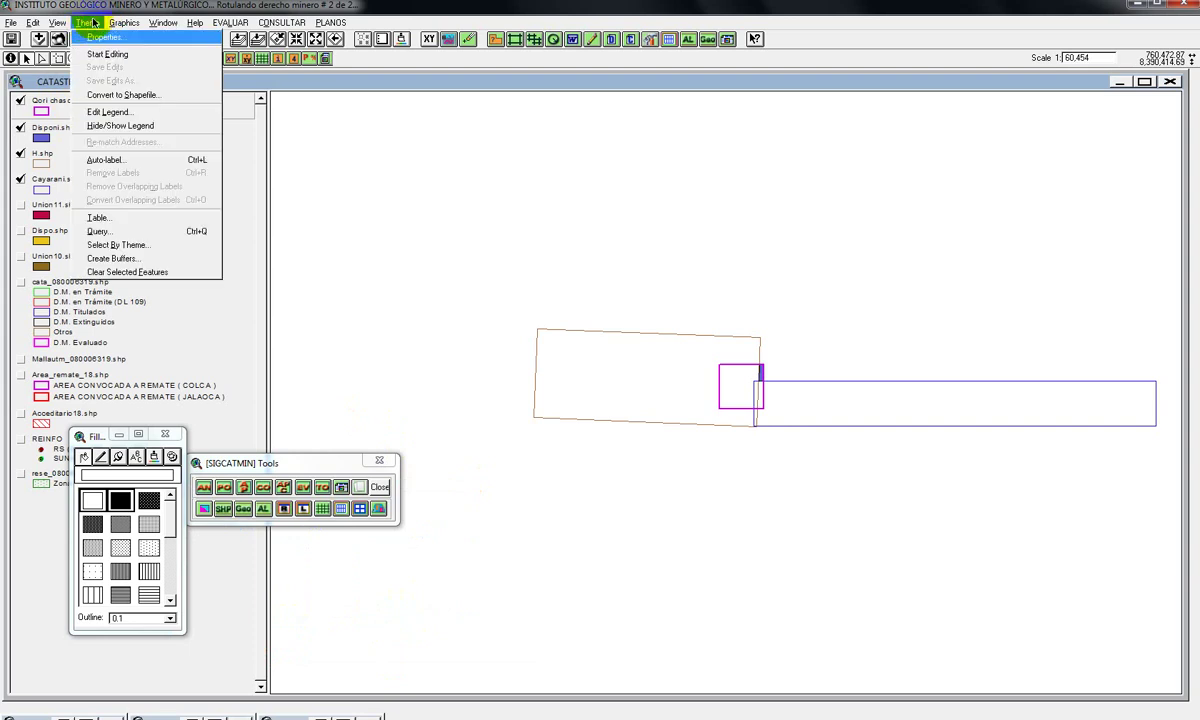
pyautogui.click(105, 112)
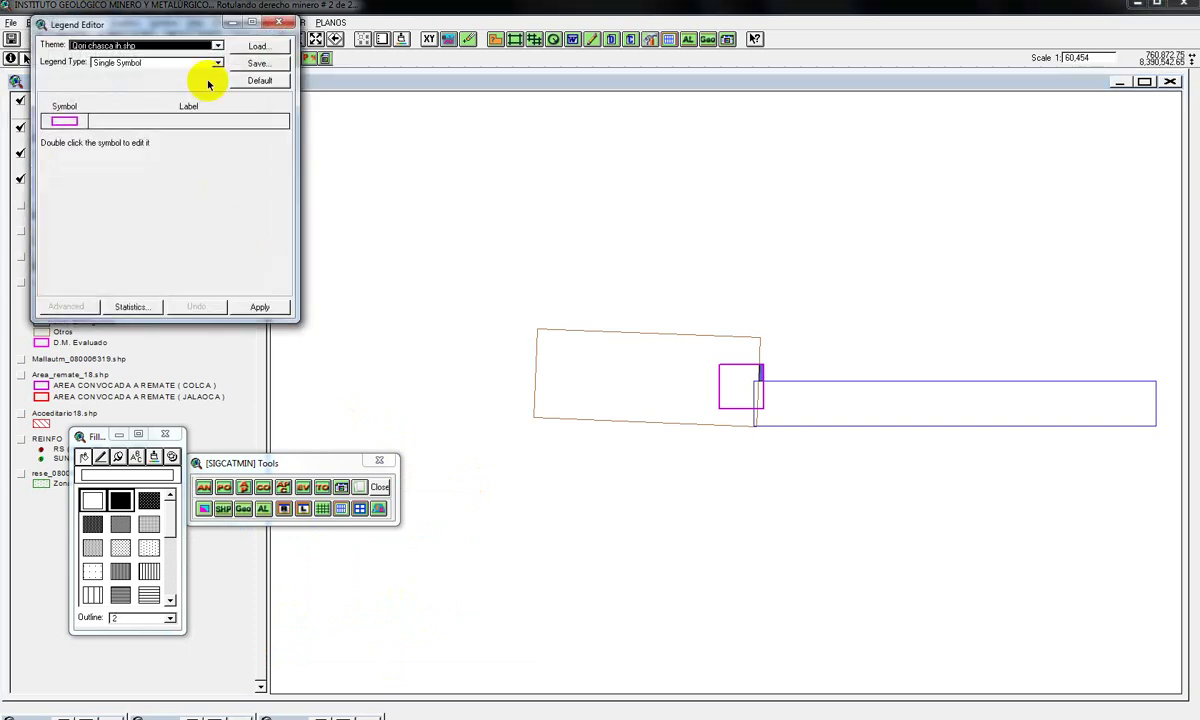
pyautogui.click(279, 23)
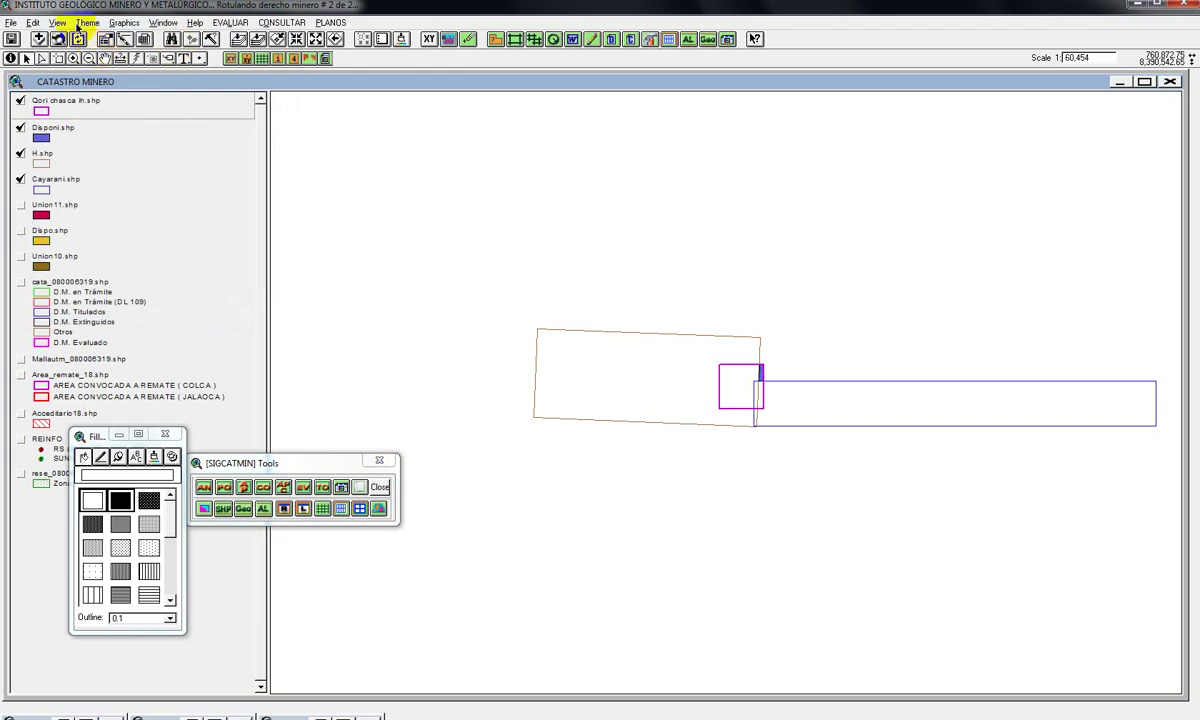
# - Set the text label field of the Qori chasca ih.shp theme to Concesion
pyautogui.click(87, 23)
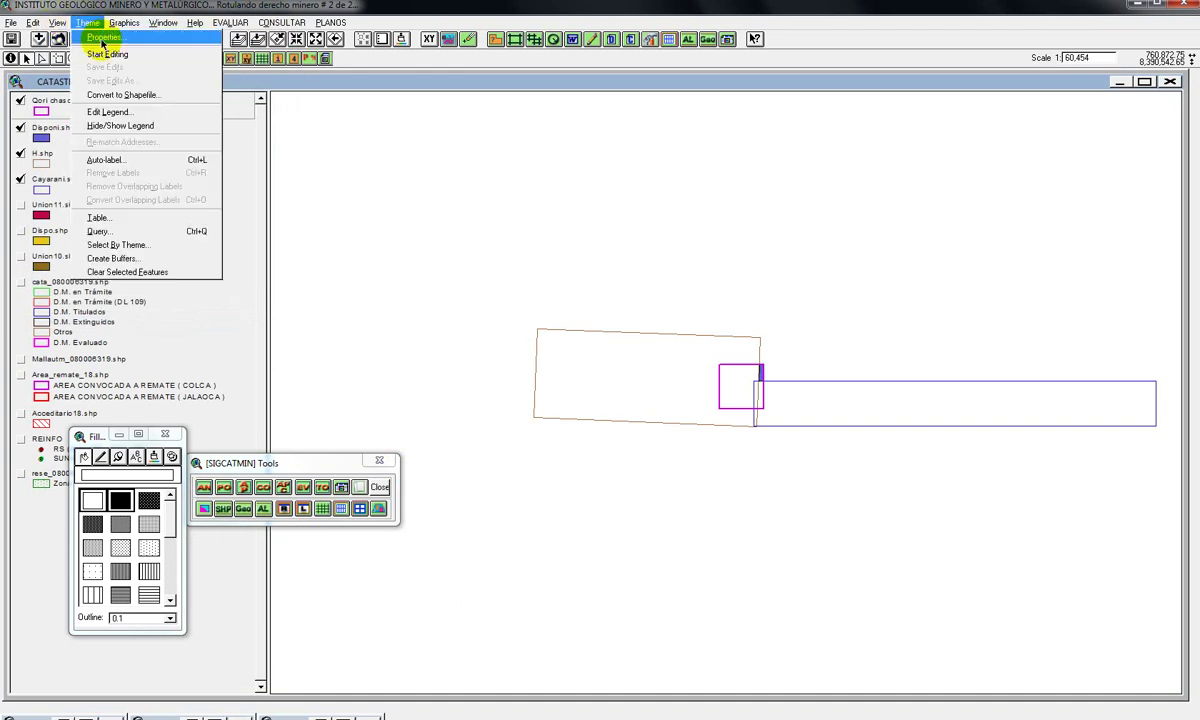
pyautogui.click(102, 40)
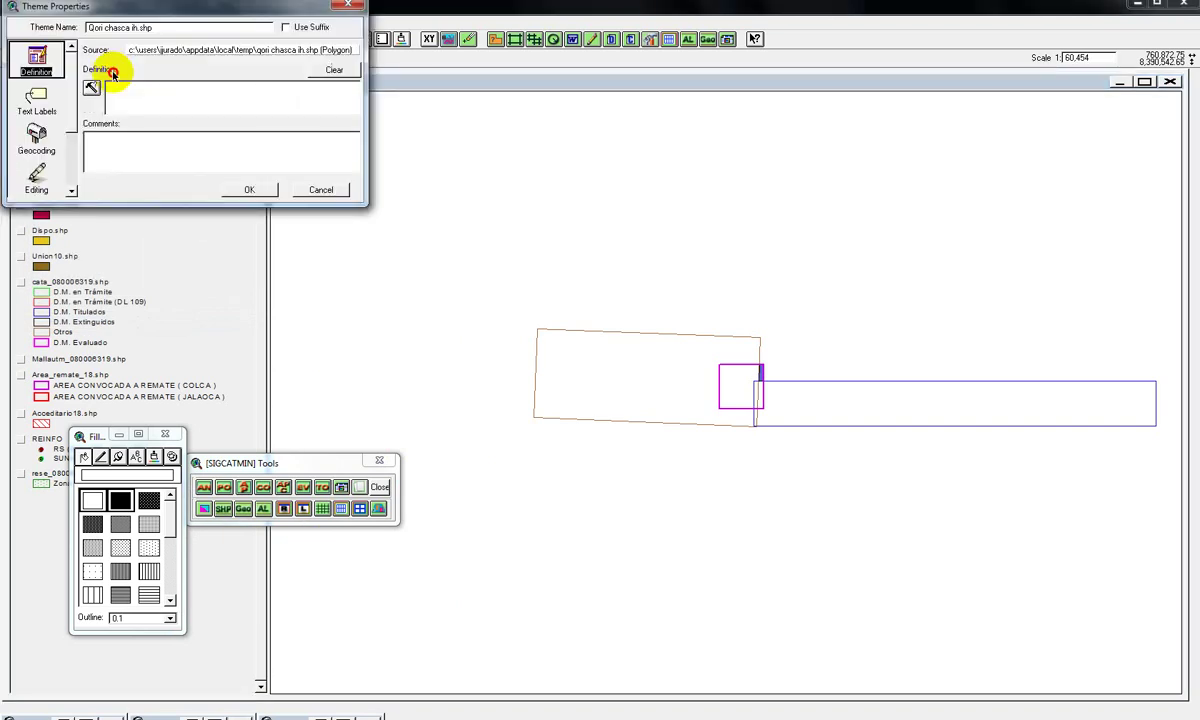
pyautogui.click(45, 100)
pyautogui.click(345, 53)
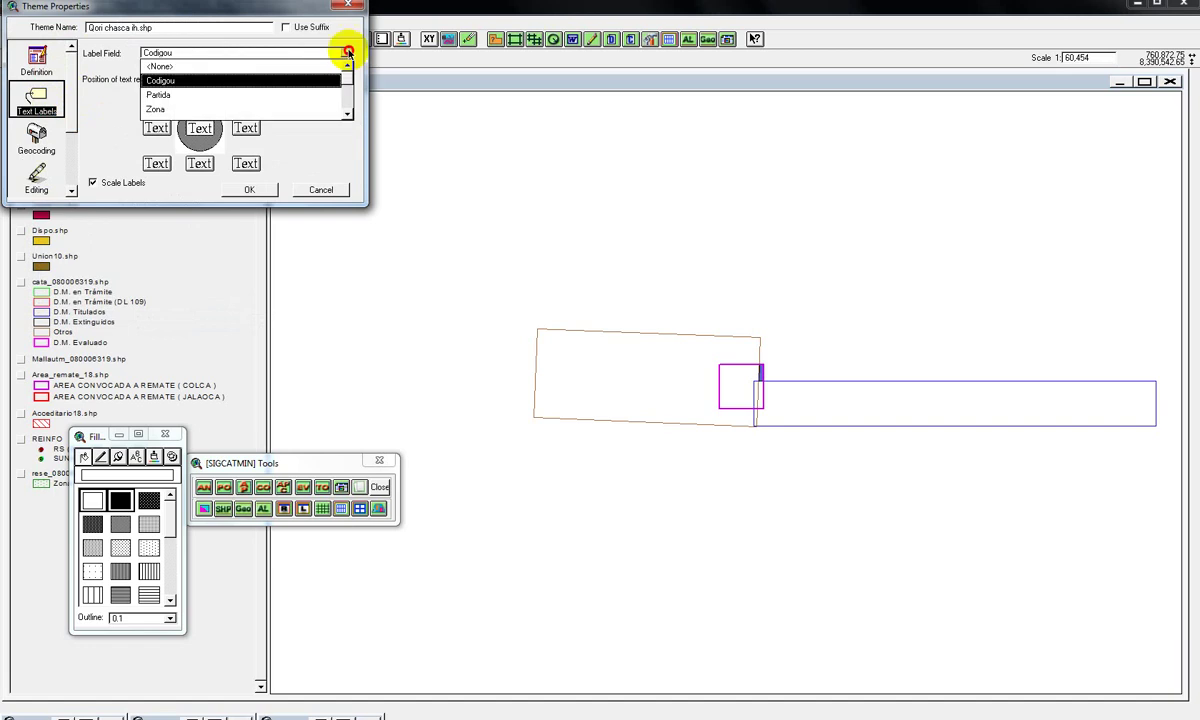
pyautogui.click(347, 114)
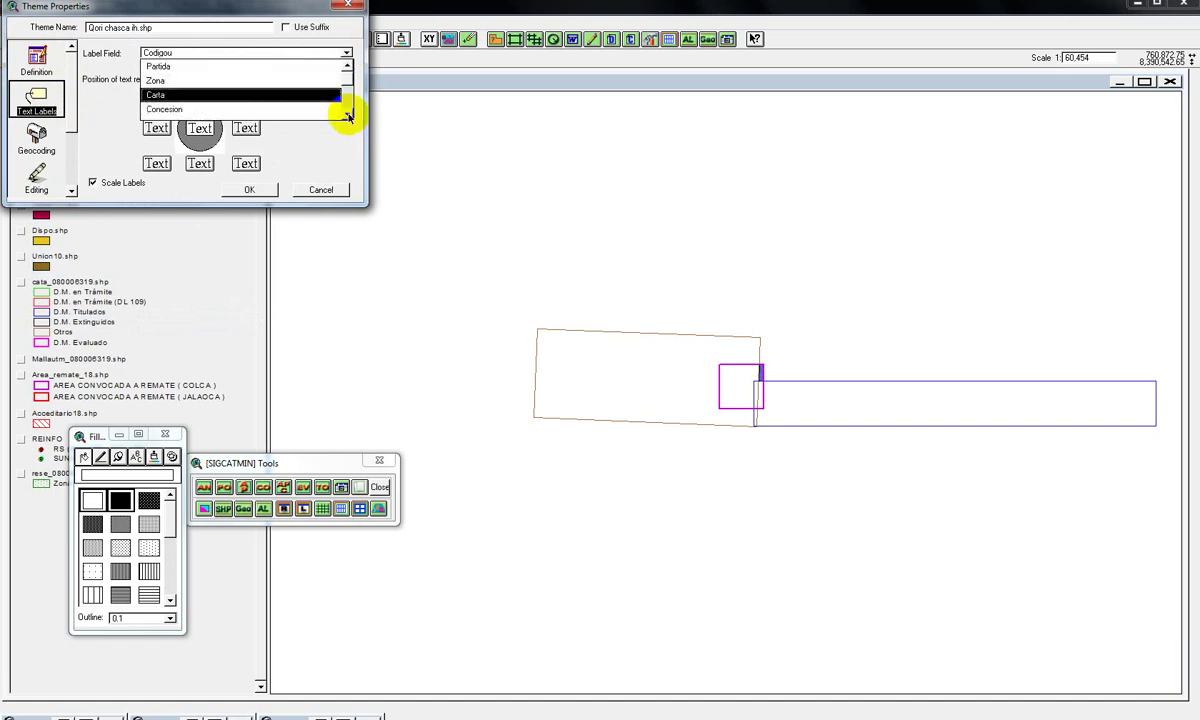
pyautogui.click(348, 116)
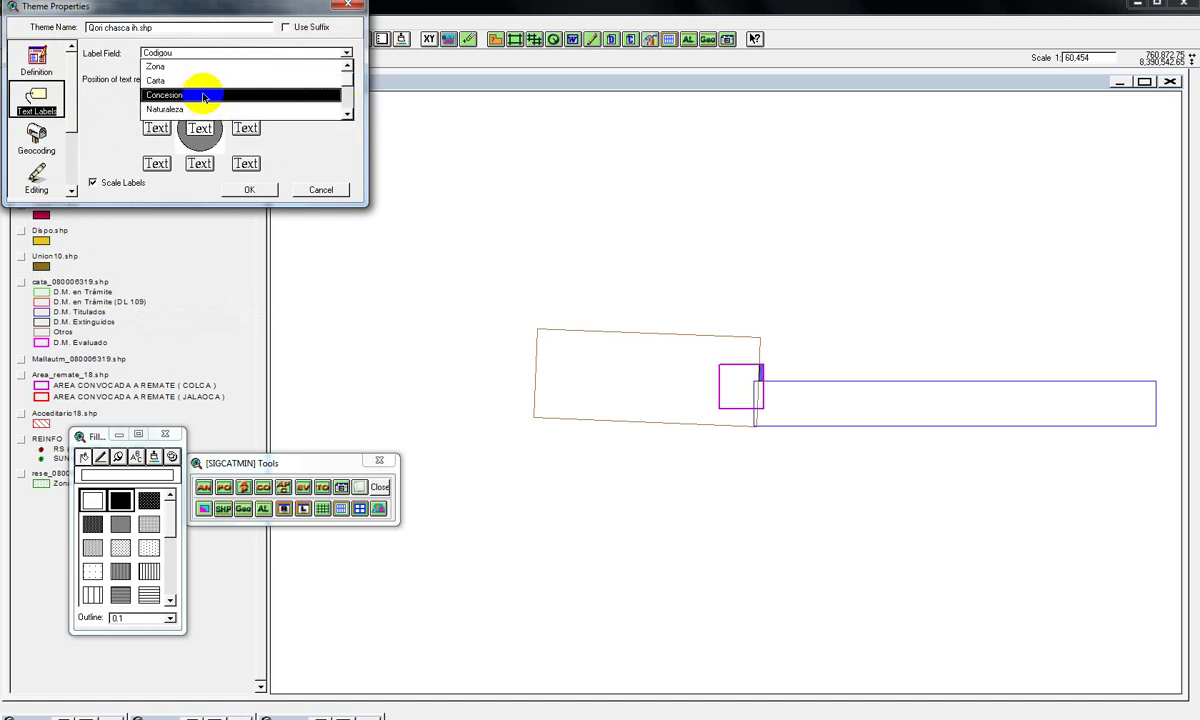
pyautogui.click(203, 96)
pyautogui.click(250, 189)
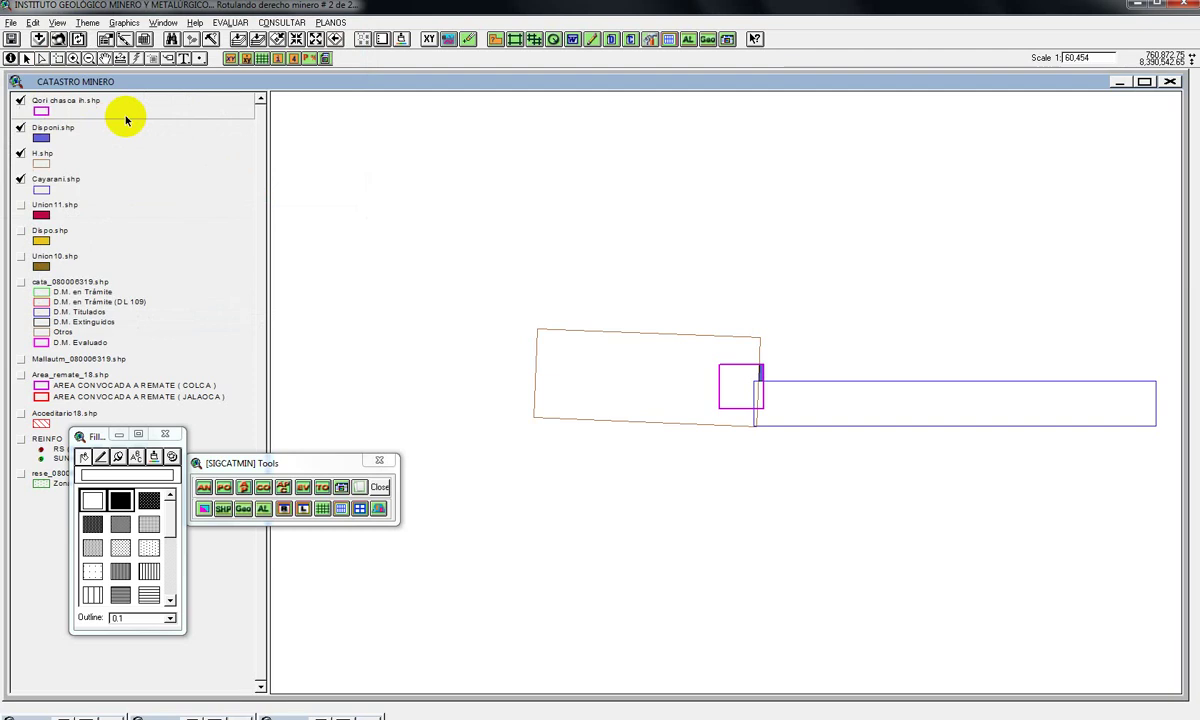
# - Label the Qori chasca ih.shp square with its concession name and place the label just above the square
pyautogui.click(168, 59)
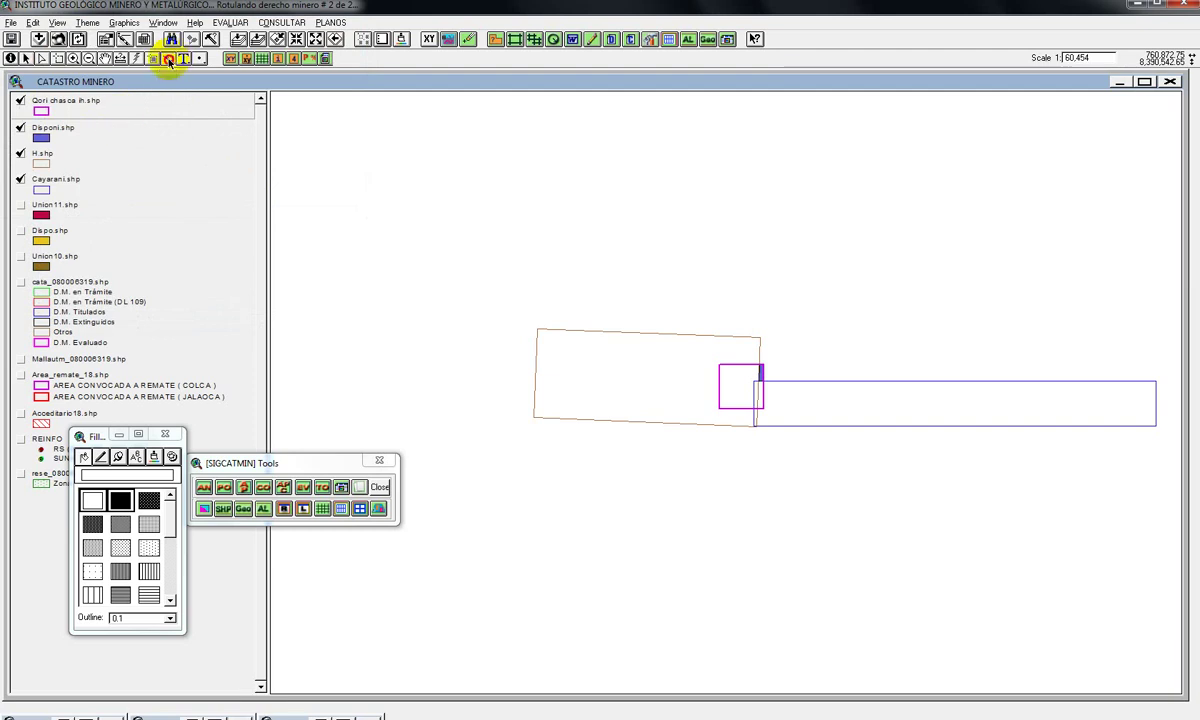
pyautogui.click(762, 373)
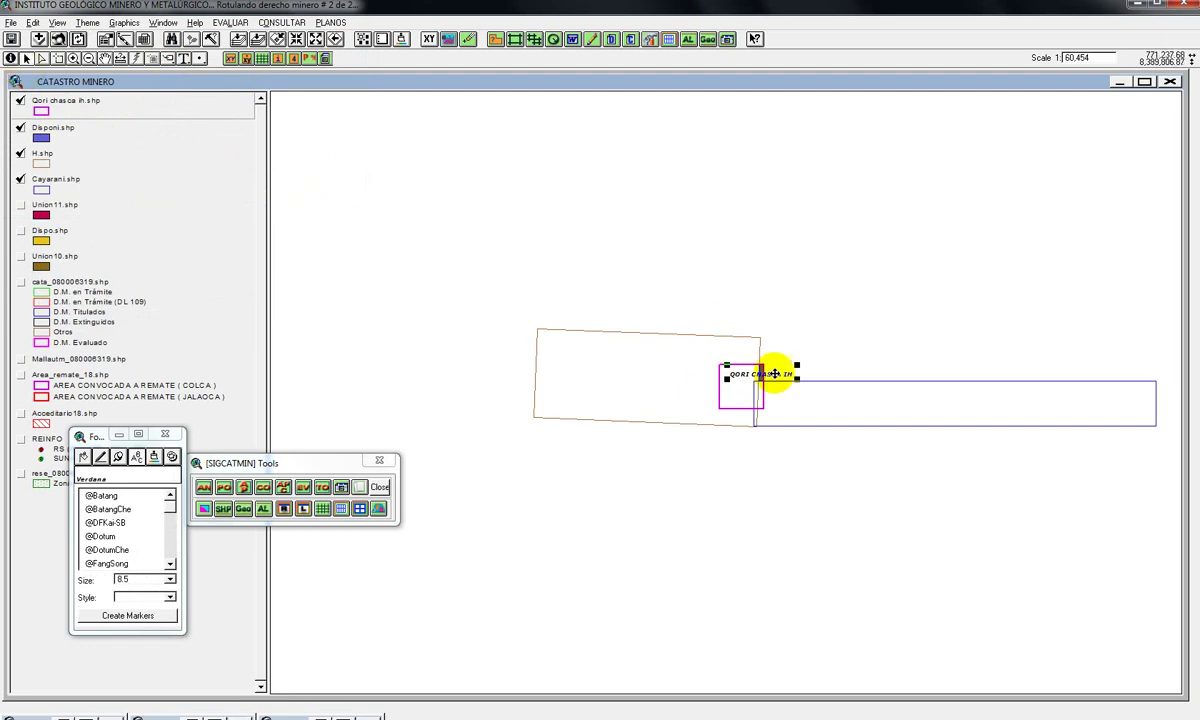
pyautogui.moveTo(778, 373); pyautogui.dragTo(774, 355)
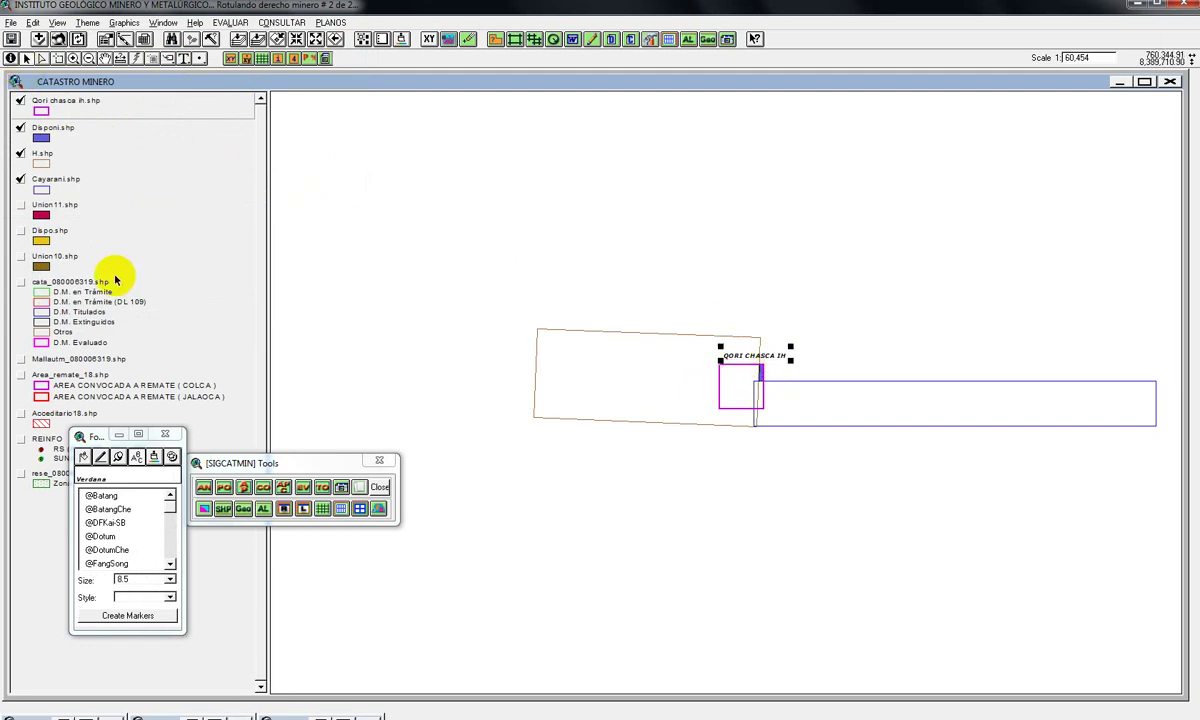
# - Colour the QORI CHASCA IH label text dark magenta and lower it slightly to the square's upper edge
pyautogui.click(153, 458)
pyautogui.click(145, 493)
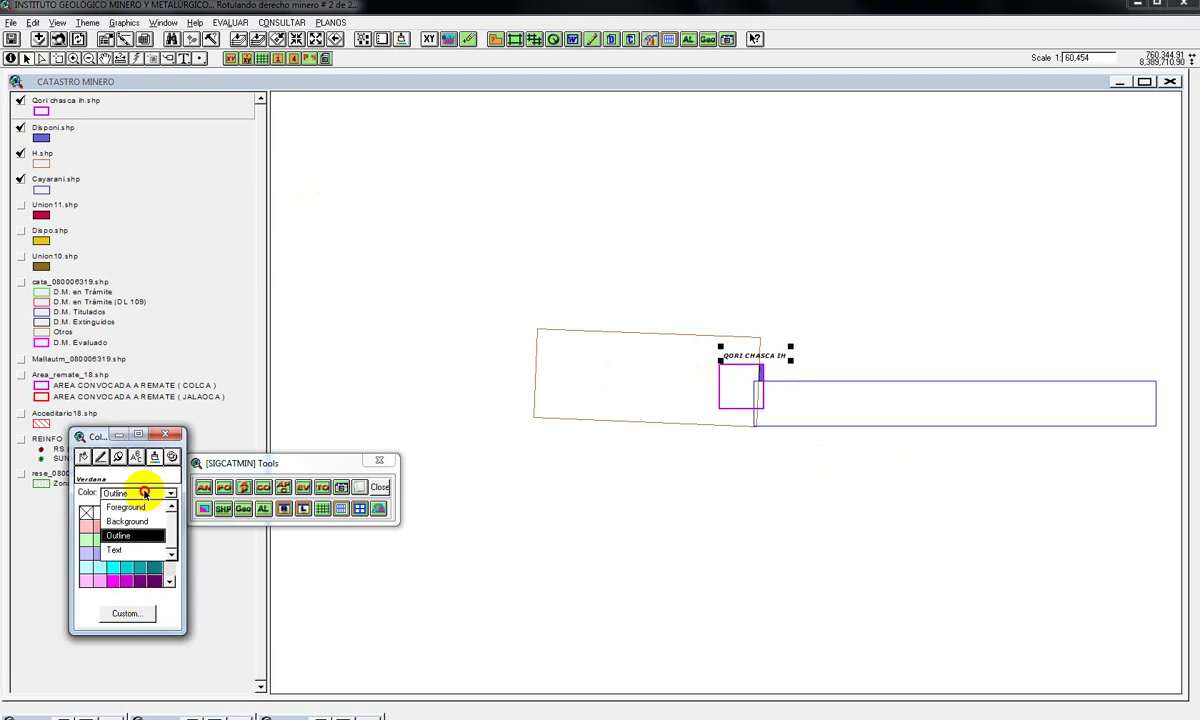
pyautogui.click(118, 550)
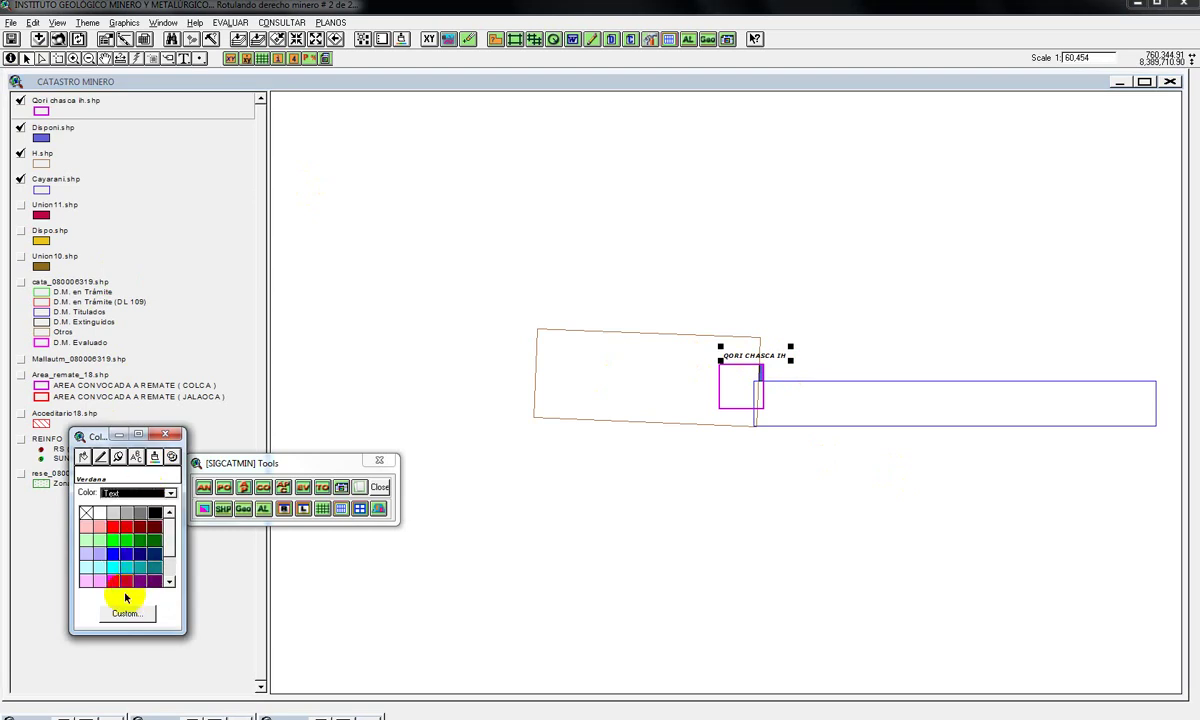
pyautogui.click(126, 580)
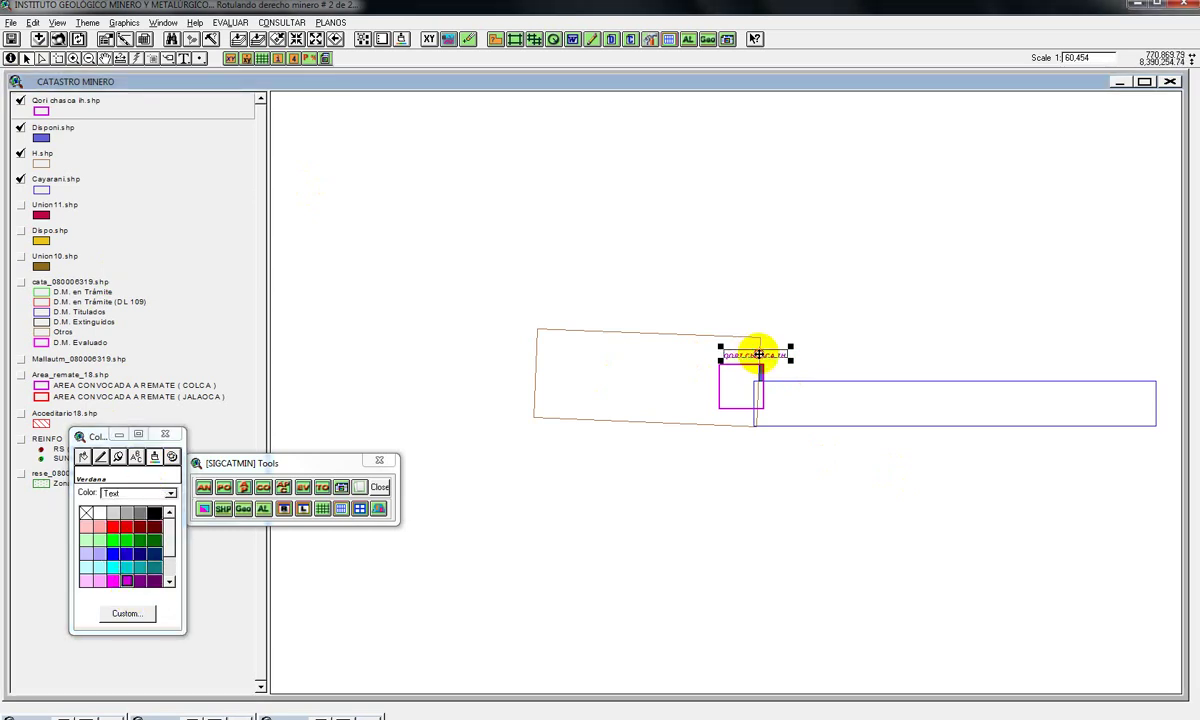
pyautogui.moveTo(758, 356); pyautogui.dragTo(759, 361)
# - Set the text label field of the H.shp theme to Concesion
pyautogui.click(62, 155)
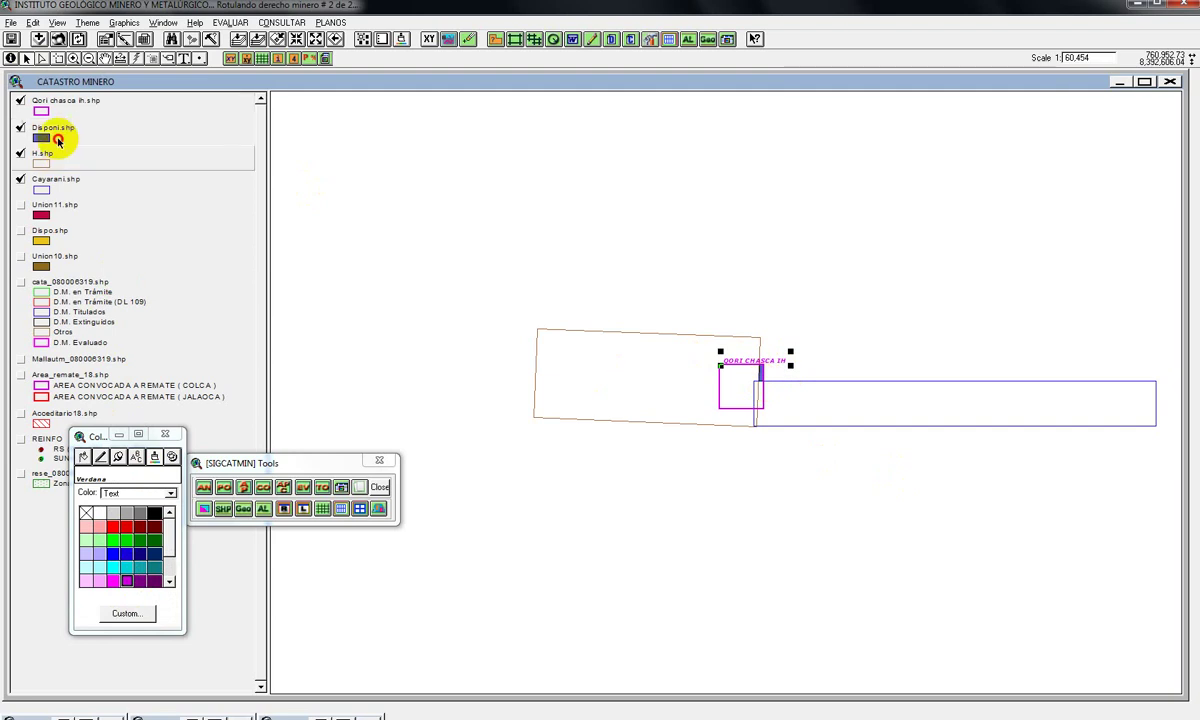
pyautogui.click(88, 22)
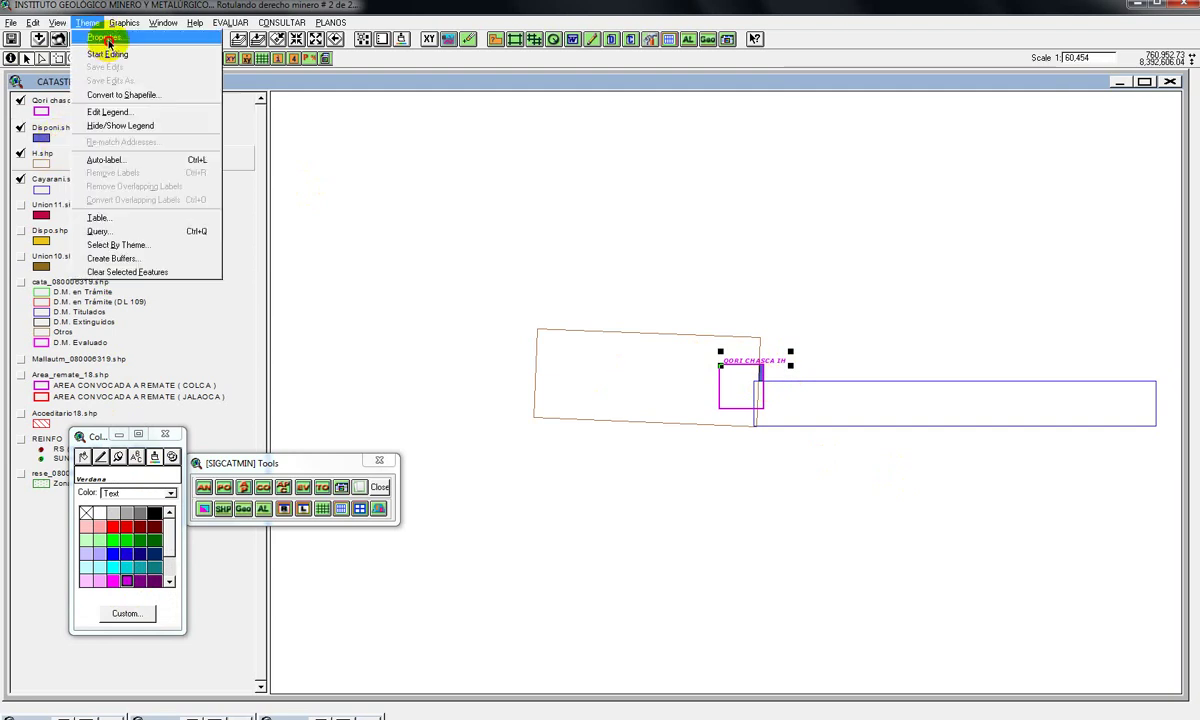
pyautogui.click(107, 42)
pyautogui.click(346, 52)
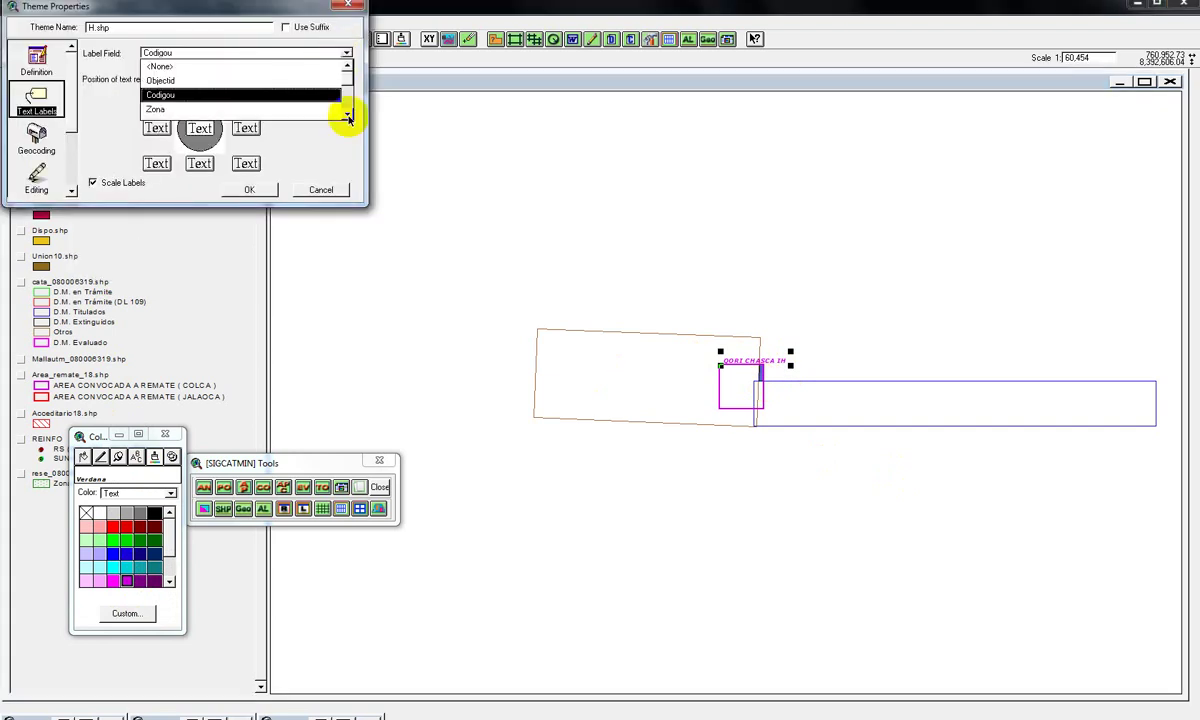
pyautogui.click(347, 116)
pyautogui.click(246, 99)
pyautogui.click(246, 128)
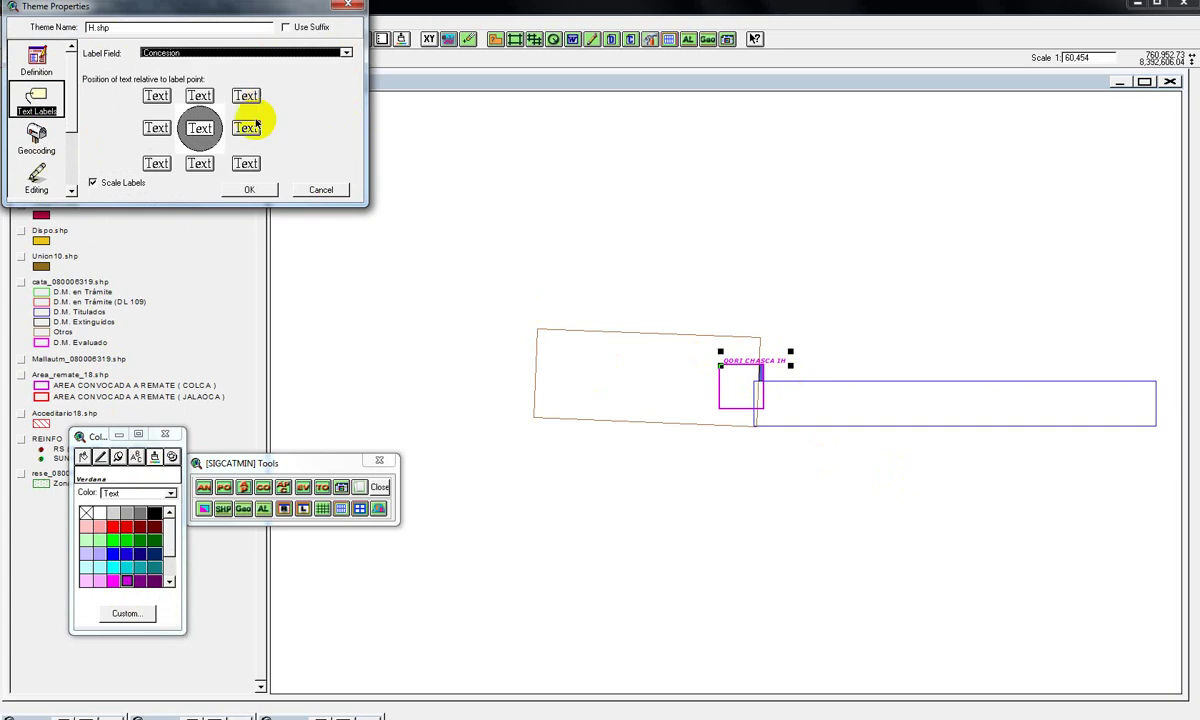
pyautogui.press('Return')
# - Label the H.shp polygon with its concession name in brown text and move the label towards the polygon's centre
pyautogui.click(153, 57)
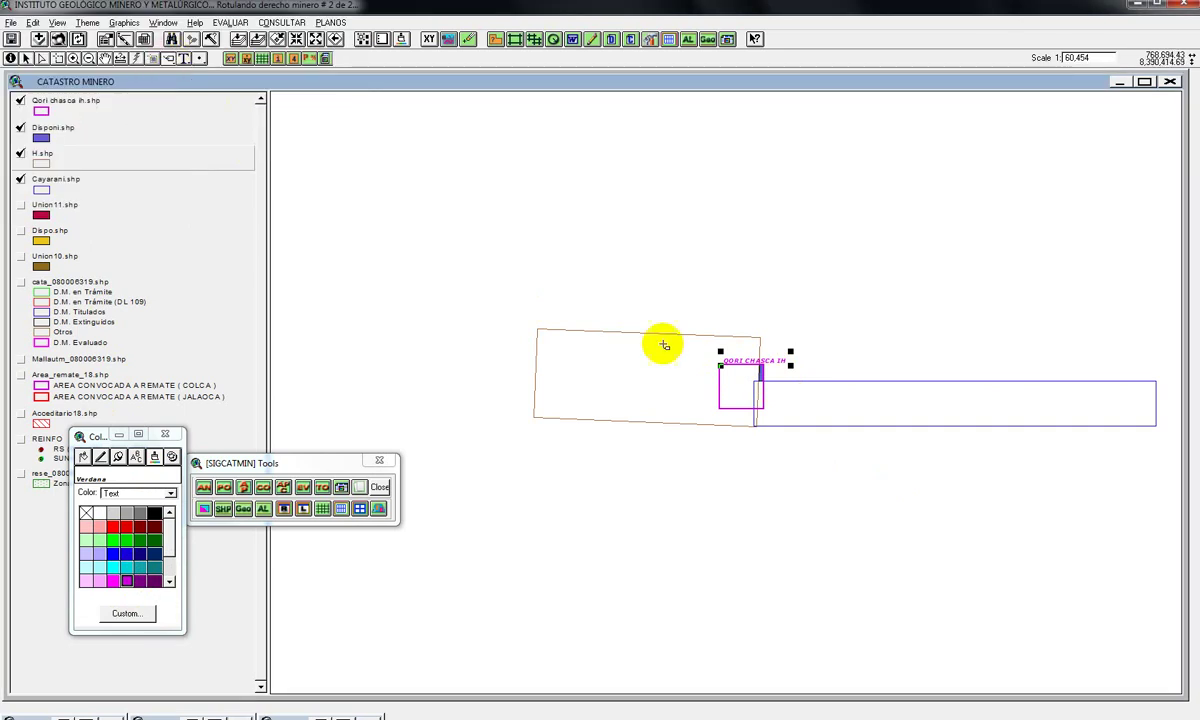
pyautogui.click(576, 342)
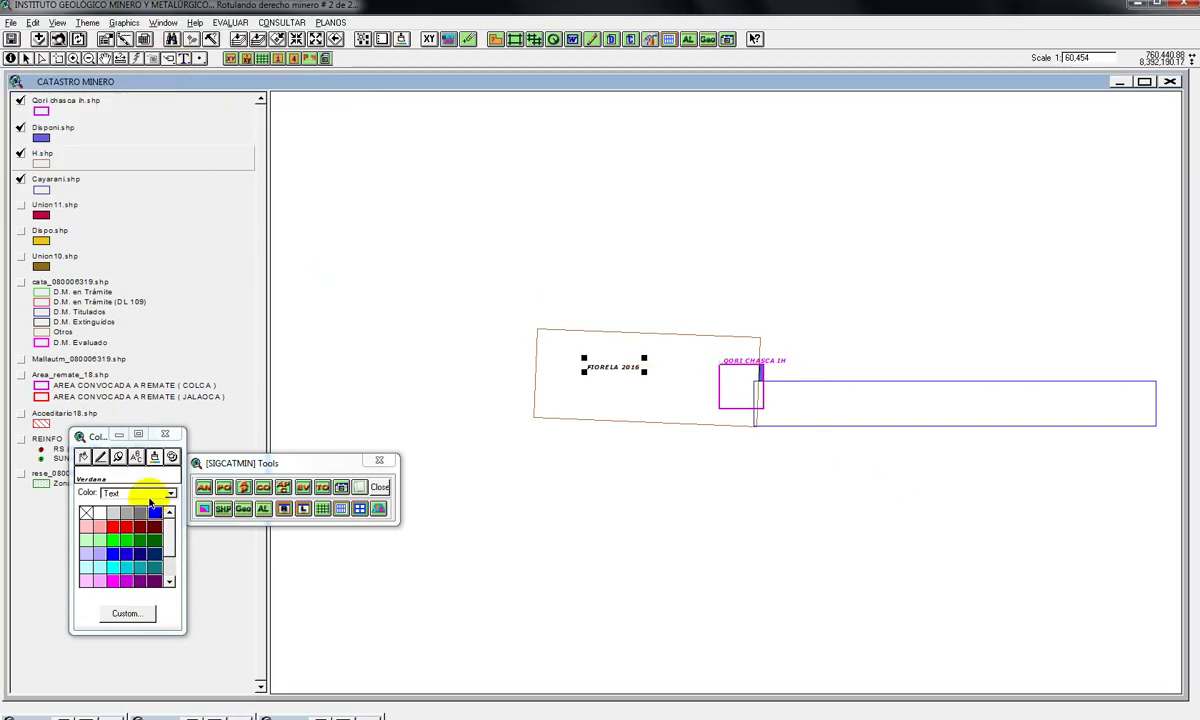
pyautogui.moveTo(167, 530); pyautogui.dragTo(166, 575)
pyautogui.click(141, 580)
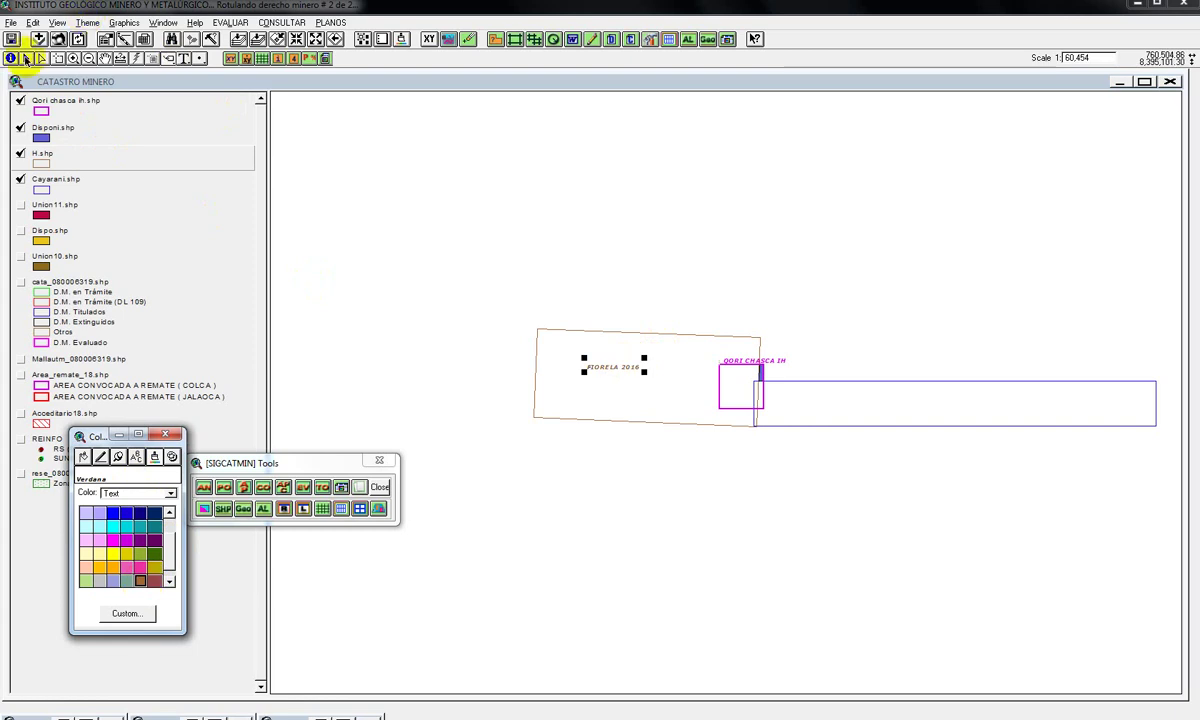
pyautogui.click(628, 367)
pyautogui.moveTo(628, 367); pyautogui.dragTo(667, 376)
# - Set the text label field of the Cayarani.shp theme to Concesion
pyautogui.click(58, 179)
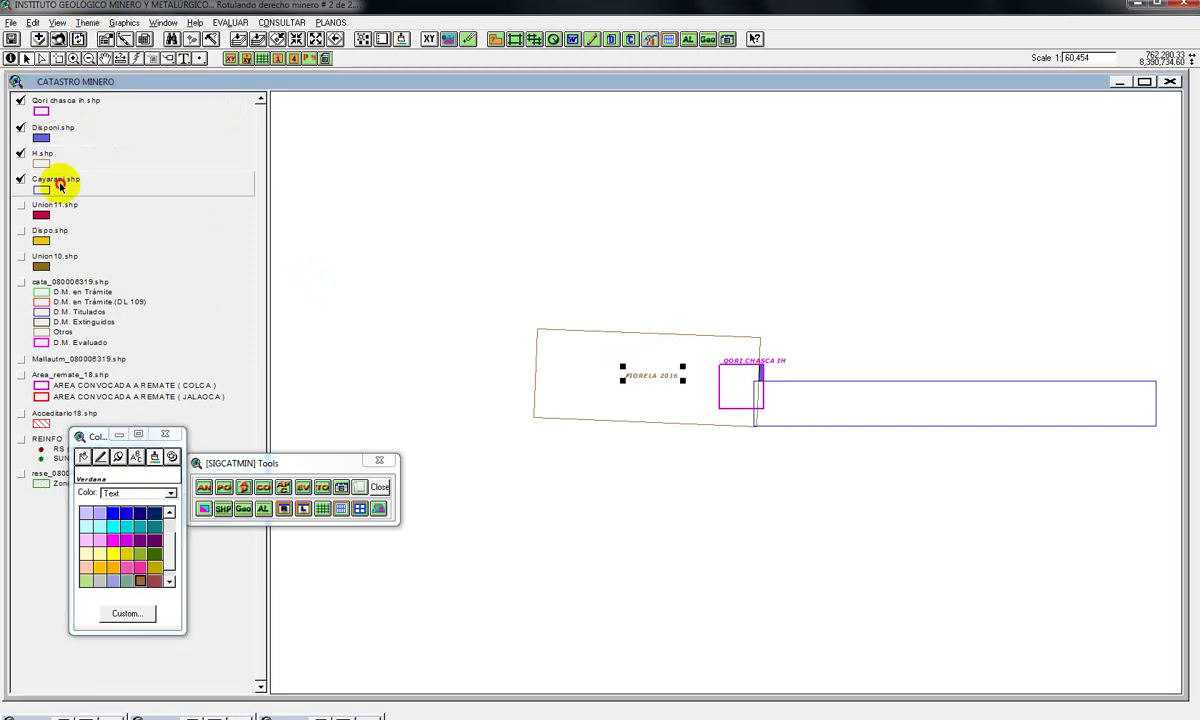
pyautogui.click(86, 22)
pyautogui.click(102, 37)
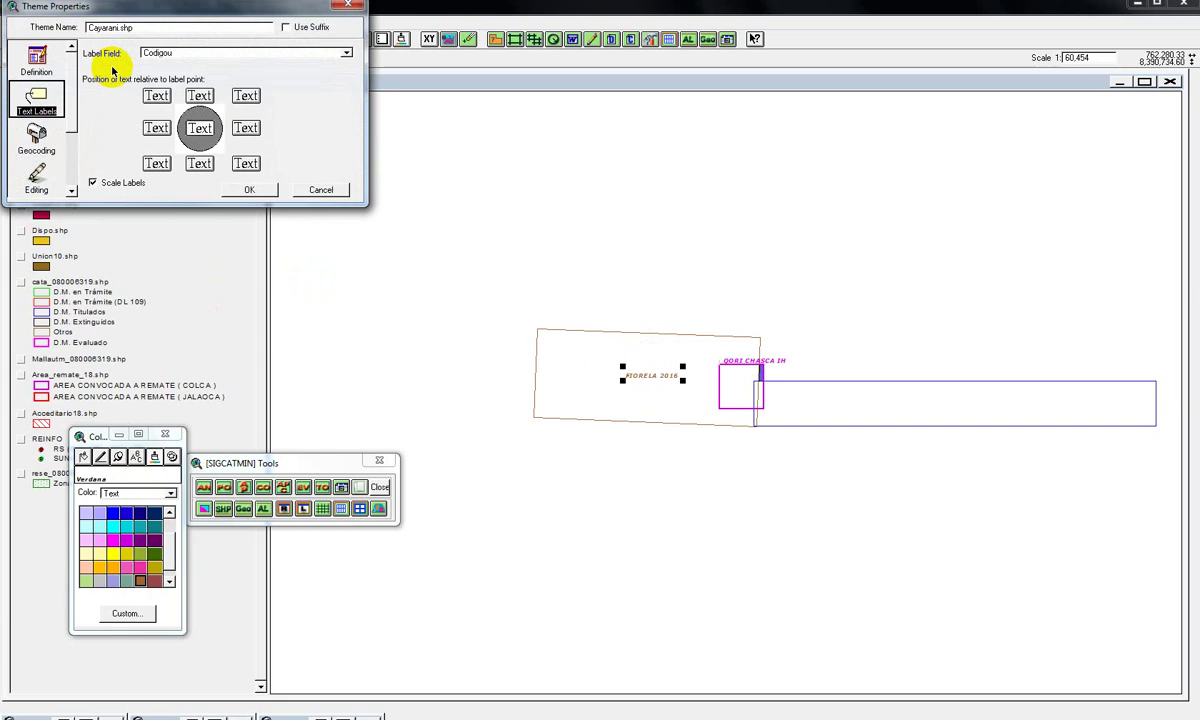
pyautogui.click(346, 52)
pyautogui.click(348, 117)
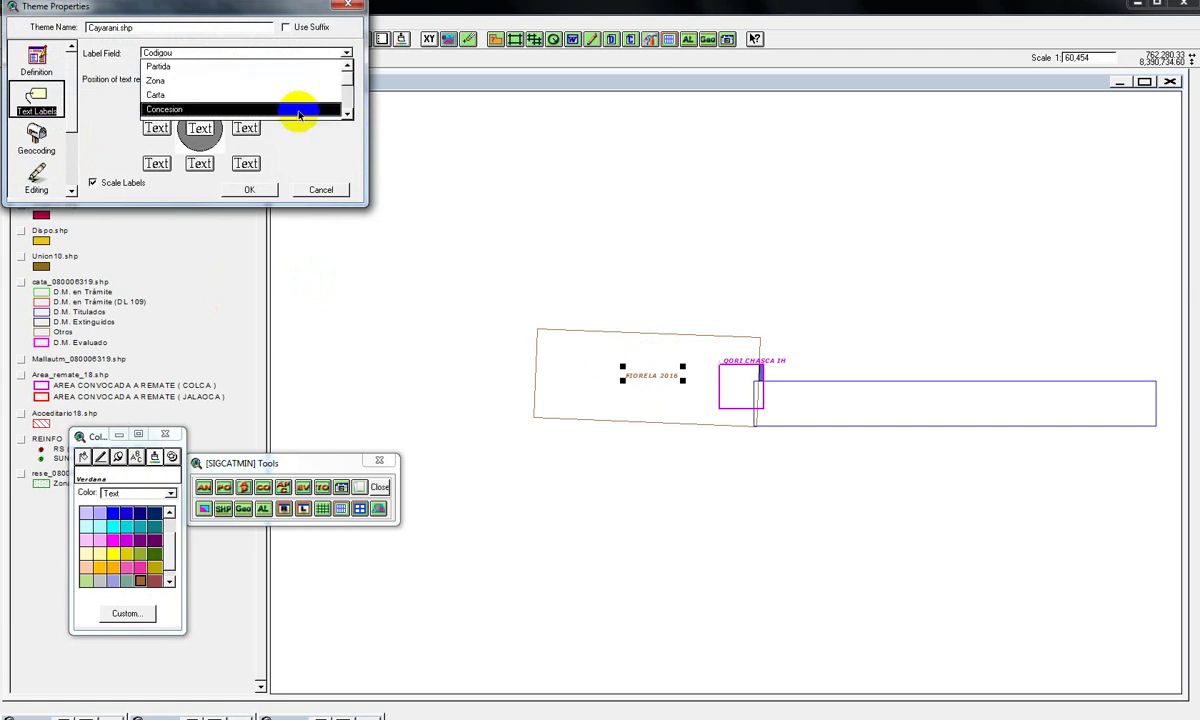
pyautogui.click(303, 110)
pyautogui.click(249, 189)
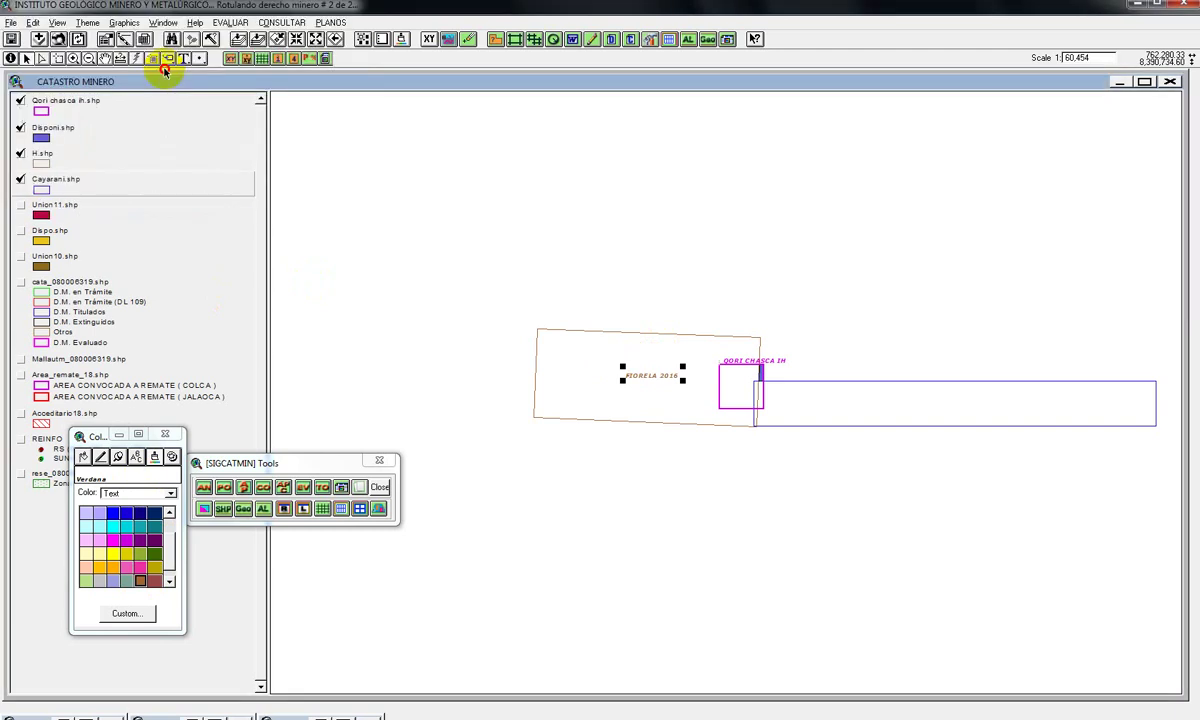
# - Label the Cayarani.shp polygon with its concession name in blue text
pyautogui.click(922, 427)
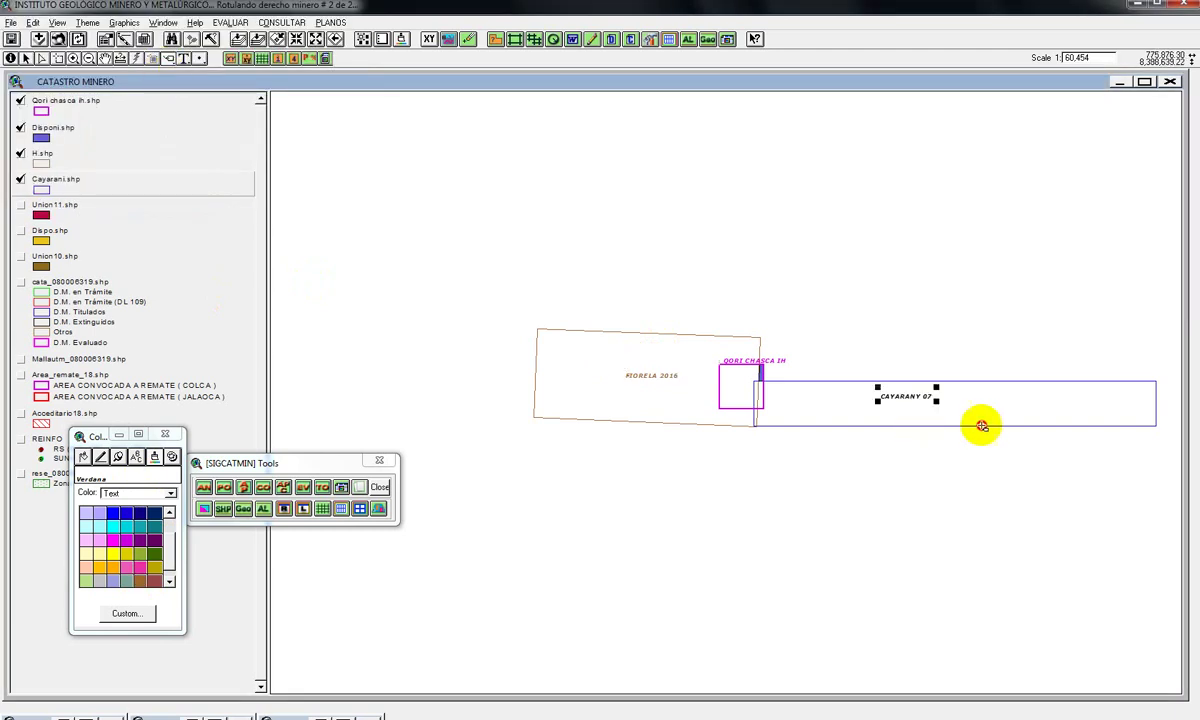
pyautogui.click(145, 527)
pyautogui.click(75, 254)
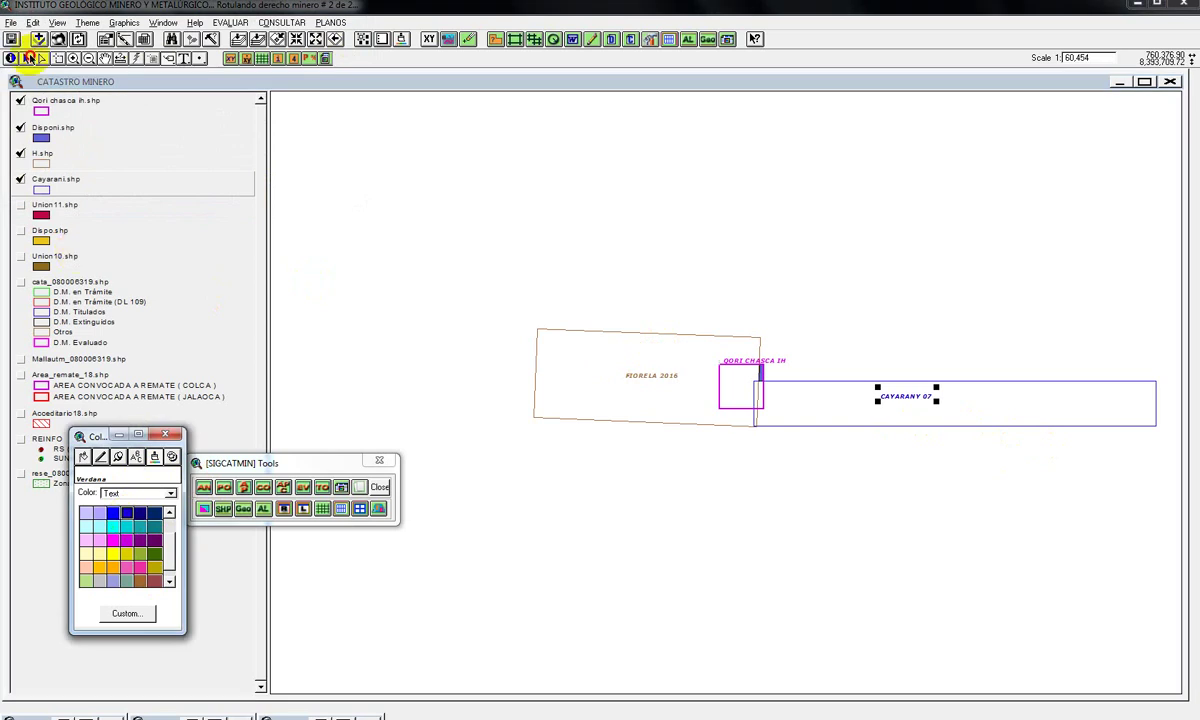
# - Shift the CAYARANY 07 label slightly within its polygon and raise the QORI CHASCA IH label just above its square
pyautogui.moveTo(906, 396); pyautogui.dragTo(892, 401)
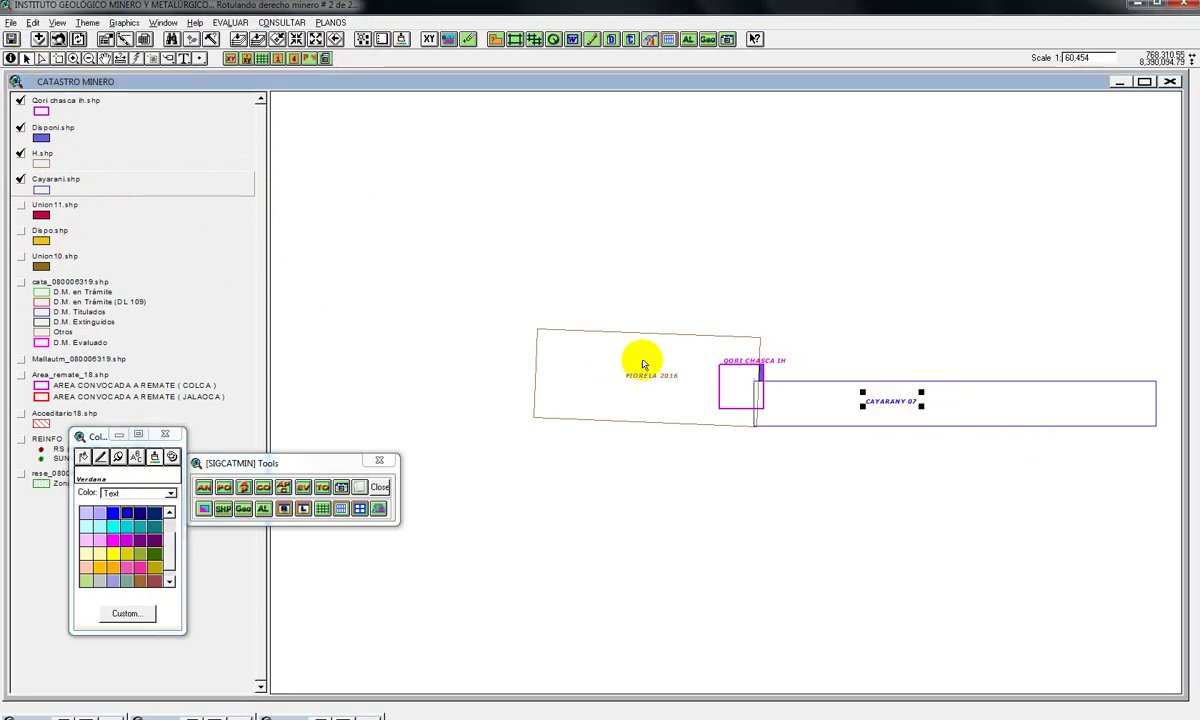
pyautogui.click(756, 356)
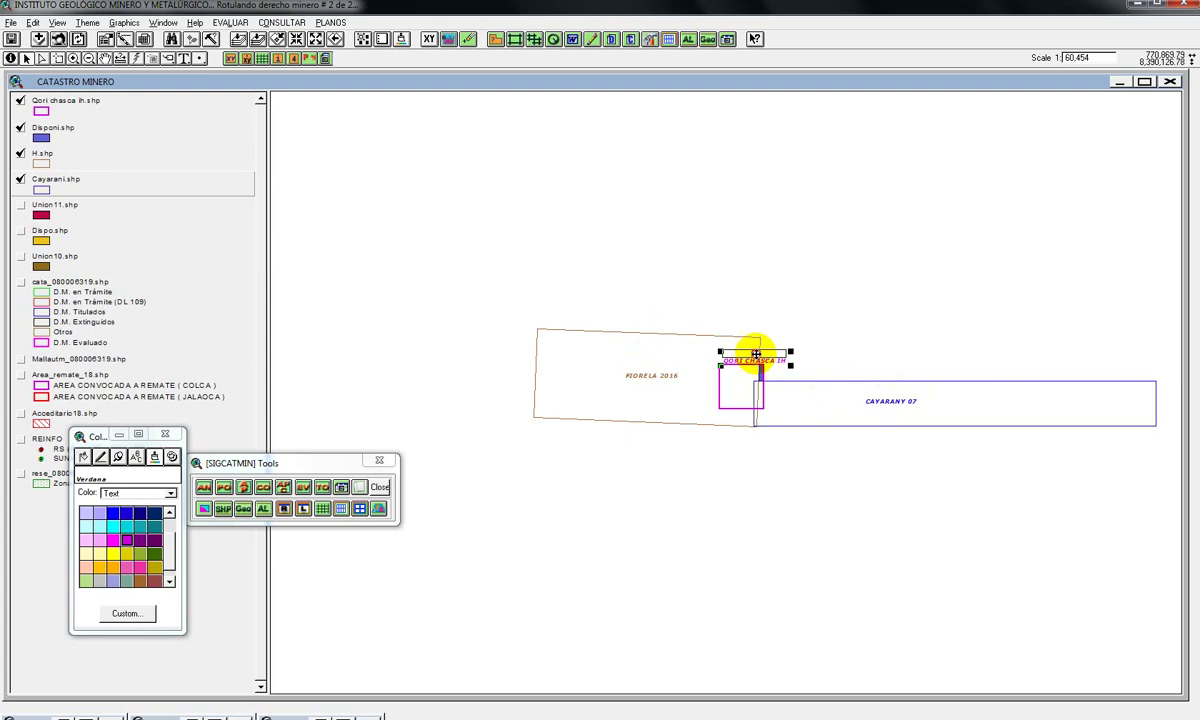
pyautogui.moveTo(756, 354); pyautogui.dragTo(756, 348)
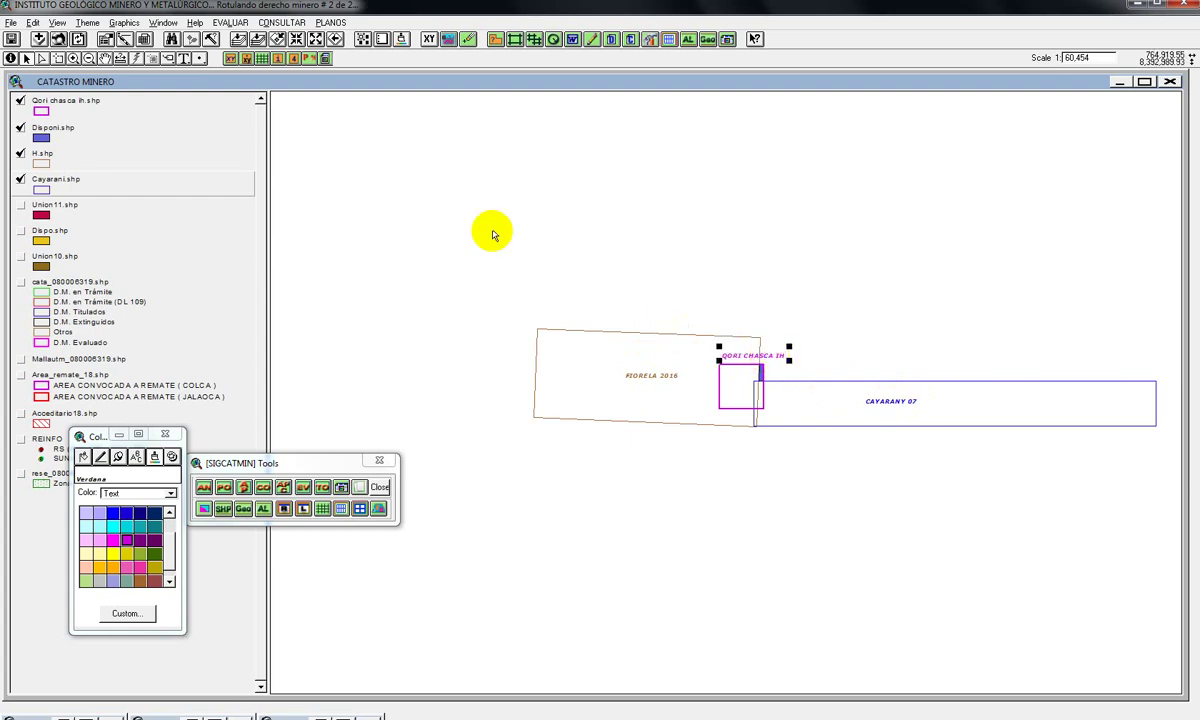
# - With the Qori chasca ih.shp theme active, generate the A-4 horizontal pre-catastral plan at scale 1:50000
pyautogui.click(66, 113)
pyautogui.click(332, 22)
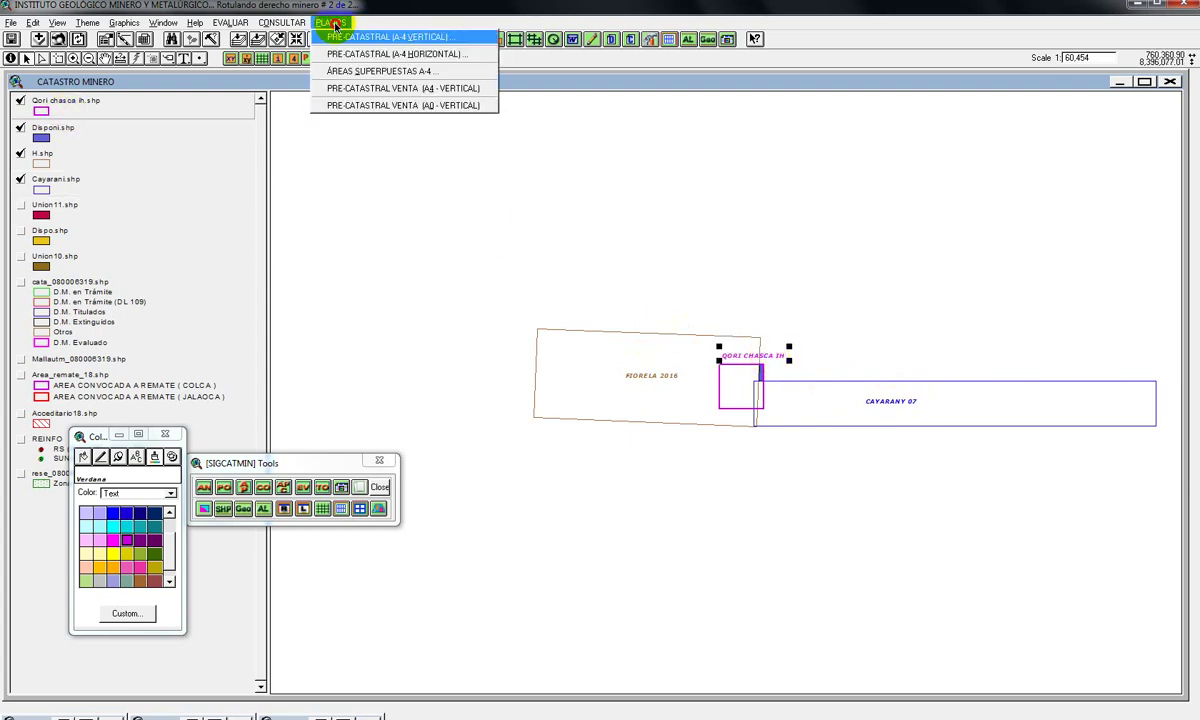
pyautogui.click(411, 55)
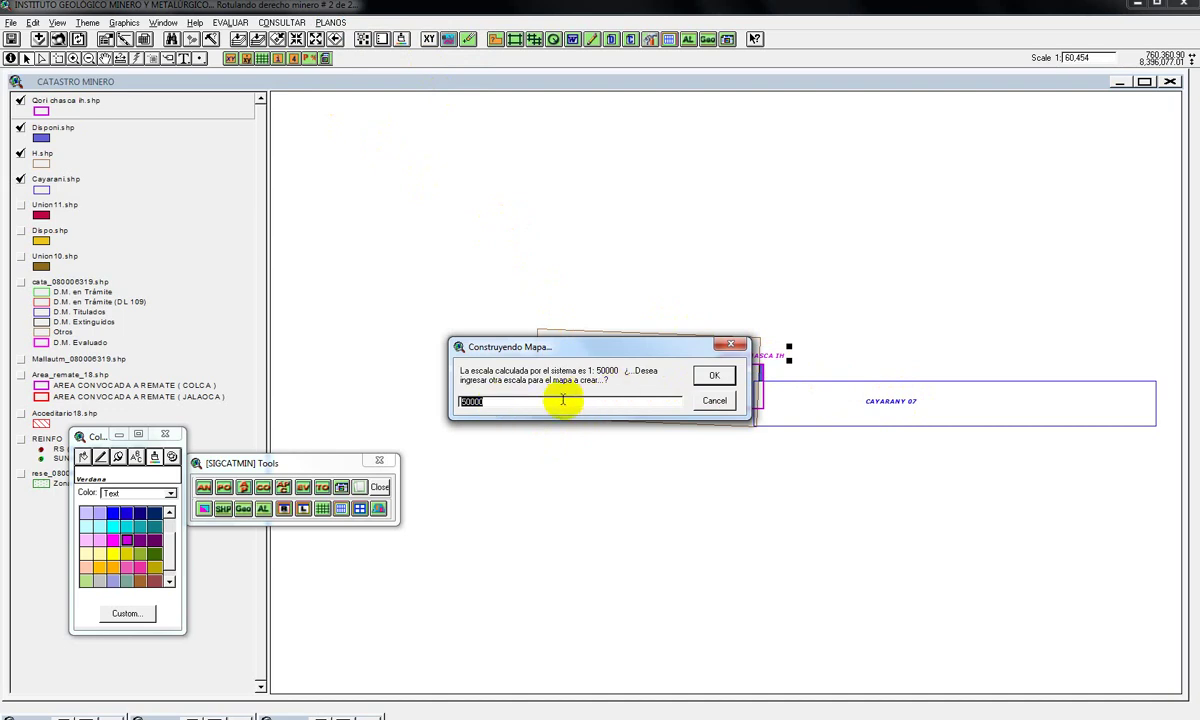
pyautogui.click(716, 378)
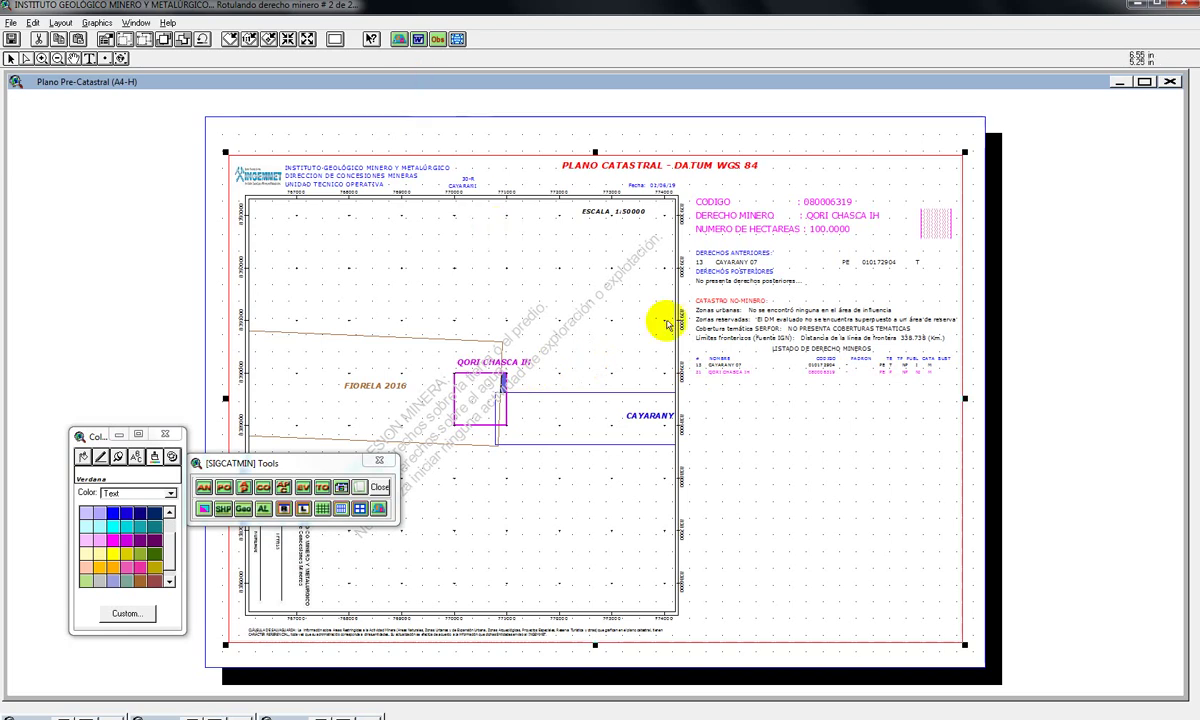
# - Move the floating colour palette and SIGCATMIN tools off the layout, then change the plan title to PLANO ANEXO - DATUM WGS 84
pyautogui.moveTo(88, 437); pyautogui.dragTo(64, 430)
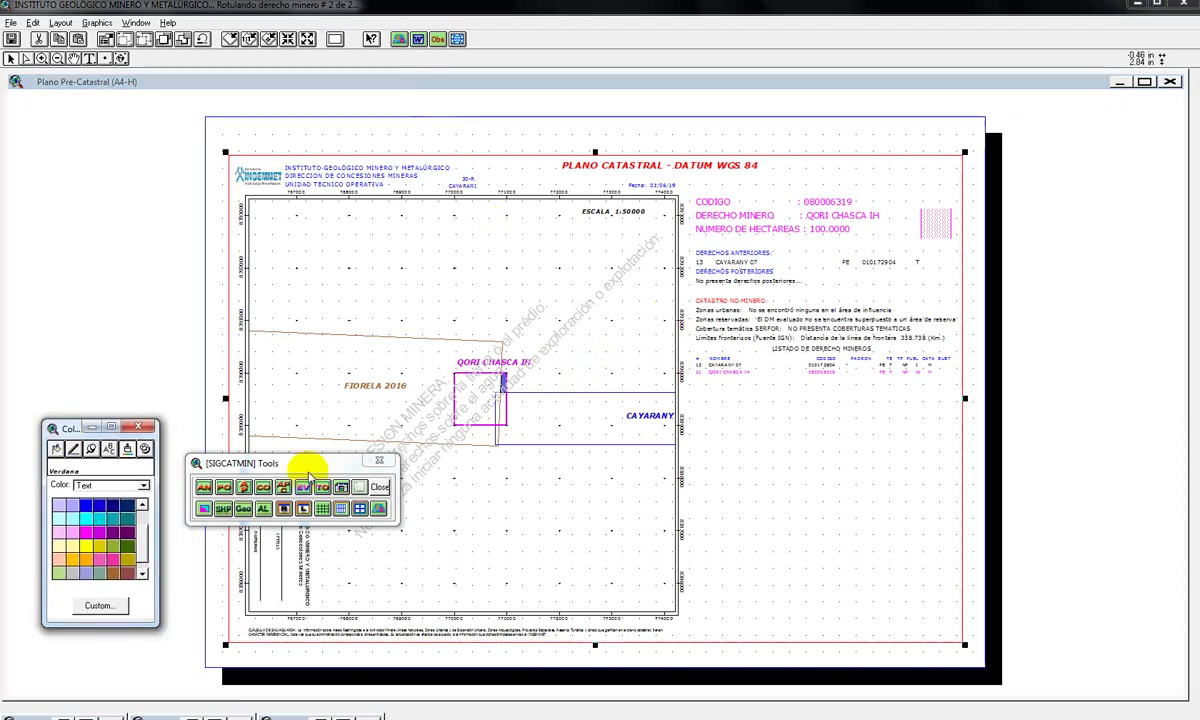
pyautogui.moveTo(305, 469); pyautogui.dragTo(120, 292)
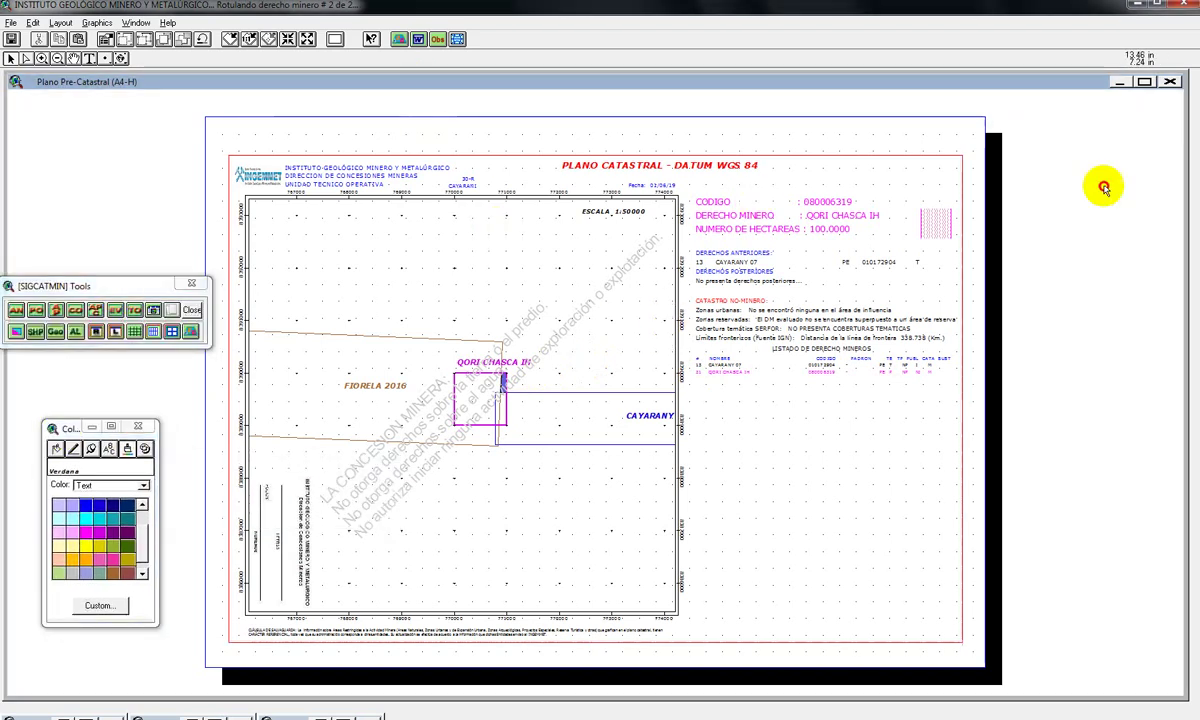
pyautogui.click(645, 167)
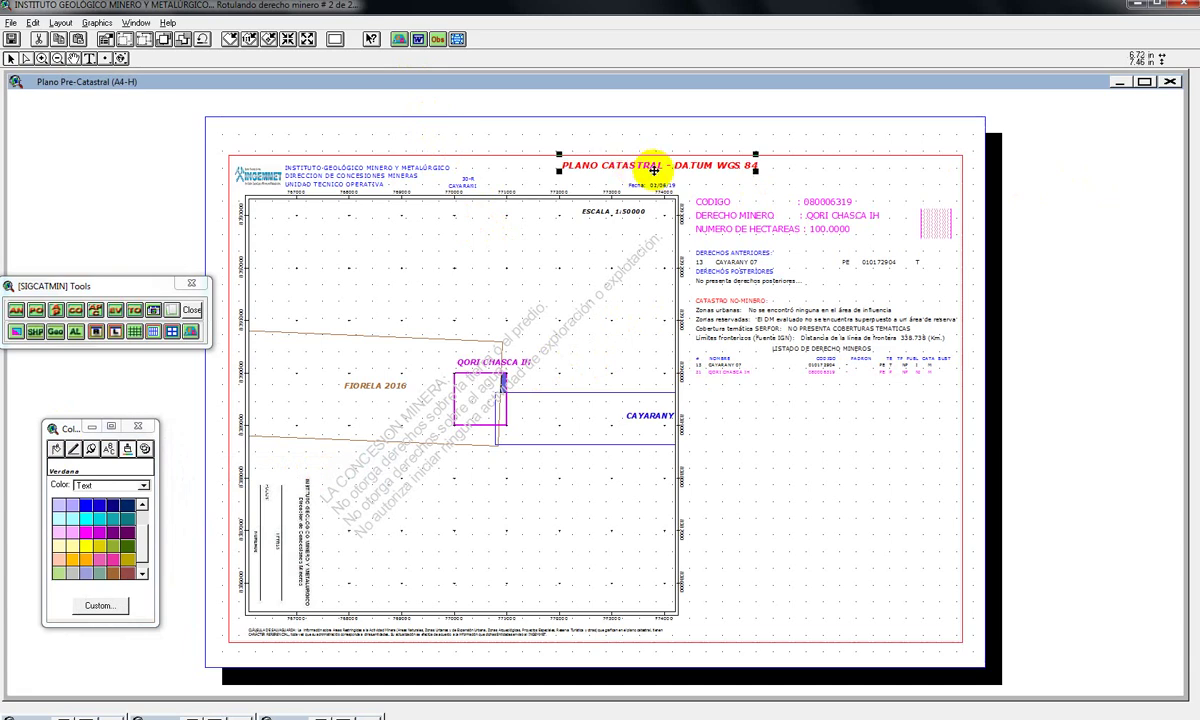
pyautogui.doubleClick(648, 166)
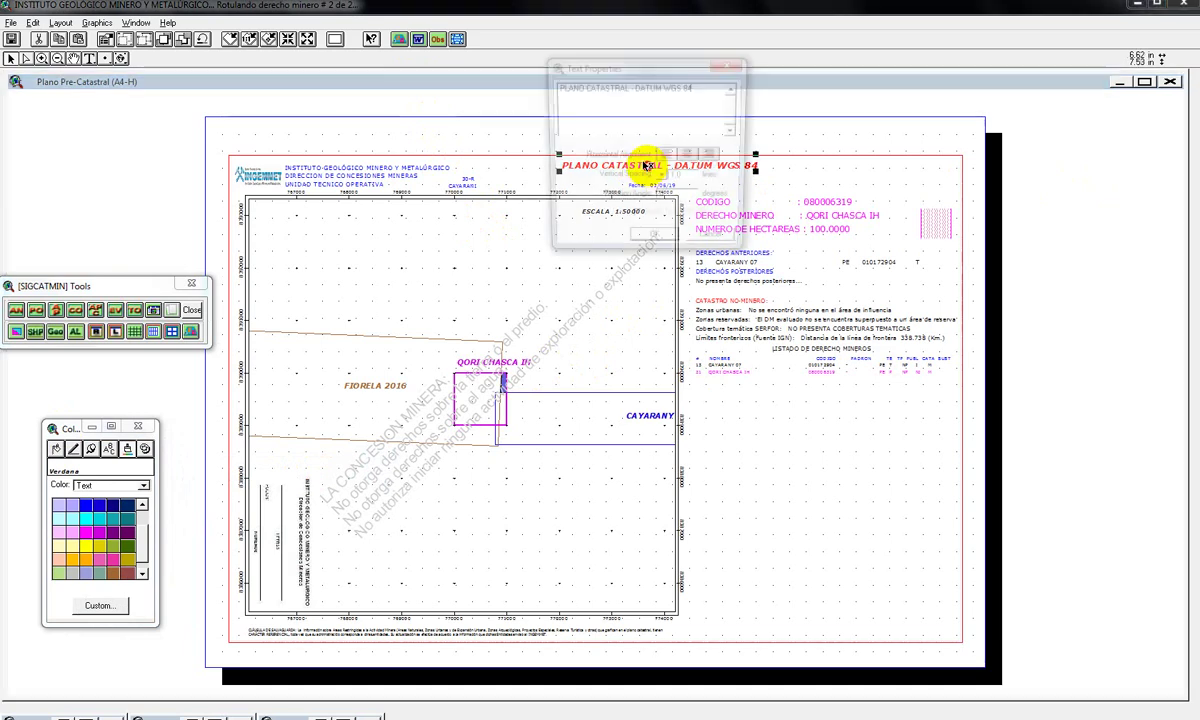
pyautogui.moveTo(628, 87)
pyautogui.mouseDown()
pyautogui.moveTo(555, 87)
pyautogui.moveTo(585, 82)
pyautogui.mouseUp()
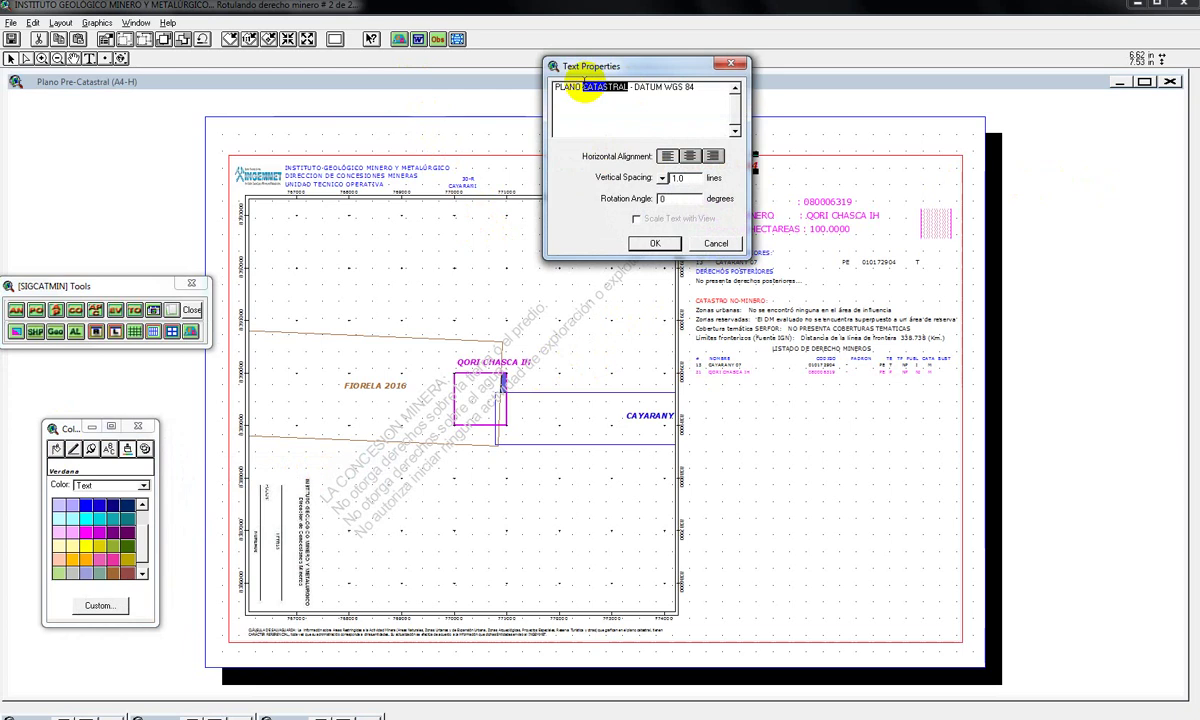
pyautogui.write('ANEXO')
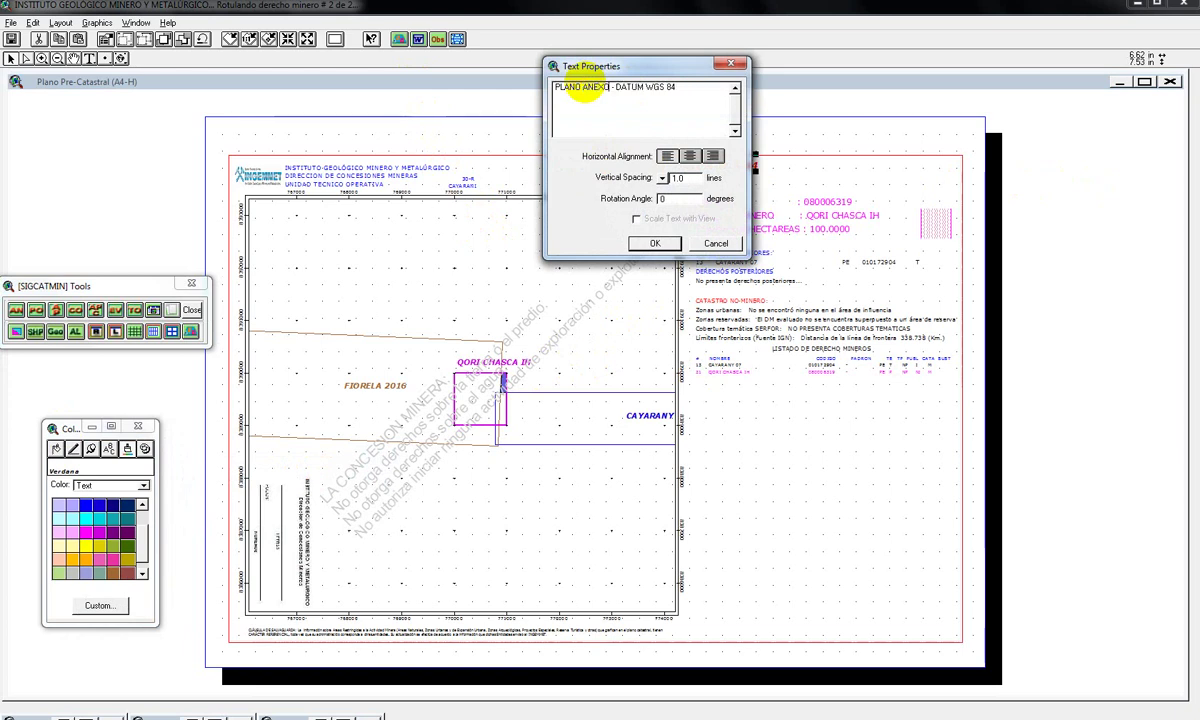
pyautogui.click(654, 243)
# - Delete the CATASTRO NO MINERO notes and the mining rights listing below them from the plan
pyautogui.click(1062, 191)
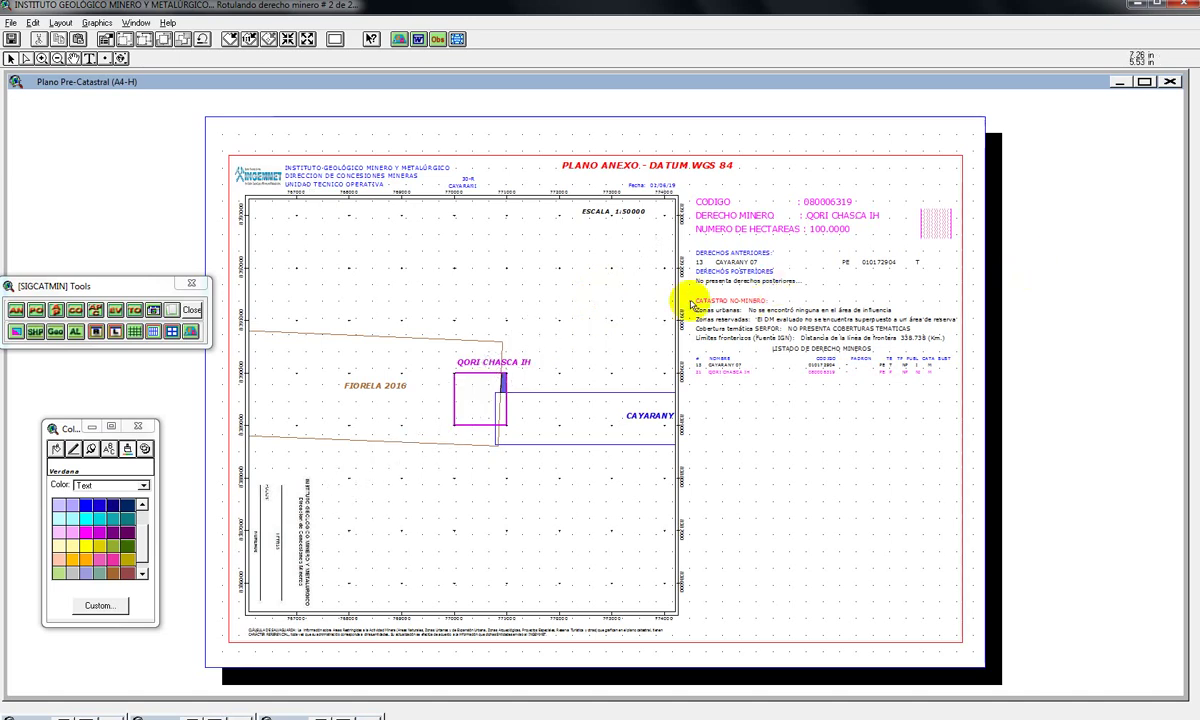
pyautogui.moveTo(690, 288); pyautogui.dragTo(940, 402)
pyautogui.press('Delete')
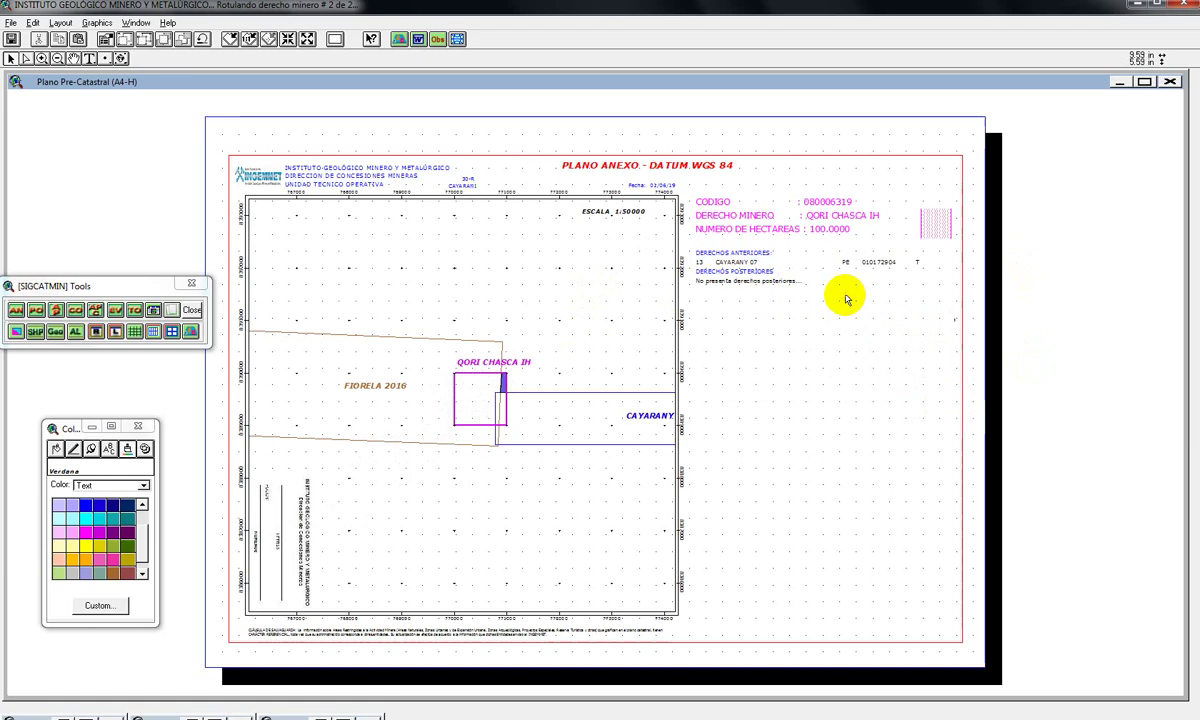
# - Empty the text of the number in front of CAYARANY 07 under DERECHOS ANTERIORES
pyautogui.click(700, 264)
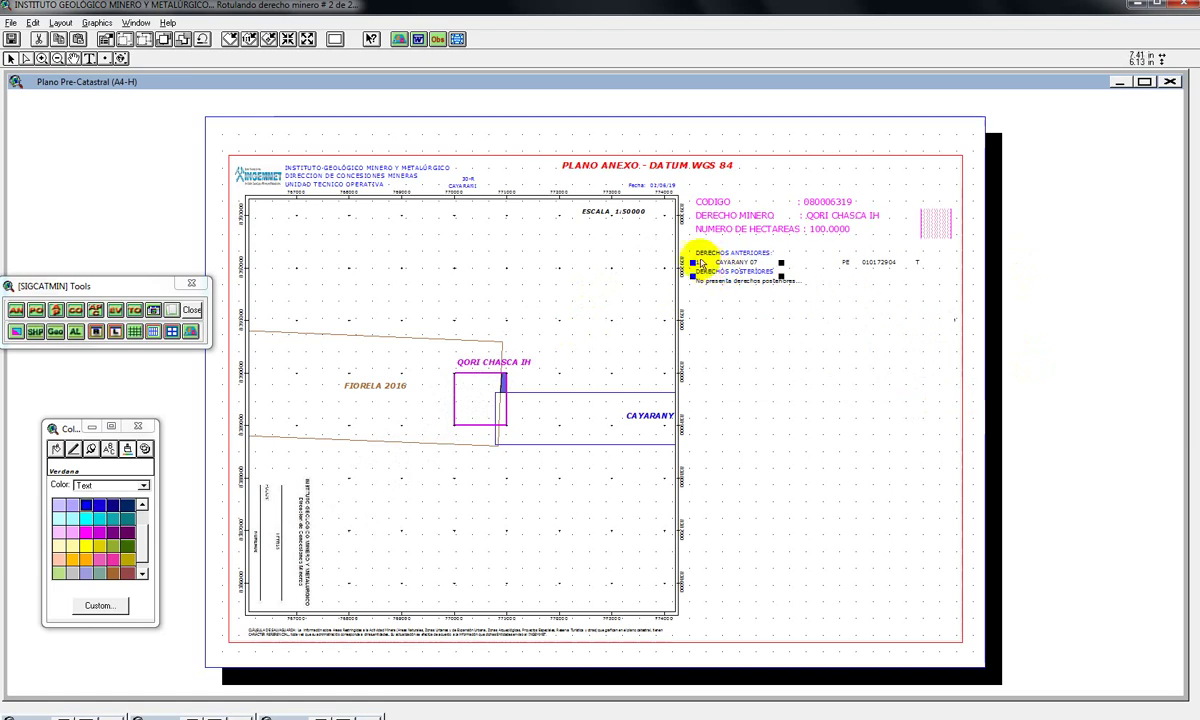
pyautogui.doubleClick(700, 264)
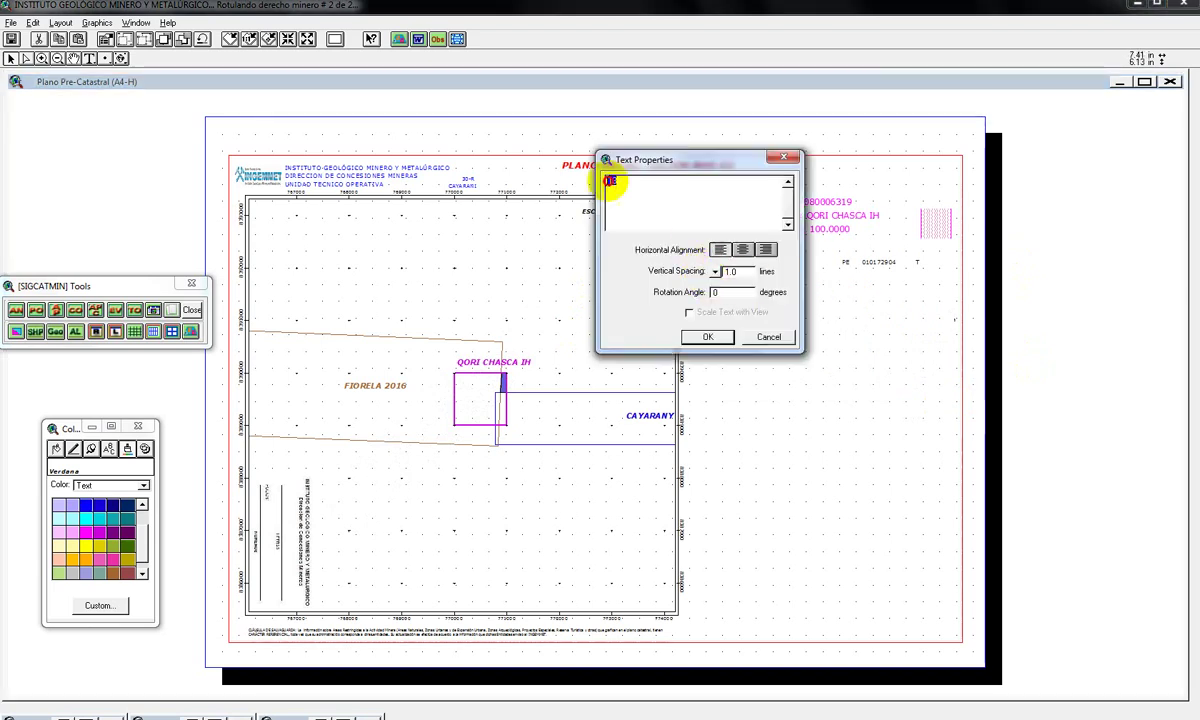
pyautogui.press('Delete')
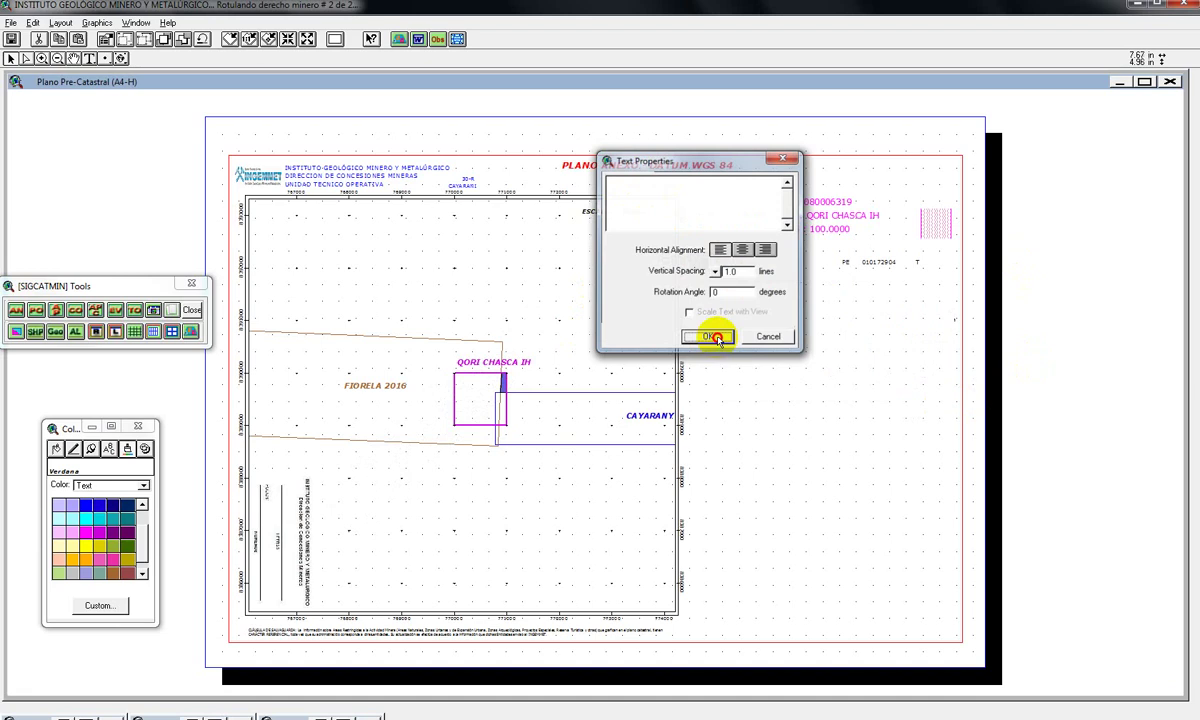
pyautogui.click(712, 338)
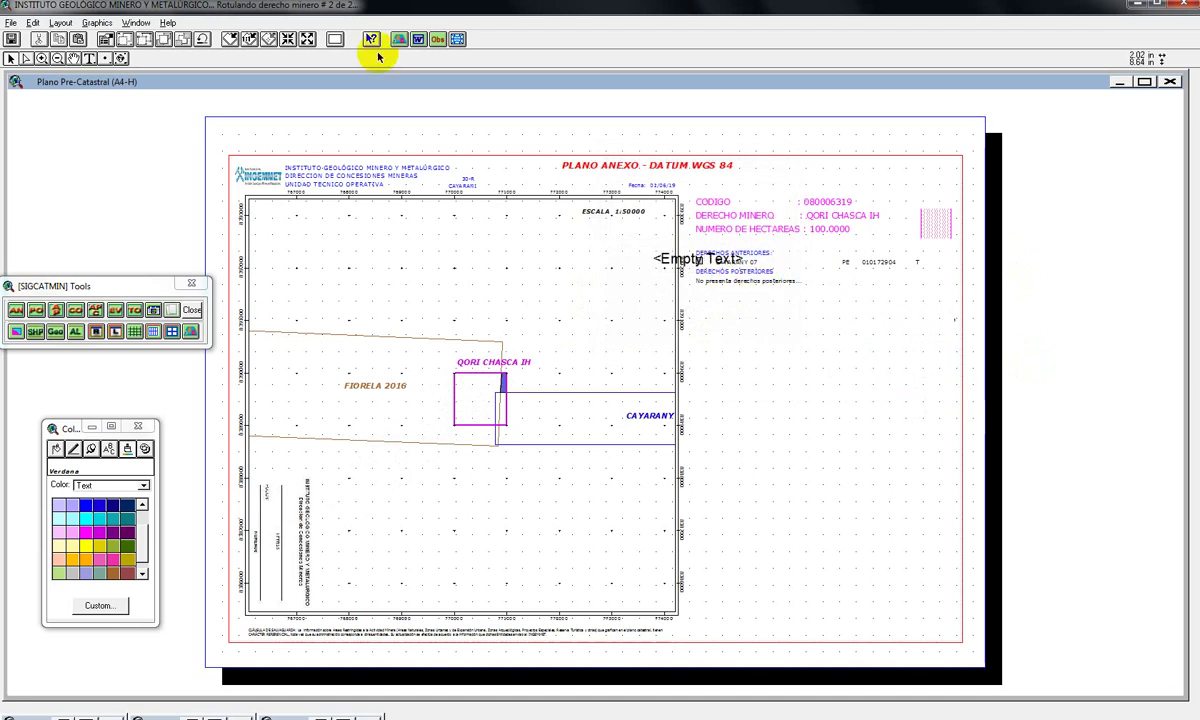
pyautogui.click(771, 278)
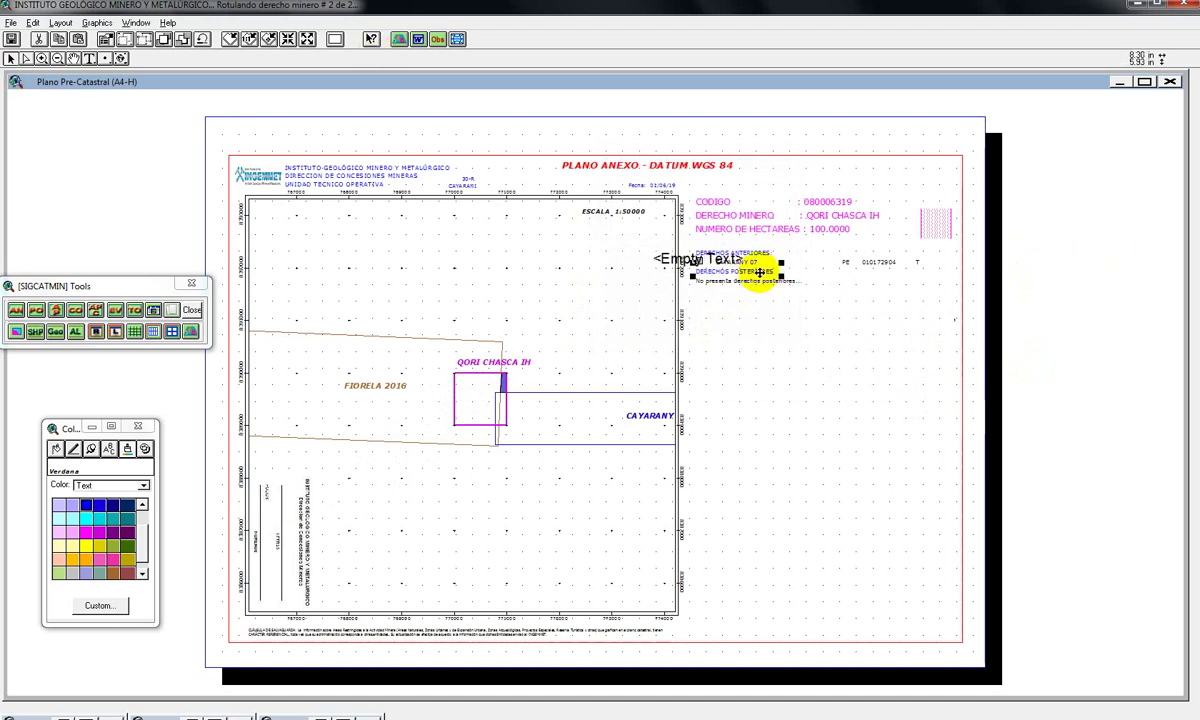
pyautogui.moveTo(760, 271); pyautogui.dragTo(755, 262)
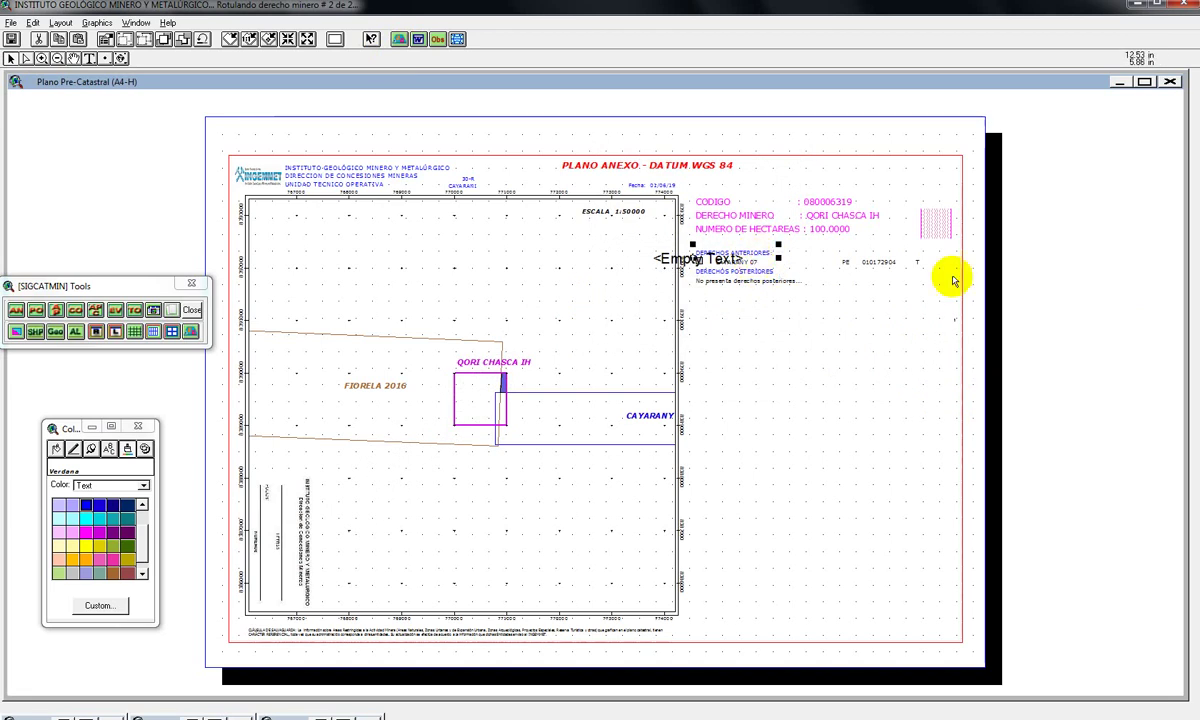
pyautogui.click(399, 39)
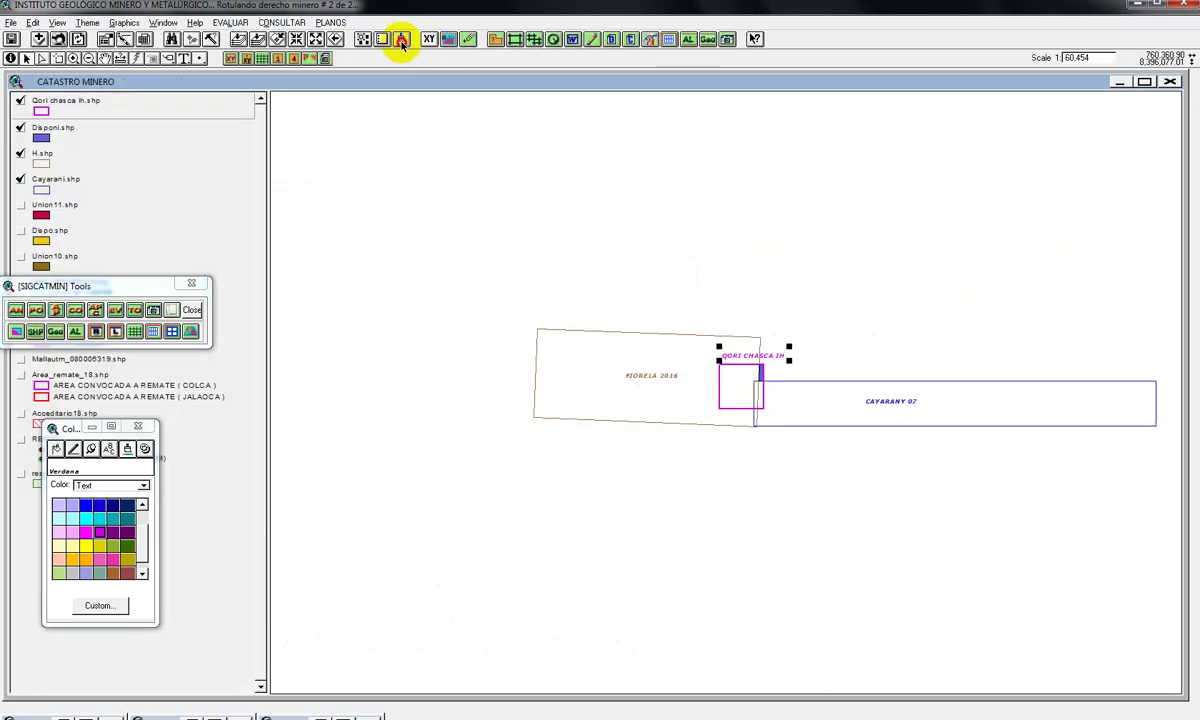
pyautogui.click(163, 24)
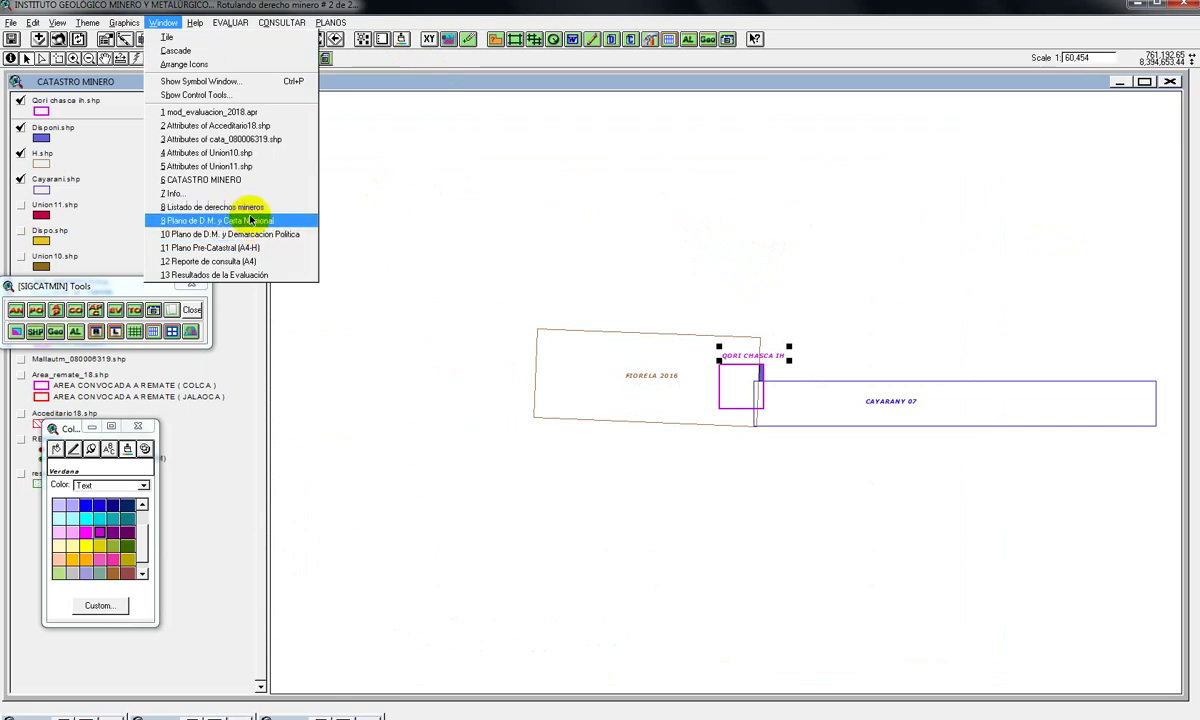
pyautogui.click(240, 248)
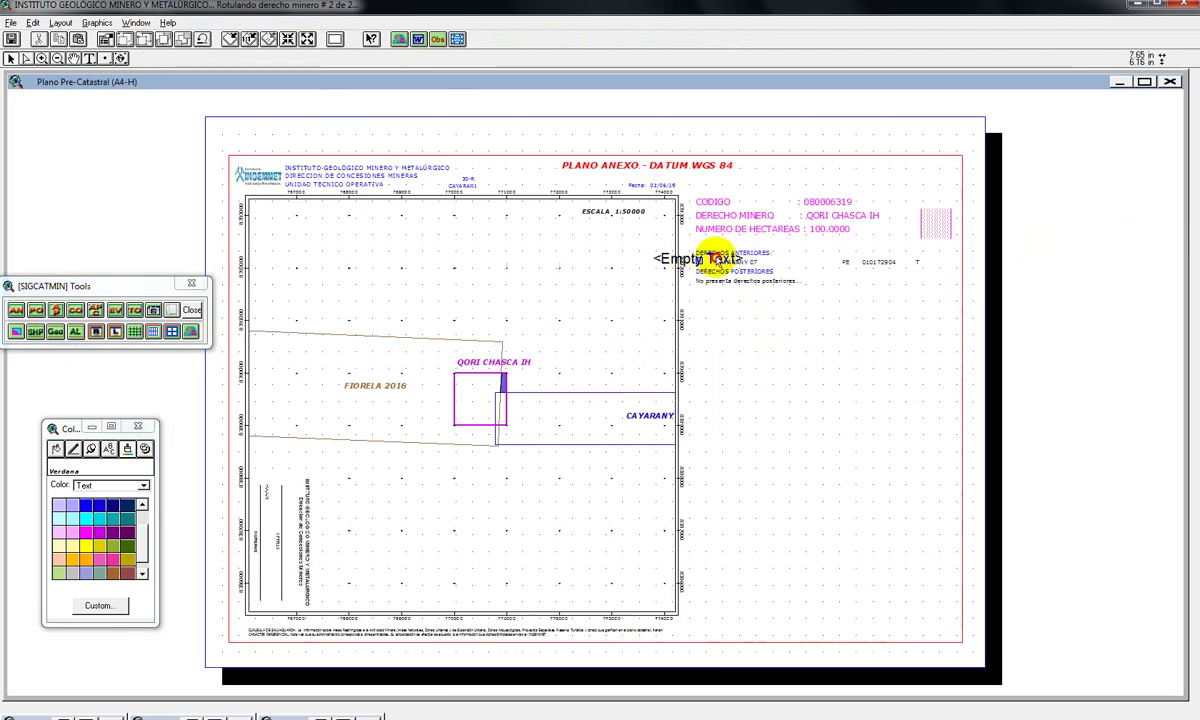
# - Select the texts around the CAYARANY 07 row to clear the empty-text placeholder overlapping it
pyautogui.moveTo(683, 258); pyautogui.dragTo(740, 260)
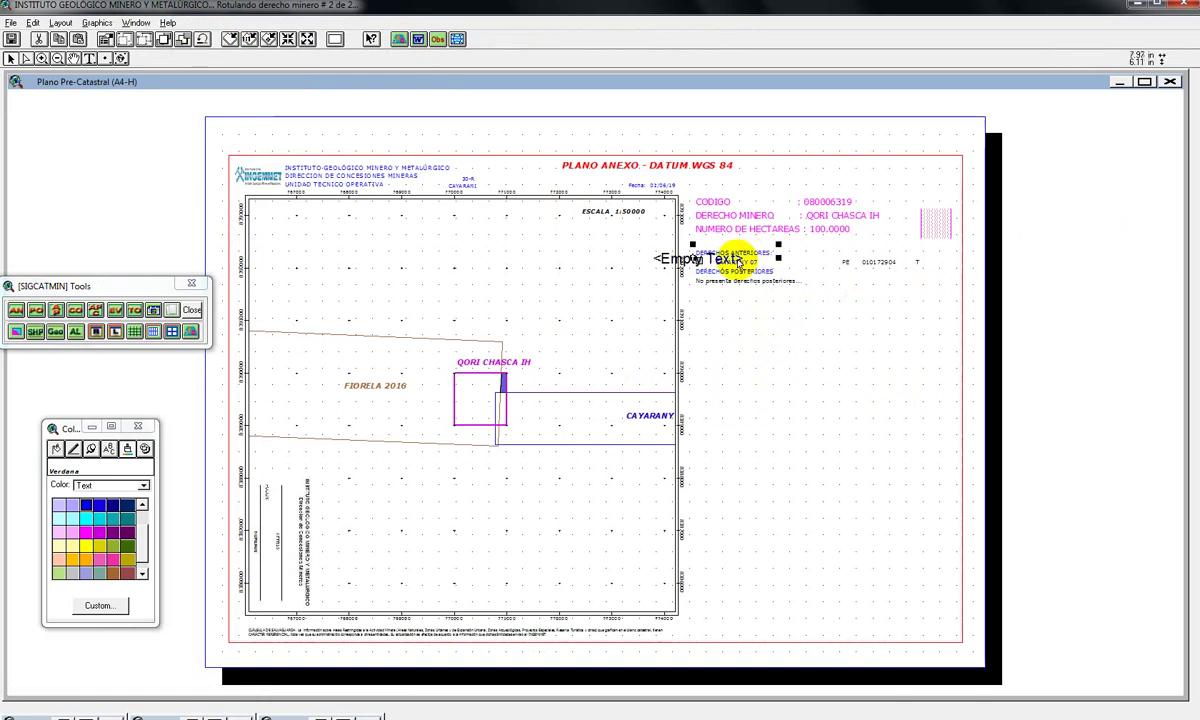
pyautogui.click(740, 261)
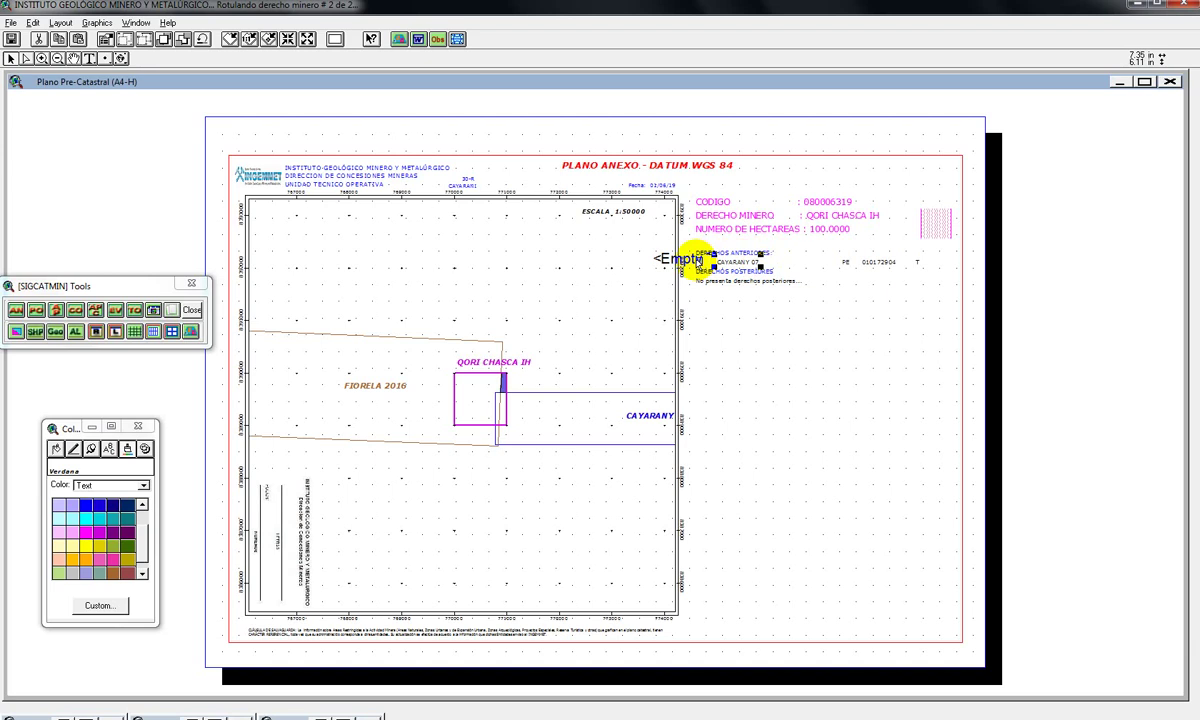
pyautogui.click(697, 261)
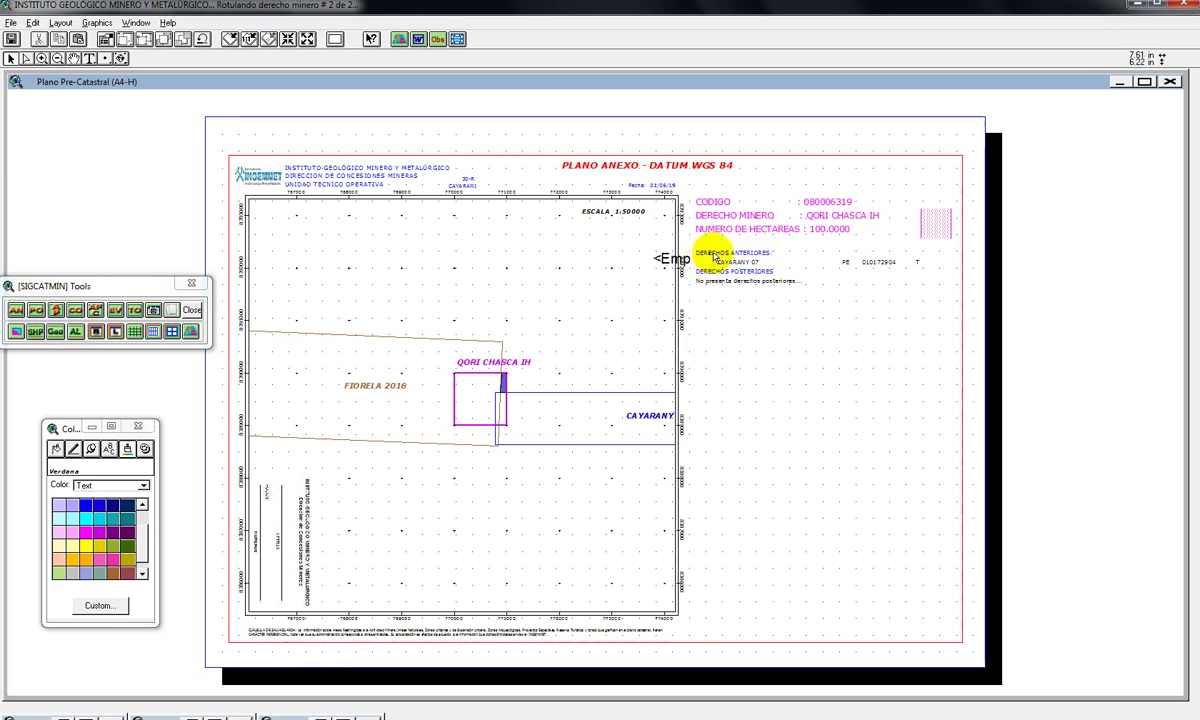